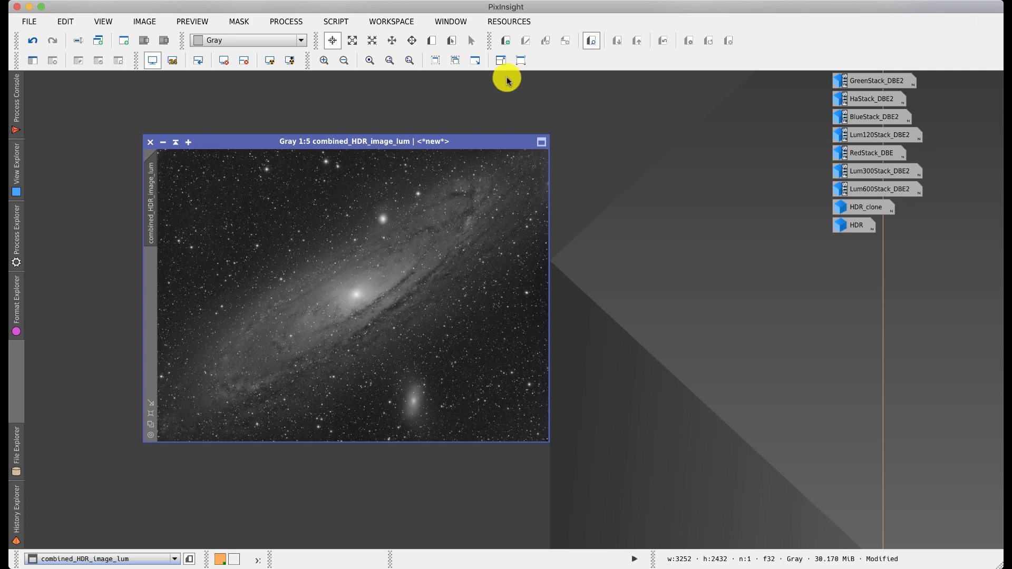
Step: Inspect the stars and galaxy detail across combined_HDR_image_lum at 1:2 zoom
{"action": "left_click", "coordinate": [390, 61]}
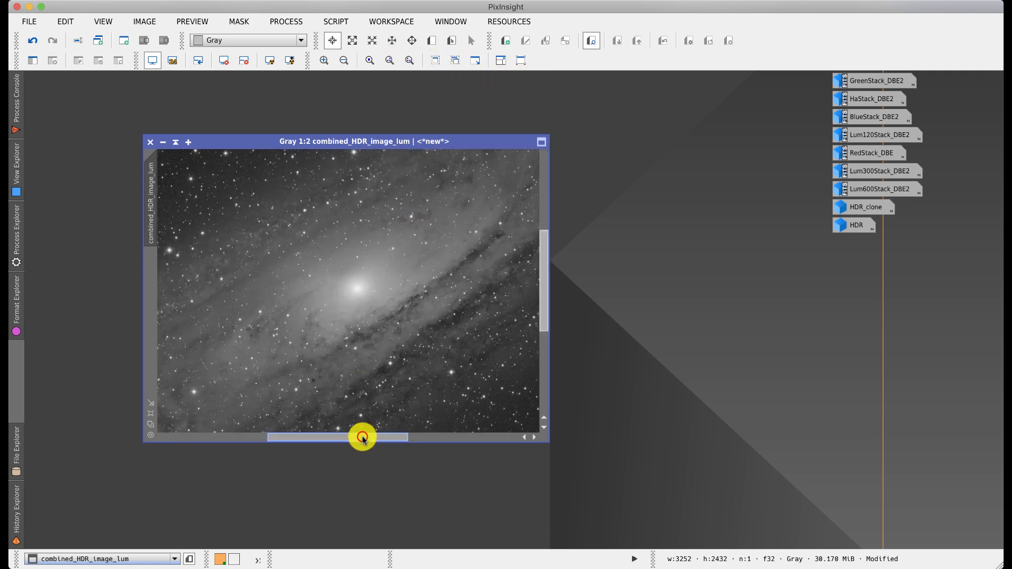
{"action": "left_click_drag", "start_coordinate": [362, 437], "coordinate": [441, 437]}
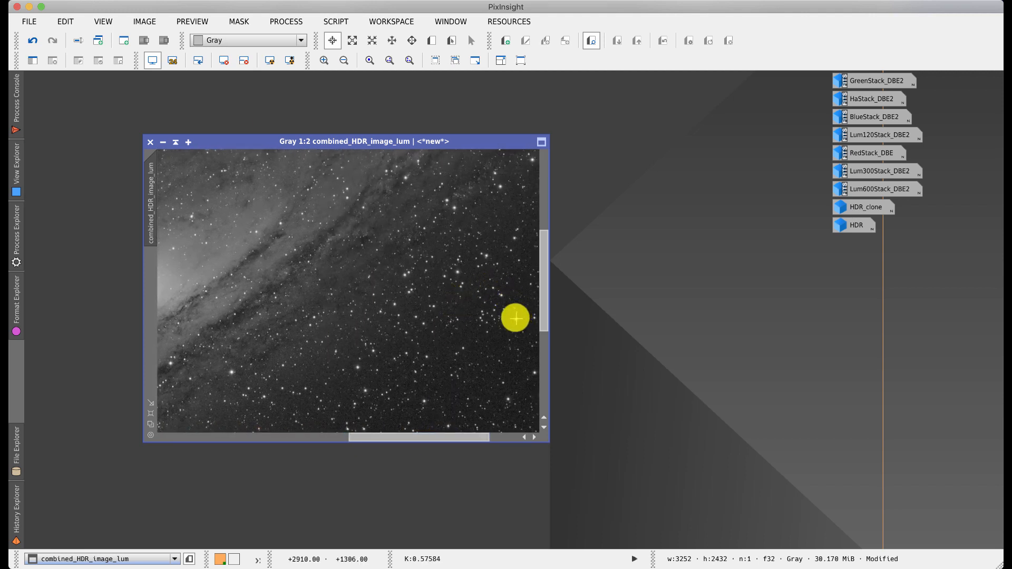
{"action": "left_click", "coordinate": [371, 438]}
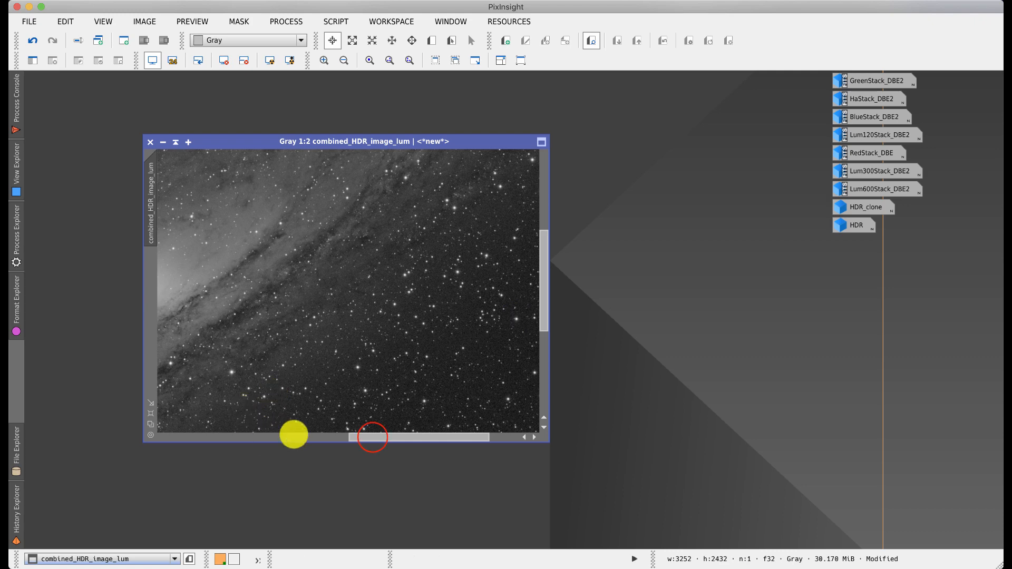
{"action": "left_click_drag", "start_coordinate": [372, 437], "coordinate": [142, 429]}
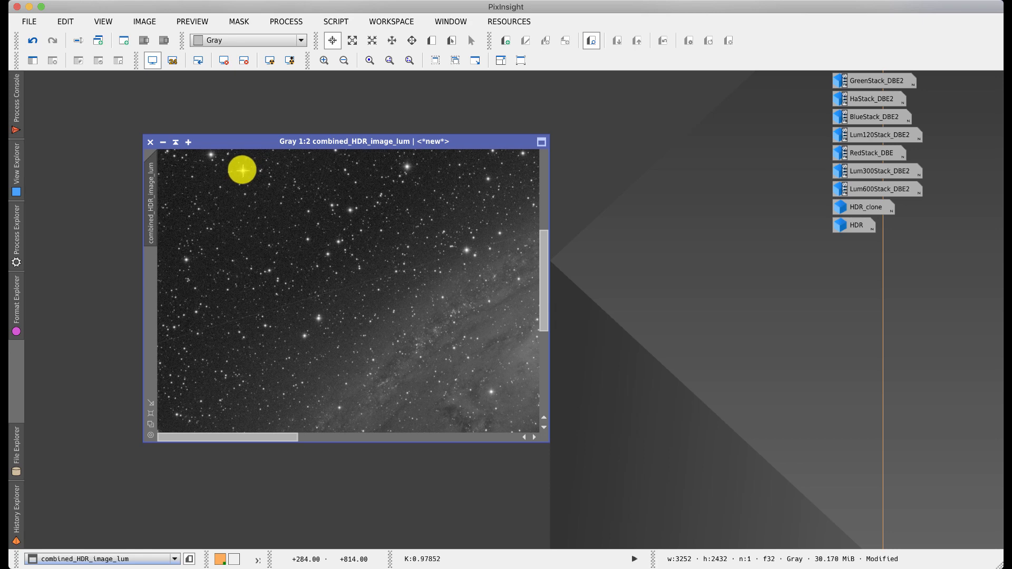
{"action": "left_click_drag", "start_coordinate": [250, 438], "coordinate": [332, 427]}
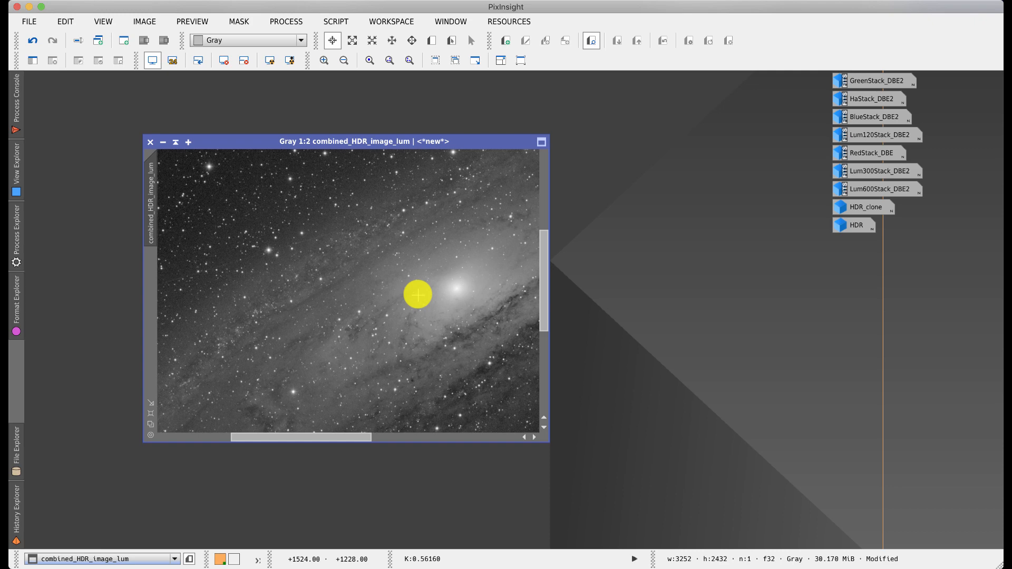
Step: Save the two LocalHistogramEqualization entries from the history of combined_HDR_image_lum as process icons on the workspace
{"action": "left_click", "coordinate": [15, 510]}
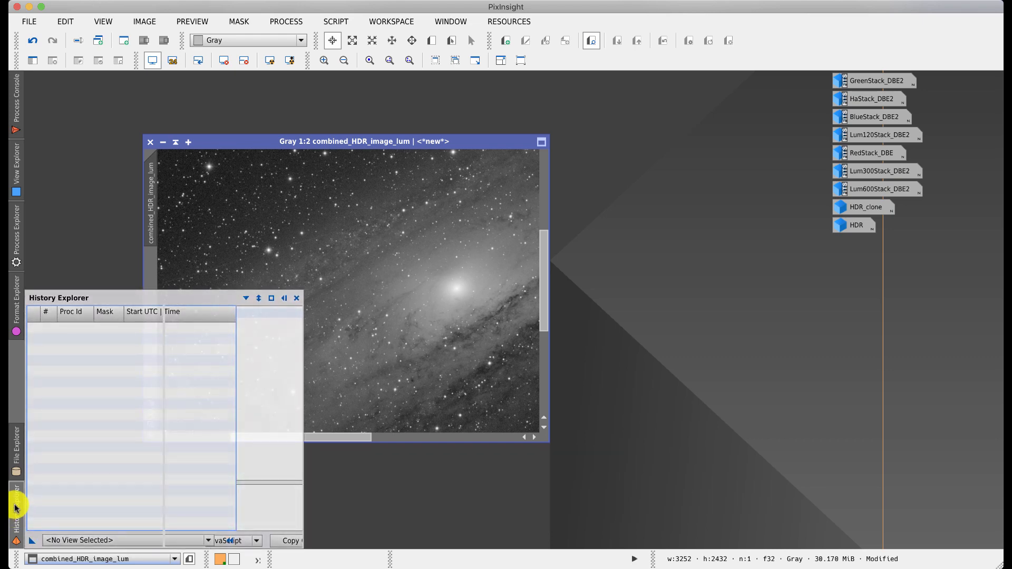
{"action": "left_click", "coordinate": [73, 539]}
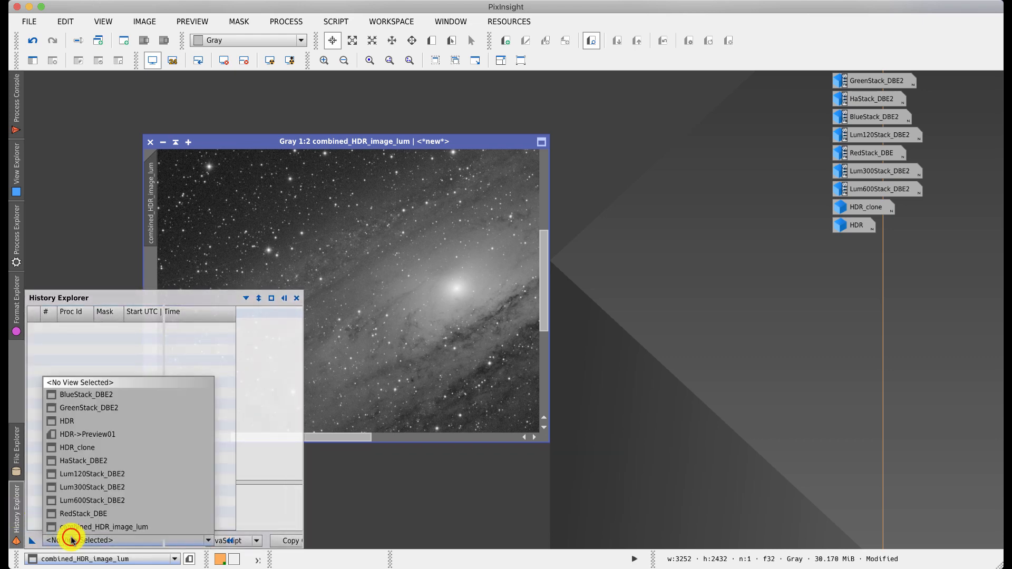
{"action": "left_click", "coordinate": [81, 527]}
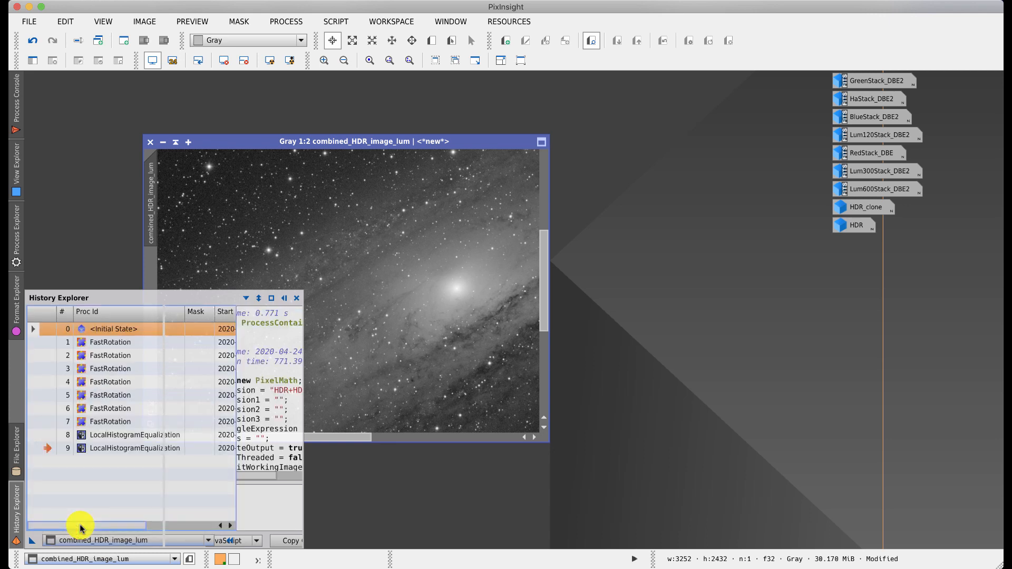
{"action": "left_click_drag", "start_coordinate": [94, 436], "coordinate": [601, 399]}
{"action": "left_click", "coordinate": [118, 447]}
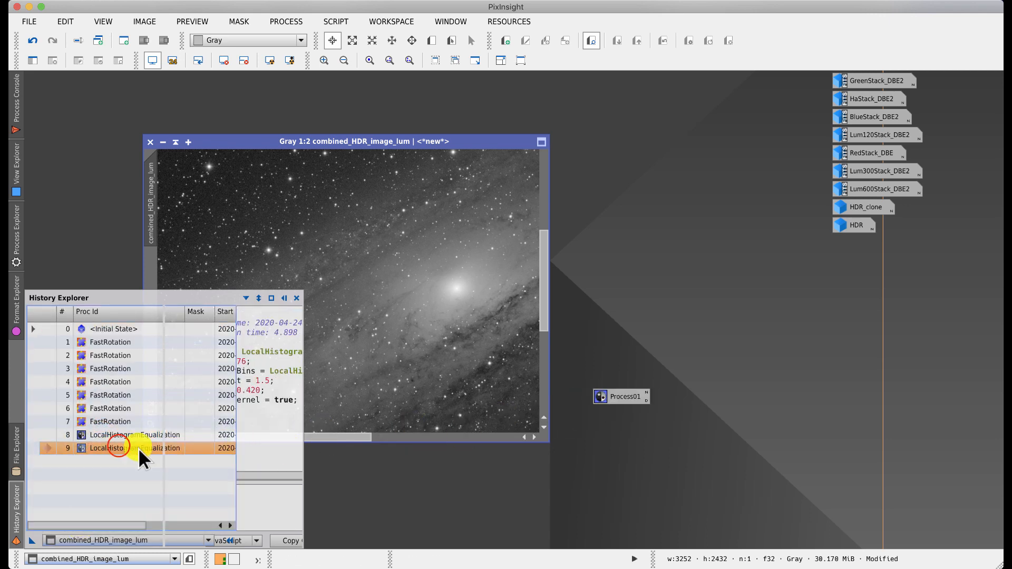
{"action": "left_click_drag", "start_coordinate": [143, 459], "coordinate": [600, 426]}
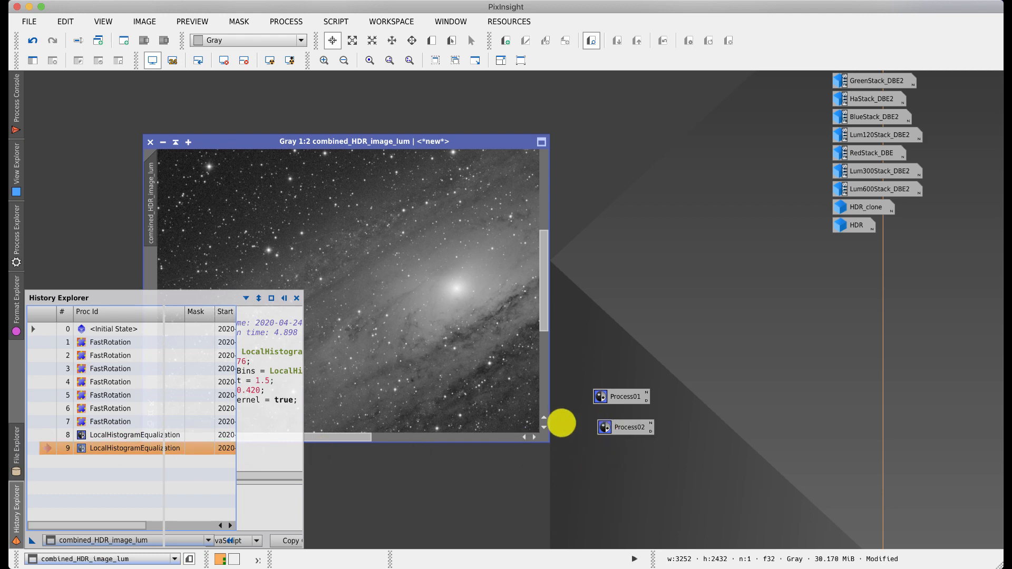
{"action": "left_click", "coordinate": [418, 504]}
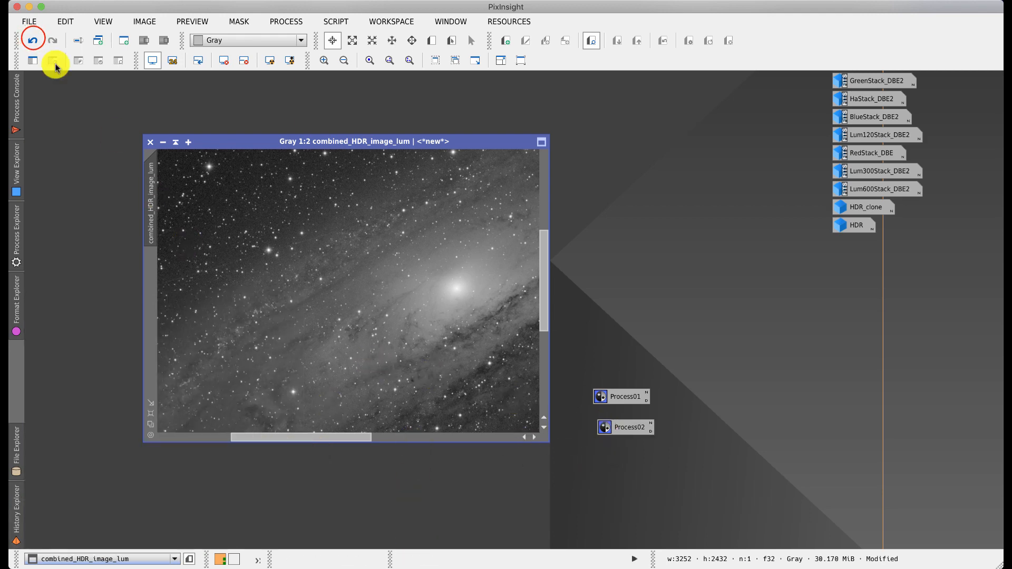
Step: Undo the local histogram equalization on combined_HDR_image_lum and open HistogramTransformation with its default values
{"action": "left_click", "coordinate": [33, 40]}
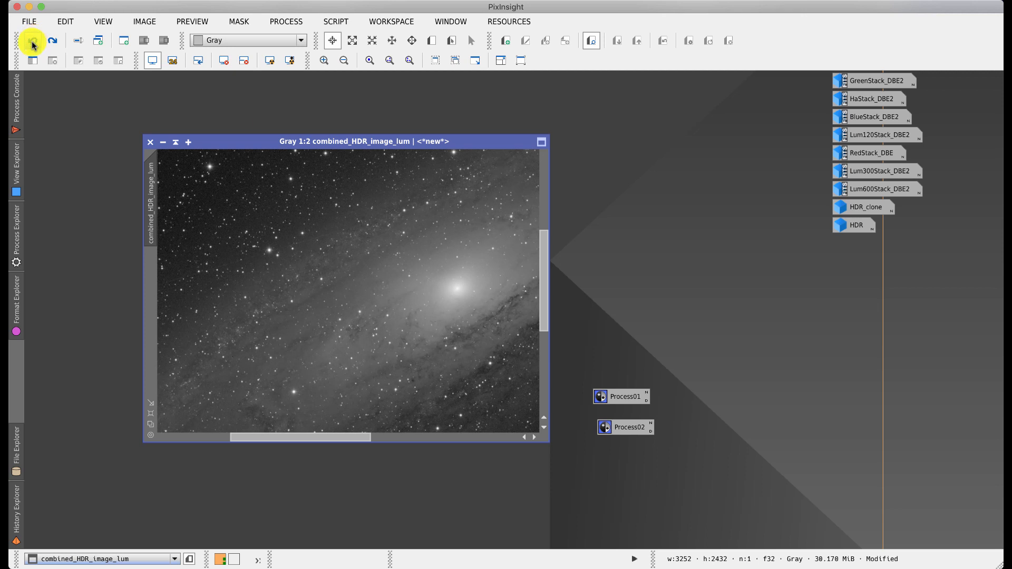
{"action": "left_click", "coordinate": [287, 21]}
{"action": "mouse_move", "coordinate": [385, 281]}
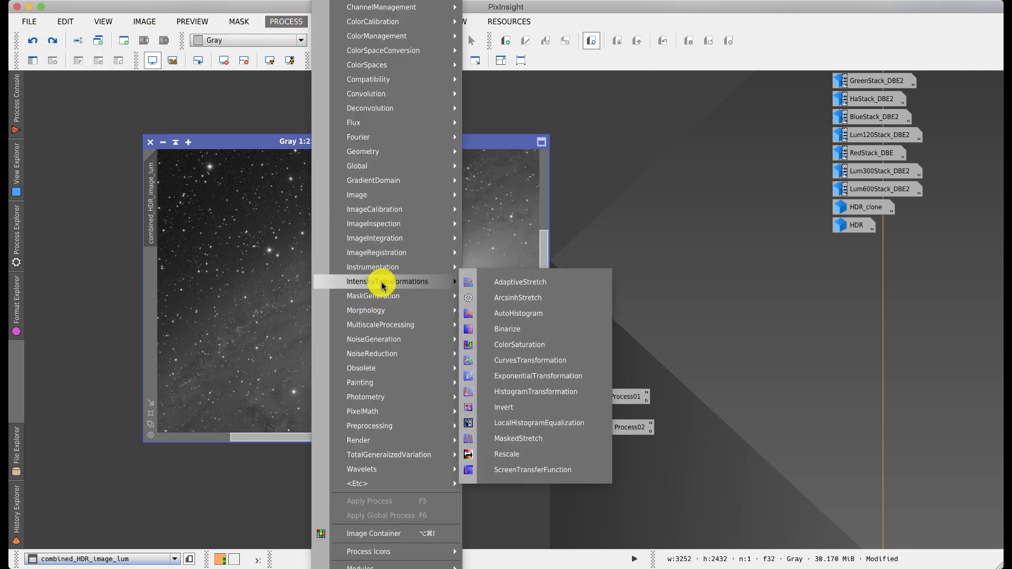
{"action": "left_click", "coordinate": [540, 391]}
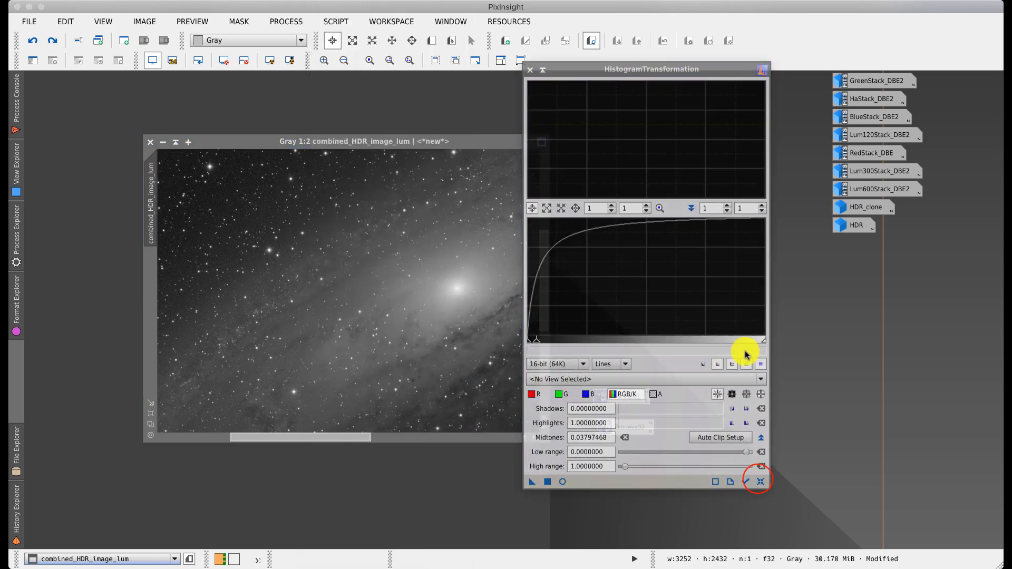
{"action": "left_click", "coordinate": [758, 474]}
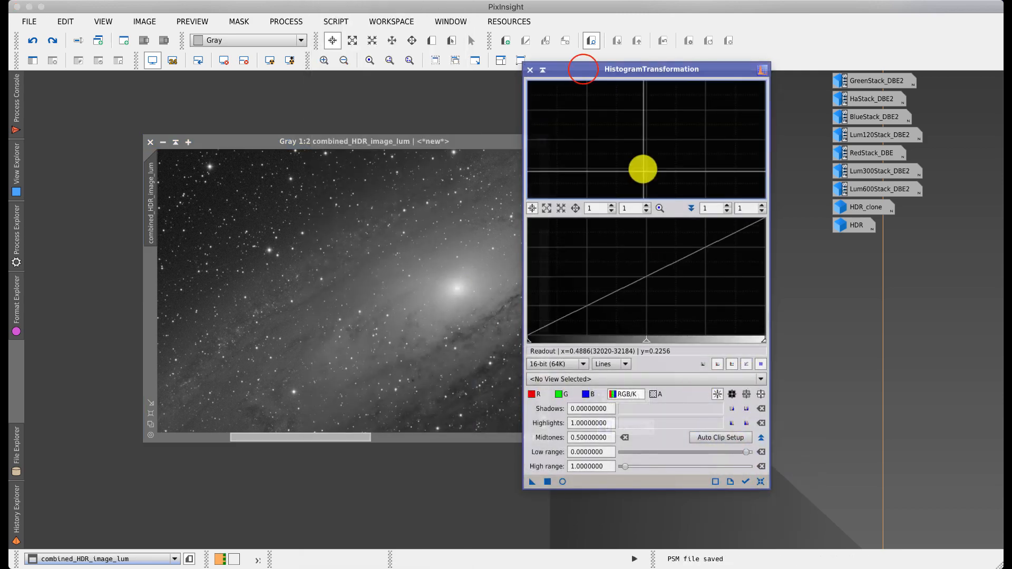
Step: Set the HistogramTransformation high range to 1.1 and apply it to combined_HDR_image_lum
{"action": "left_click_drag", "start_coordinate": [583, 69], "coordinate": [646, 59]}
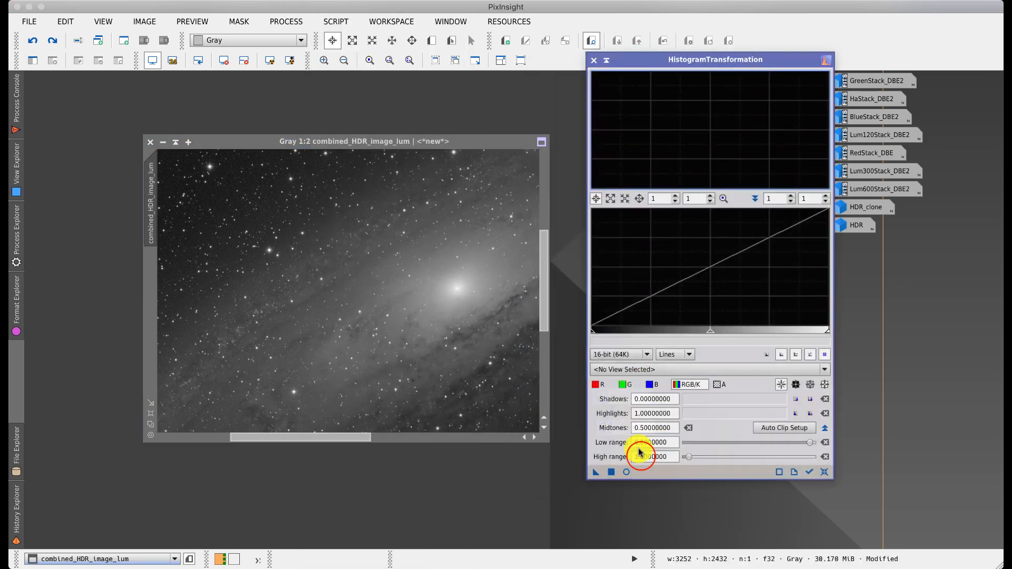
{"action": "left_click_drag", "start_coordinate": [641, 456], "coordinate": [644, 456]}
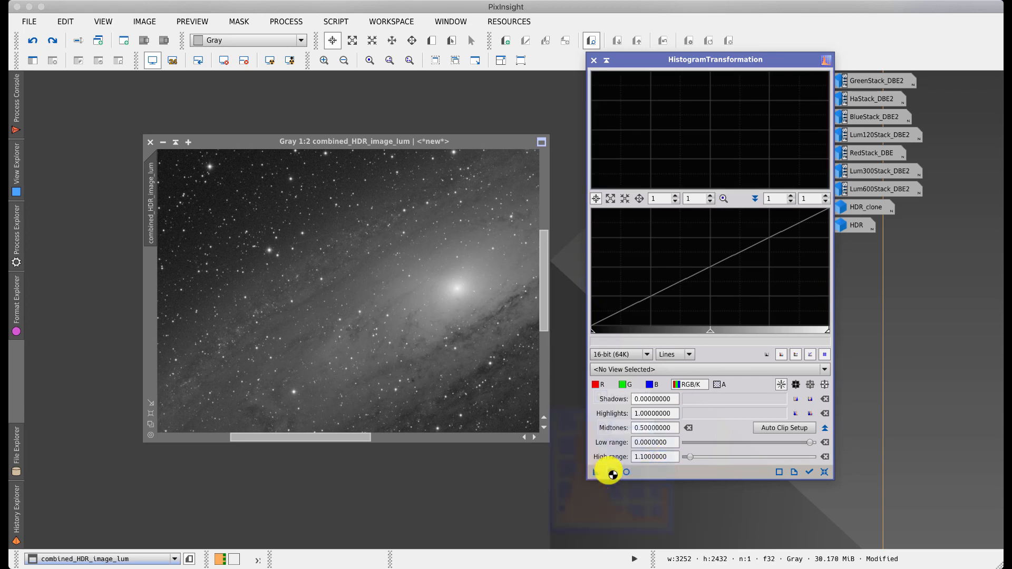
{"action": "left_click", "coordinate": [611, 472]}
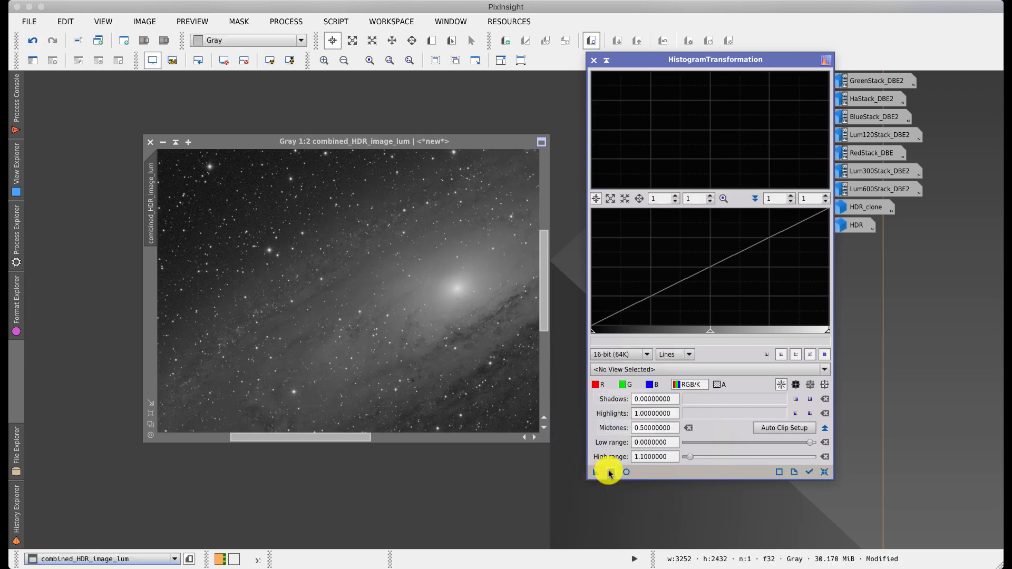
{"action": "left_click", "coordinate": [594, 519]}
Step: Apply Process01 to combined_HDR_image_lum, apply the 1.1 high-range HistogramTransformation again, and follow it with Process02
{"action": "left_click", "coordinate": [607, 60]}
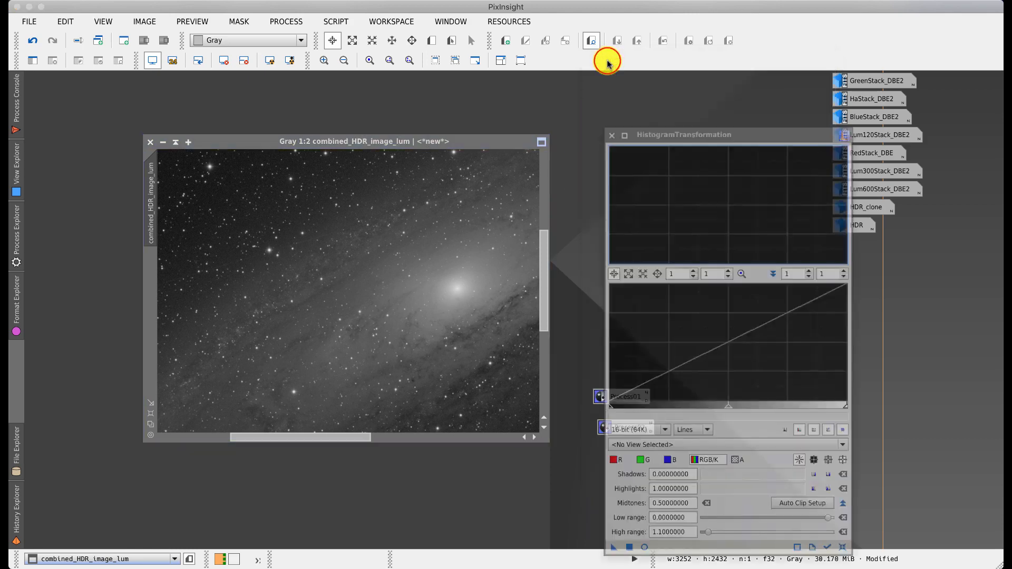
{"action": "left_click_drag", "start_coordinate": [627, 391], "coordinate": [490, 311]}
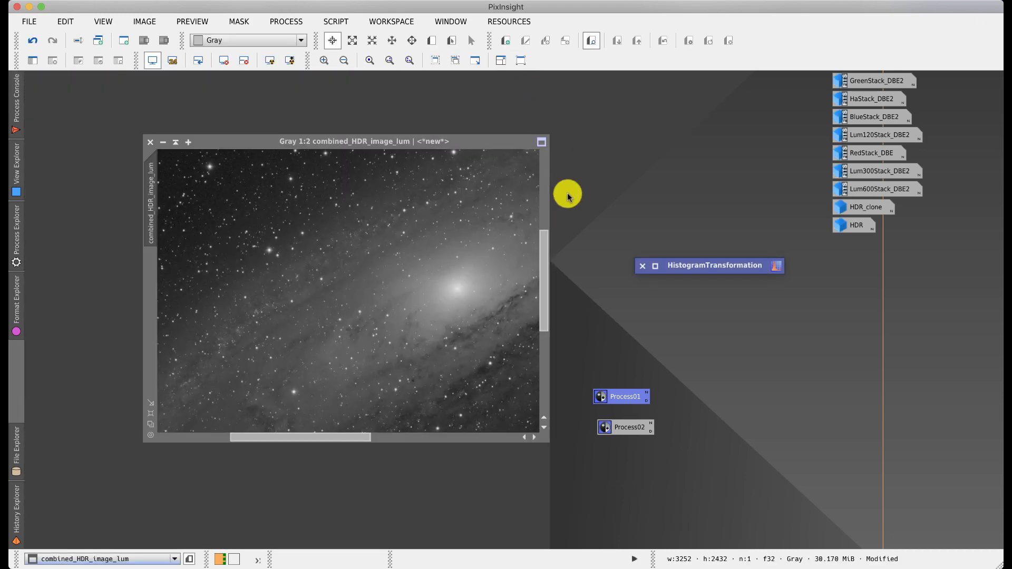
{"action": "double_click", "coordinate": [687, 267]}
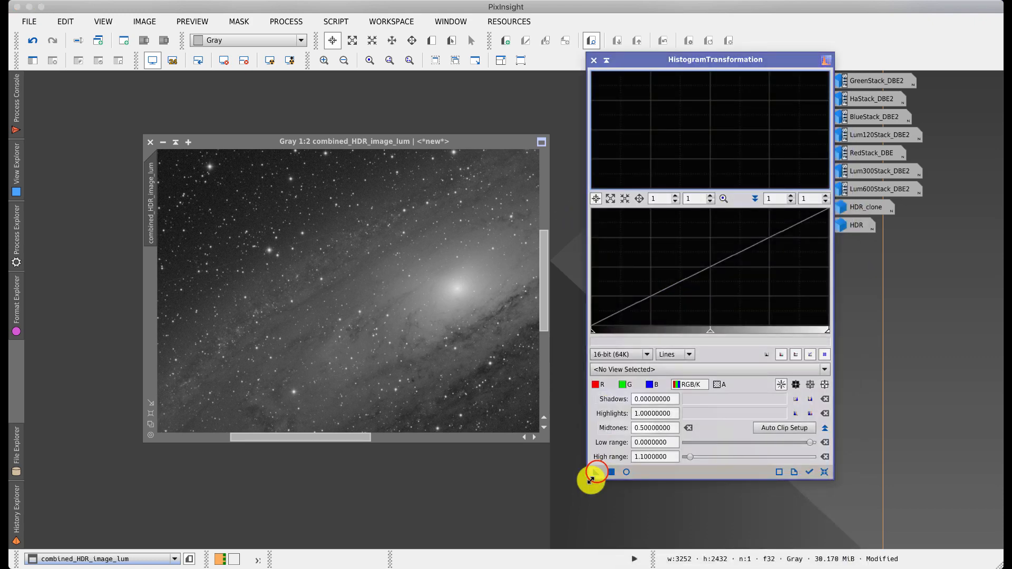
{"action": "left_click", "coordinate": [606, 60]}
{"action": "left_click_drag", "start_coordinate": [617, 430], "coordinate": [384, 339]}
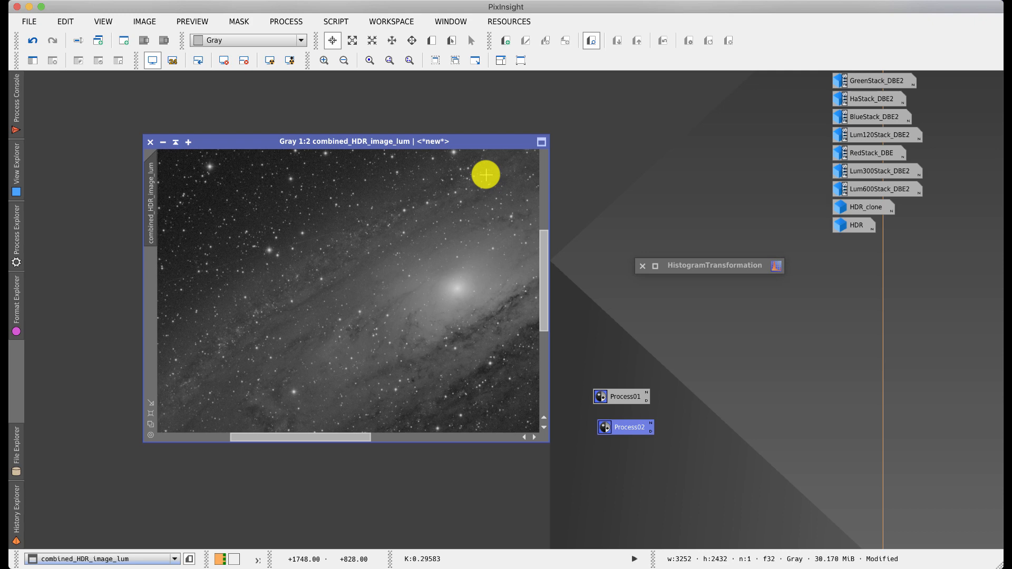
Step: Delete the two LocalHistogramEqualization process icons, Process01 and Process02, from the workspace
{"action": "left_click_drag", "start_coordinate": [585, 372], "coordinate": [665, 445]}
{"action": "right_click", "coordinate": [626, 429]}
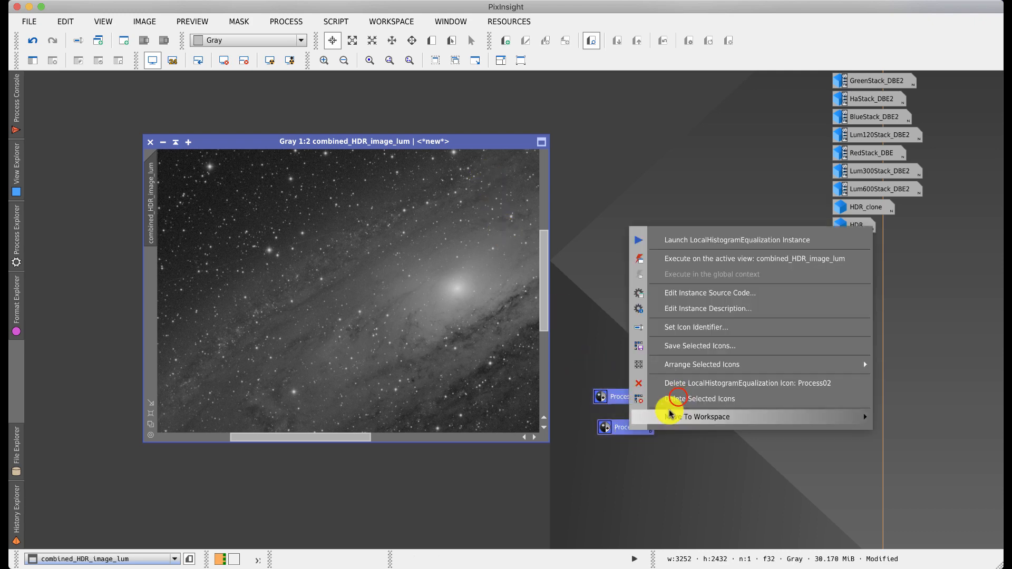
{"action": "left_click", "coordinate": [677, 398]}
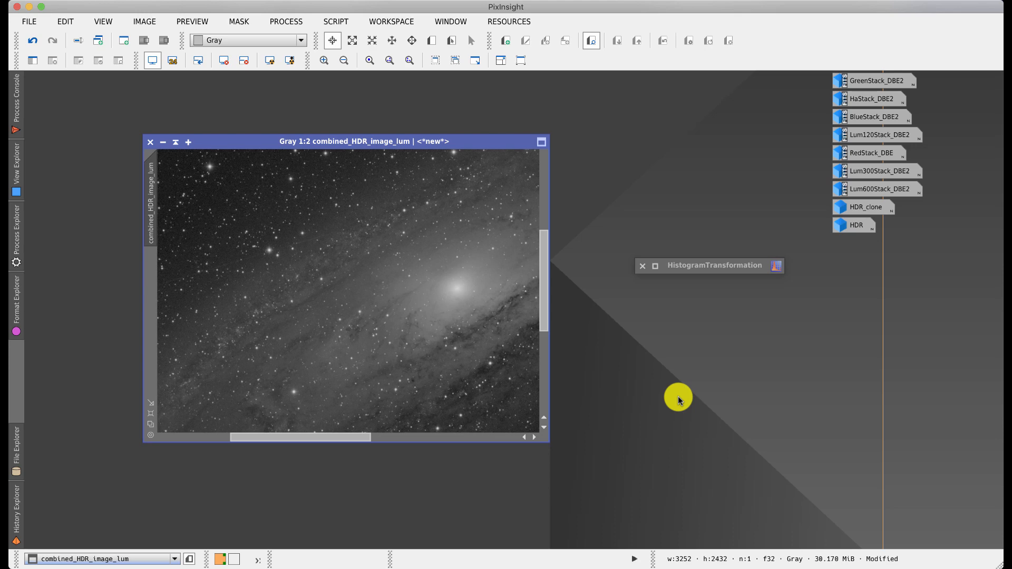
{"action": "left_click", "coordinate": [19, 504]}
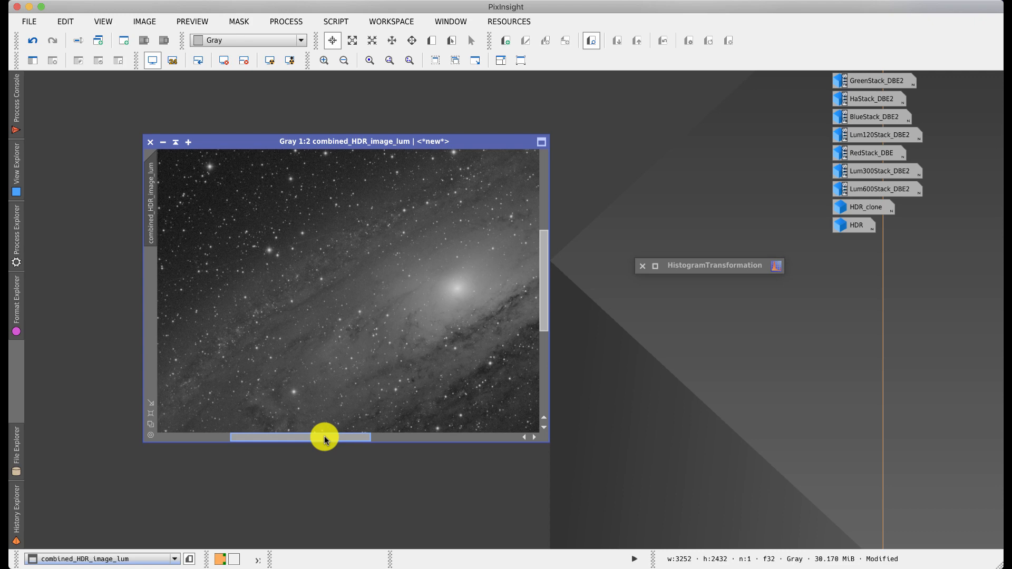
Step: Open the StarMask process and reset it to its default settings
{"action": "left_click", "coordinate": [287, 24]}
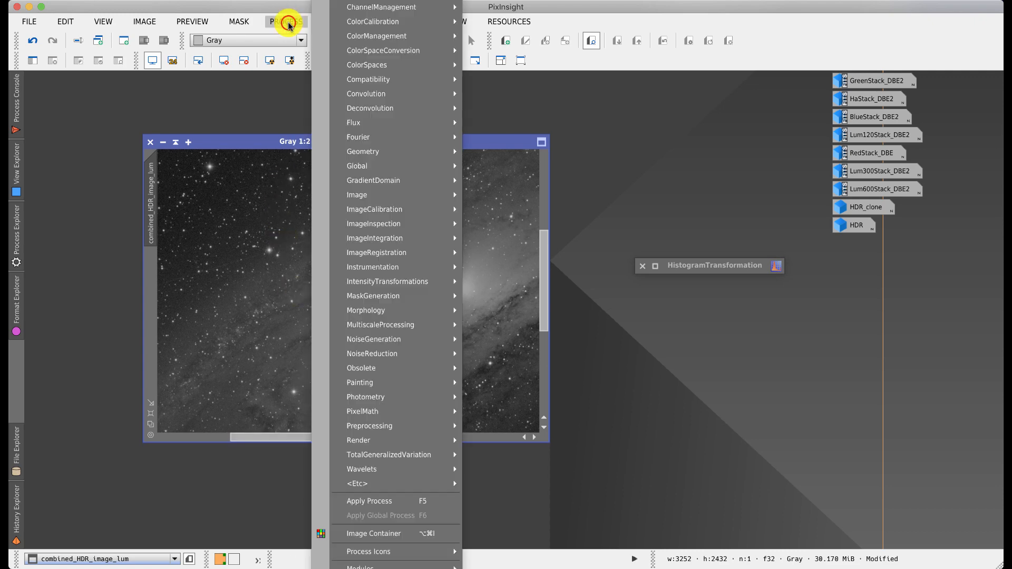
{"action": "mouse_move", "coordinate": [376, 430]}
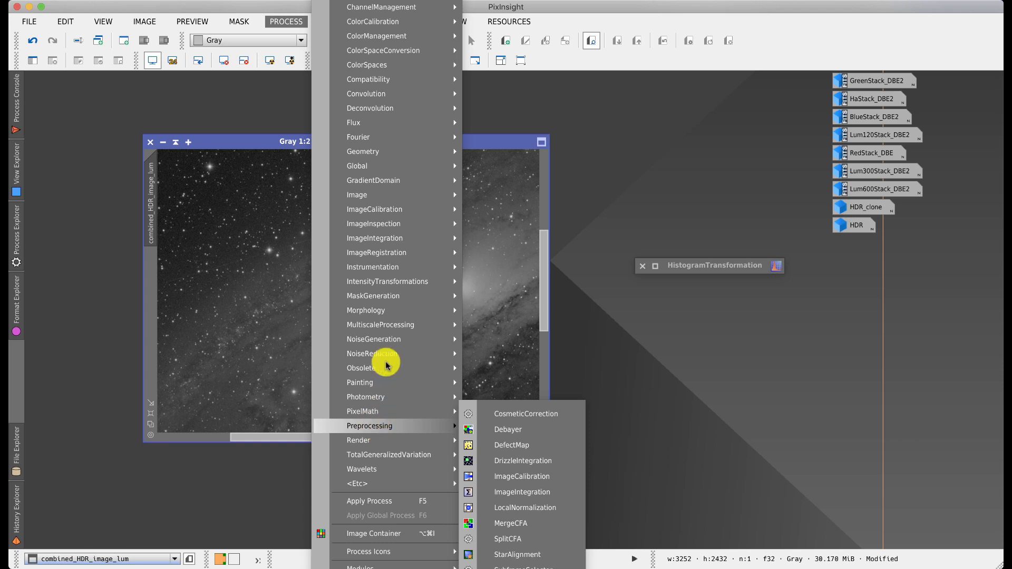
{"action": "mouse_move", "coordinate": [388, 294]}
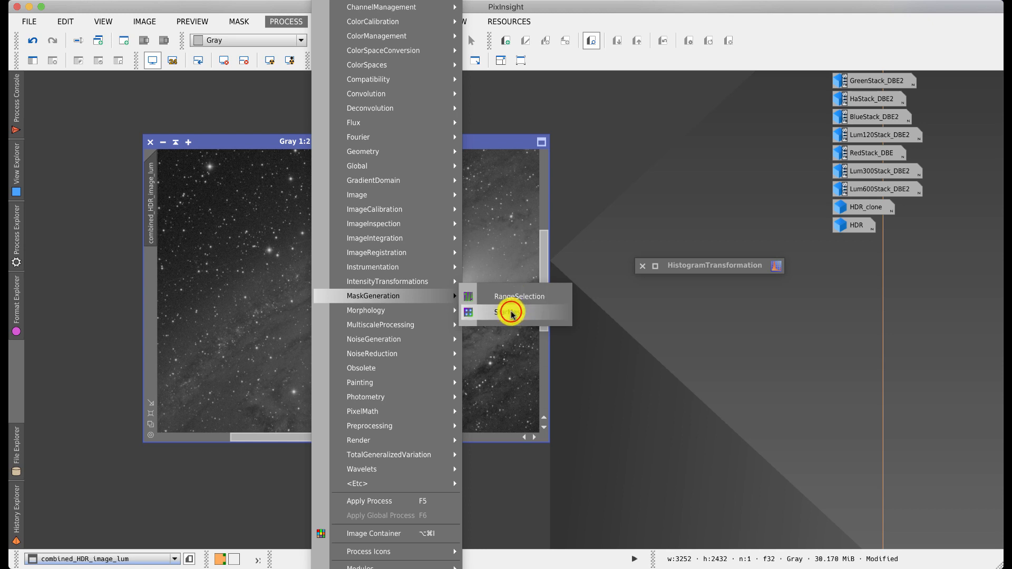
{"action": "left_click", "coordinate": [513, 313]}
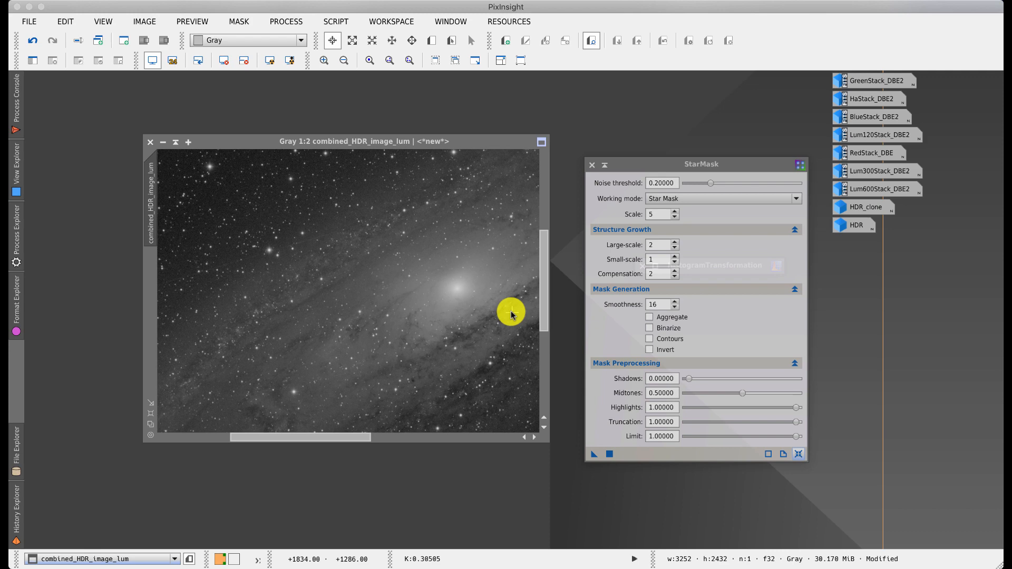
{"action": "left_click", "coordinate": [799, 454]}
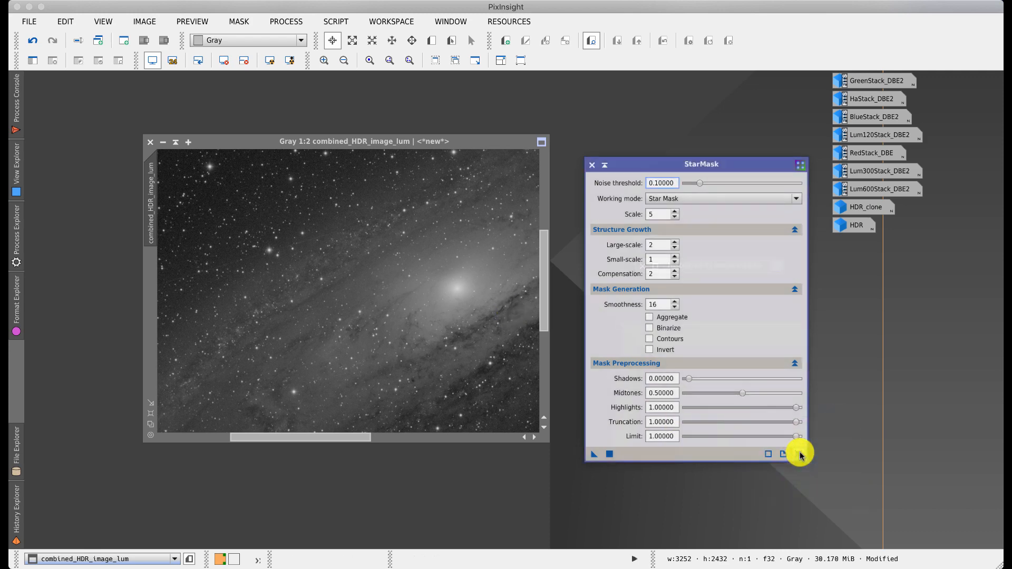
Step: Draw a preview of about 500 × 1115 pixels from the image's upper edge down to the galaxy core and display it at 1:2
{"action": "left_click", "coordinate": [152, 184]}
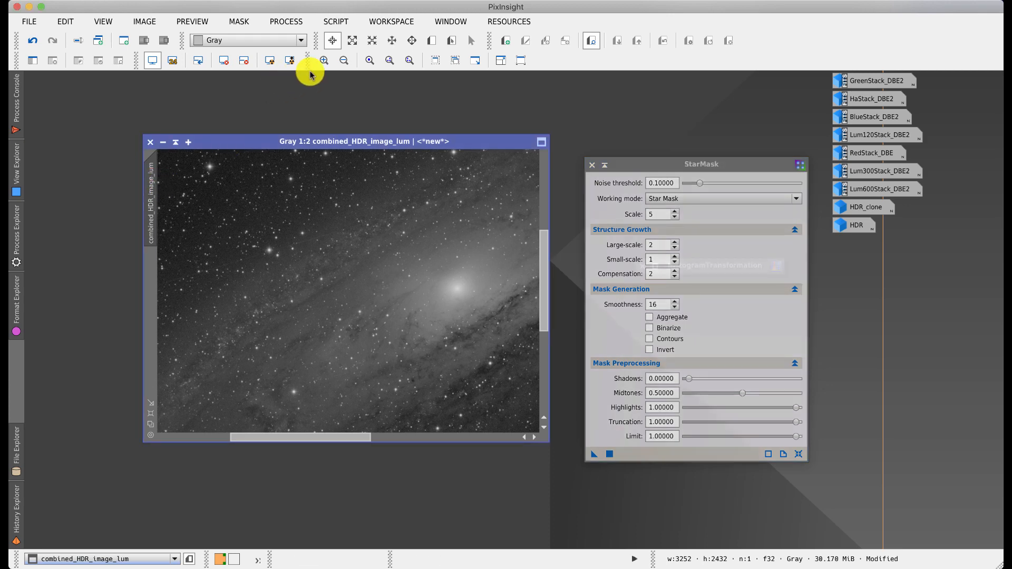
{"action": "left_click", "coordinate": [152, 421]}
{"action": "left_click", "coordinate": [151, 420]}
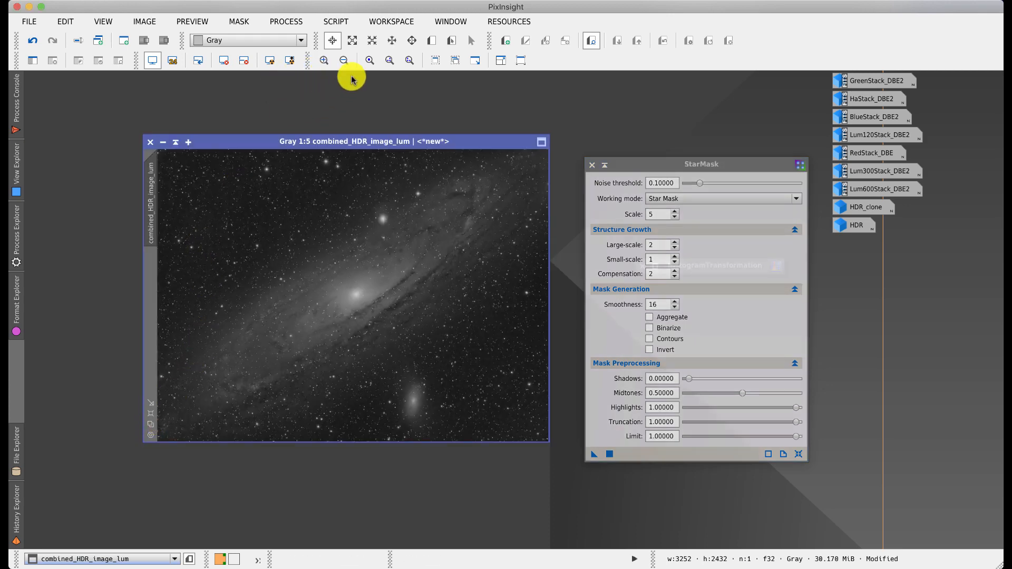
{"action": "left_click", "coordinate": [431, 41]}
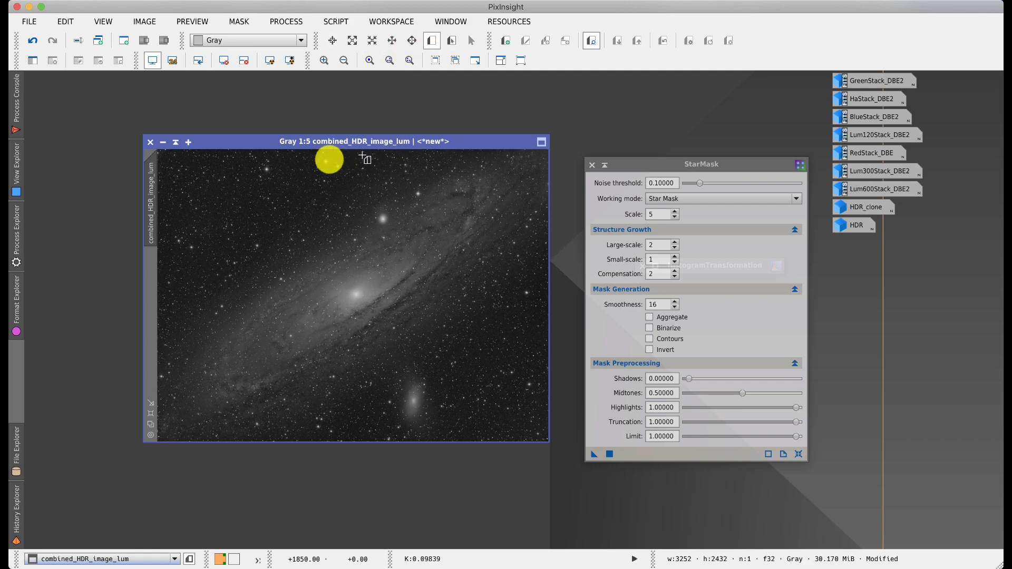
{"action": "left_click_drag", "start_coordinate": [302, 153], "coordinate": [362, 288]}
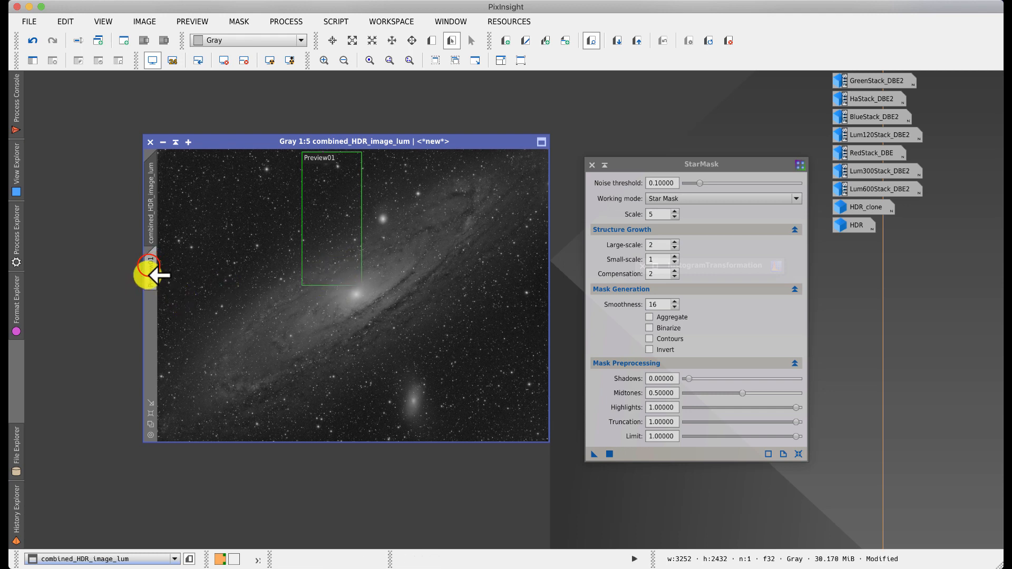
{"action": "left_click", "coordinate": [151, 266]}
{"action": "left_click", "coordinate": [149, 423]}
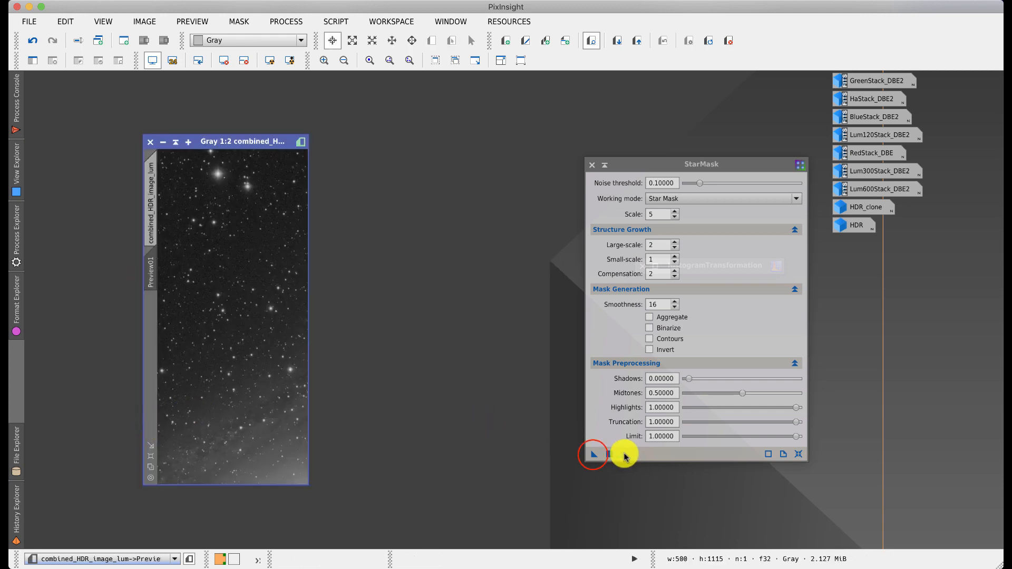
Step: Generate a star mask from the preview with the default StarMask settings and place it beside the galaxy image
{"action": "left_click_drag", "start_coordinate": [594, 454], "coordinate": [257, 349]}
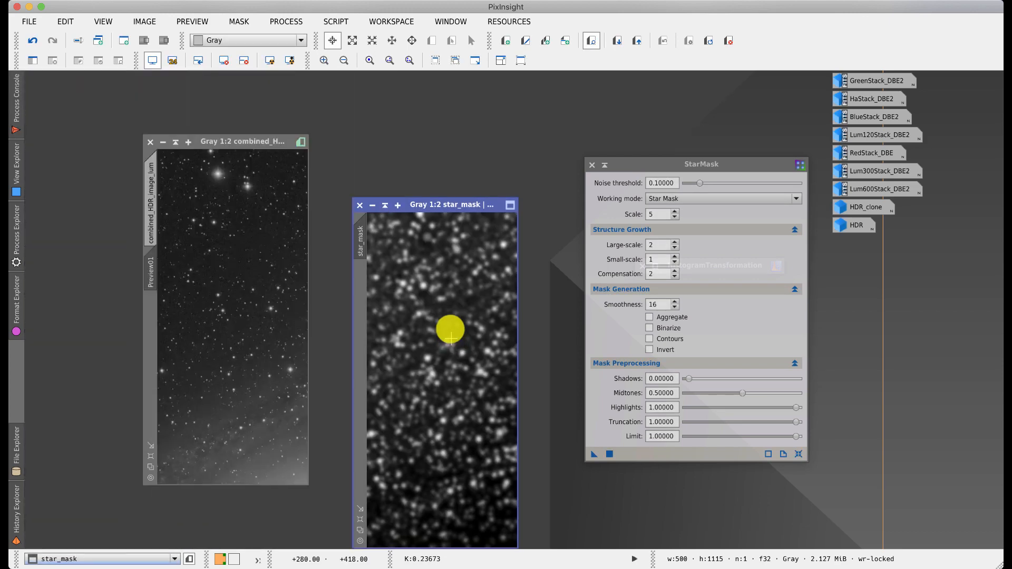
{"action": "left_click", "coordinate": [413, 193]}
{"action": "left_click_drag", "start_coordinate": [412, 194], "coordinate": [369, 130]}
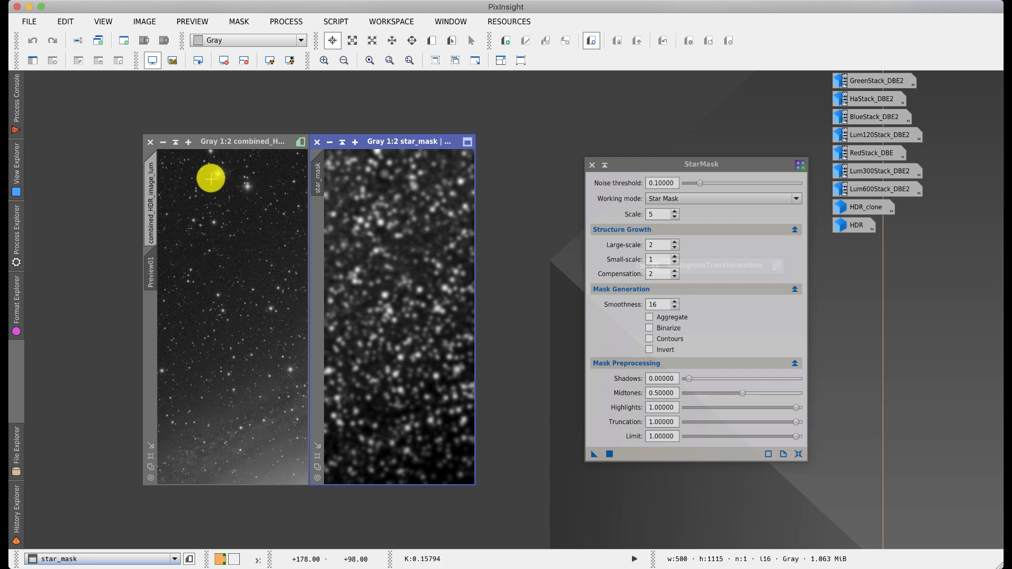
{"action": "left_click", "coordinate": [391, 140]}
{"action": "left_click_drag", "start_coordinate": [345, 138], "coordinate": [424, 142]}
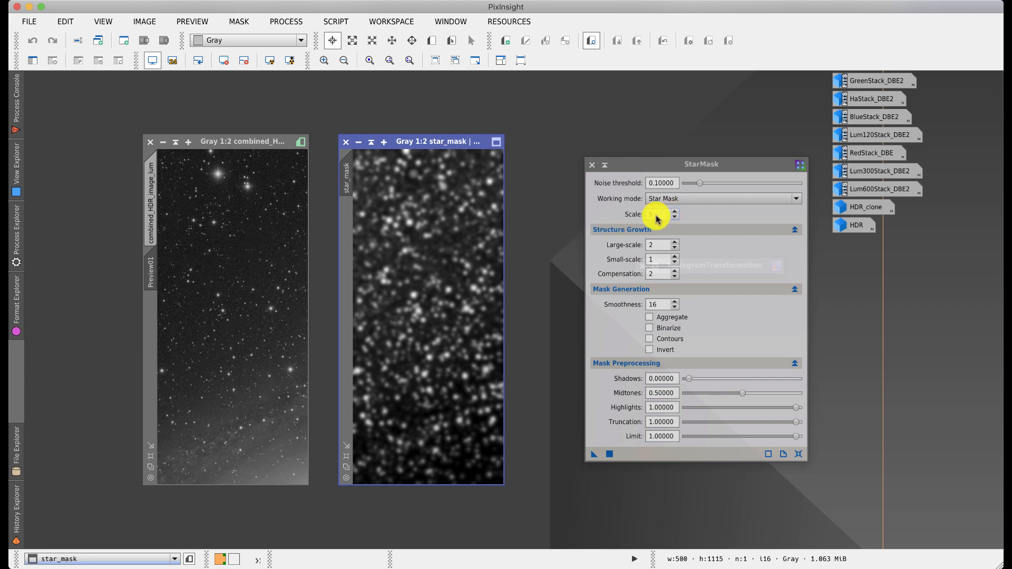
Step: Set the StarMask noise threshold to 0.39 and the scale to 8
{"action": "mouse_move", "coordinate": [657, 219]}
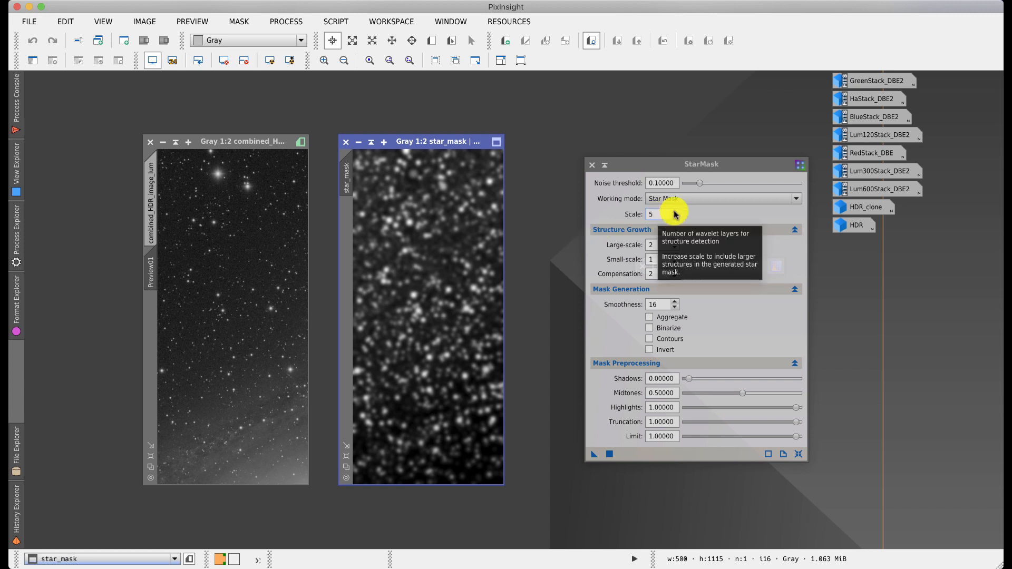
{"action": "left_click", "coordinate": [699, 185]}
{"action": "left_click_drag", "start_coordinate": [699, 185], "coordinate": [704, 186]}
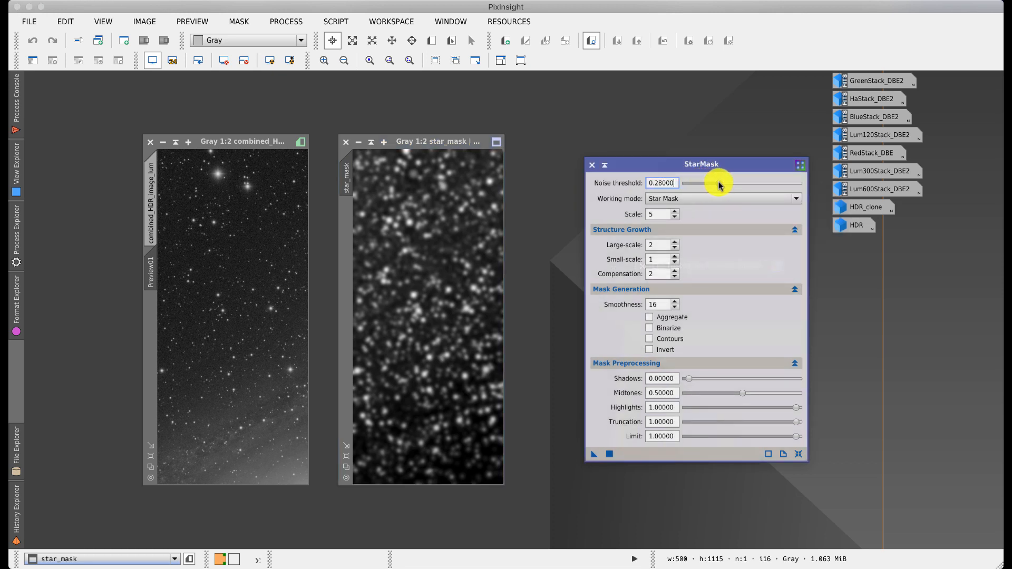
{"action": "left_click_drag", "start_coordinate": [376, 143], "coordinate": [433, 150]}
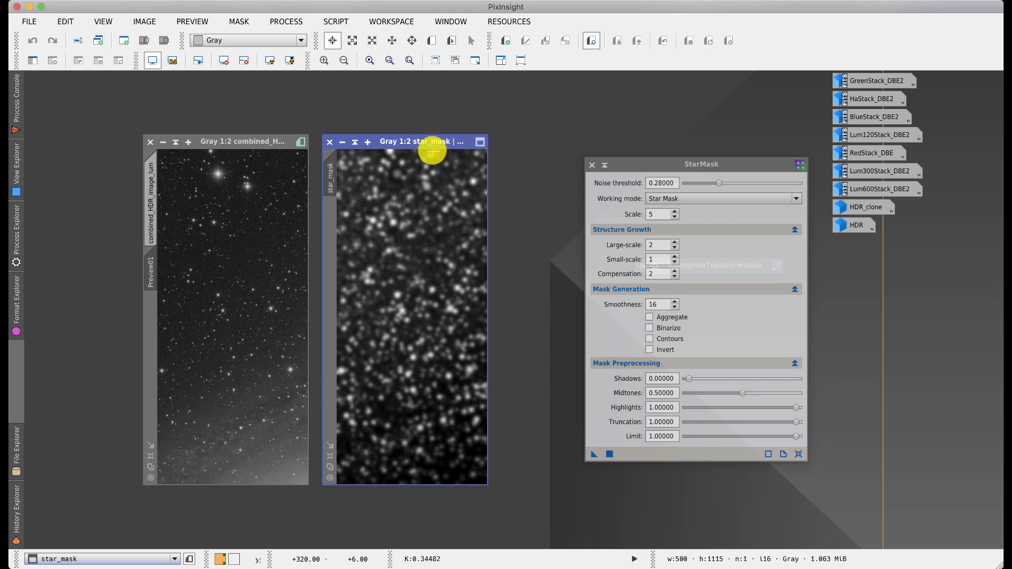
{"action": "left_click", "coordinate": [720, 184]}
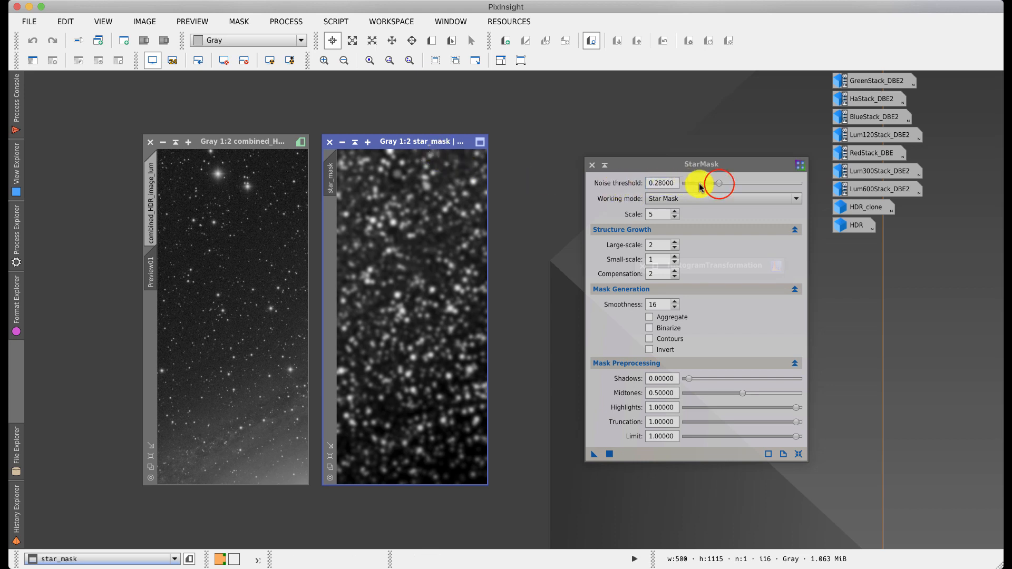
{"action": "left_click_drag", "start_coordinate": [701, 187], "coordinate": [722, 186]}
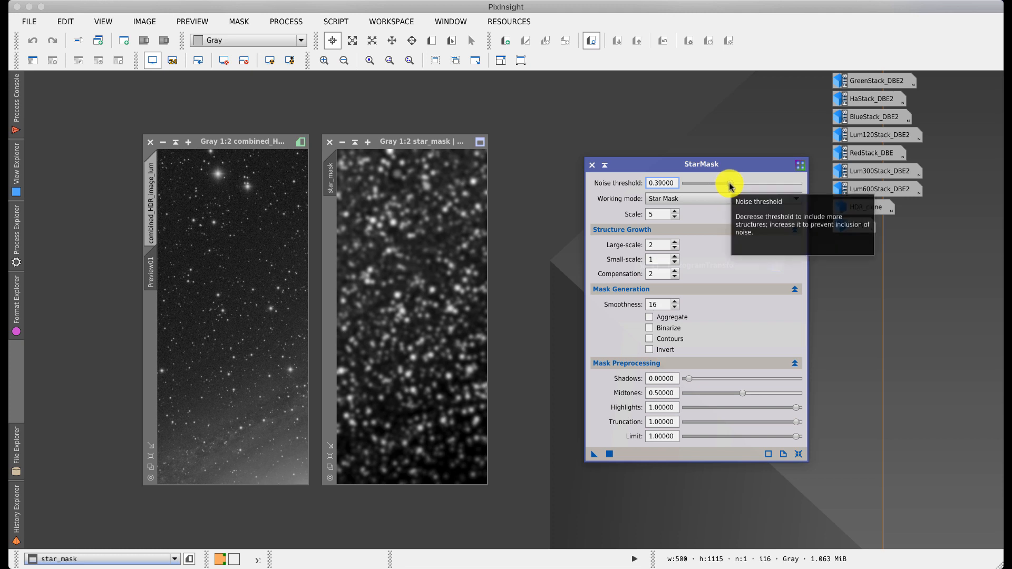
{"action": "left_click", "coordinate": [676, 211]}
{"action": "left_click", "coordinate": [676, 212]}
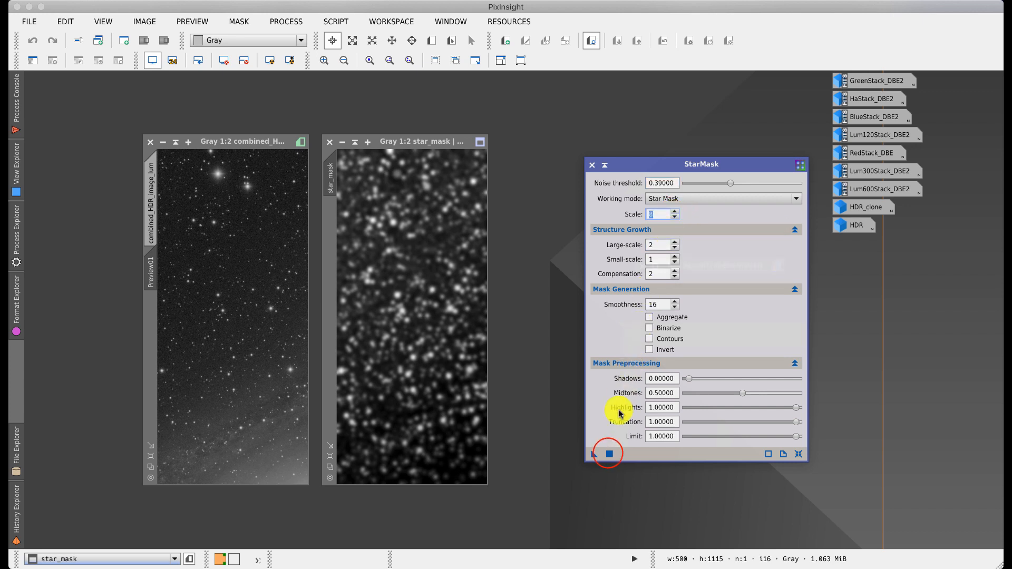
{"action": "left_click", "coordinate": [610, 454]}
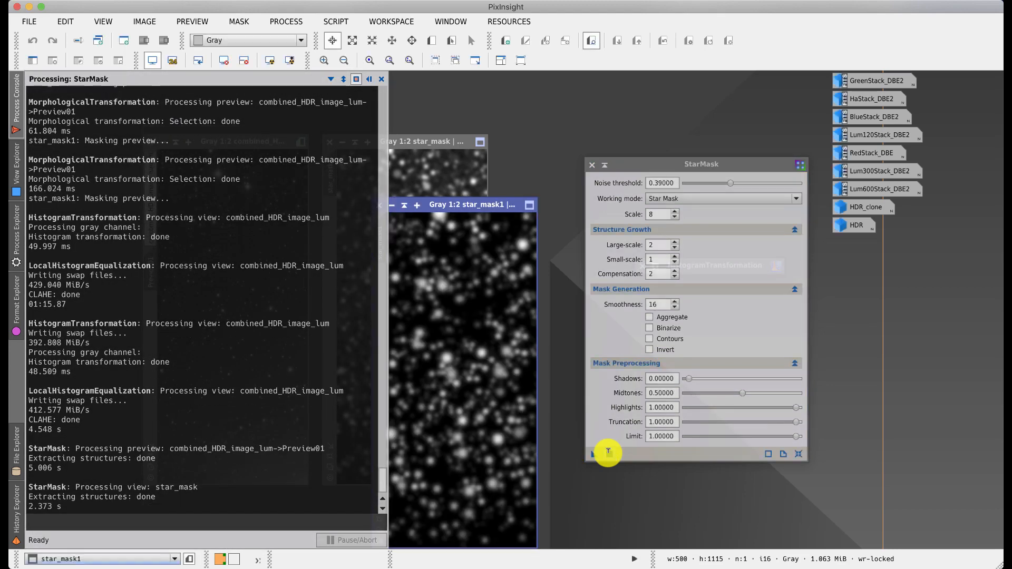
{"action": "left_click_drag", "start_coordinate": [443, 204], "coordinate": [428, 153]}
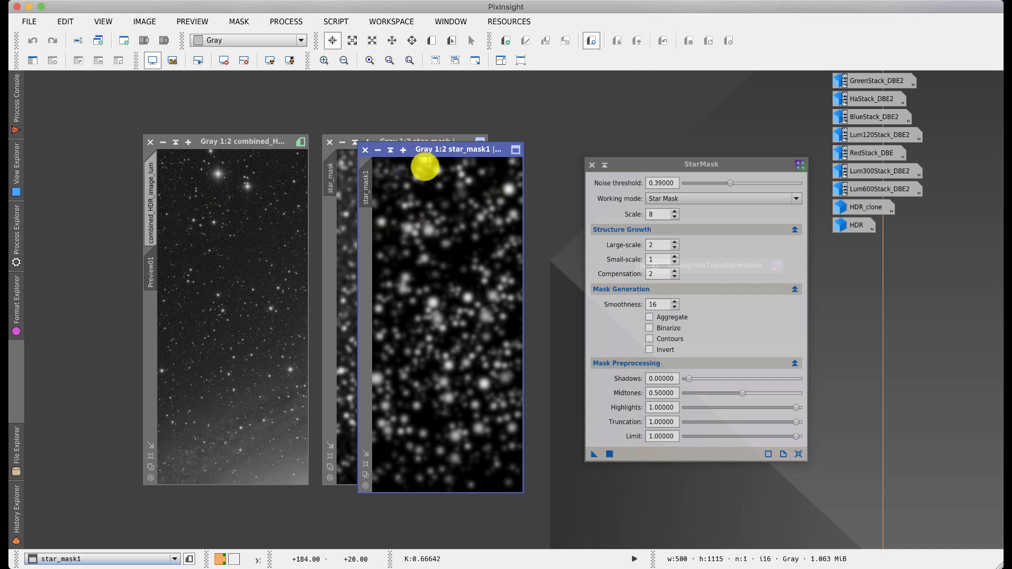
{"action": "left_click", "coordinate": [365, 152]}
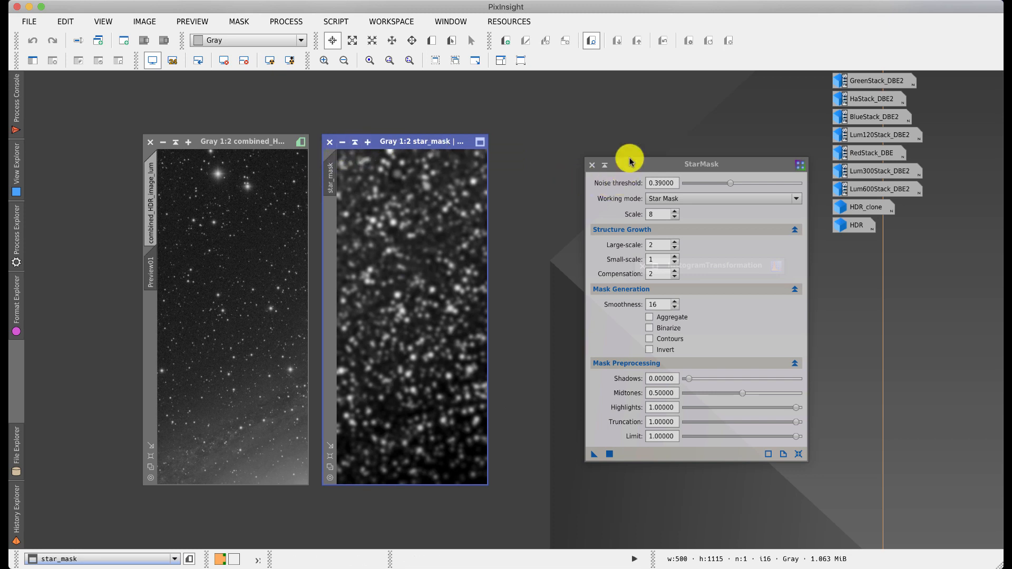
Step: Apply StarMask to the galaxy preview, place the new mask beside the image, and close the earlier default-settings mask
{"action": "left_click", "coordinate": [249, 146]}
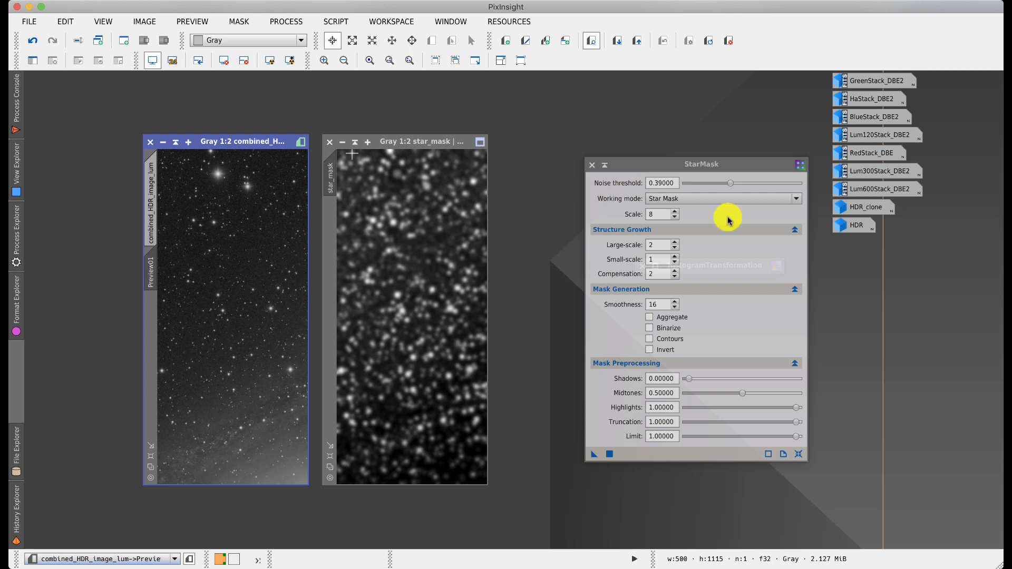
{"action": "left_click", "coordinate": [609, 454]}
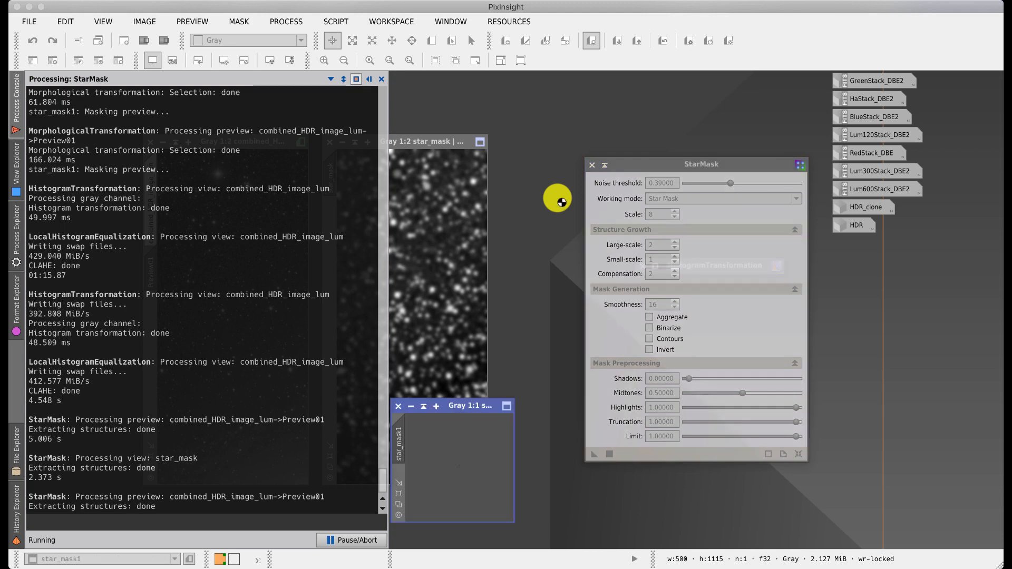
{"action": "left_click_drag", "start_coordinate": [473, 203], "coordinate": [438, 155]}
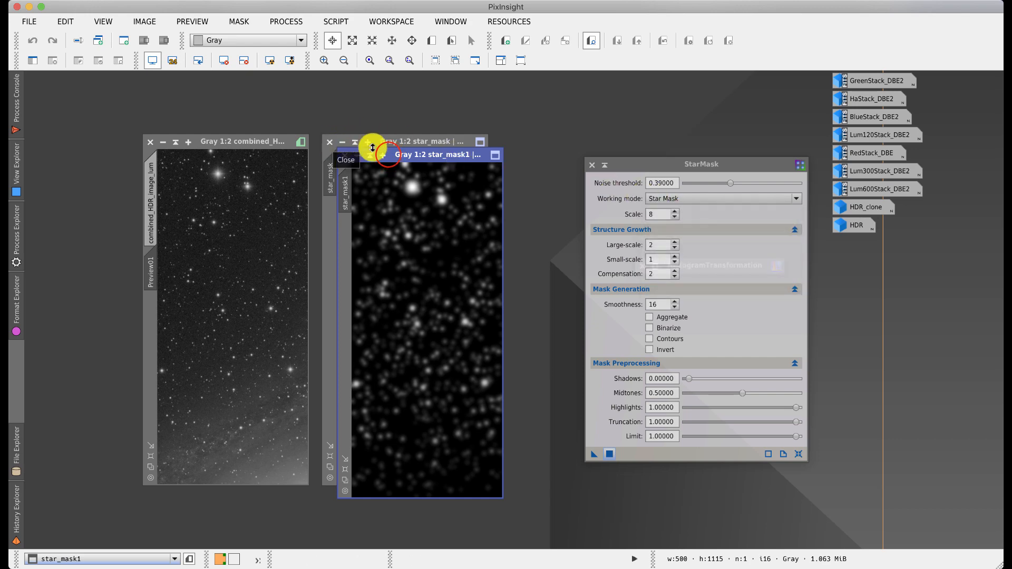
{"action": "mouse_move", "coordinate": [387, 155]}
{"action": "left_mouse_down"}
{"action": "mouse_move", "coordinate": [532, 179]}
{"action": "mouse_move", "coordinate": [362, 142]}
{"action": "mouse_move", "coordinate": [379, 148]}
{"action": "left_mouse_up"}
{"action": "left_click", "coordinate": [330, 143]}
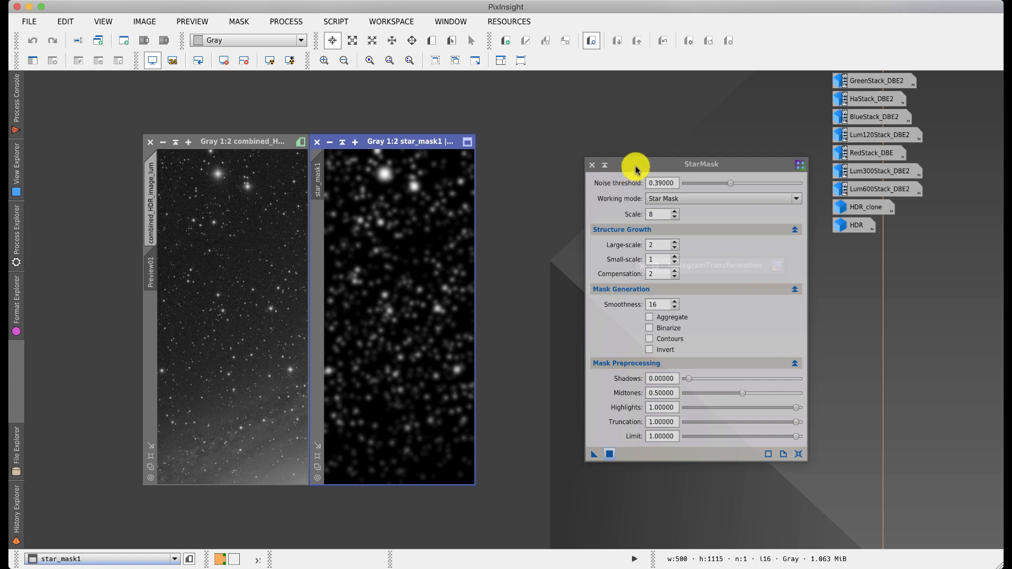
Step: Generate a second star mask with scale 4 and noise threshold 0.24, and place it beside the large-star mask
{"action": "left_click", "coordinate": [675, 215]}
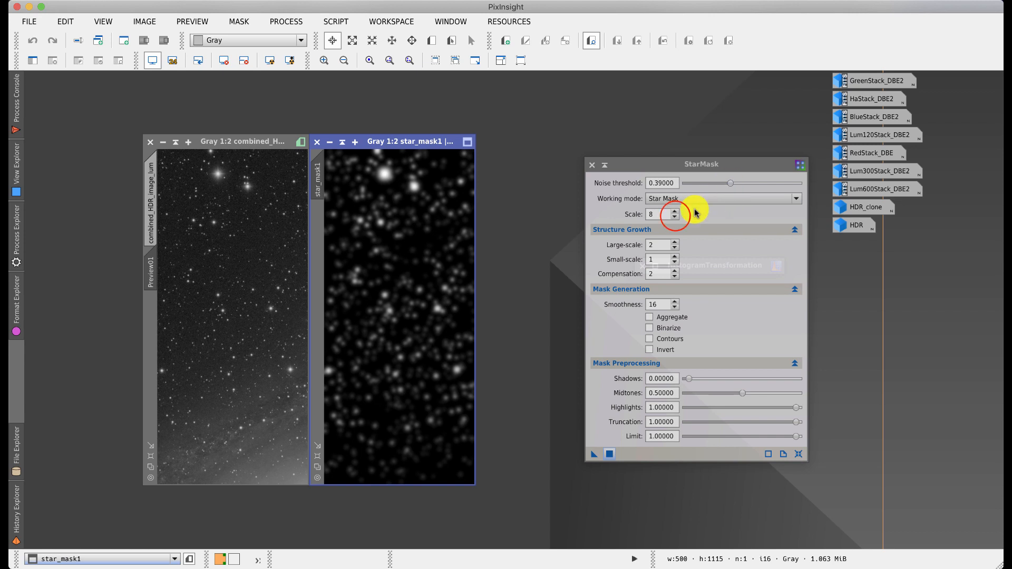
{"action": "left_click", "coordinate": [675, 215]}
{"action": "left_click", "coordinate": [675, 217]}
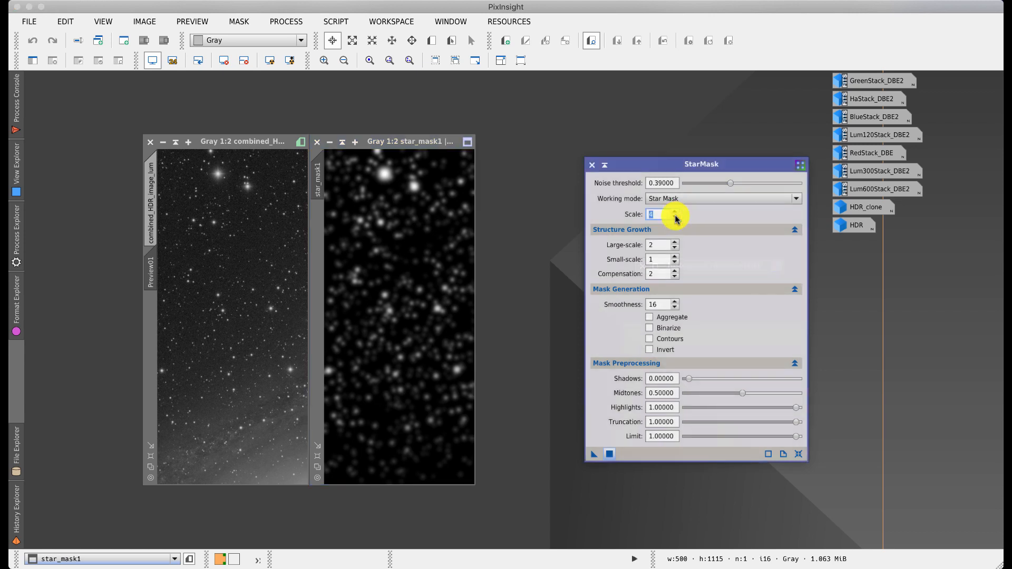
{"action": "mouse_move", "coordinate": [718, 182]}
{"action": "left_mouse_down"}
{"action": "mouse_move", "coordinate": [731, 180]}
{"action": "mouse_move", "coordinate": [717, 188]}
{"action": "left_mouse_up"}
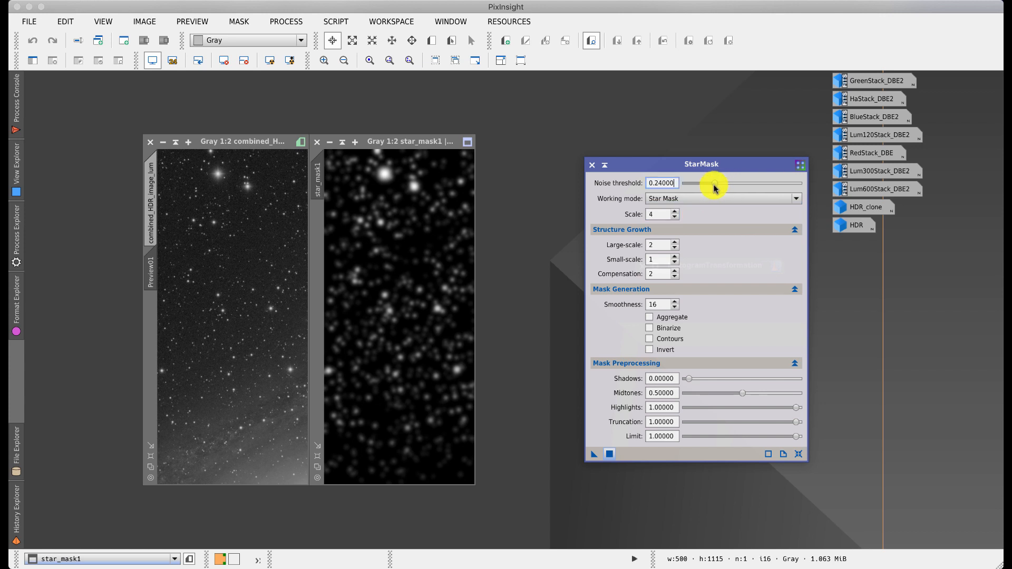
{"action": "left_click", "coordinate": [609, 454]}
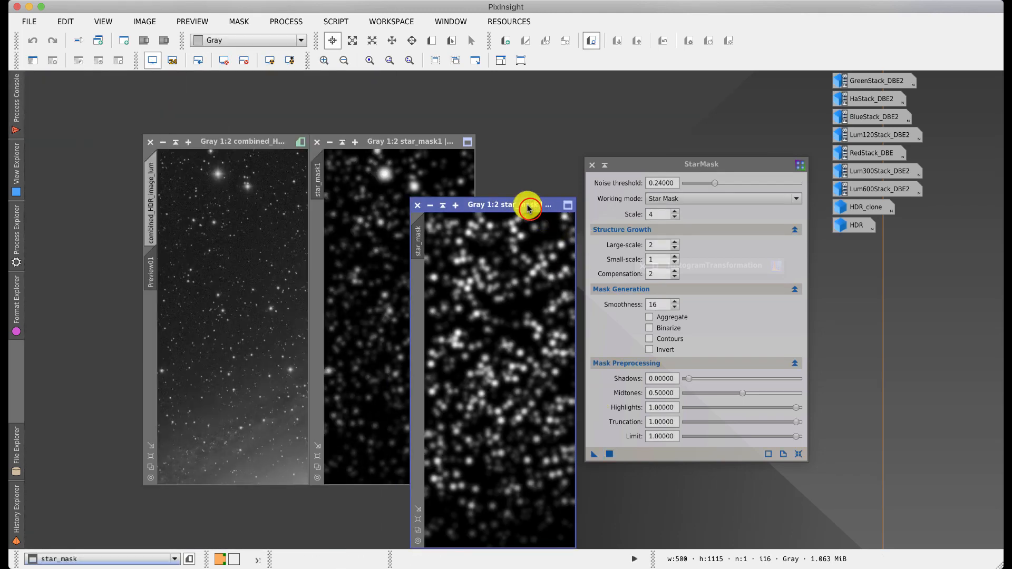
{"action": "left_click_drag", "start_coordinate": [529, 203], "coordinate": [515, 154]}
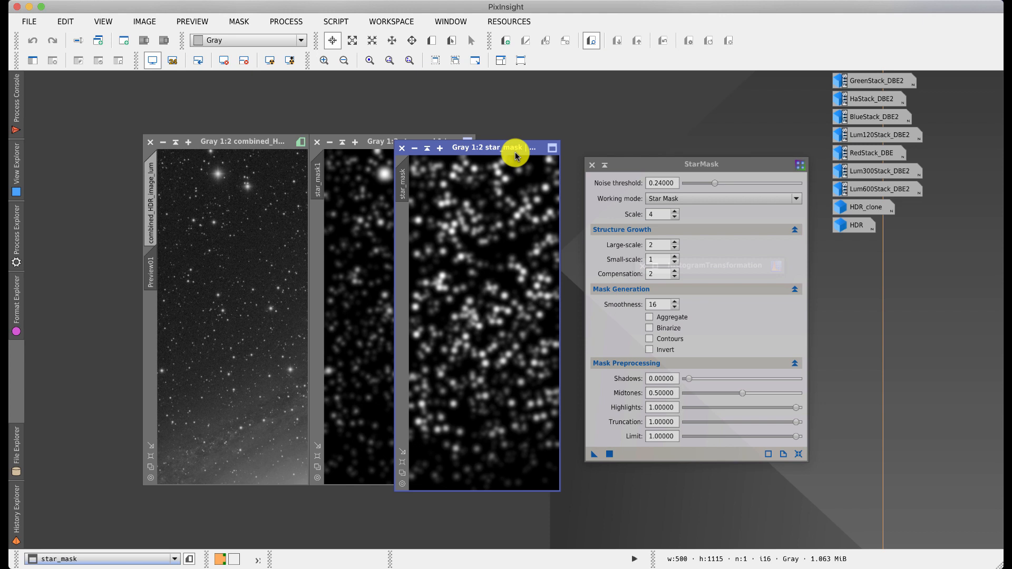
Step: Minimize both star masks, star_mask and star_mask1, to icons in the workspace
{"action": "left_click", "coordinate": [414, 148]}
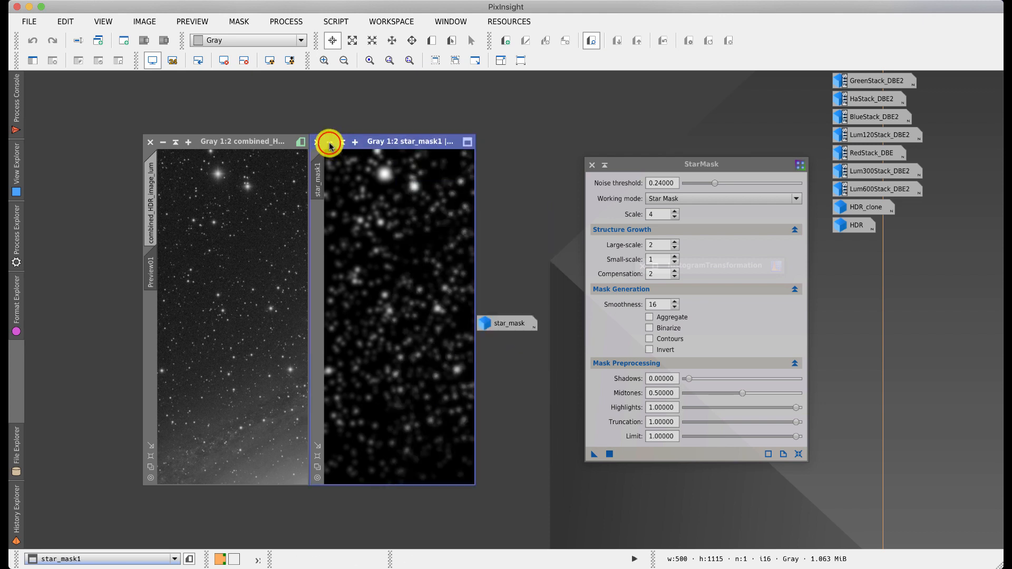
{"action": "left_click", "coordinate": [330, 142]}
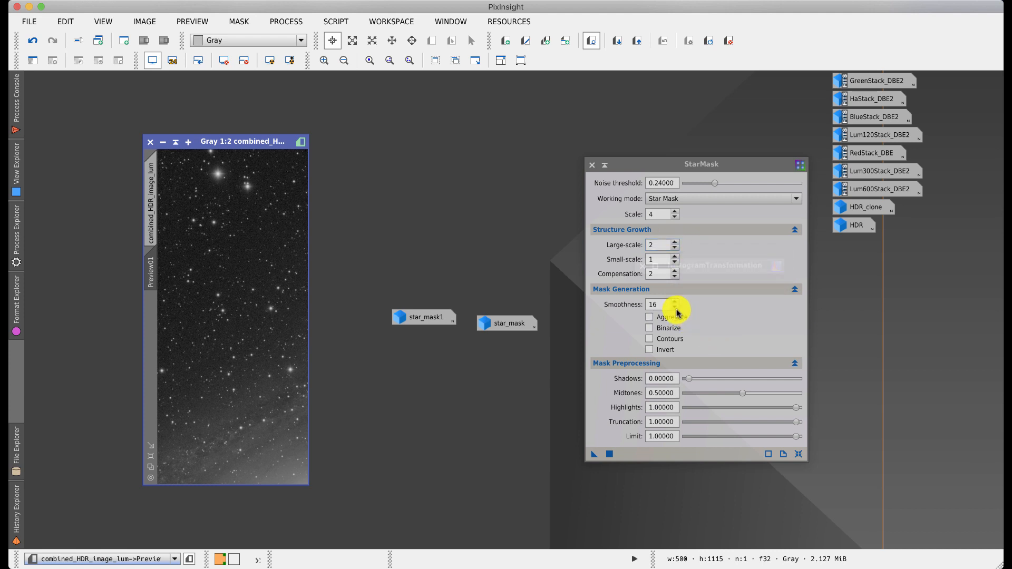
{"action": "mouse_move", "coordinate": [678, 313]}
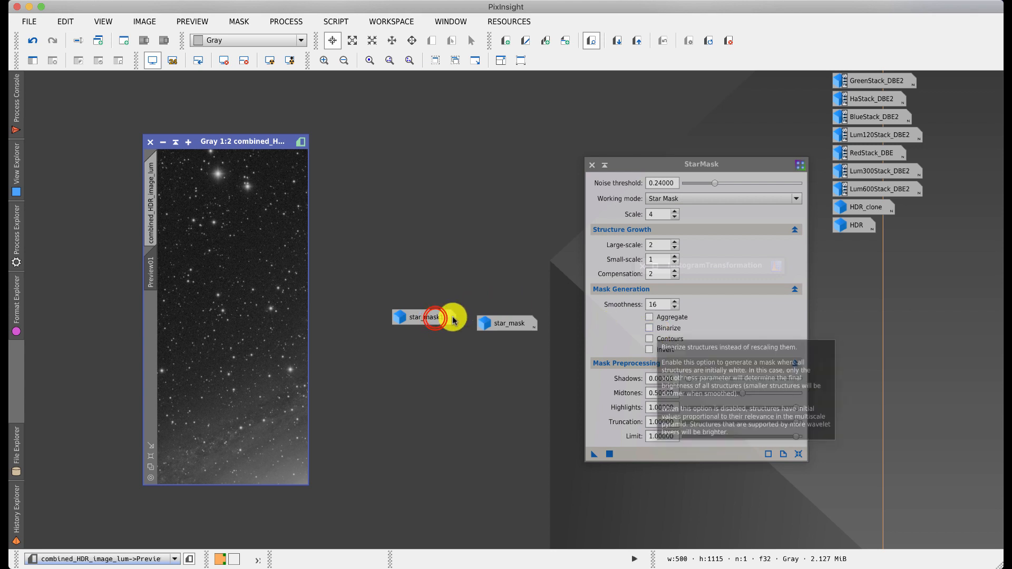
Step: Restore the star_mask1 window and set the StarMask midtones to 0.28
{"action": "double_click", "coordinate": [434, 317]}
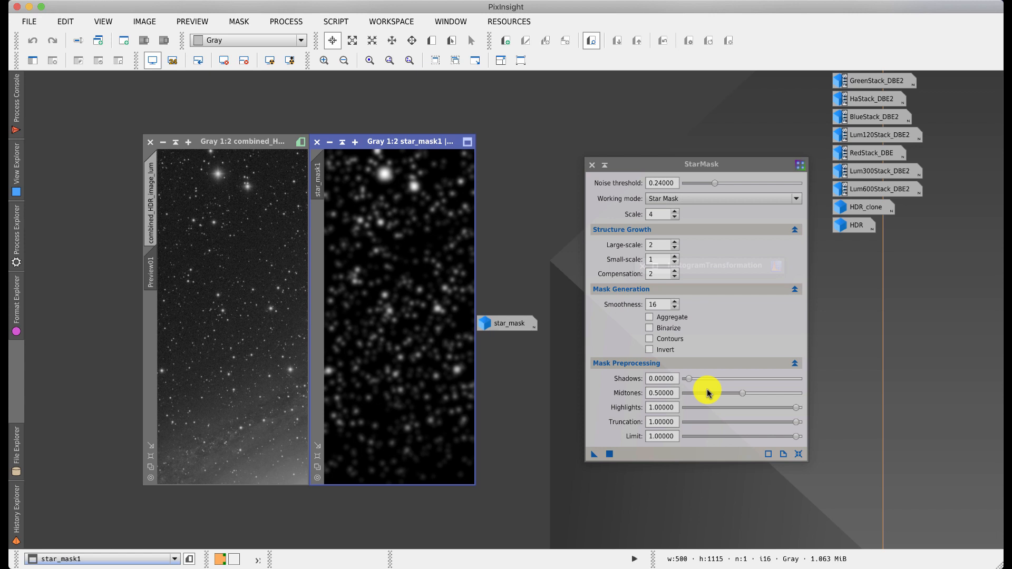
{"action": "left_click", "coordinate": [743, 394]}
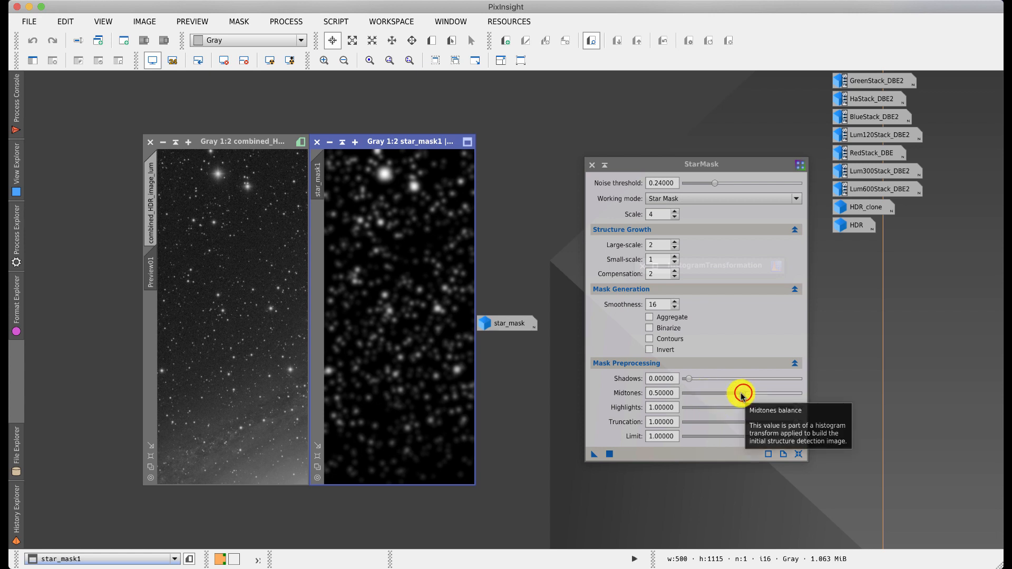
{"action": "left_click_drag", "start_coordinate": [743, 396], "coordinate": [719, 397]}
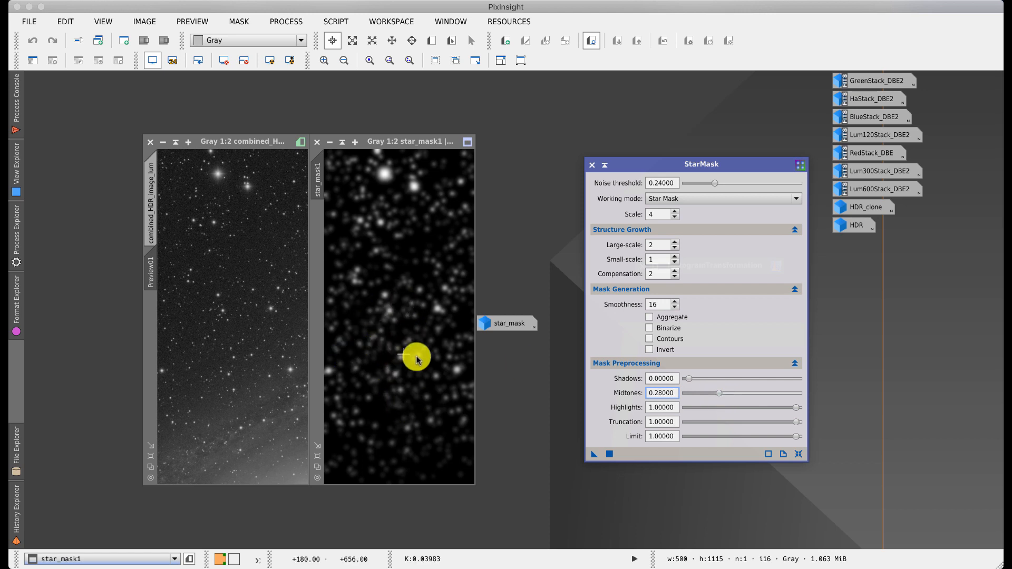
Step: Collapse the StarMask process window and stack star_mask and star_mask1 as icons above the collapsed HistogramTransformation window
{"action": "left_click_drag", "start_coordinate": [503, 323], "coordinate": [667, 136]}
{"action": "left_click_drag", "start_coordinate": [598, 162], "coordinate": [605, 168]}
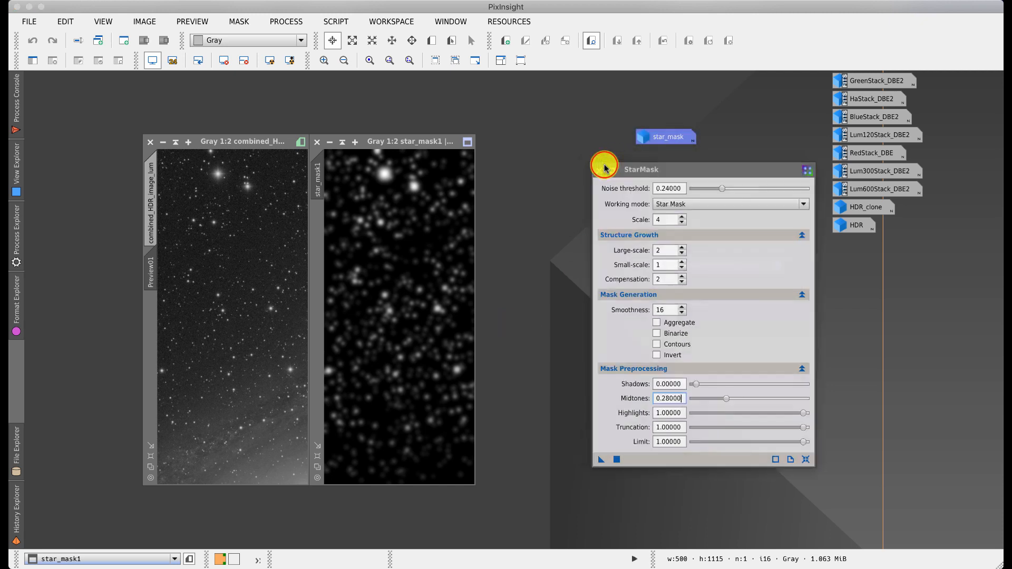
{"action": "left_click", "coordinate": [606, 167]}
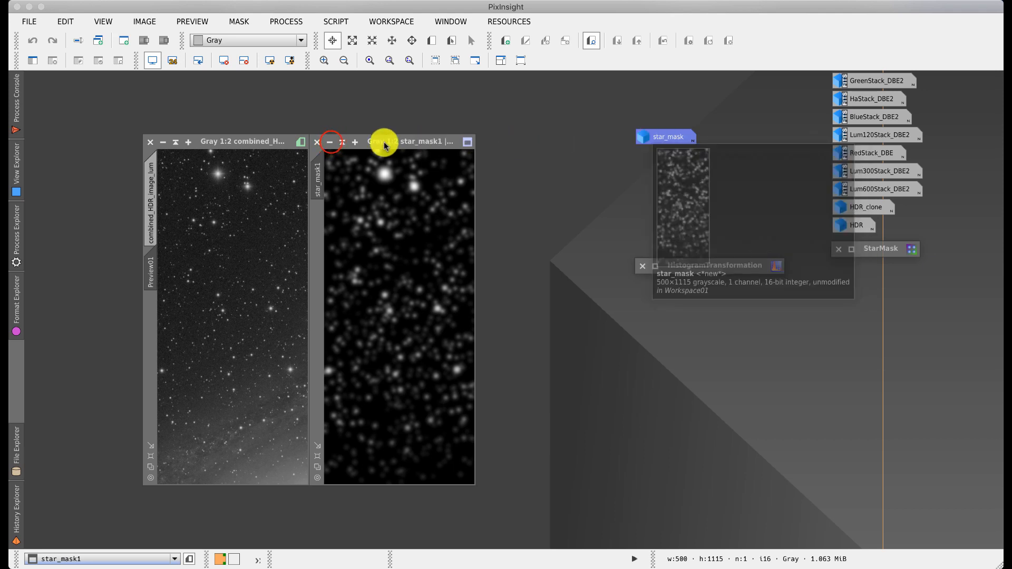
{"action": "left_click", "coordinate": [330, 142]}
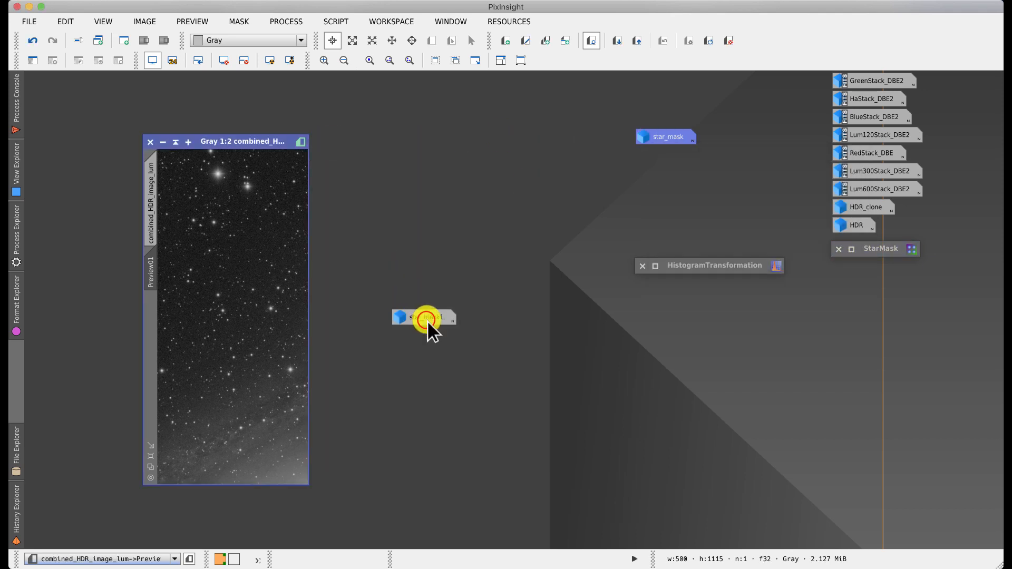
{"action": "left_click_drag", "start_coordinate": [427, 320], "coordinate": [668, 164]}
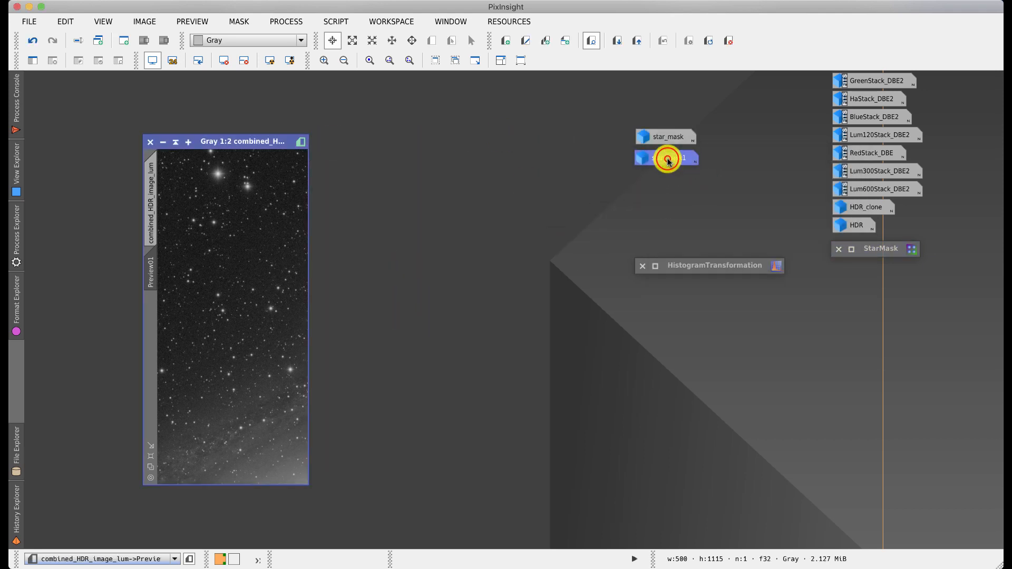
Step: Restore both star masks and line them up side by side next to the galaxy image
{"action": "double_click", "coordinate": [667, 160]}
{"action": "double_click", "coordinate": [667, 137]}
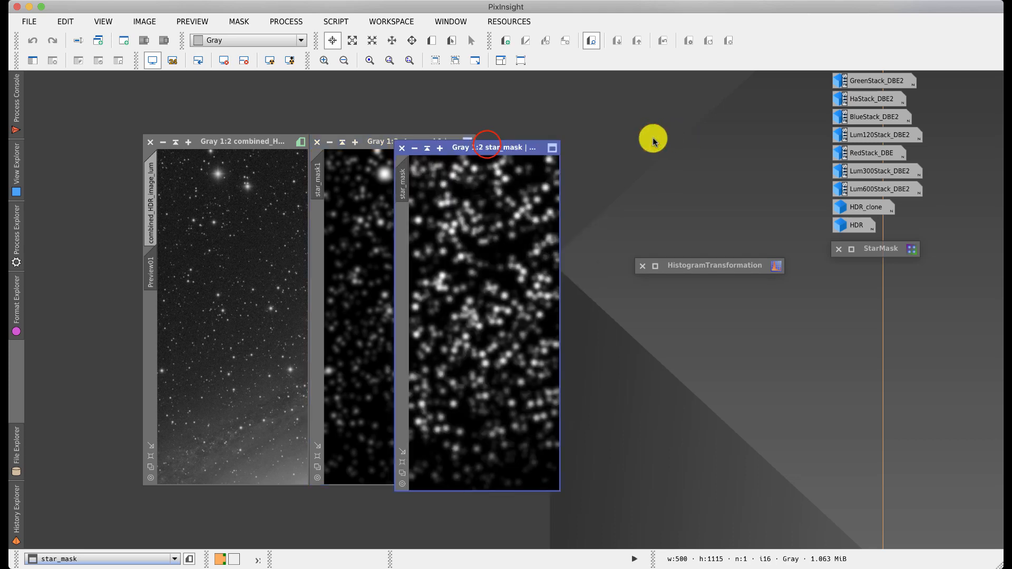
{"action": "left_click_drag", "start_coordinate": [486, 140], "coordinate": [574, 135]}
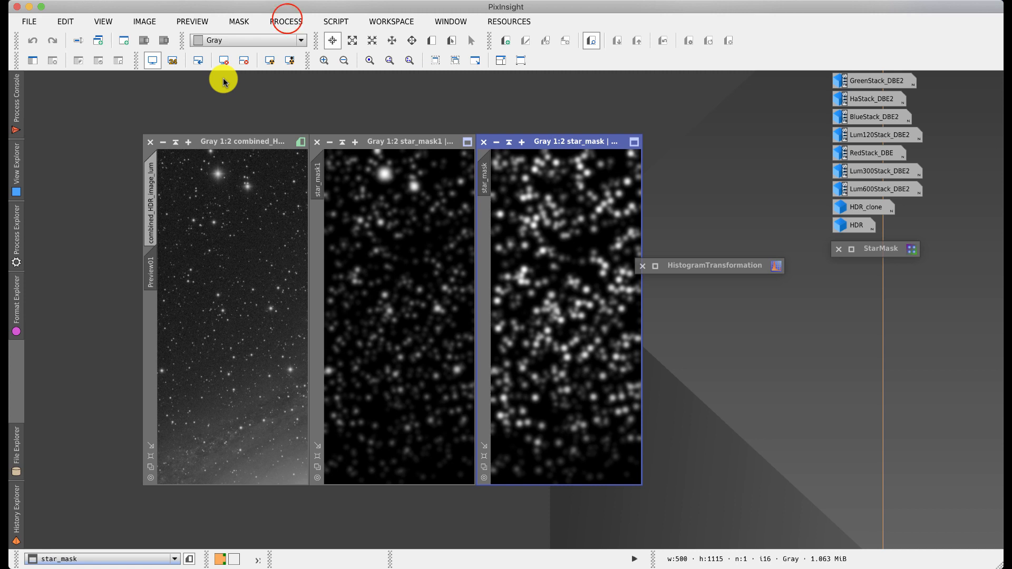
Step: Open the MorphologicalTransformation process
{"action": "left_click", "coordinate": [286, 21]}
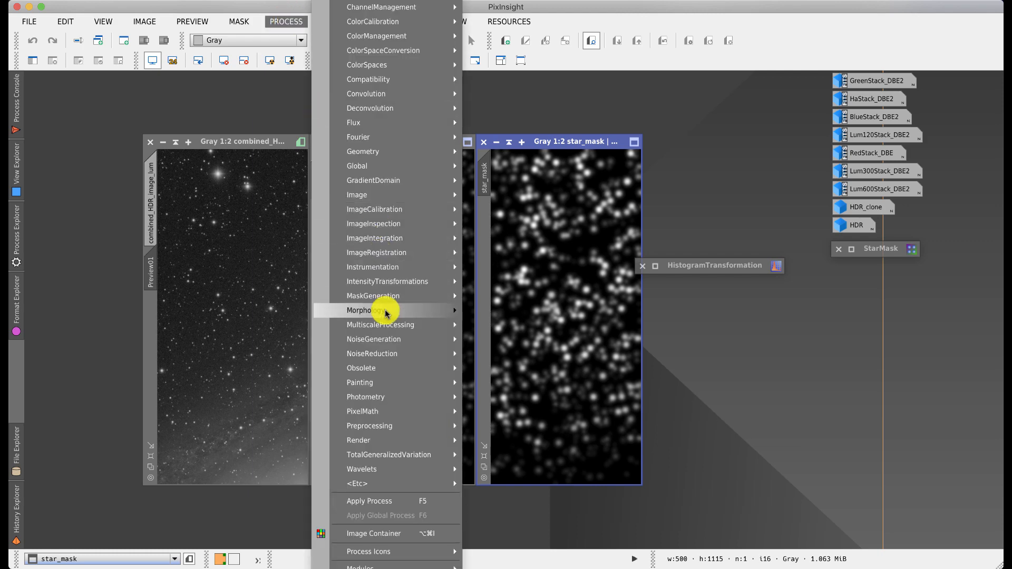
{"action": "left_click", "coordinate": [535, 315]}
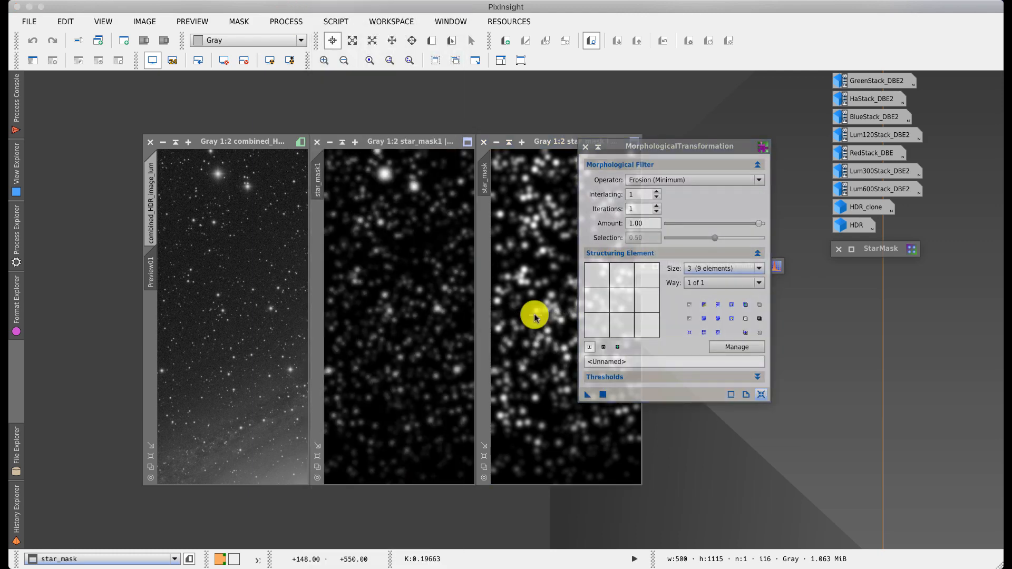
Step: Try a circular structuring element at sizes 11, 3 and 7 in MorphologicalTransformation, with the process window moved clear of the masks
{"action": "left_click_drag", "start_coordinate": [633, 135], "coordinate": [710, 157]}
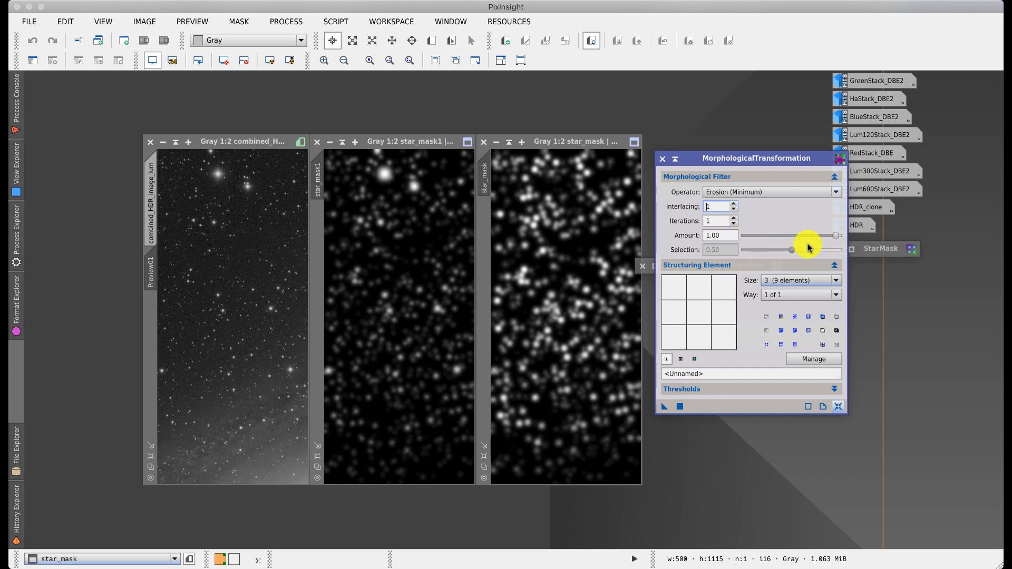
{"action": "left_click", "coordinate": [778, 281]}
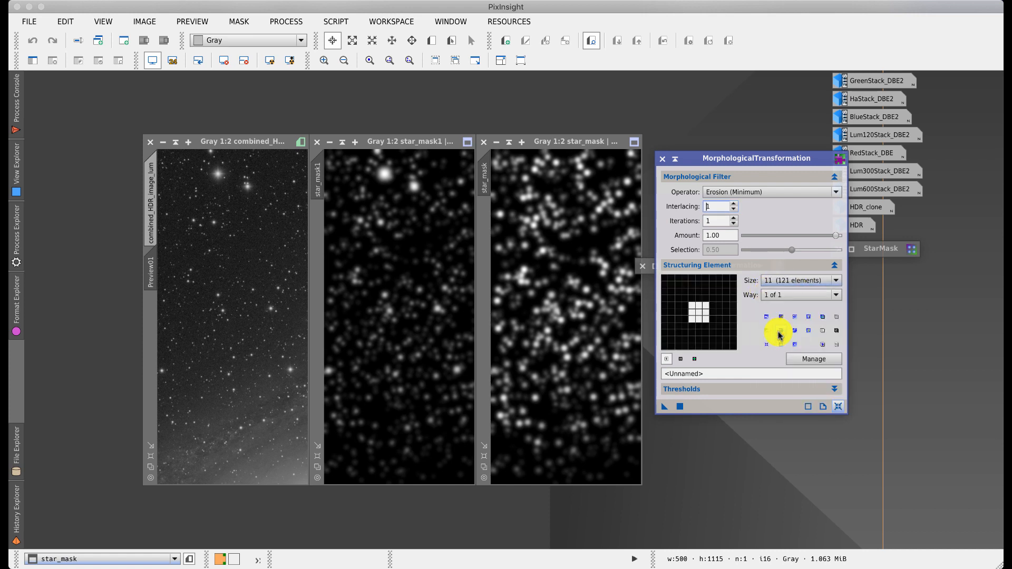
{"action": "left_click", "coordinate": [779, 332]}
{"action": "left_click", "coordinate": [768, 319]}
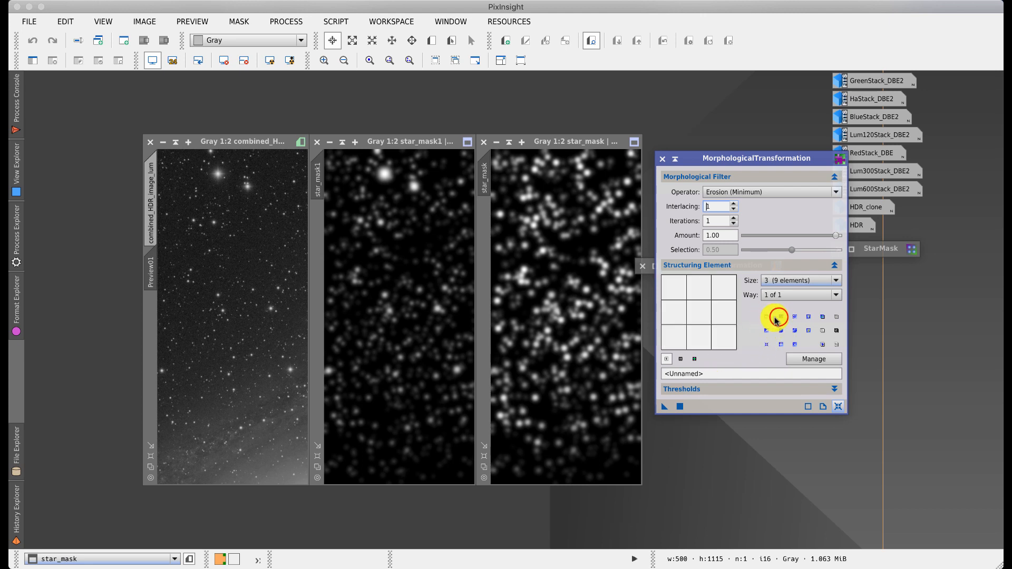
{"action": "left_click", "coordinate": [792, 321]}
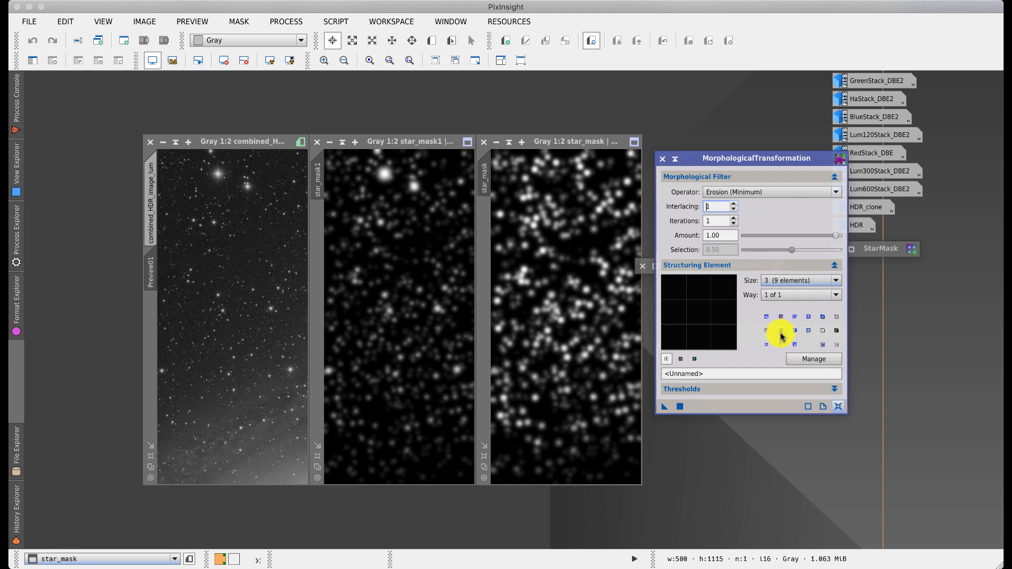
{"action": "left_click", "coordinate": [780, 331]}
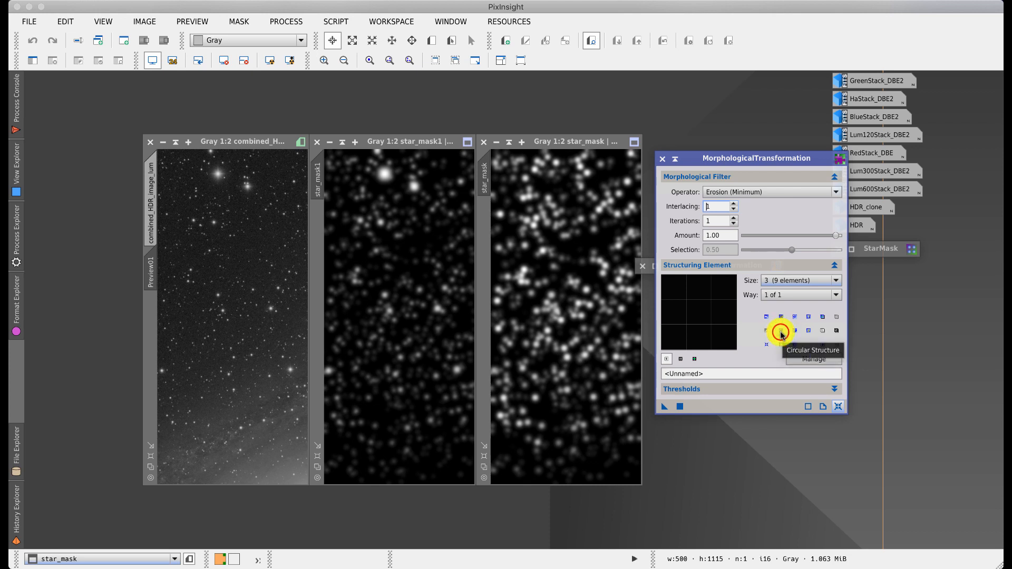
{"action": "left_click", "coordinate": [782, 279]}
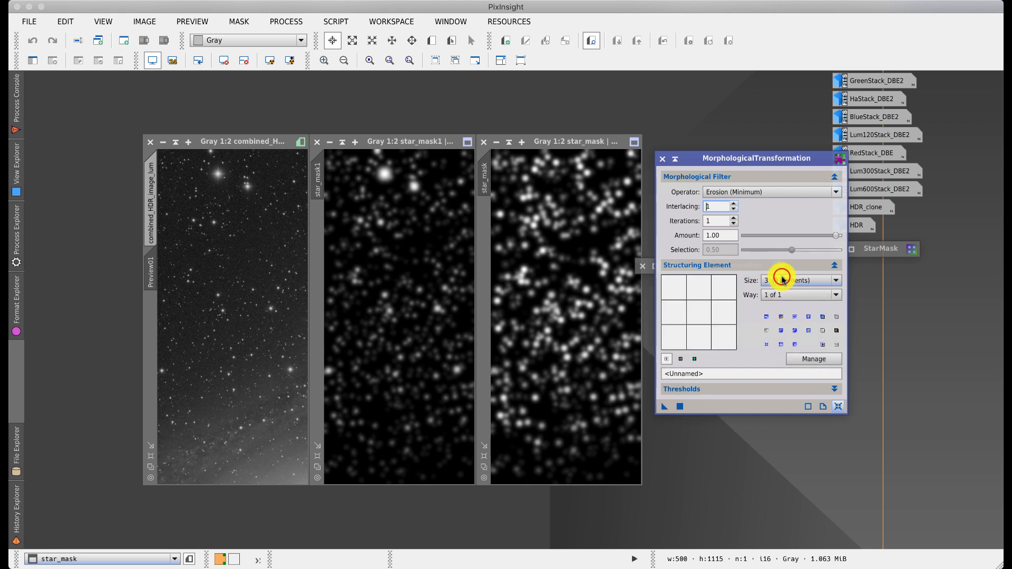
{"action": "left_click", "coordinate": [781, 311]}
{"action": "left_click", "coordinate": [781, 331]}
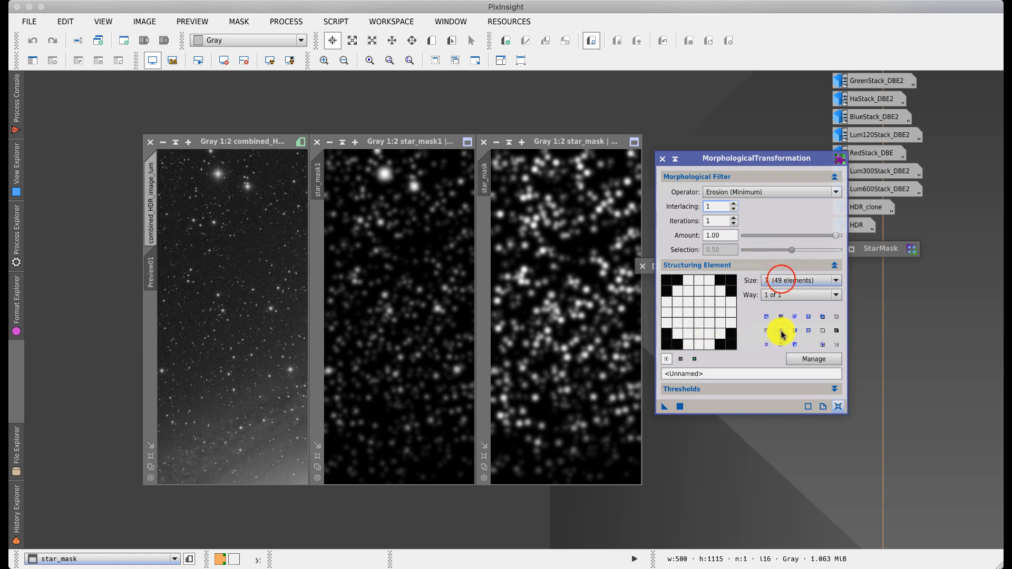
Step: Set the structuring element to size 5 (25 elements) with a circular structure
{"action": "left_click", "coordinate": [782, 281]}
{"action": "left_click", "coordinate": [781, 302]}
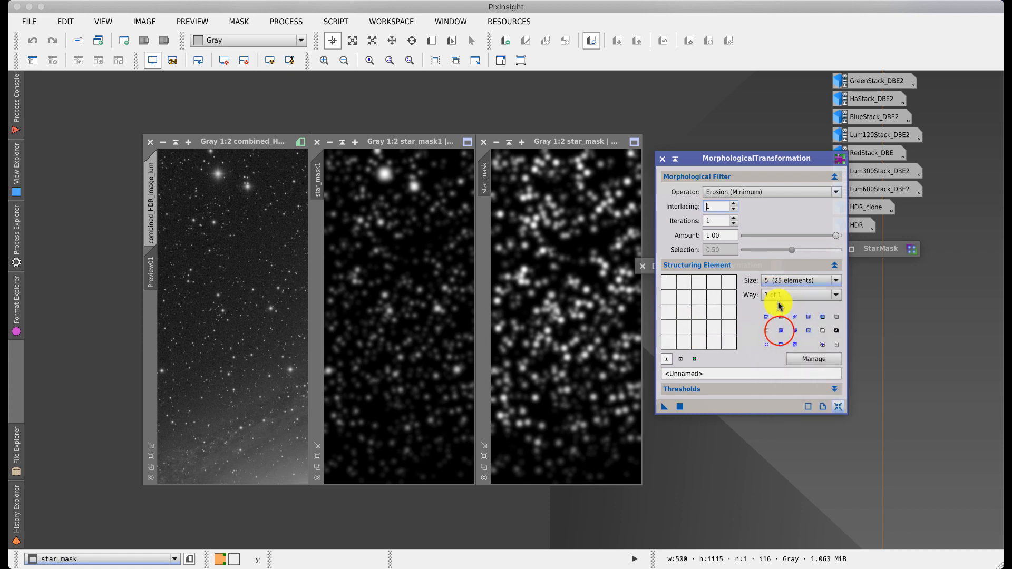
{"action": "left_click", "coordinate": [779, 331]}
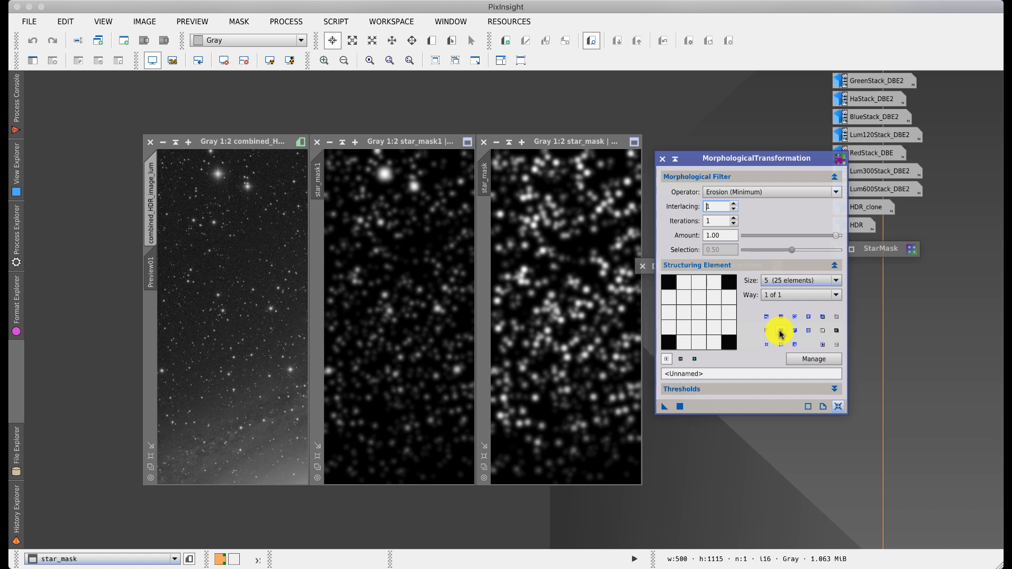
Step: Extract Preview01 of the luminance image as a standalone image placed beside the original
{"action": "left_click", "coordinate": [148, 266]}
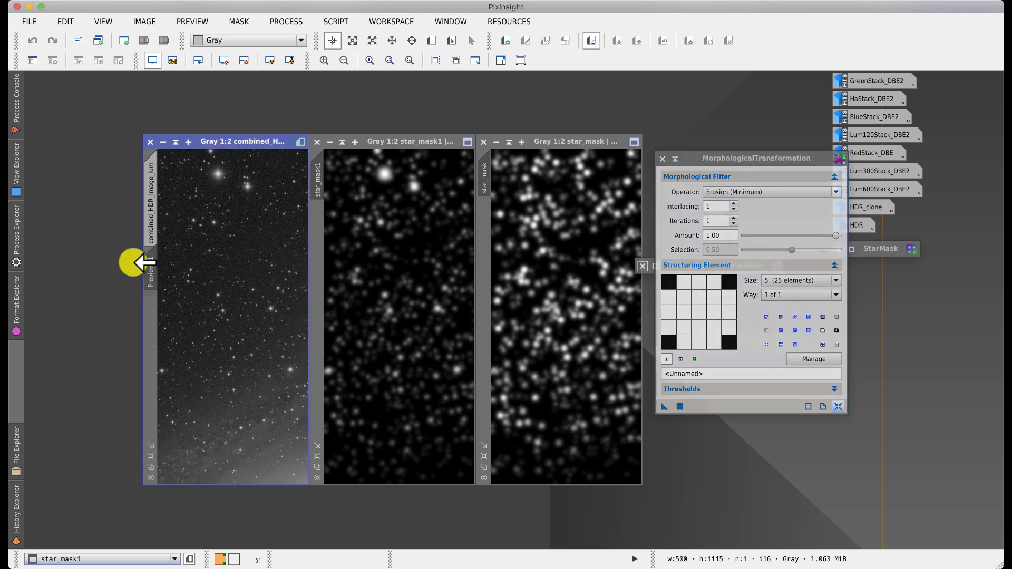
{"action": "left_click_drag", "start_coordinate": [145, 262], "coordinate": [111, 142]}
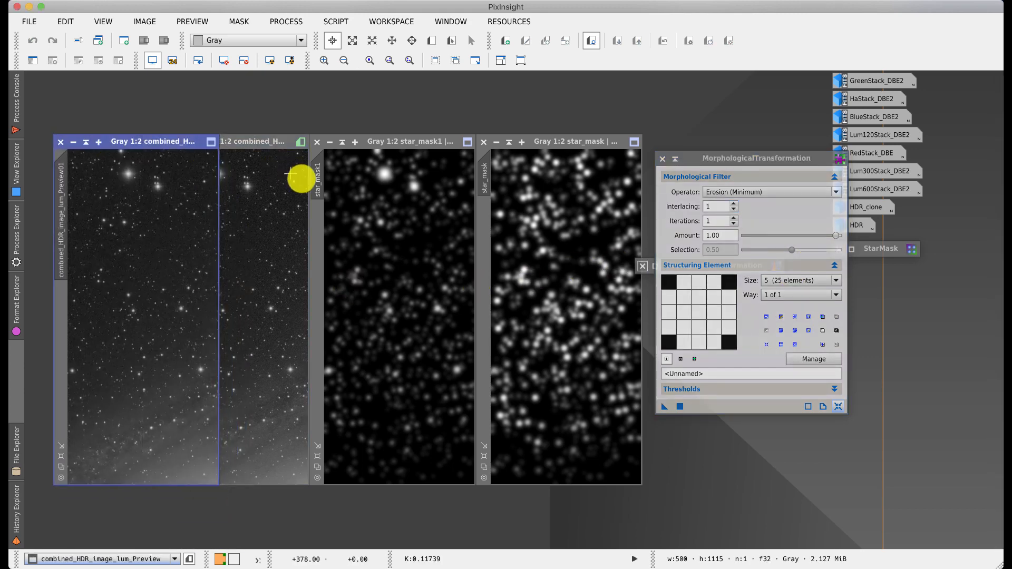
Step: Apply star_mask1 as a mask to the extracted preview image and hide the mask display
{"action": "left_click", "coordinate": [318, 178]}
{"action": "left_click_drag", "start_coordinate": [69, 312], "coordinate": [62, 312]}
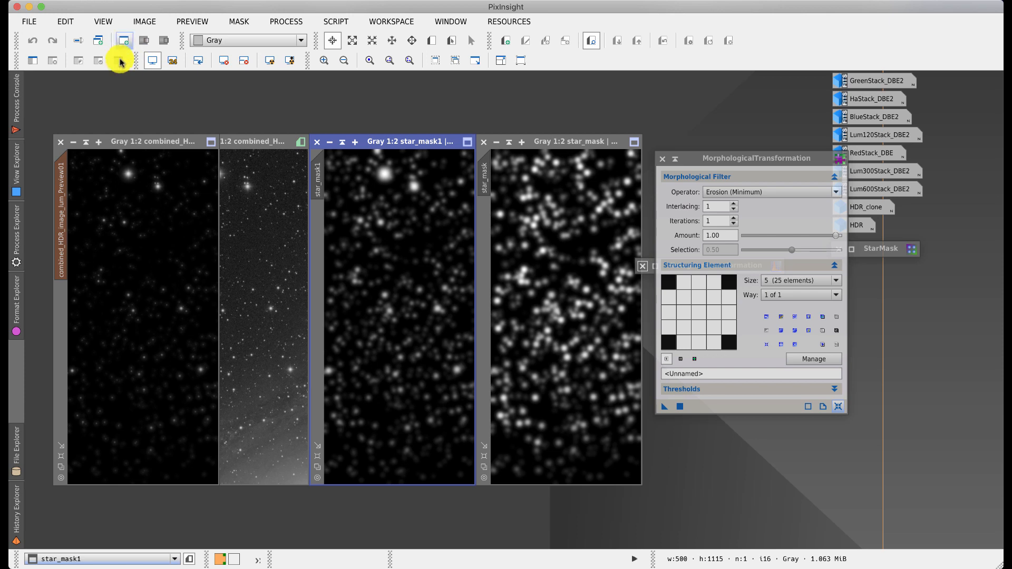
{"action": "left_click", "coordinate": [119, 140]}
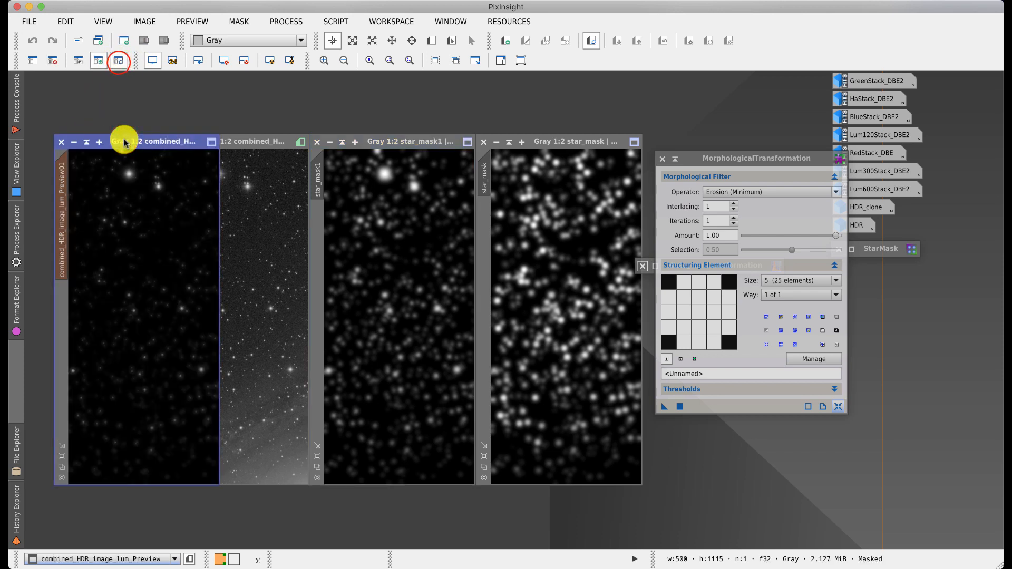
{"action": "left_click", "coordinate": [118, 62]}
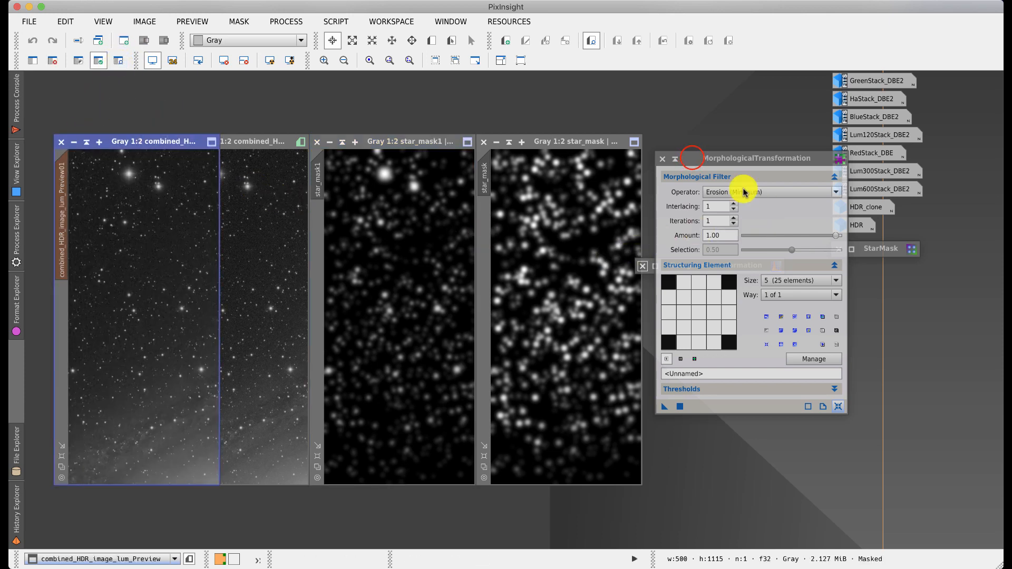
Step: Apply the Erosion (Minimum) transformation to the masked preview image
{"action": "left_click", "coordinate": [692, 160]}
{"action": "left_click_drag", "start_coordinate": [692, 159], "coordinate": [700, 137]}
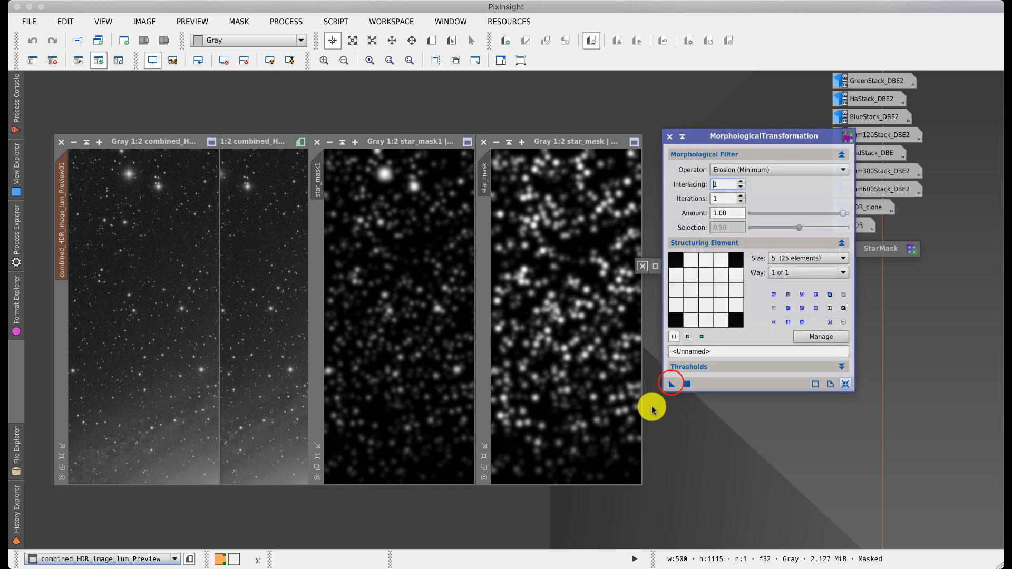
{"action": "left_click_drag", "start_coordinate": [671, 385], "coordinate": [159, 345]}
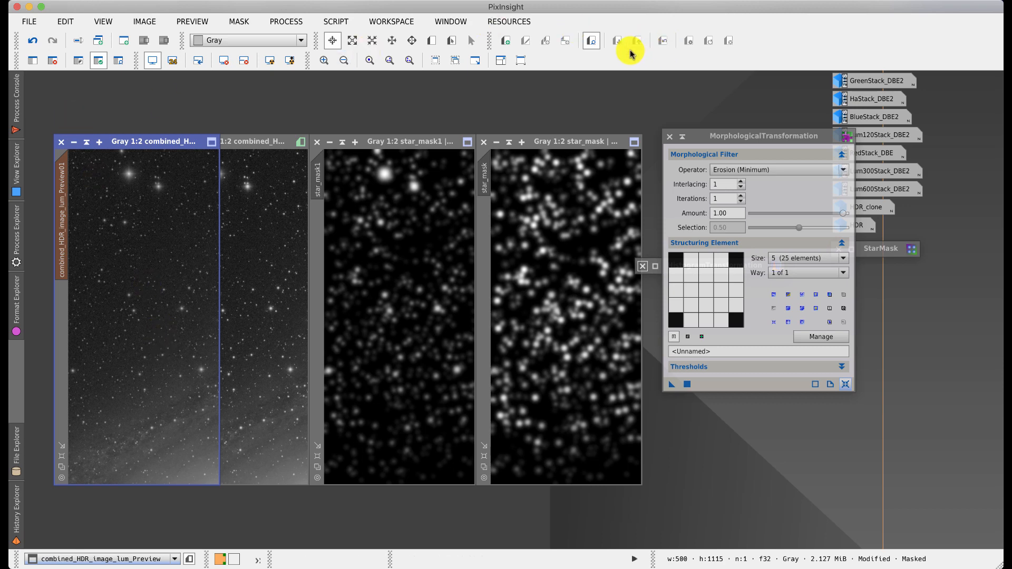
{"action": "left_click", "coordinate": [161, 144]}
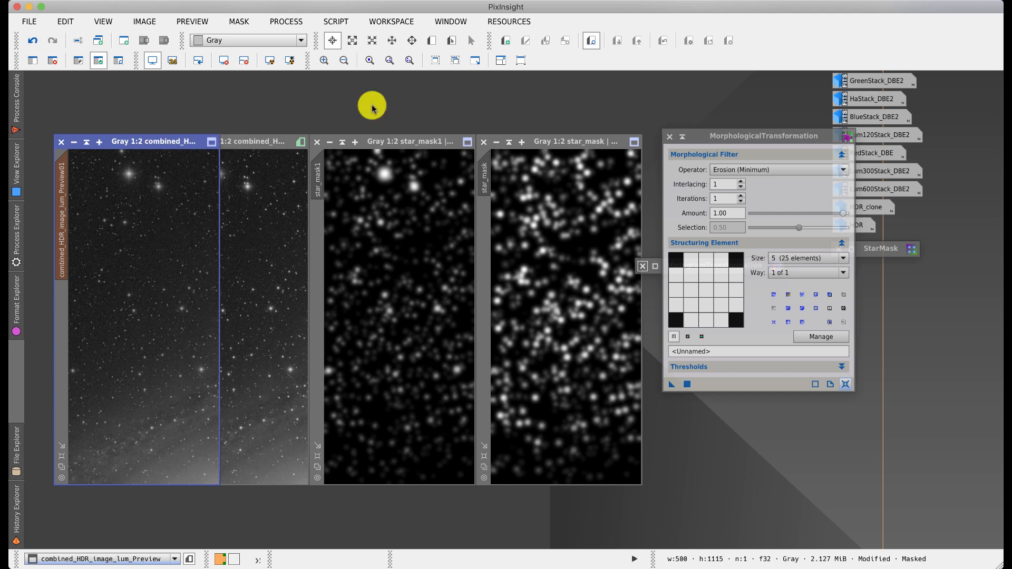
Step: Compare the preview image before and after the erosion by undoing and redoing it, and leave the erosion undone
{"action": "left_click", "coordinate": [32, 41]}
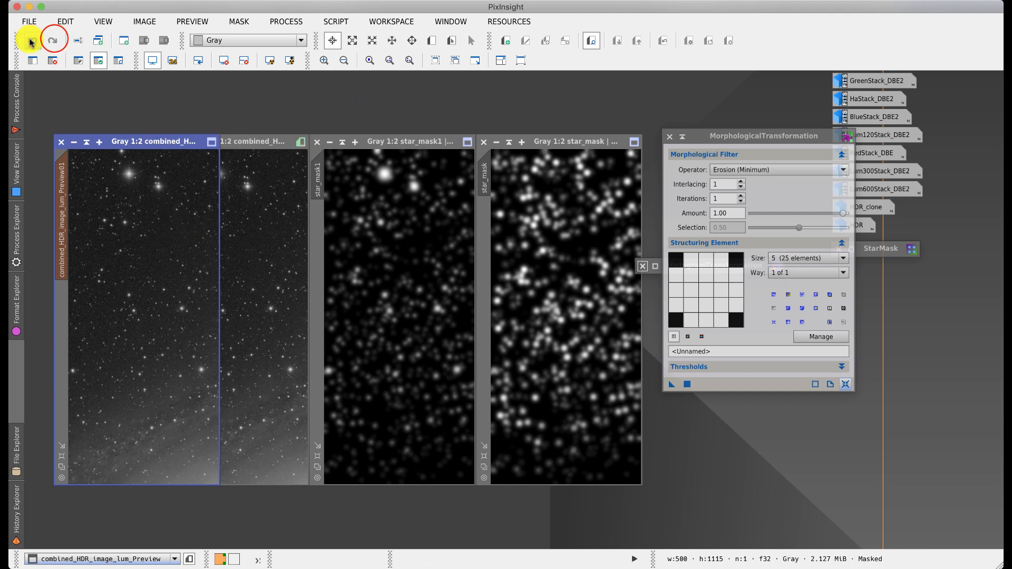
{"action": "left_click", "coordinate": [32, 41]}
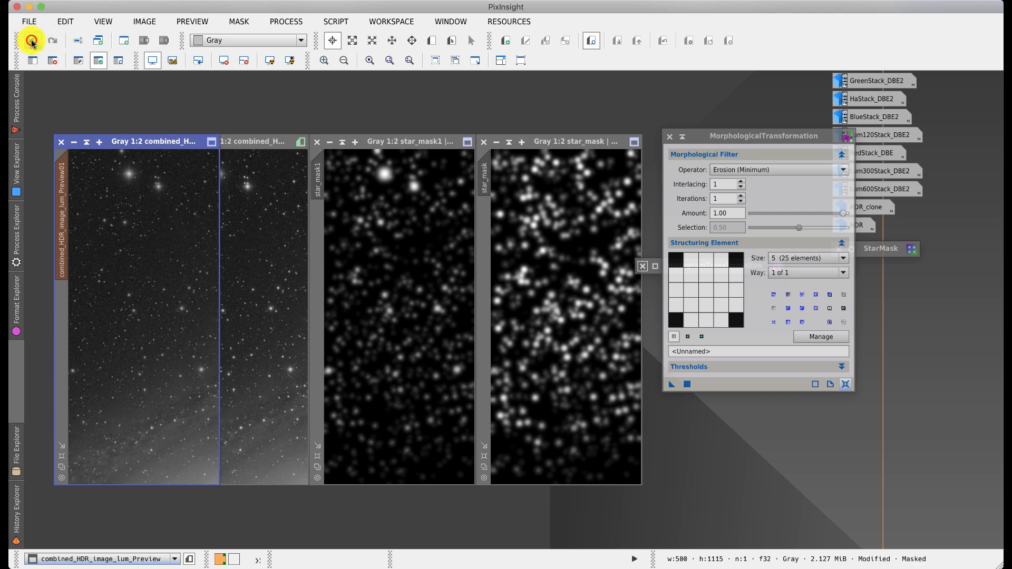
{"action": "left_click", "coordinate": [51, 42]}
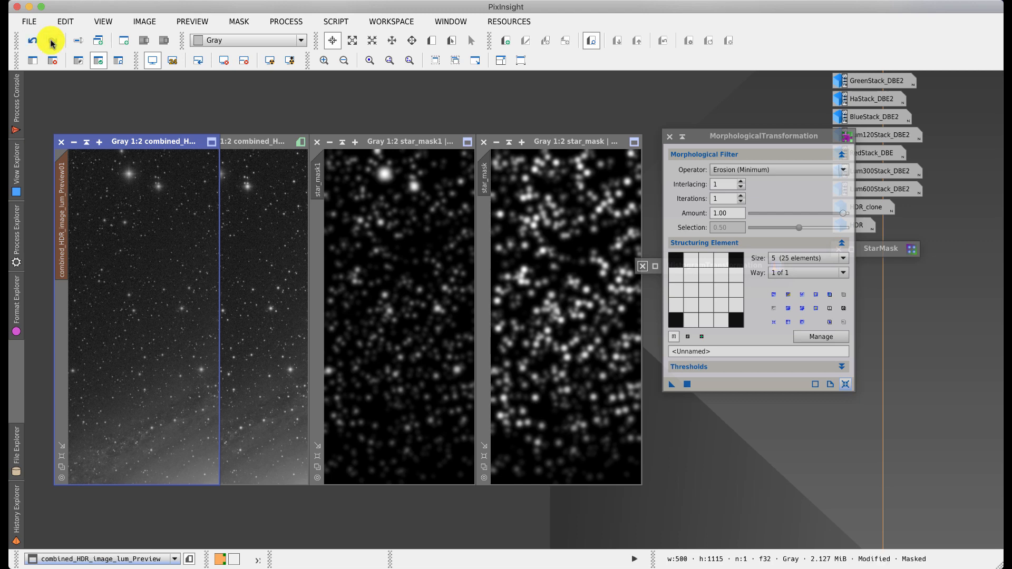
{"action": "left_click", "coordinate": [37, 43]}
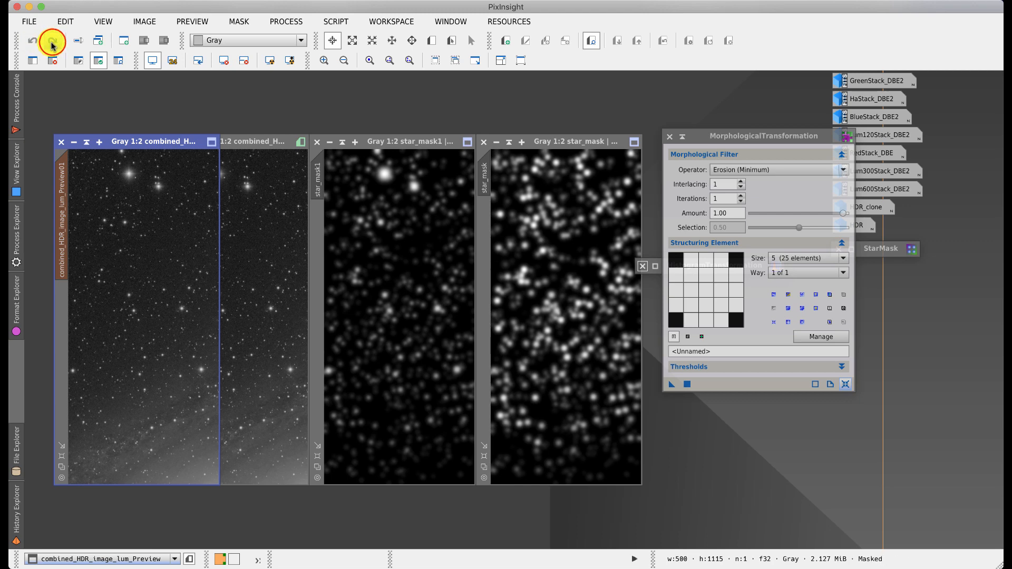
{"action": "left_click", "coordinate": [37, 43]}
{"action": "left_click", "coordinate": [37, 43]}
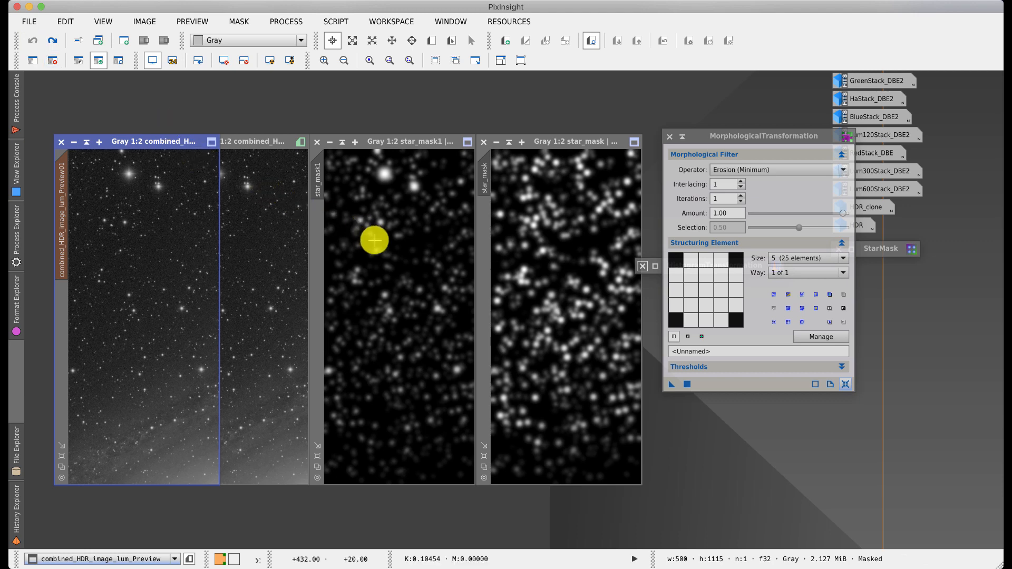
Step: Change the operator to Morphological Selection, with a selection of 0.40 and 2 iterations
{"action": "left_click", "coordinate": [765, 172]}
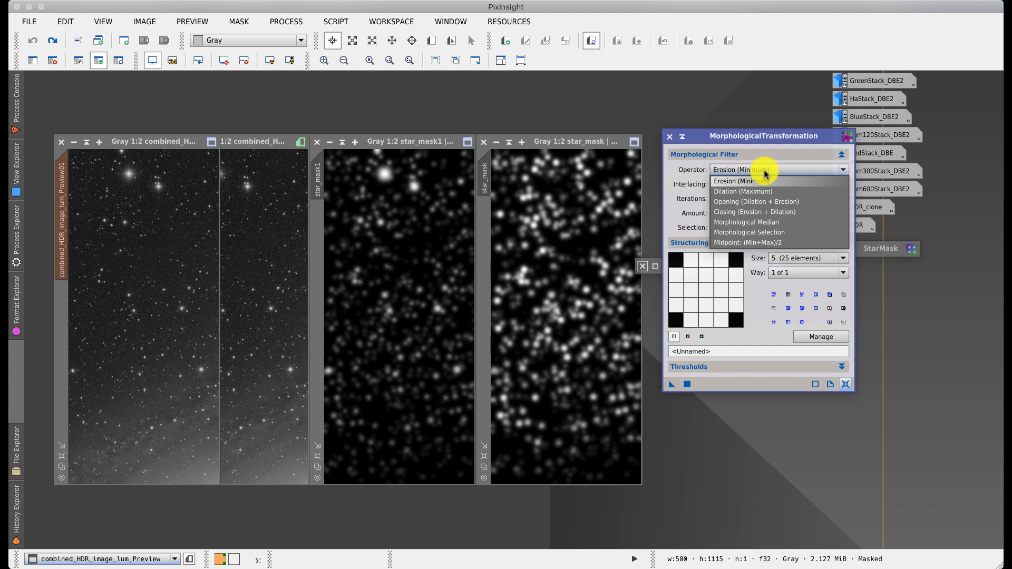
{"action": "left_click", "coordinate": [730, 233]}
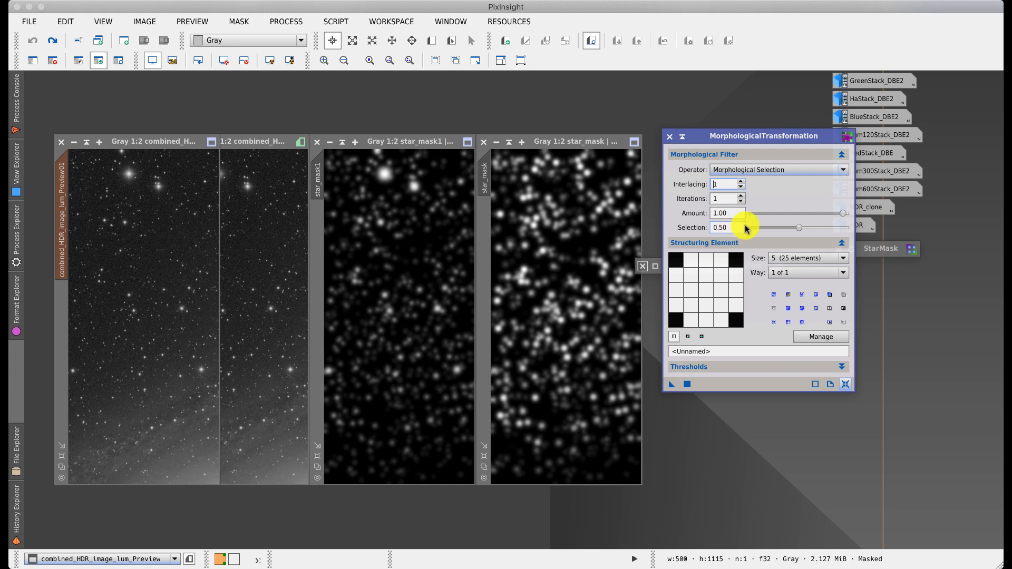
{"action": "left_click", "coordinate": [796, 231]}
{"action": "mouse_move", "coordinate": [797, 231]}
{"action": "left_mouse_down"}
{"action": "mouse_move", "coordinate": [775, 232]}
{"action": "mouse_move", "coordinate": [824, 232]}
{"action": "mouse_move", "coordinate": [797, 235]}
{"action": "left_mouse_up"}
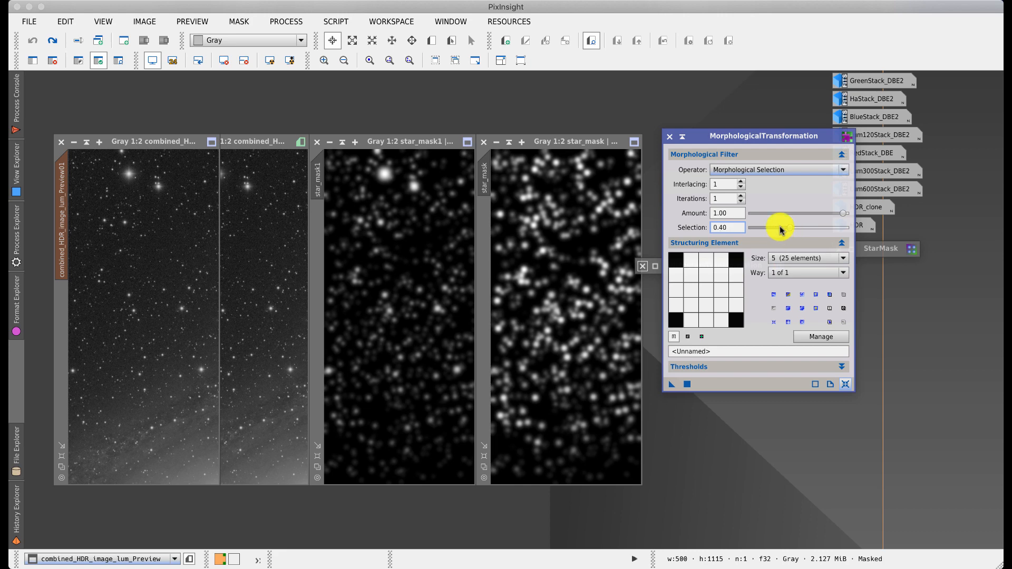
{"action": "left_click", "coordinate": [742, 196]}
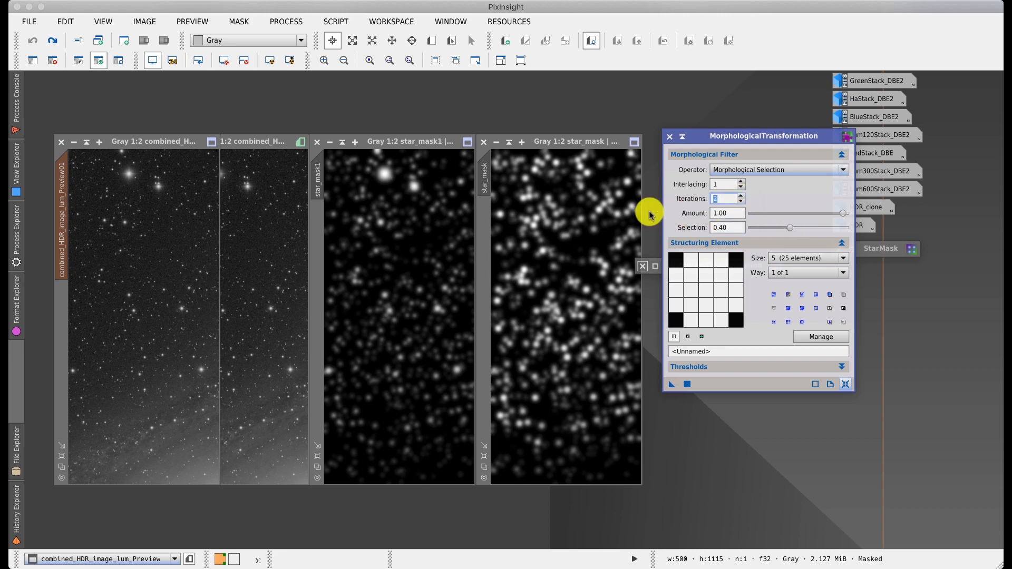
Step: Set the structuring element to size 7 (49 elements) with a circular structure
{"action": "left_click", "coordinate": [789, 257]}
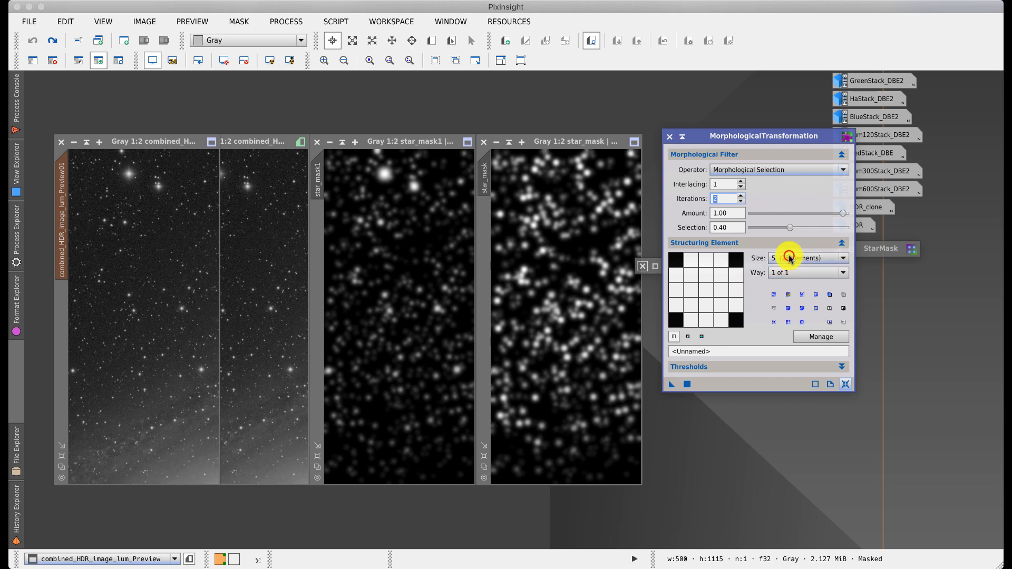
{"action": "left_click", "coordinate": [788, 309]}
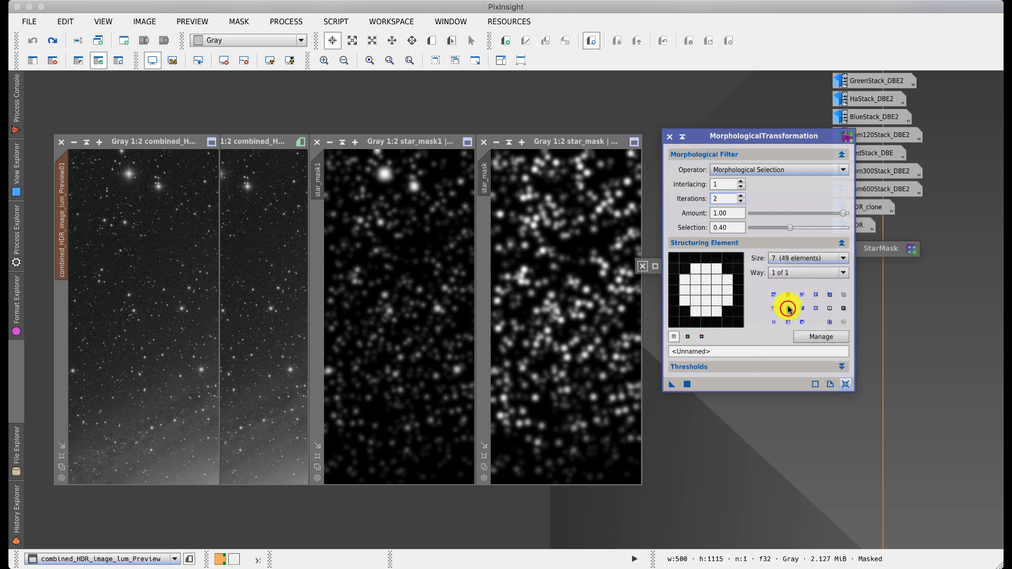
{"action": "left_click", "coordinate": [788, 309]}
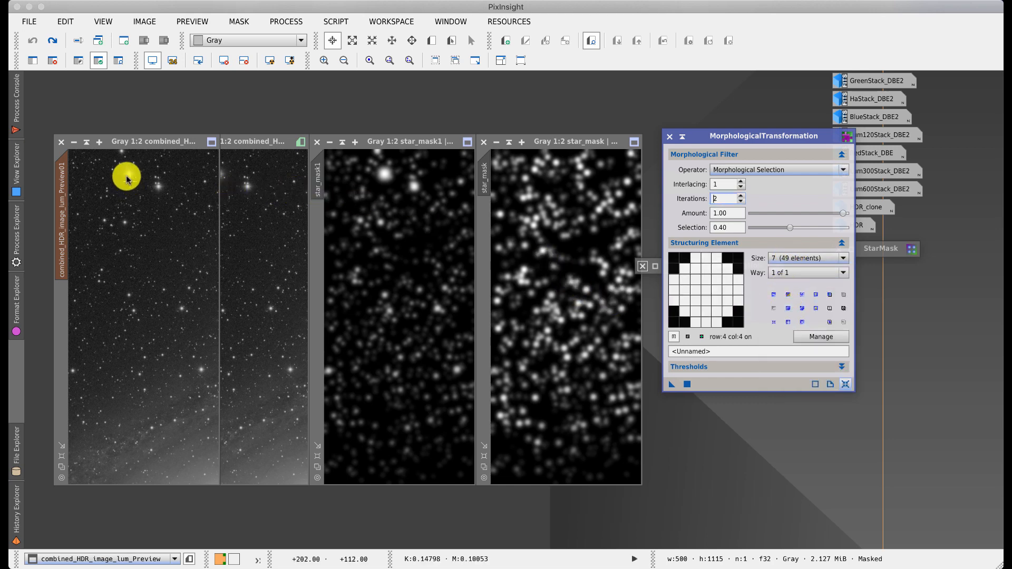
Step: Apply the Morphological Selection to the masked preview image, compare it before and after, and leave it undone
{"action": "left_click", "coordinate": [671, 386]}
{"action": "left_click_drag", "start_coordinate": [672, 386], "coordinate": [153, 338]}
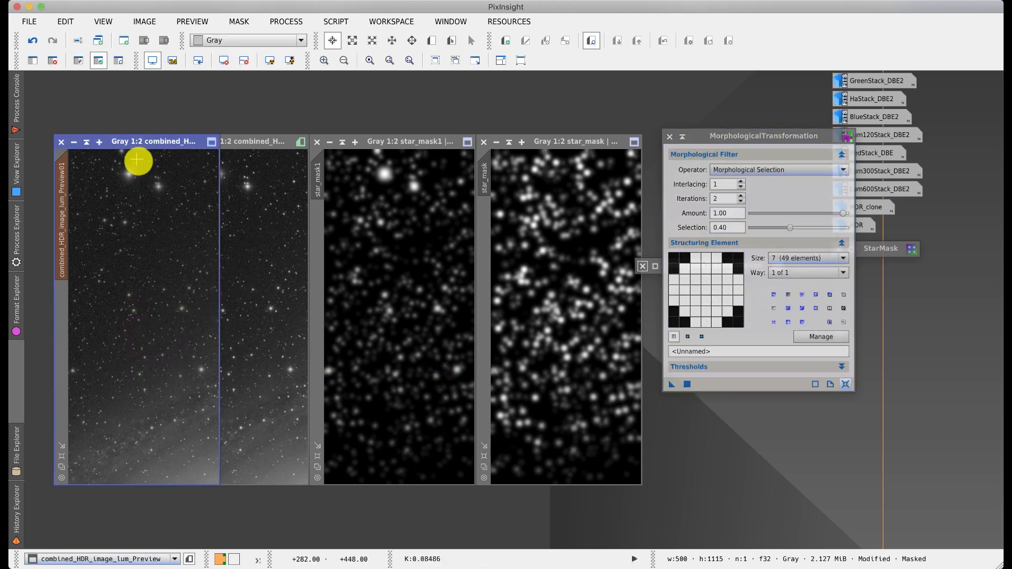
{"action": "left_click", "coordinate": [33, 42]}
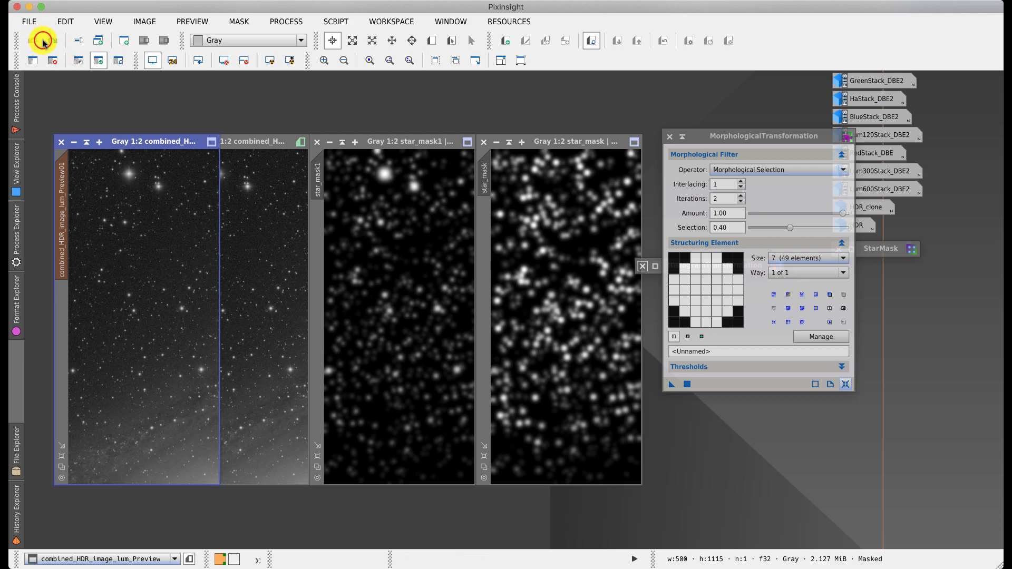
{"action": "left_click", "coordinate": [53, 41]}
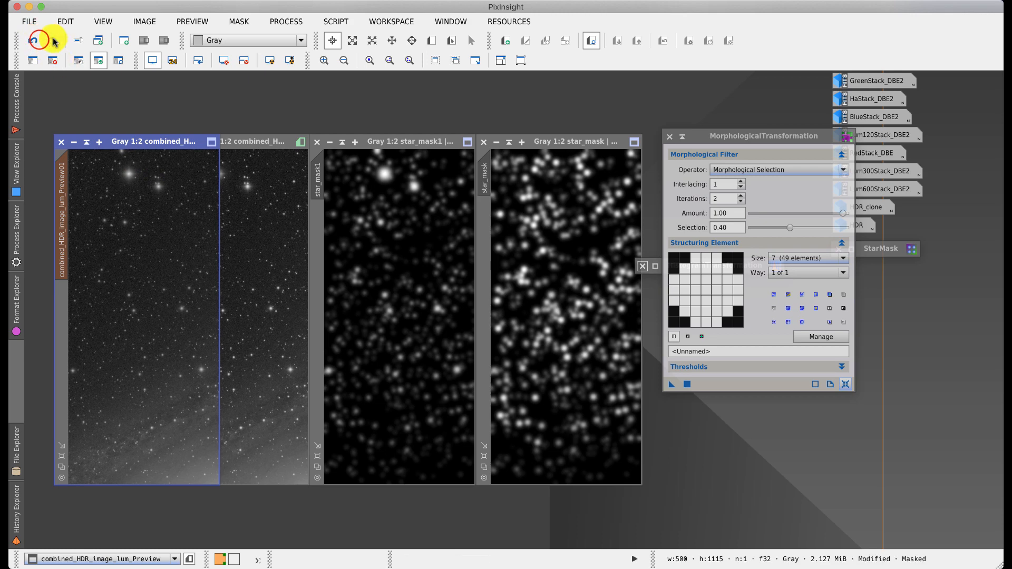
{"action": "left_click", "coordinate": [39, 41]}
{"action": "left_click", "coordinate": [54, 42]}
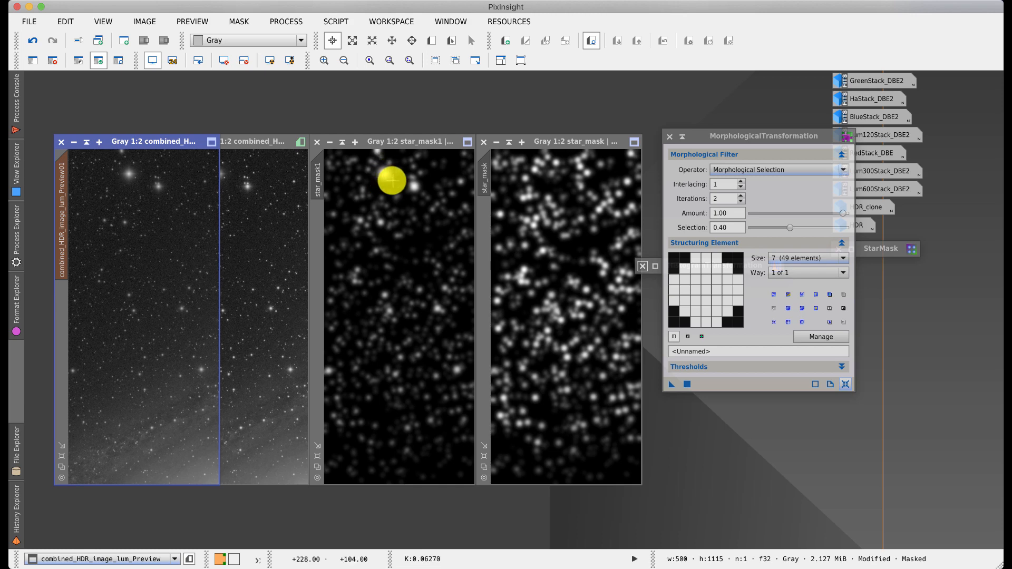
{"action": "left_click", "coordinate": [32, 40]}
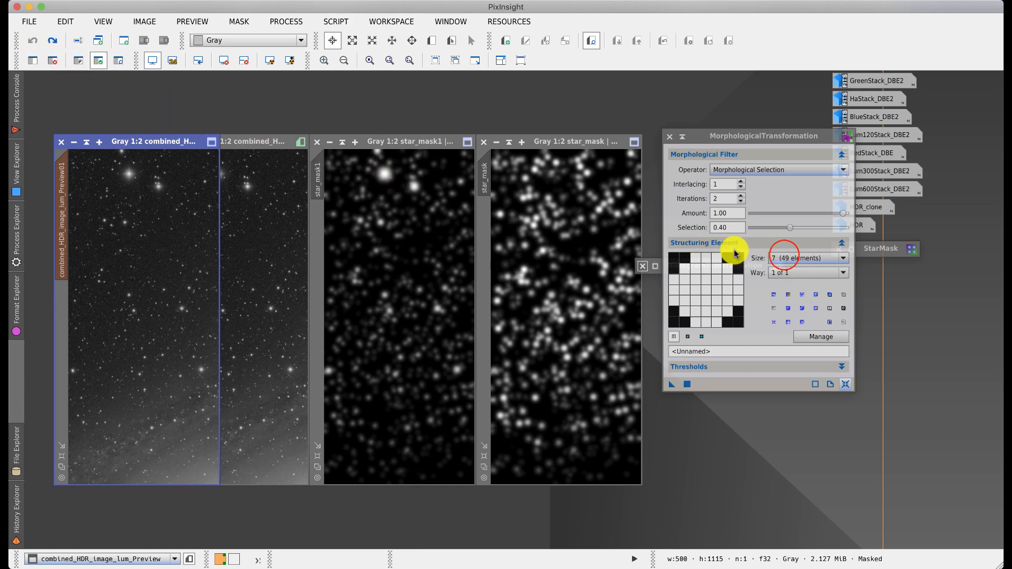
Step: Apply the Morphological Selection to the masked preview with a circular size 11 (121 elements) structuring element, and undo it
{"action": "left_click", "coordinate": [781, 258]}
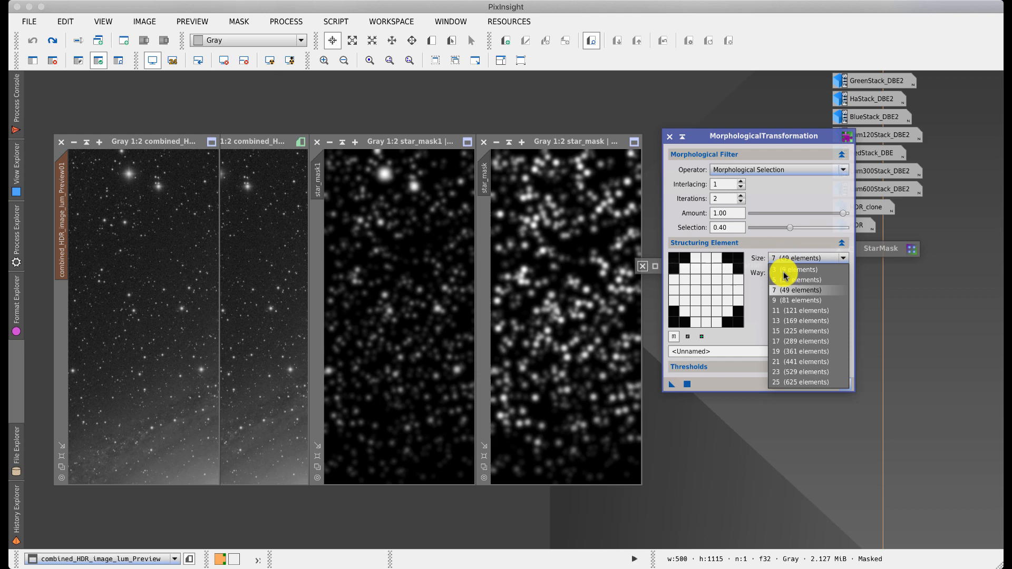
{"action": "left_click", "coordinate": [784, 311]}
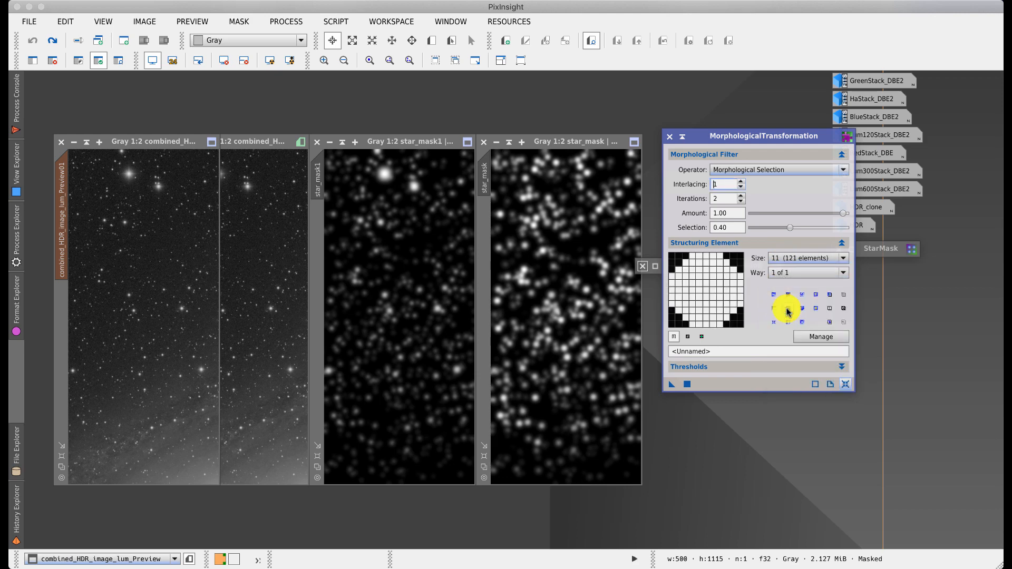
{"action": "left_click_drag", "start_coordinate": [671, 385], "coordinate": [203, 337]}
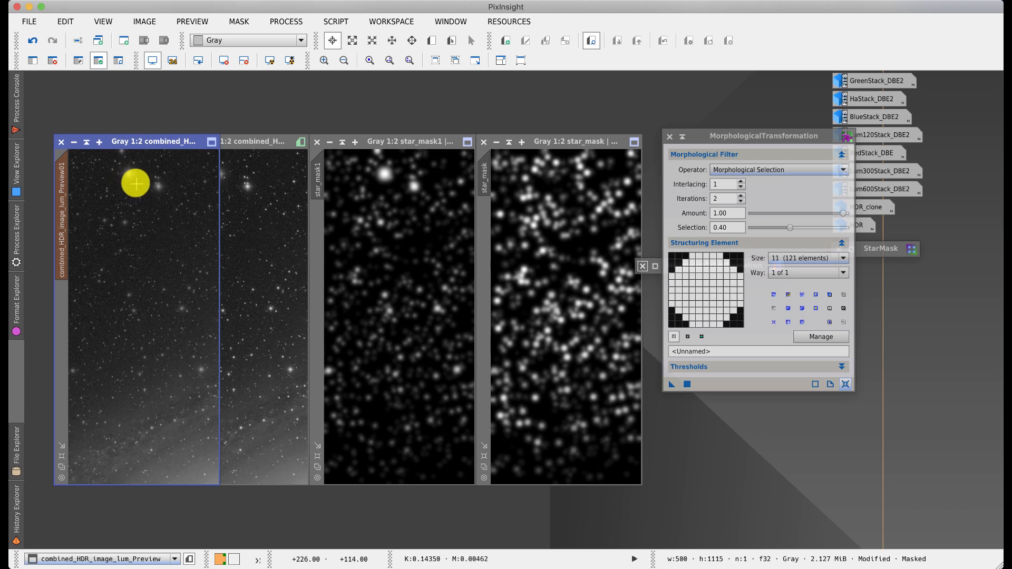
{"action": "left_click", "coordinate": [32, 40]}
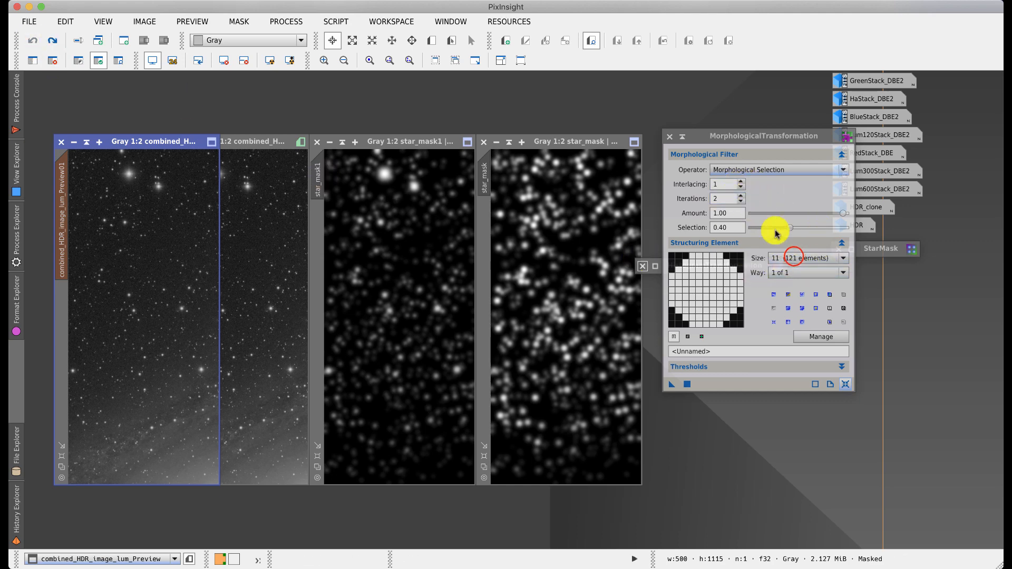
Step: Apply the Morphological Selection to the masked preview with a circular size 9 (81 elements) structuring element, and undo it
{"action": "left_click", "coordinate": [794, 258]}
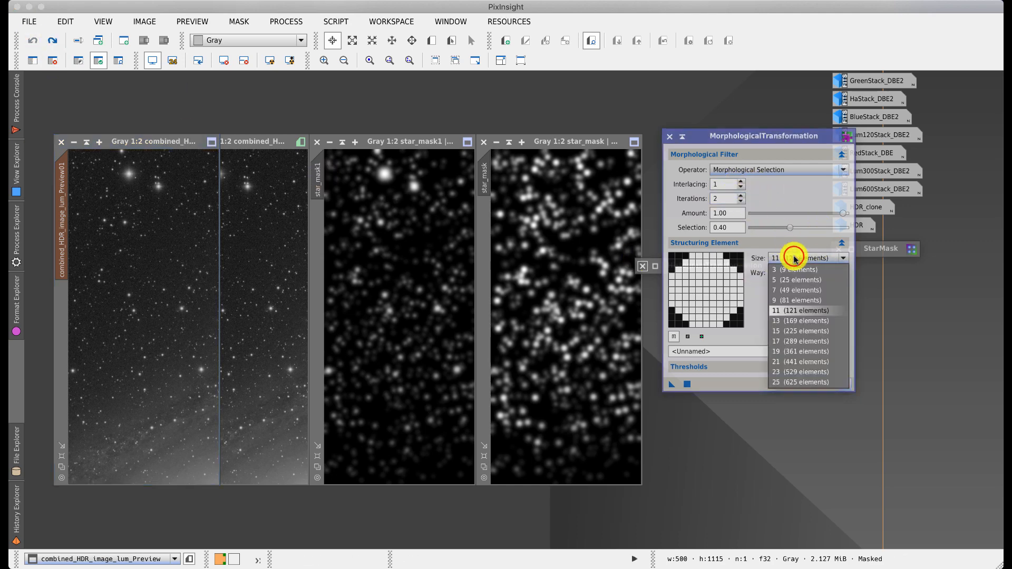
{"action": "left_click", "coordinate": [784, 301]}
{"action": "left_click", "coordinate": [786, 310]}
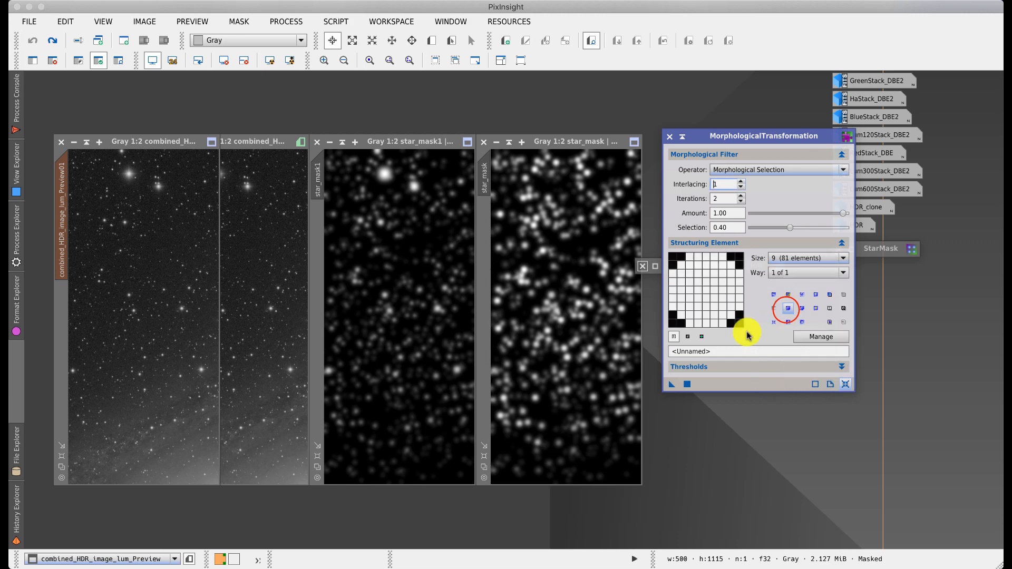
{"action": "left_click_drag", "start_coordinate": [674, 384], "coordinate": [120, 363]}
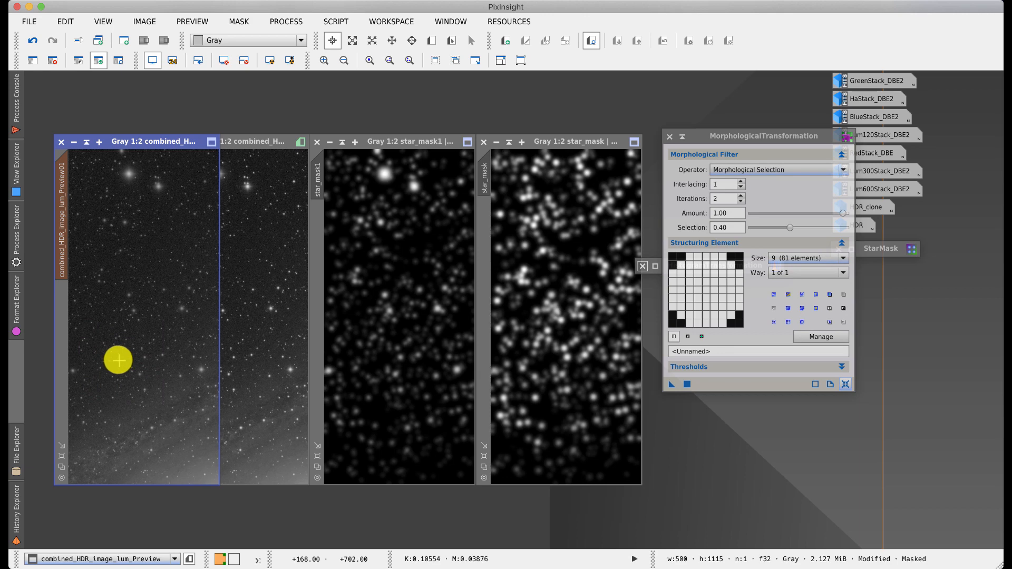
{"action": "left_click", "coordinate": [32, 40]}
Step: Apply the Morphological Selection to the masked preview with a circular size 7 (49 elements) structuring element
{"action": "left_click", "coordinate": [775, 259]}
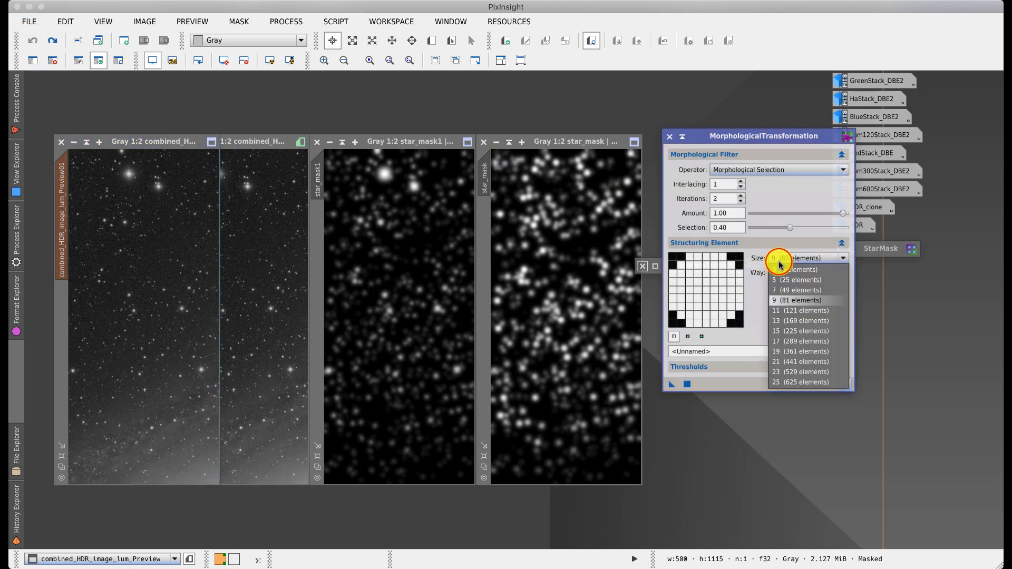
{"action": "left_click", "coordinate": [779, 290]}
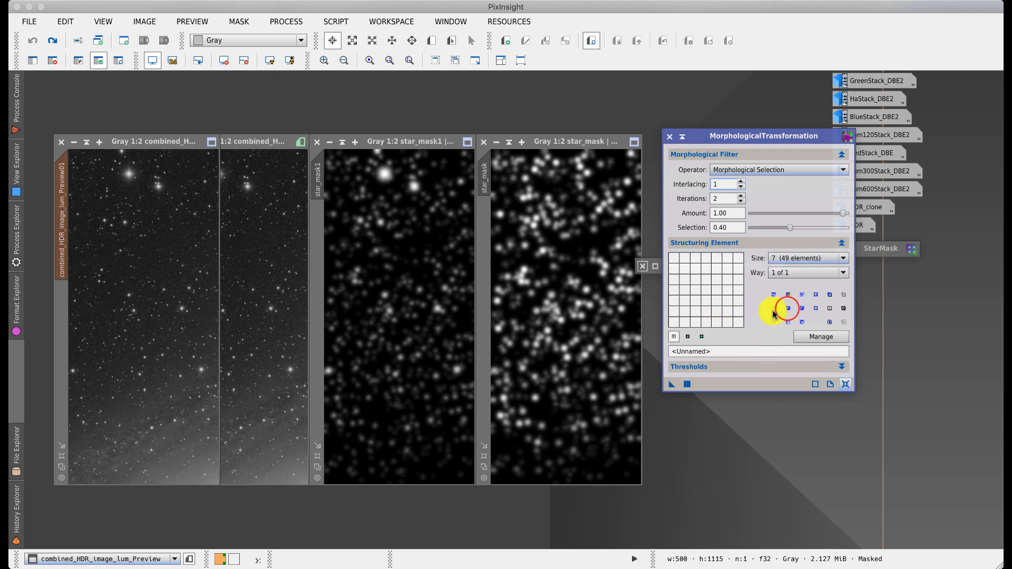
{"action": "left_click_drag", "start_coordinate": [668, 383], "coordinate": [159, 290]}
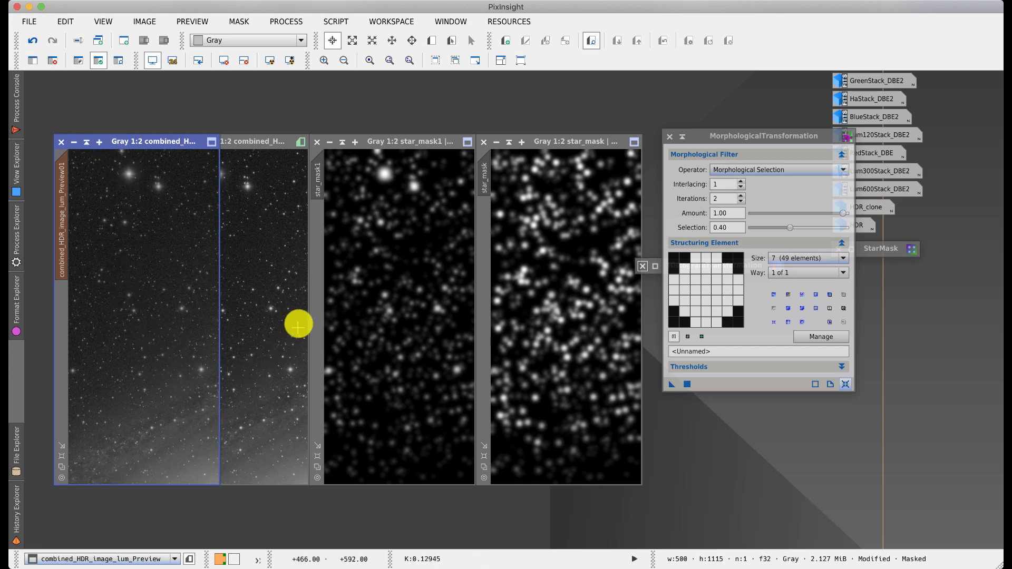
Step: Mask the preview image with star_mask and apply the Morphological Selection with a circular size 5 (25 elements) structuring element
{"action": "left_click", "coordinate": [584, 141]}
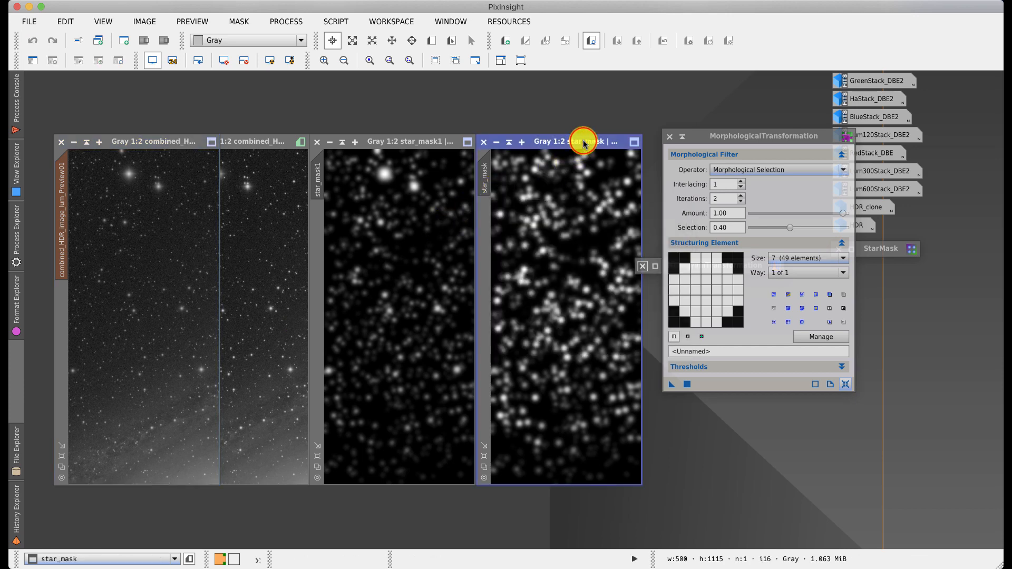
{"action": "left_click_drag", "start_coordinate": [482, 177], "coordinate": [66, 336]}
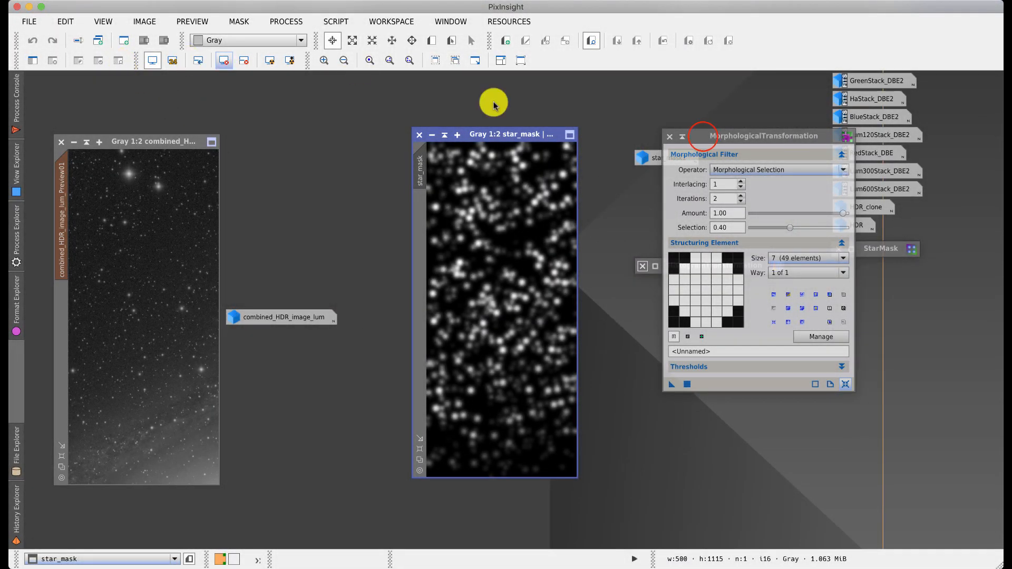
{"action": "left_click_drag", "start_coordinate": [702, 136], "coordinate": [421, 168]}
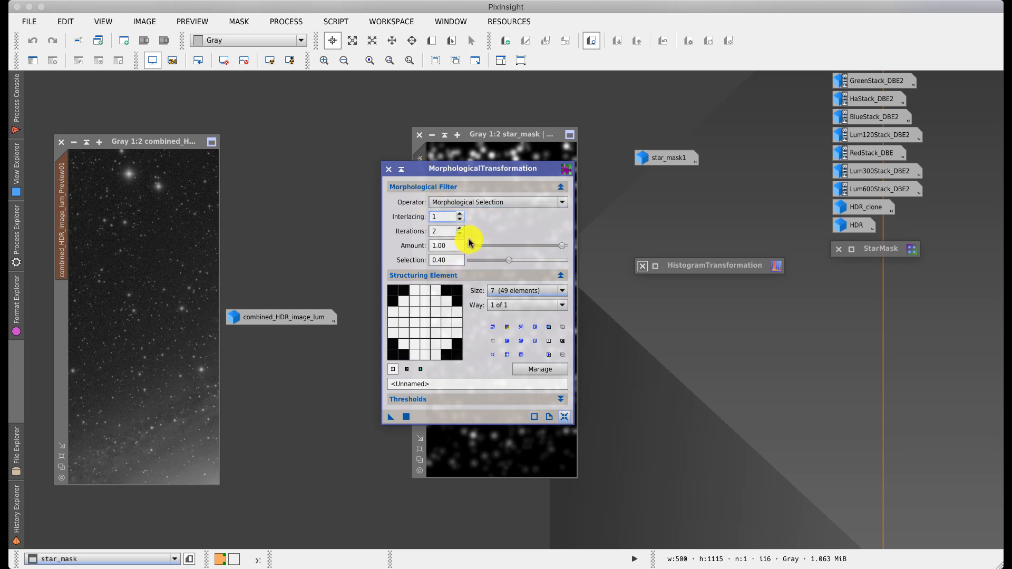
{"action": "left_click", "coordinate": [498, 290]}
{"action": "left_click", "coordinate": [501, 312]}
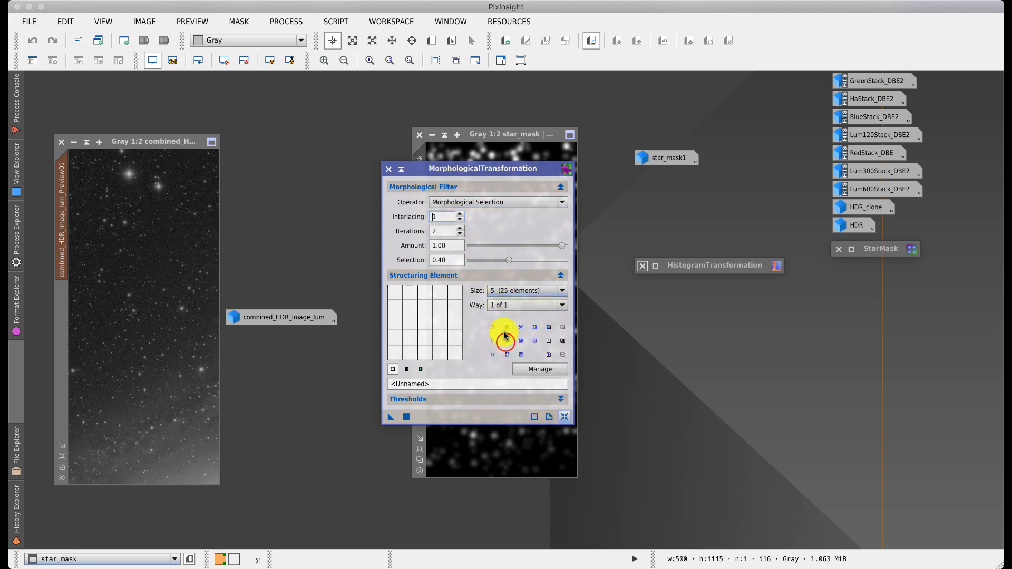
{"action": "left_click_drag", "start_coordinate": [388, 417], "coordinate": [177, 407]}
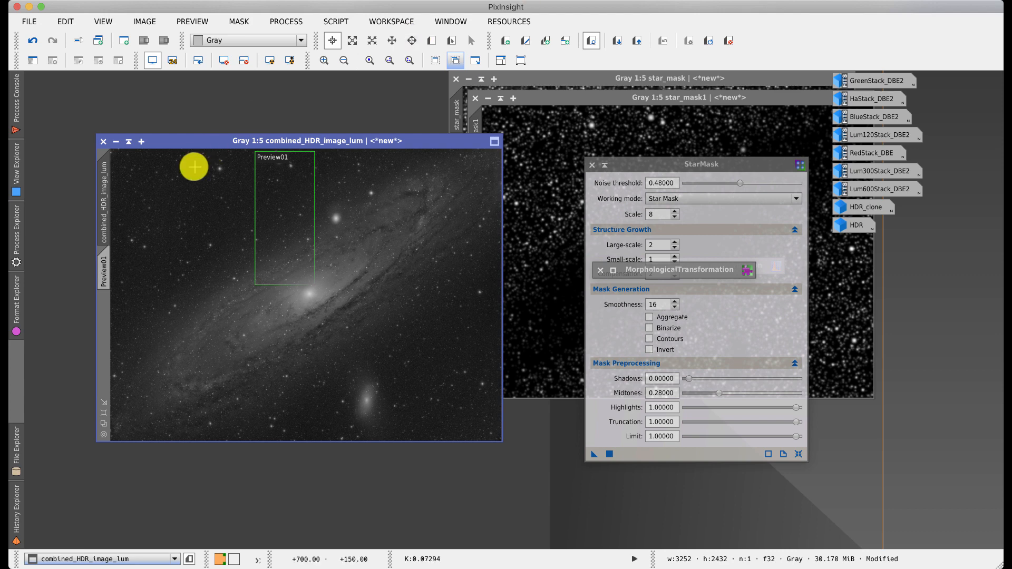
Step: Compare combined_HDR_image_lum before and after the star reduction by undoing and redoing the last change
{"action": "left_click", "coordinate": [33, 42]}
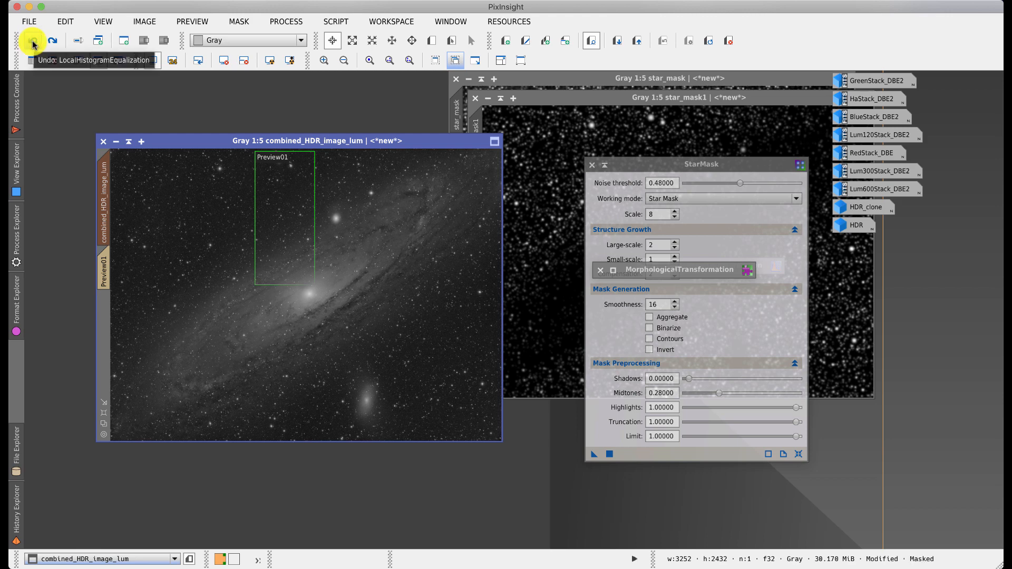
{"action": "left_click", "coordinate": [52, 40]}
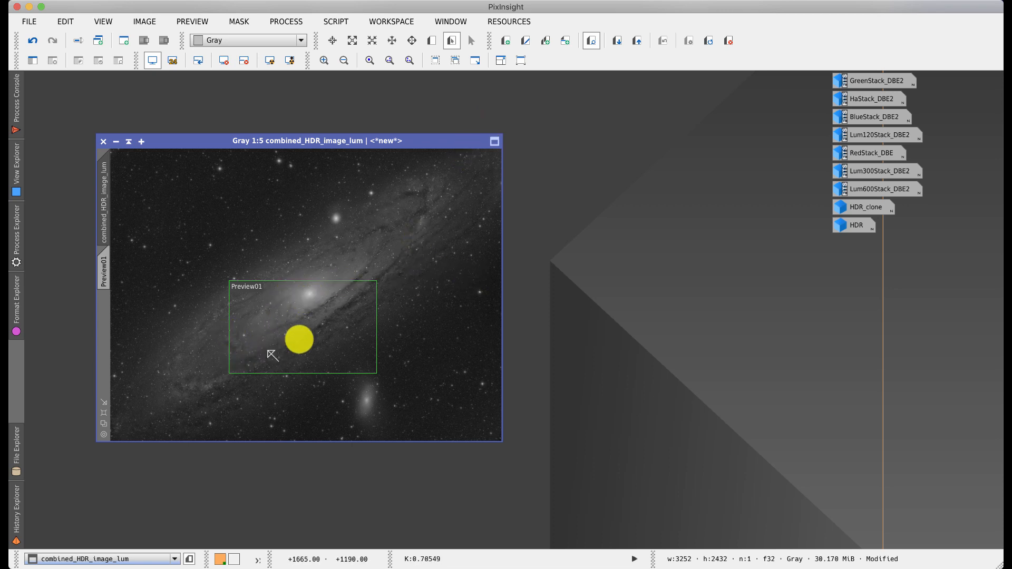
Step: Display Preview01 of the luminance image in a fitted window and open MultiscaleMedianTransform beside it
{"action": "left_click", "coordinate": [105, 262]}
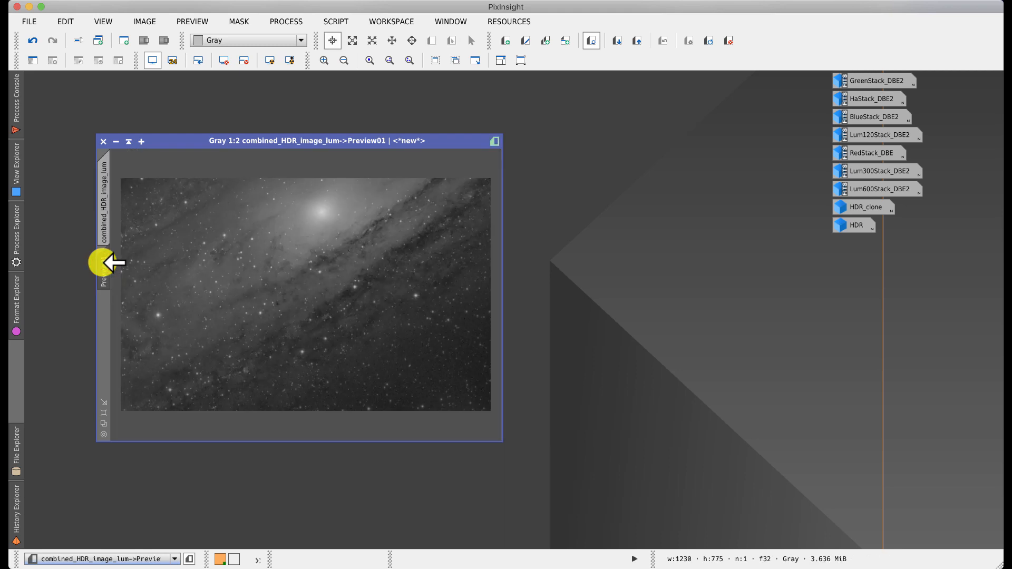
{"action": "left_click", "coordinate": [103, 413]}
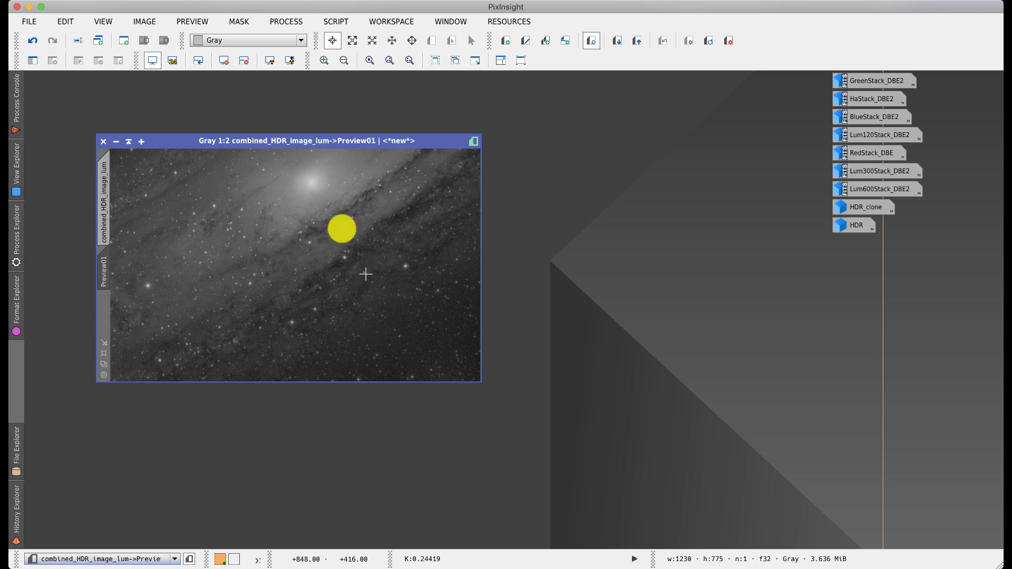
{"action": "left_click", "coordinate": [289, 23]}
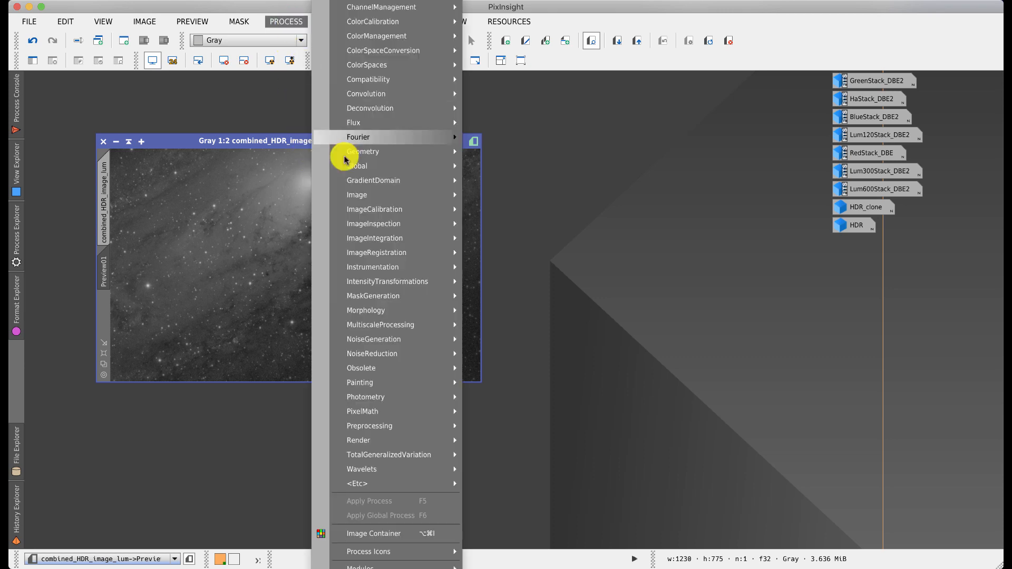
{"action": "mouse_move", "coordinate": [367, 326]}
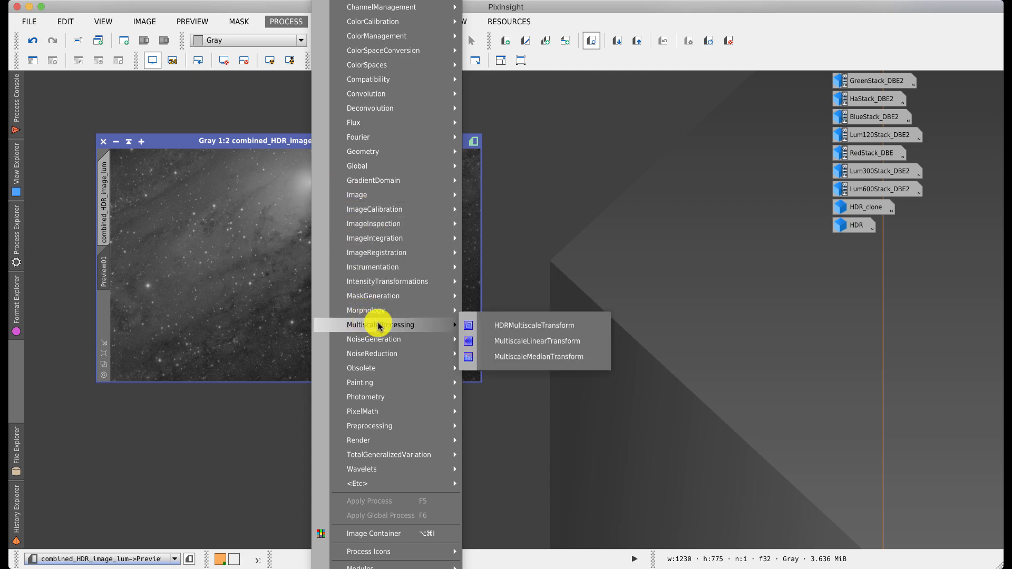
{"action": "left_click", "coordinate": [536, 358]}
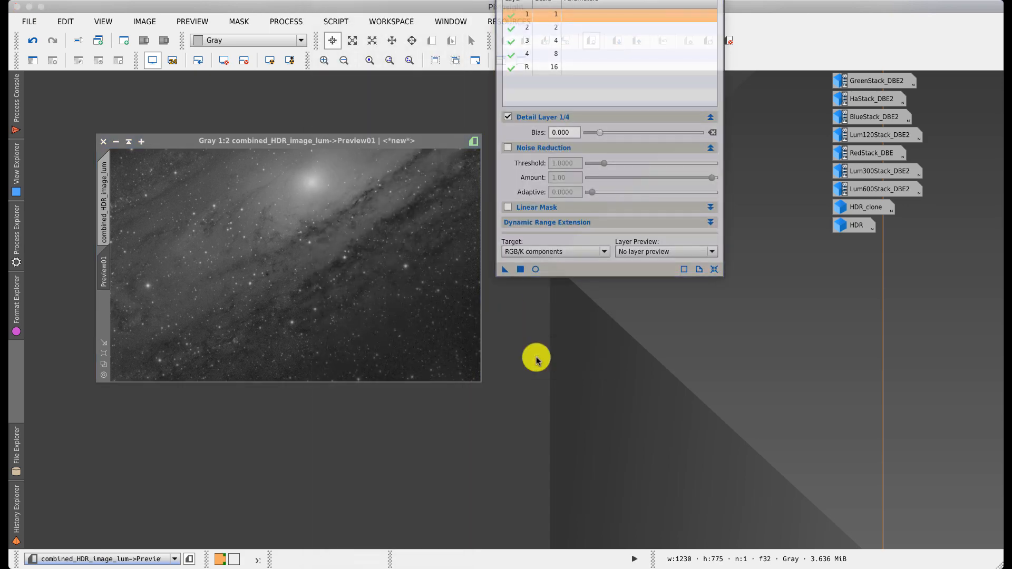
{"action": "left_click_drag", "start_coordinate": [549, 0], "coordinate": [599, 124]}
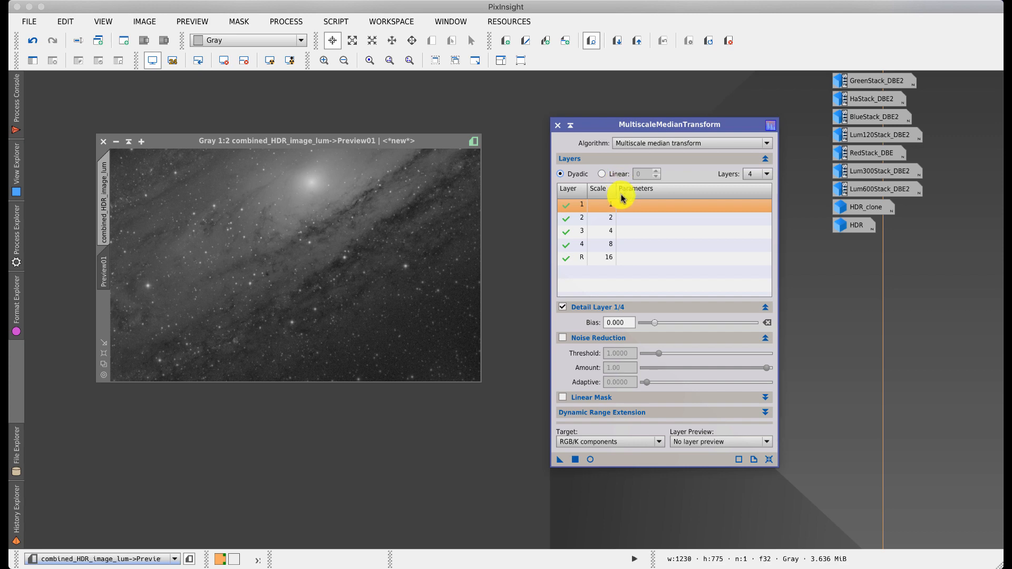
Step: Set the transform to 6 layers and give layer 3 a bias of 0.050
{"action": "left_click", "coordinate": [767, 174]}
{"action": "left_click", "coordinate": [758, 237]}
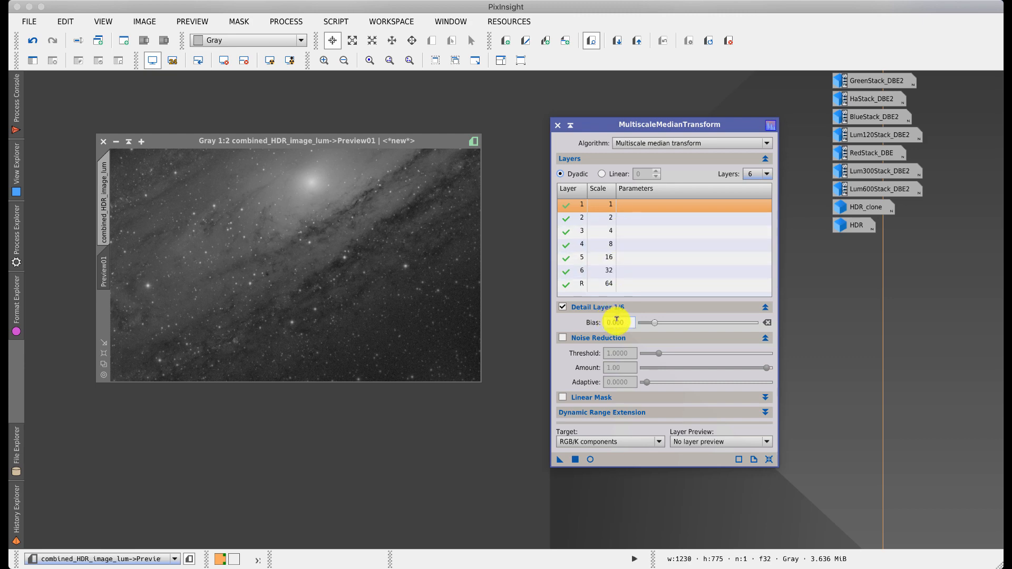
{"action": "mouse_move", "coordinate": [617, 320]}
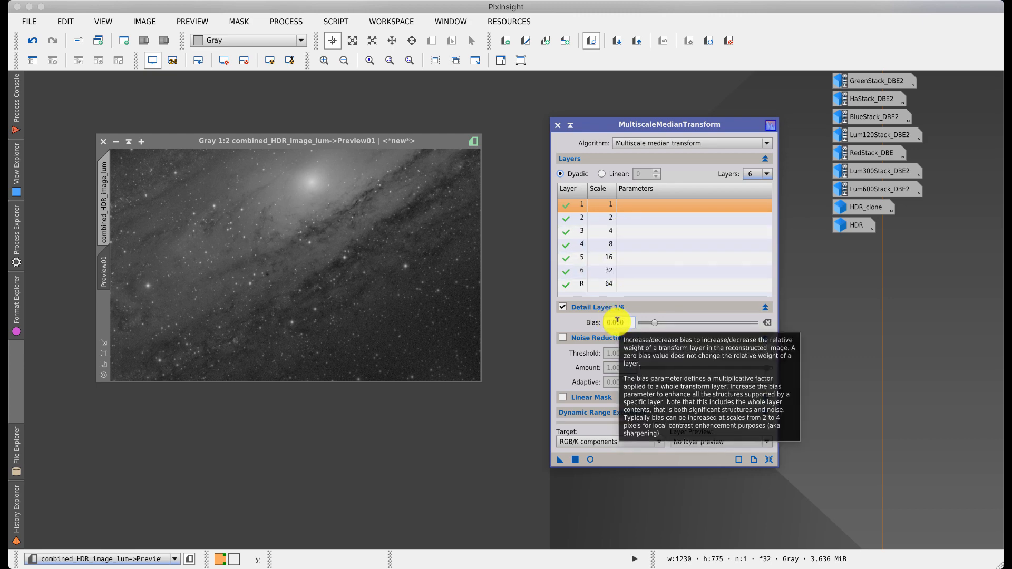
{"action": "left_click", "coordinate": [623, 229]}
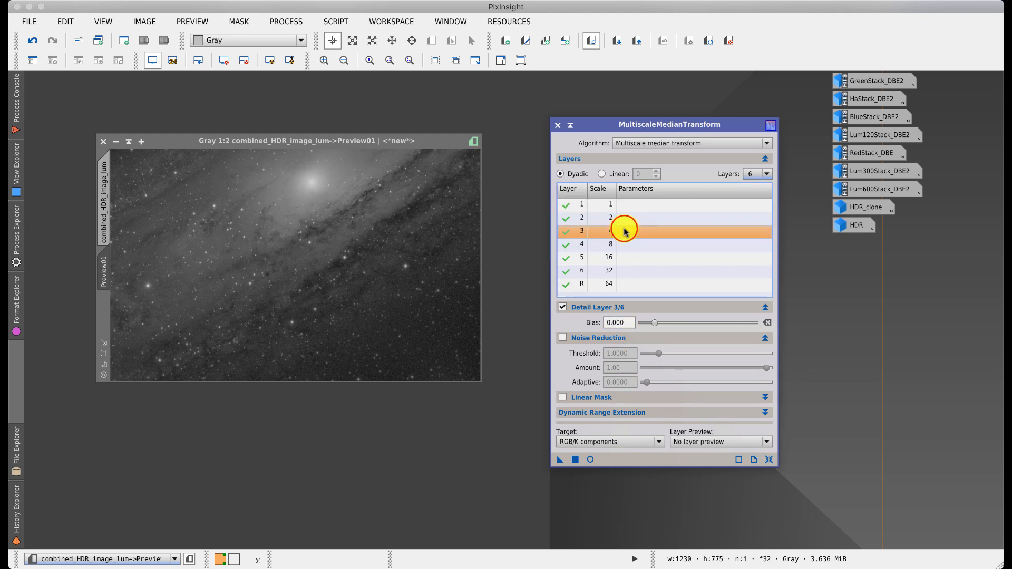
{"action": "mouse_move", "coordinate": [616, 322]}
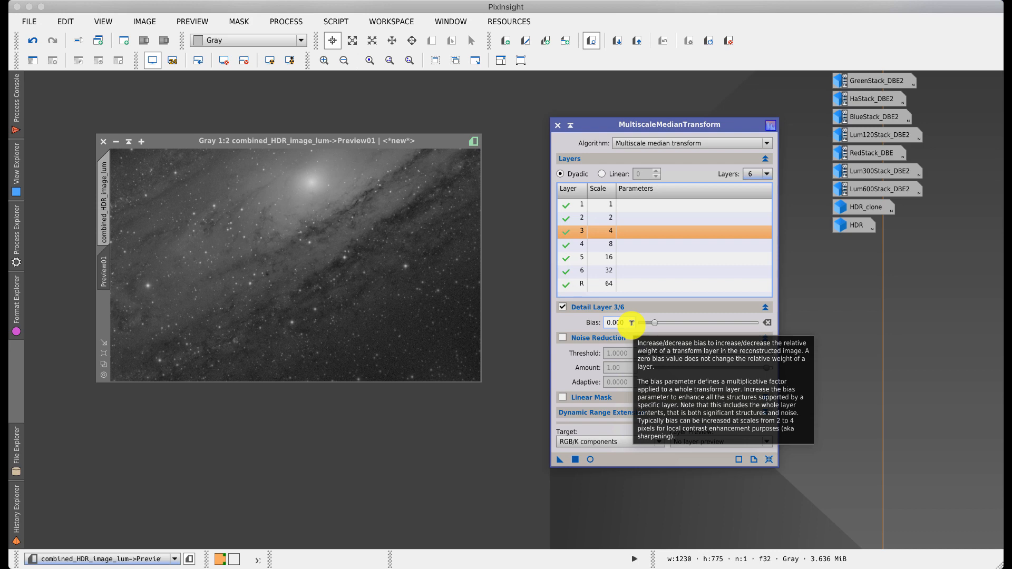
{"action": "left_click", "coordinate": [620, 321]}
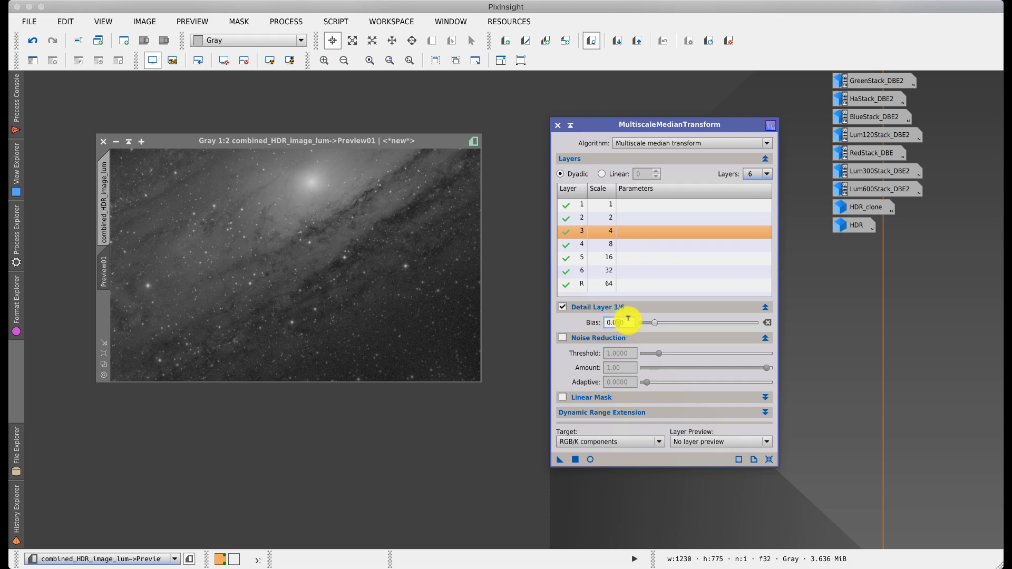
Step: Set the bias of detail layers 2 and 1 to 0.020 each
{"action": "left_click", "coordinate": [630, 216]}
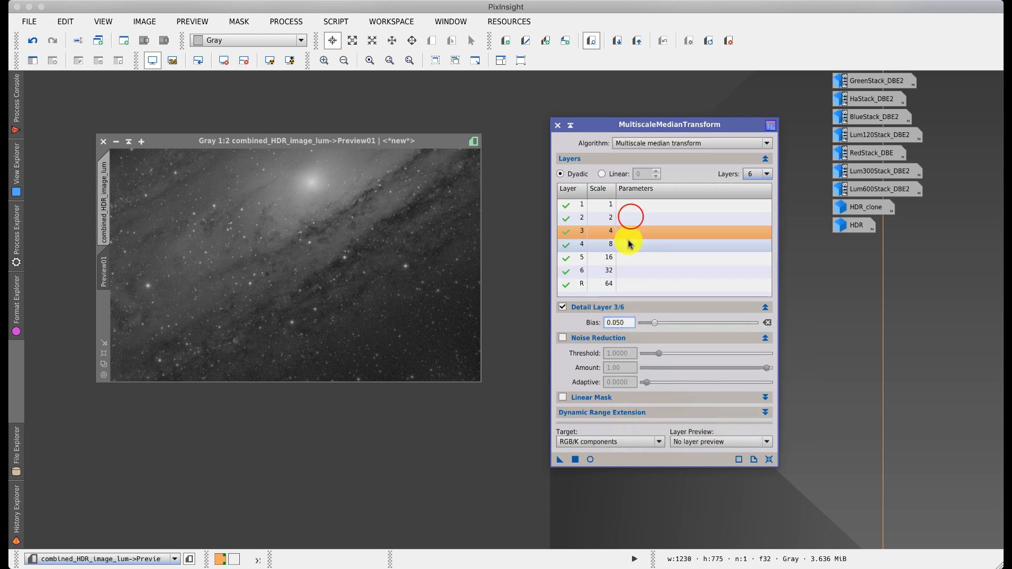
{"action": "left_click_drag", "start_coordinate": [655, 322], "coordinate": [656, 323]}
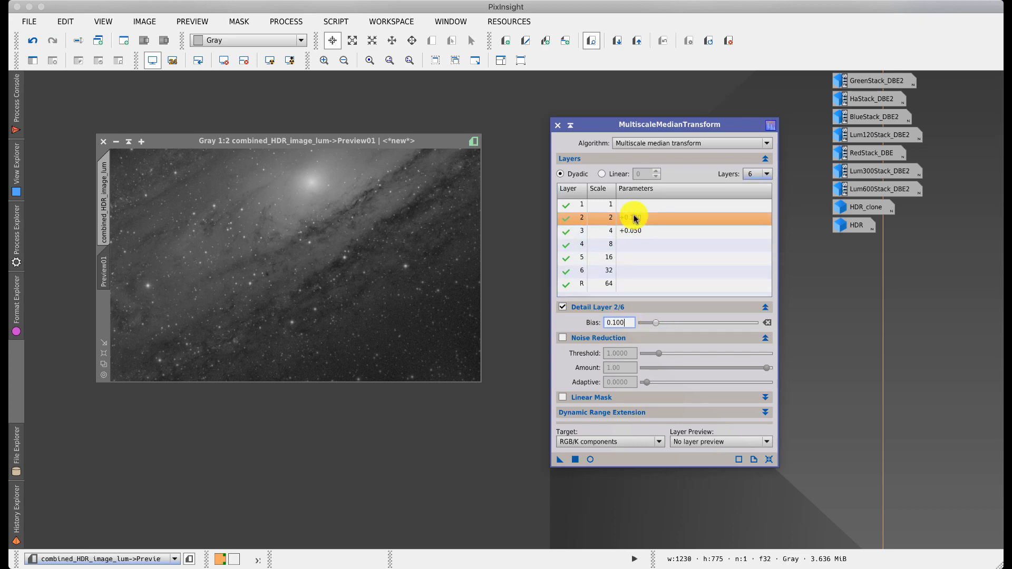
{"action": "left_click", "coordinate": [614, 322]}
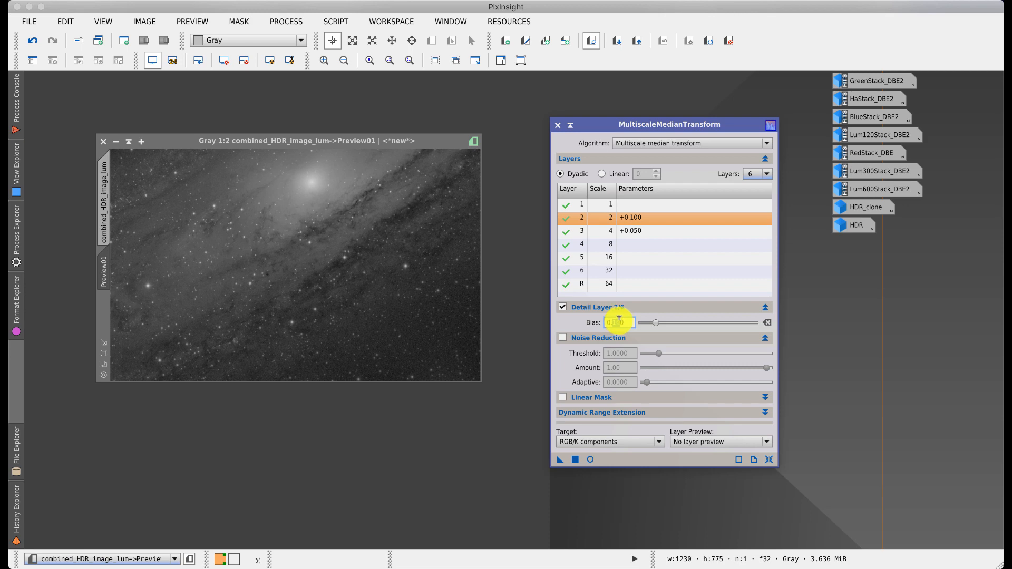
{"action": "left_click", "coordinate": [642, 205]}
{"action": "left_click", "coordinate": [617, 320]}
{"action": "type", "text": "2"}
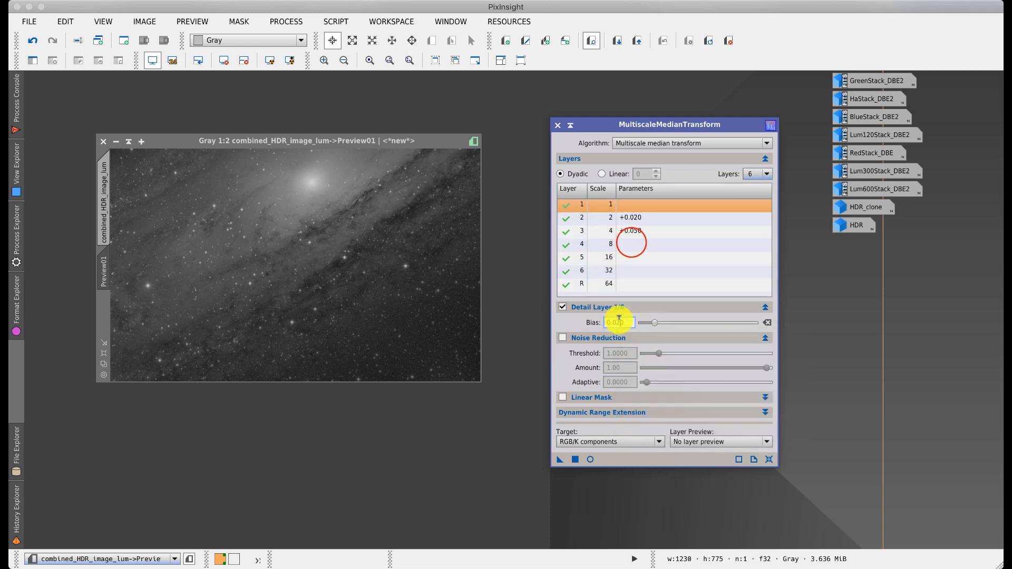
Step: Set the bias of detail layer 4 to 0.020 and apply the MultiscaleMedianTransform to Preview01
{"action": "left_click", "coordinate": [632, 244]}
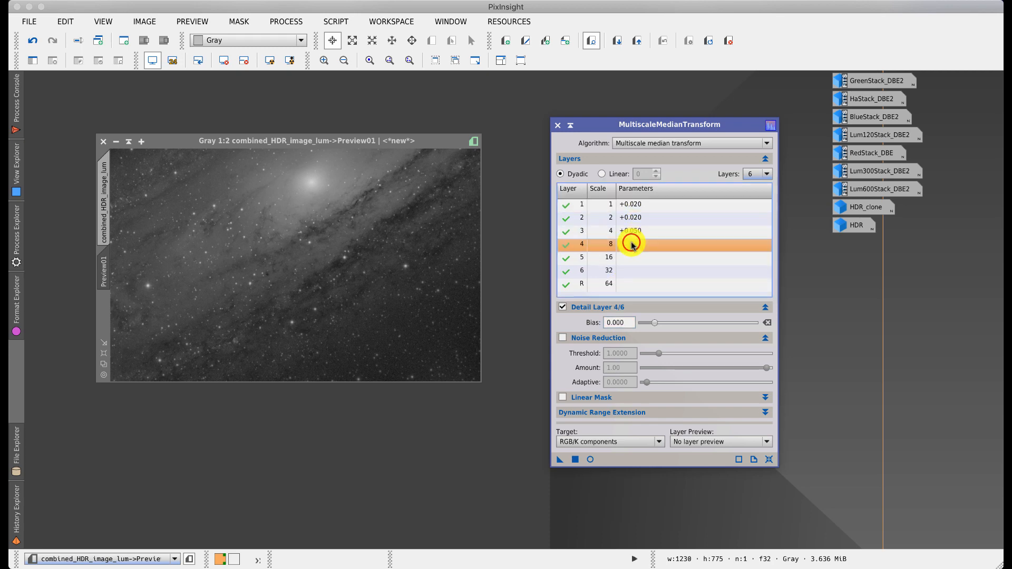
{"action": "left_click", "coordinate": [617, 321]}
{"action": "type", "text": "2"}
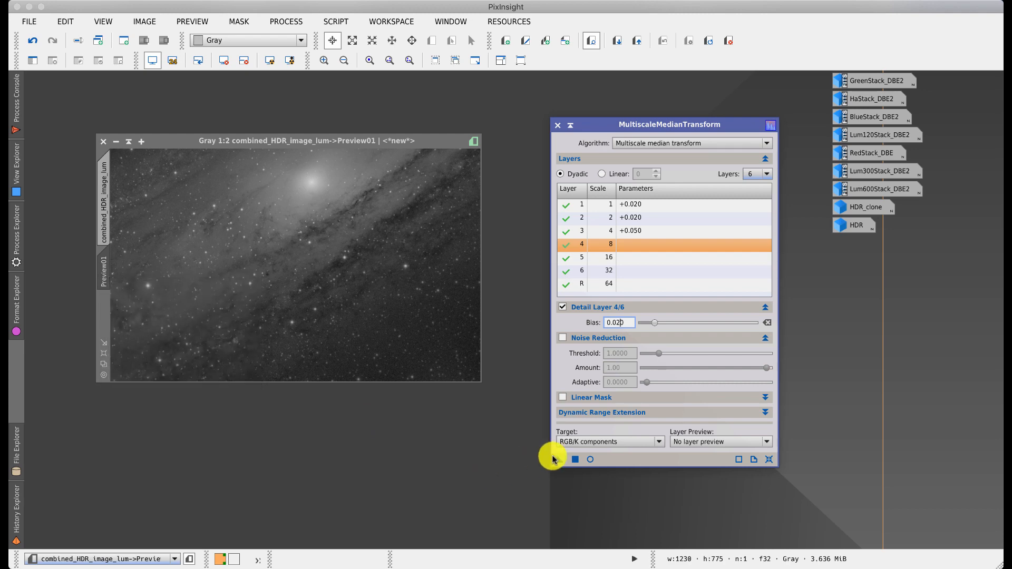
{"action": "left_click_drag", "start_coordinate": [560, 461], "coordinate": [417, 328]}
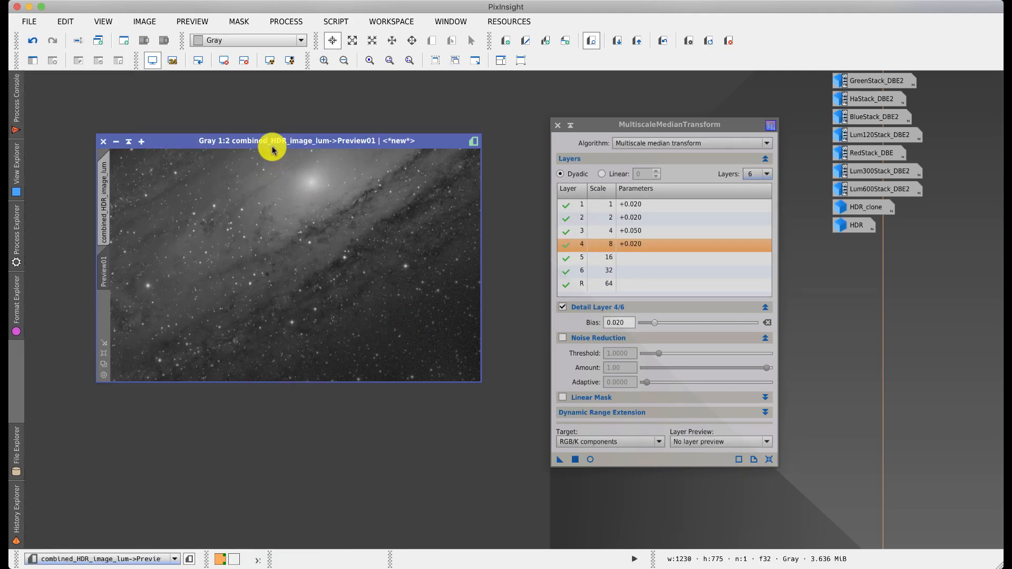
Step: Toggle Preview01 between its original and MultiscaleMedianTransform-processed states to compare the galaxy detail
{"action": "left_click", "coordinate": [663, 41]}
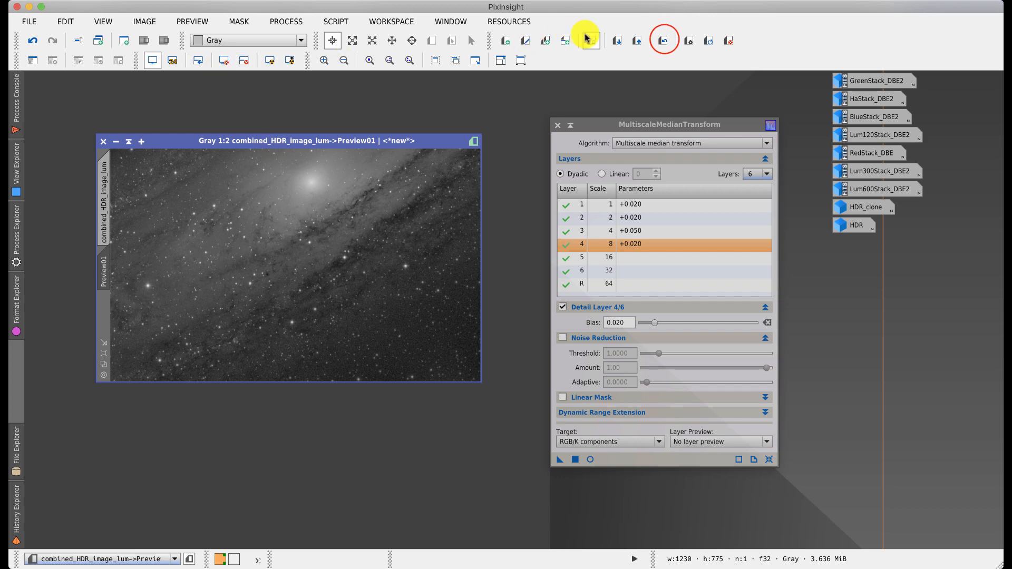
{"action": "left_click", "coordinate": [670, 40]}
{"action": "left_click", "coordinate": [672, 40]}
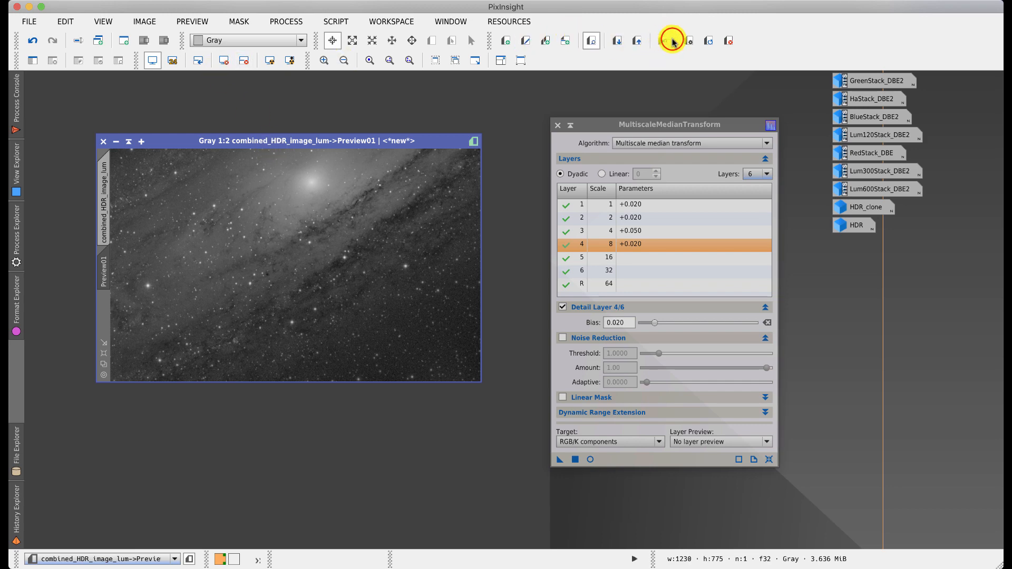
{"action": "left_click", "coordinate": [666, 41]}
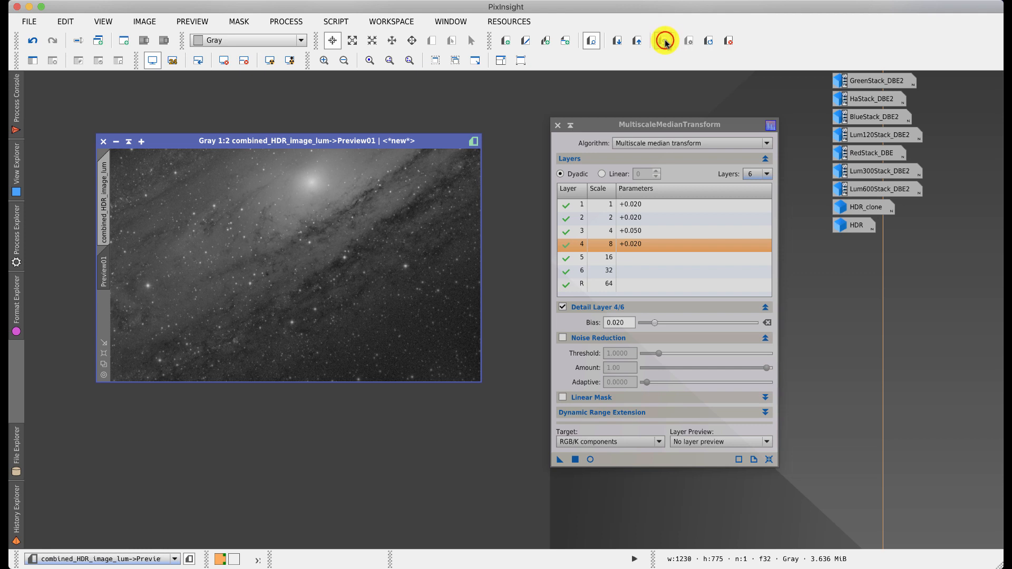
{"action": "left_click", "coordinate": [663, 41]}
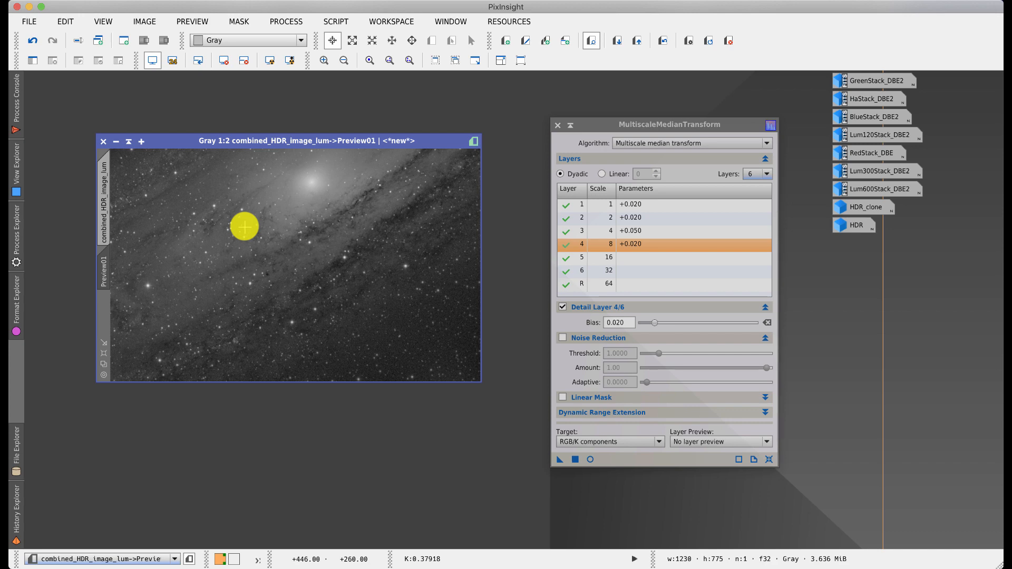
Step: Zoom Preview01 to 1:1 and compare its states before and after the transform at full scale
{"action": "left_click", "coordinate": [371, 60]}
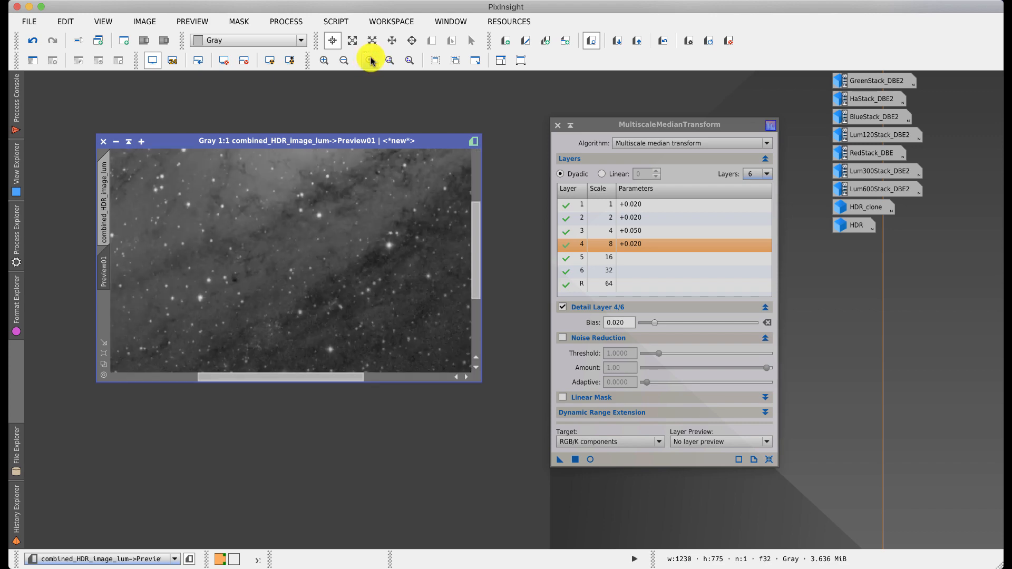
{"action": "left_click", "coordinate": [663, 41]}
{"action": "left_click", "coordinate": [662, 40]}
{"action": "left_click", "coordinate": [662, 41]}
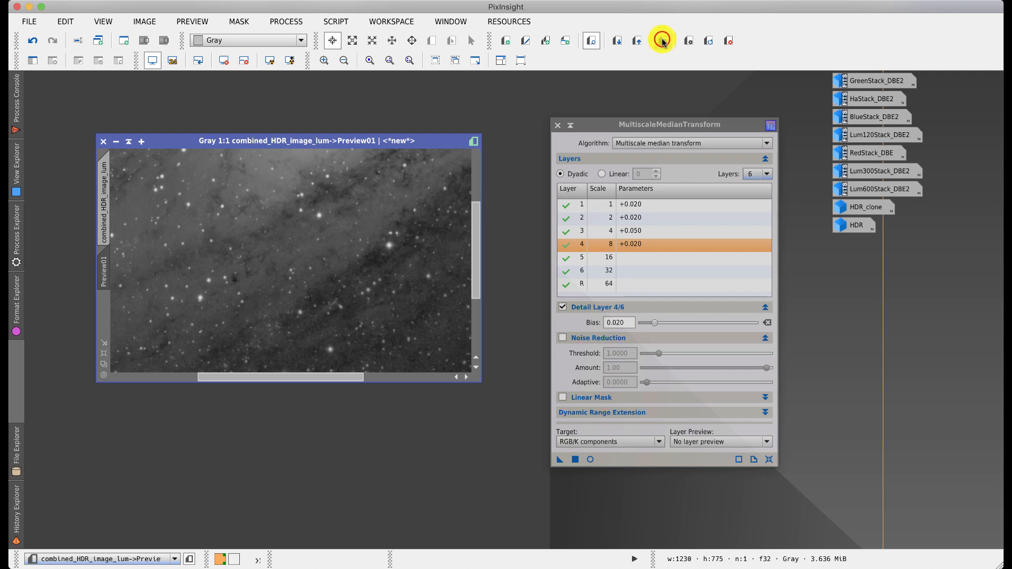
{"action": "left_click", "coordinate": [662, 40]}
{"action": "left_click", "coordinate": [662, 41]}
{"action": "left_click", "coordinate": [663, 41]}
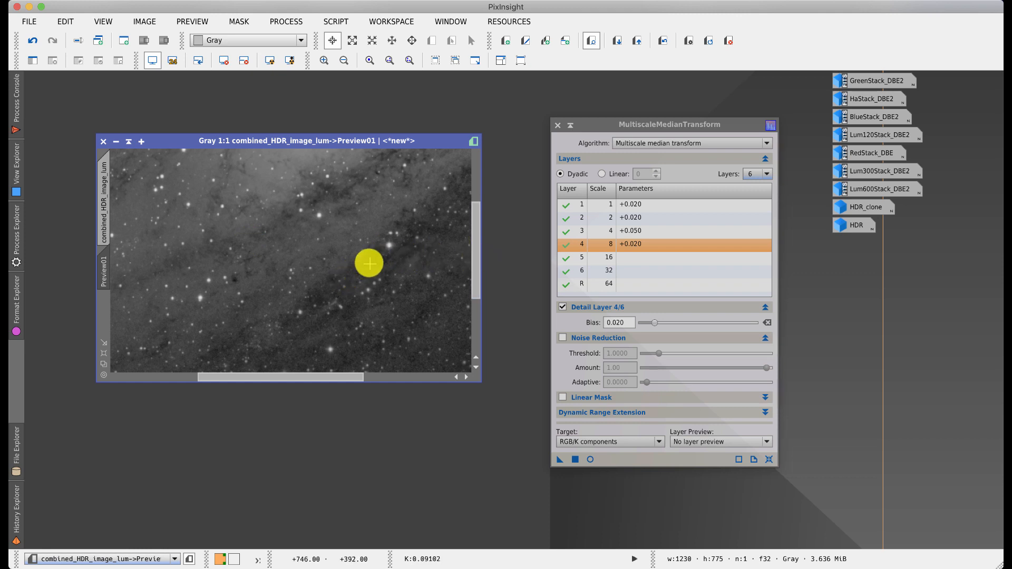
Step: Disable detail layers 2 and 1 and apply the transform to Preview01 as a test
{"action": "left_click", "coordinate": [636, 222]}
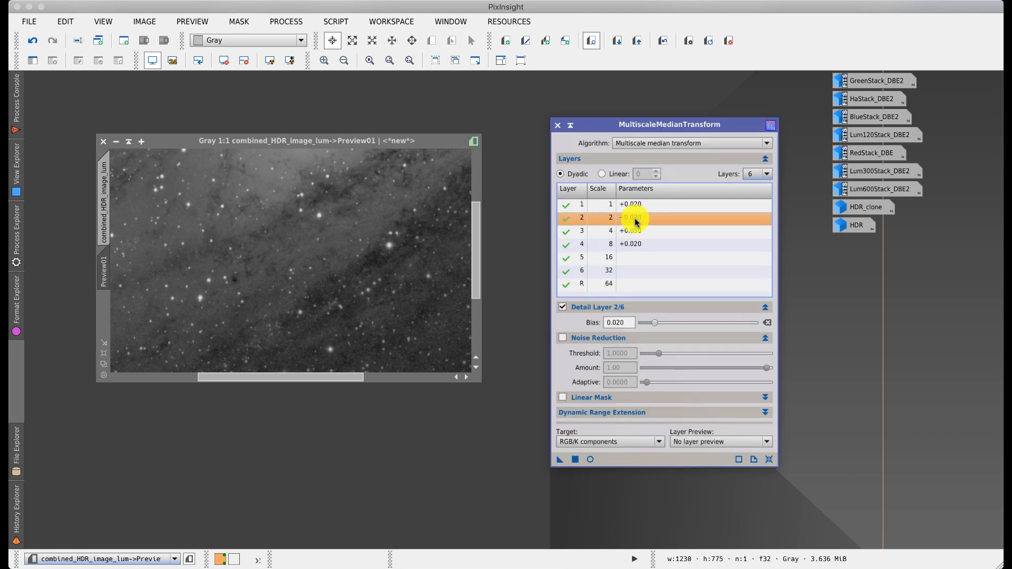
{"action": "double_click", "coordinate": [598, 220]}
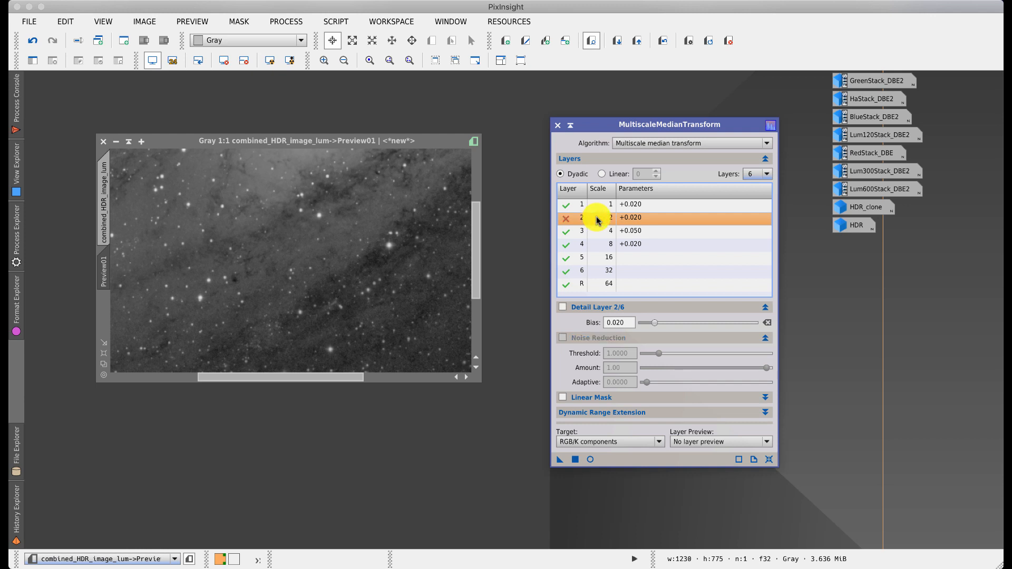
{"action": "double_click", "coordinate": [598, 205]}
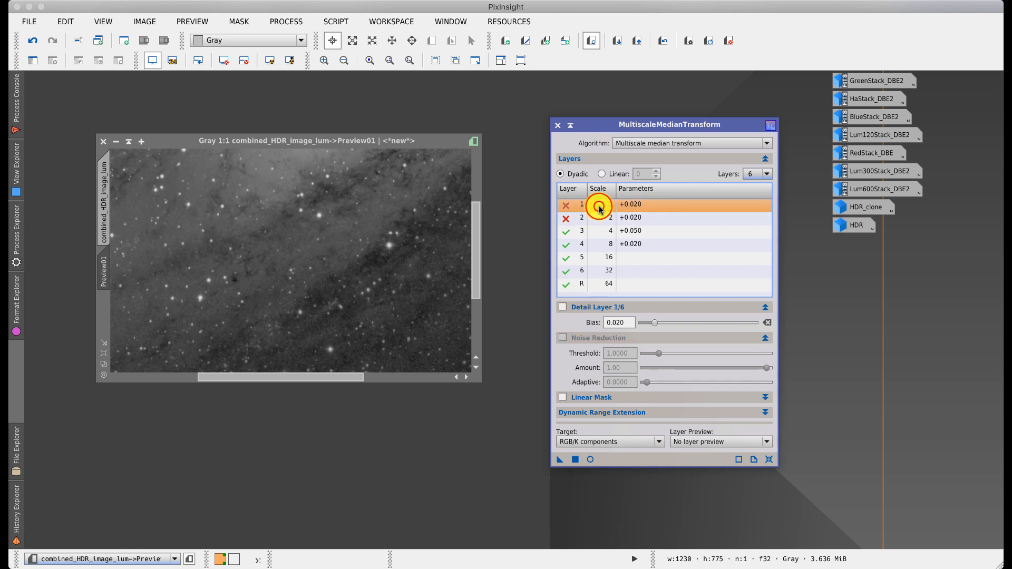
{"action": "left_click", "coordinate": [576, 460]}
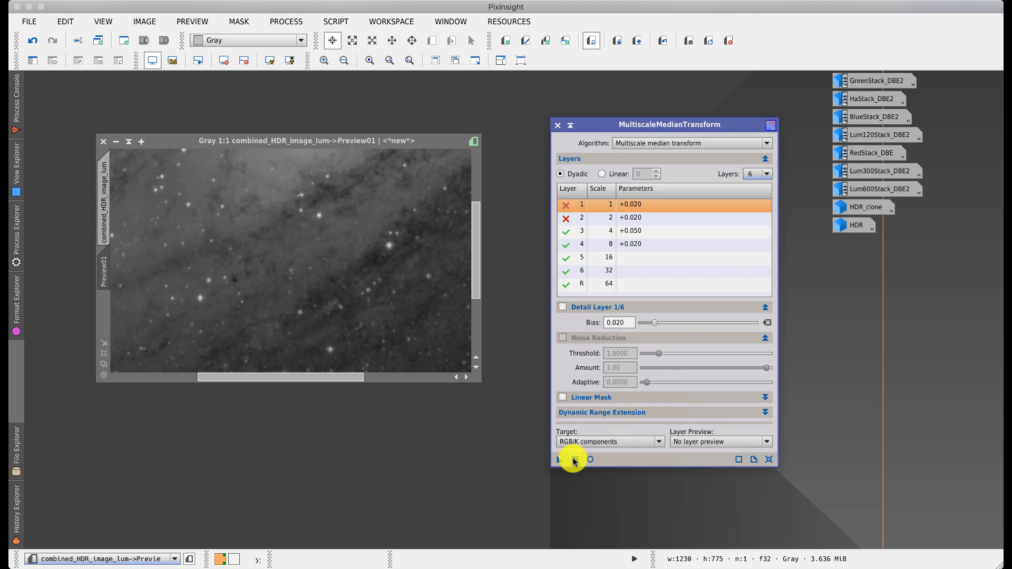
Step: Re-enable detail layers 1 and 2 and reset Preview01 to its unprocessed state
{"action": "double_click", "coordinate": [595, 204]}
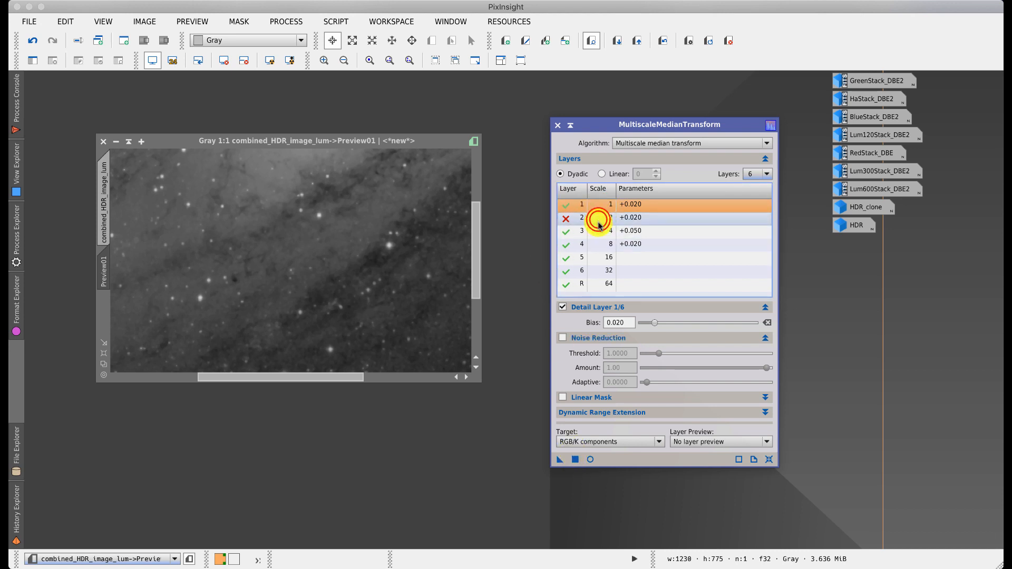
{"action": "double_click", "coordinate": [598, 222]}
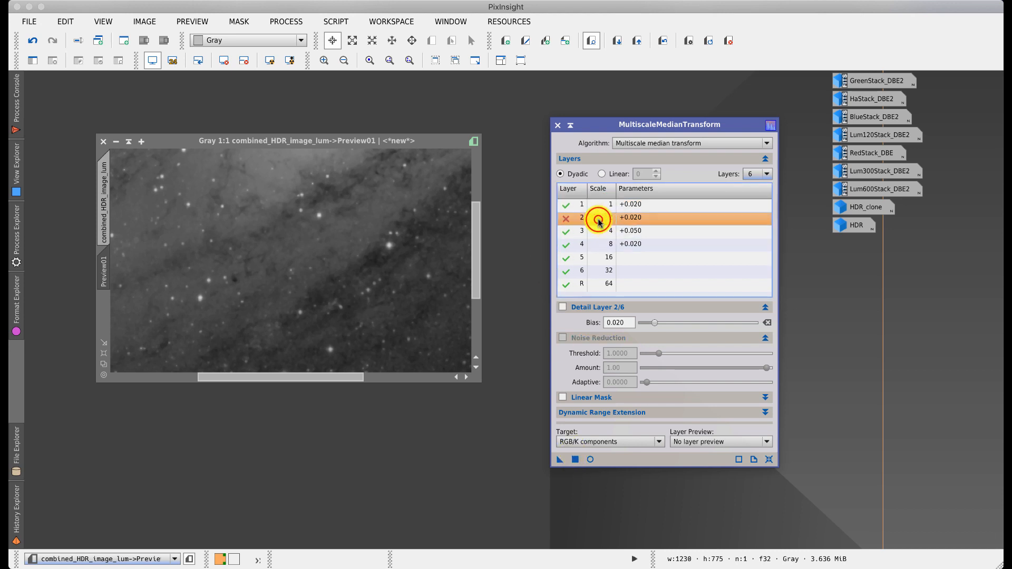
{"action": "left_click", "coordinate": [709, 42]}
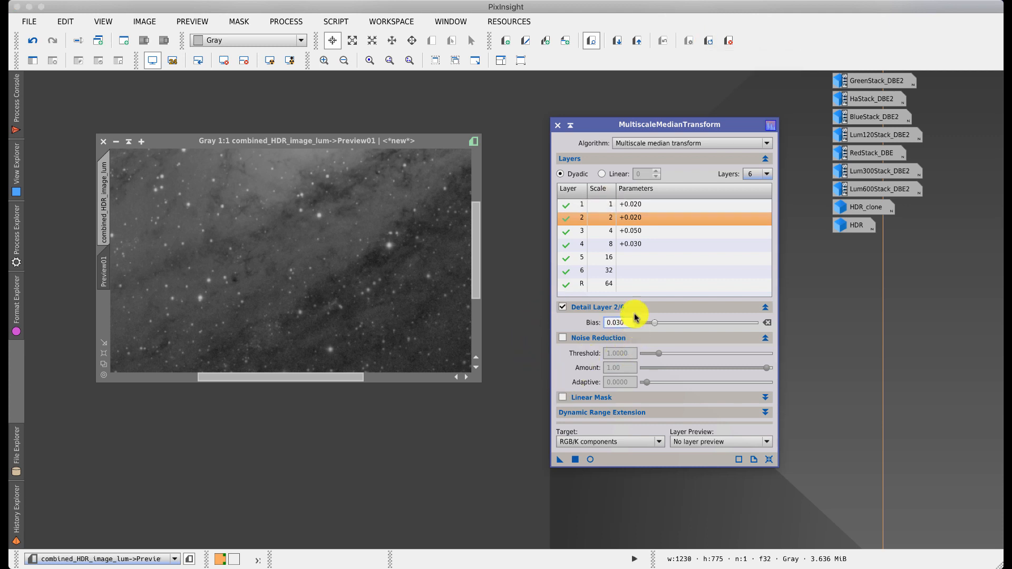
Step: Set the bias of detail layer 5 to 0.020 and apply the MultiscaleMedianTransform to Preview01
{"action": "left_click", "coordinate": [632, 258]}
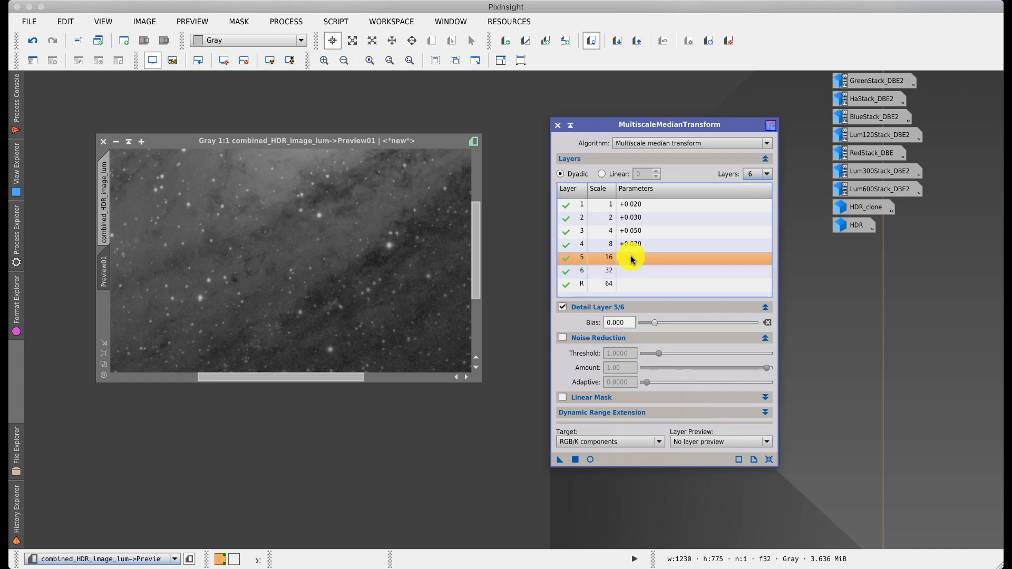
{"action": "double_click", "coordinate": [619, 322]}
{"action": "type", "text": "0.02"}
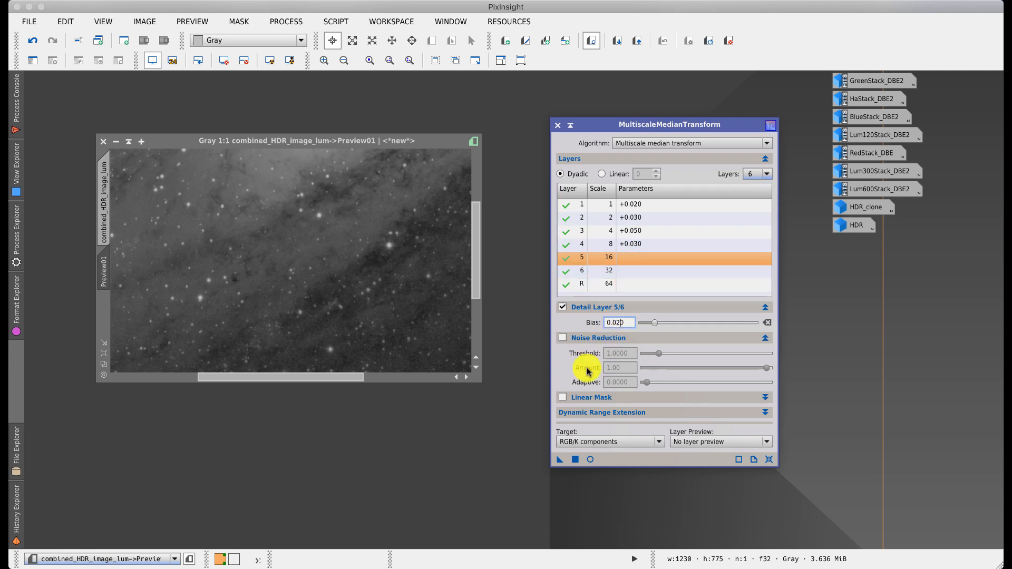
{"action": "left_click", "coordinate": [642, 231]}
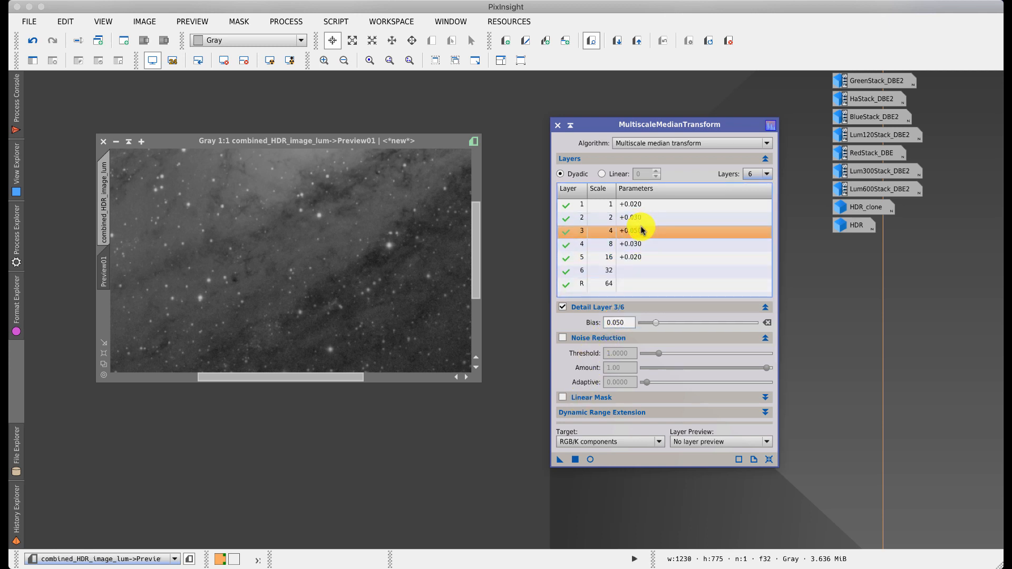
{"action": "left_click", "coordinate": [575, 460]}
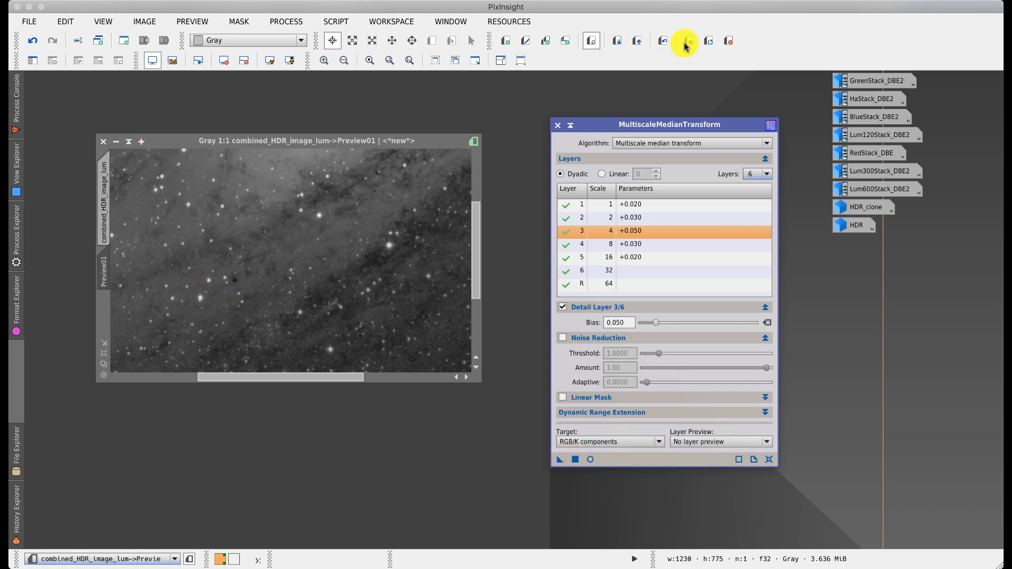
Step: Compare Preview01 before and after the new transform, in the dust lanes and in the dark lower-right corner of the image
{"action": "left_click", "coordinate": [663, 42]}
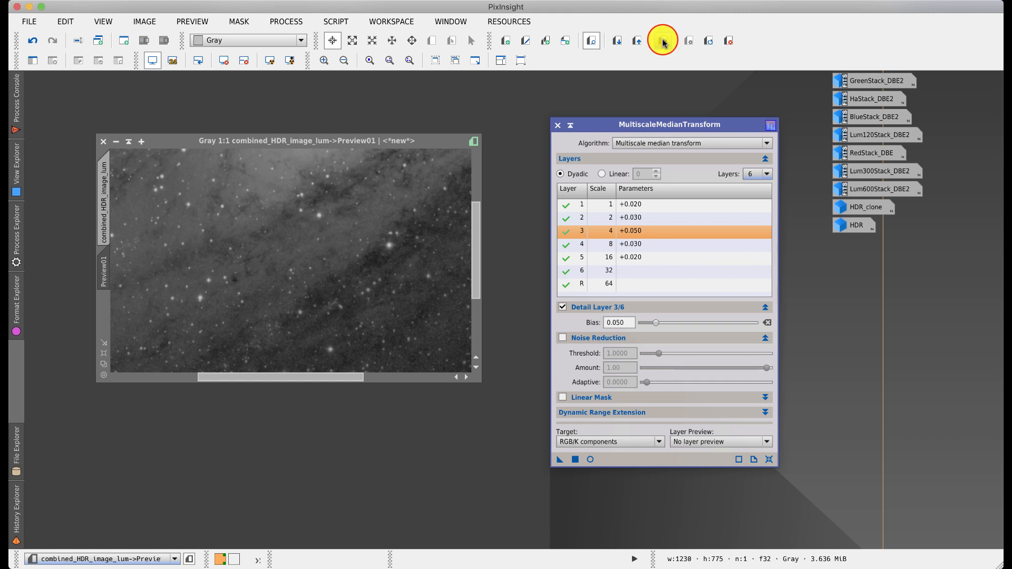
{"action": "left_click", "coordinate": [663, 41]}
{"action": "left_click", "coordinate": [663, 41]}
{"action": "left_click_drag", "start_coordinate": [474, 275], "coordinate": [483, 358]}
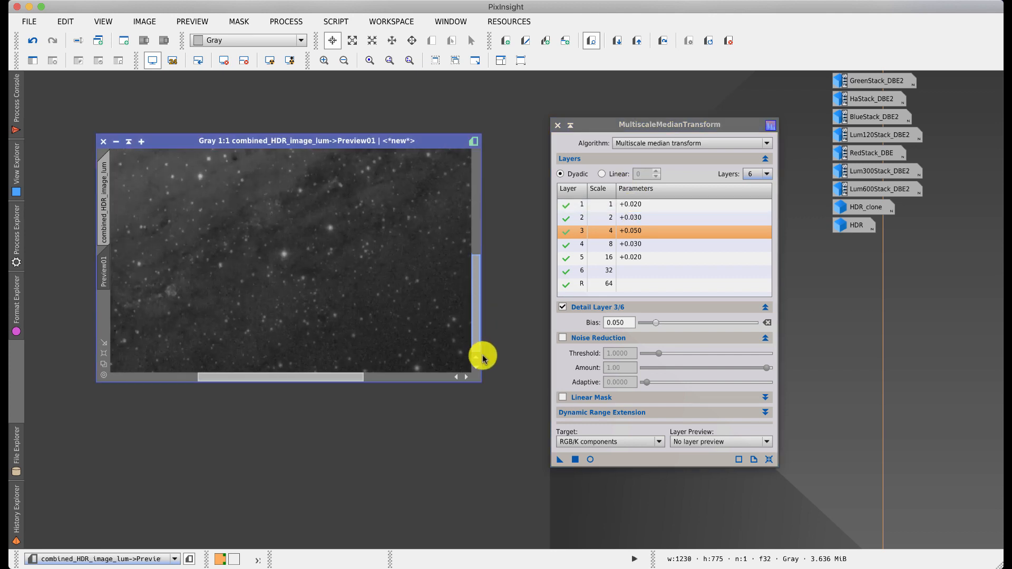
{"action": "left_click", "coordinate": [415, 377]}
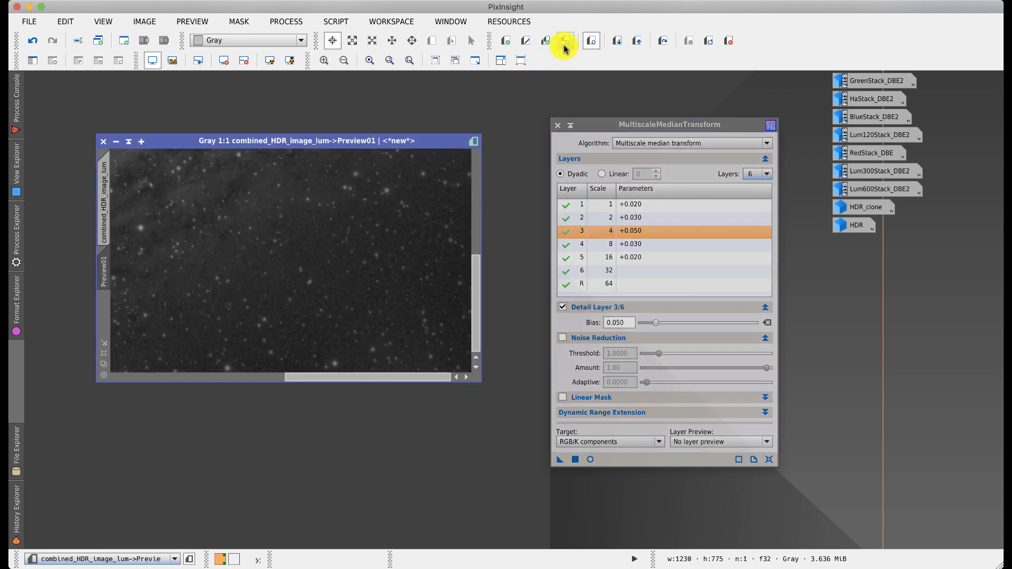
{"action": "left_click", "coordinate": [662, 41]}
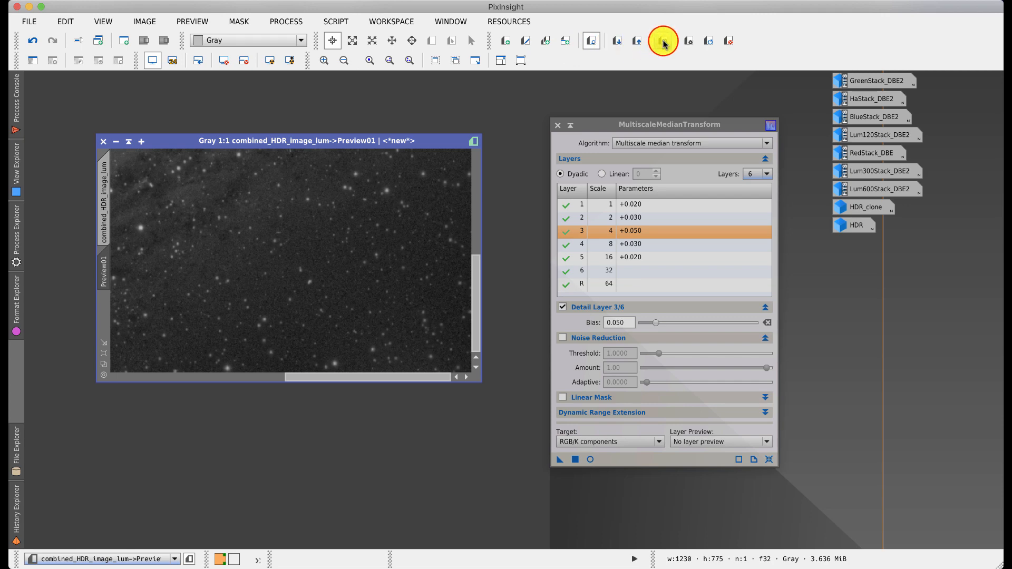
Step: Enable the non-inverted linear mask with mask preview turned on, and open the real-time preview
{"action": "left_click", "coordinate": [766, 309]}
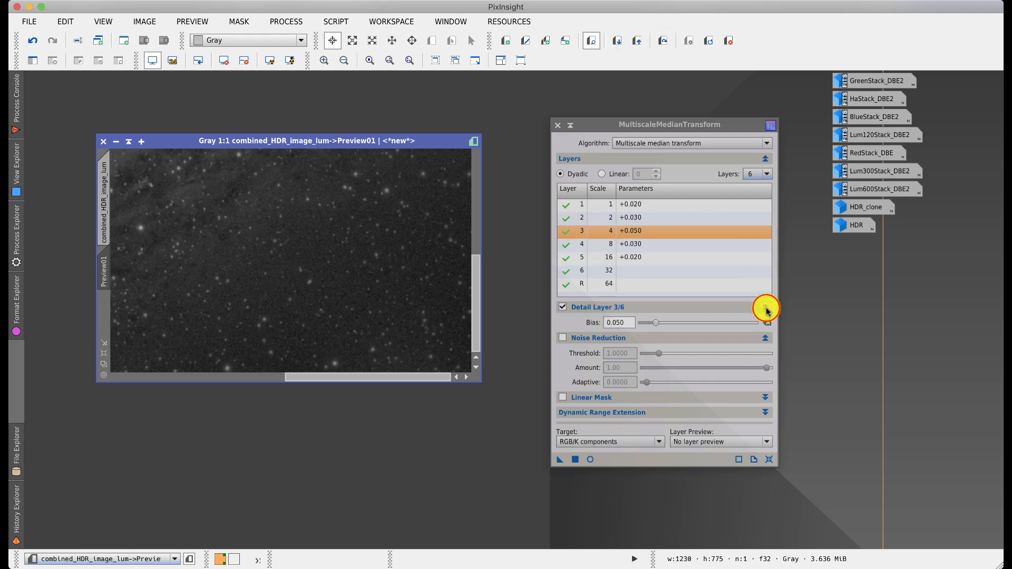
{"action": "left_click", "coordinate": [765, 324]}
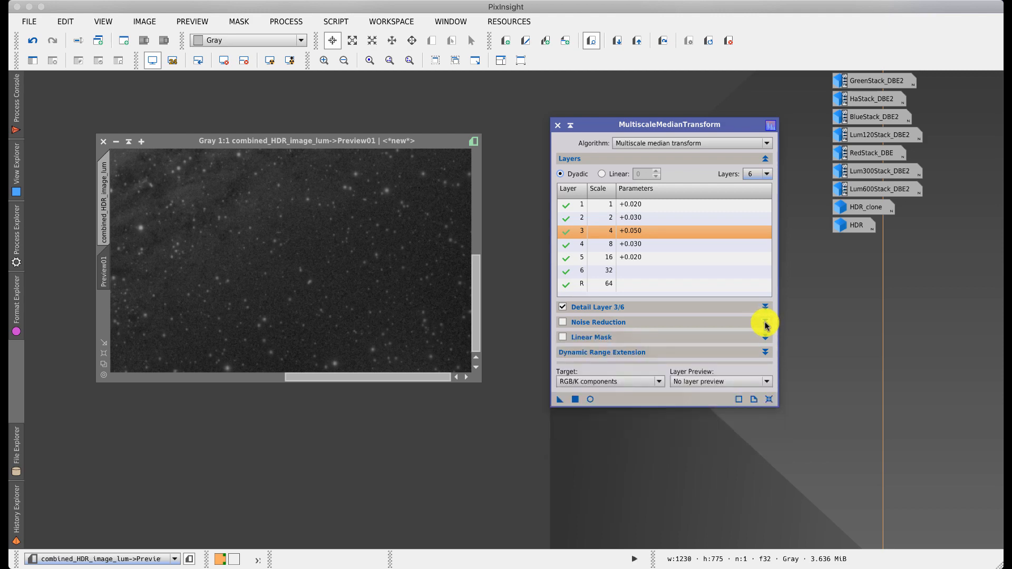
{"action": "left_click", "coordinate": [765, 338]}
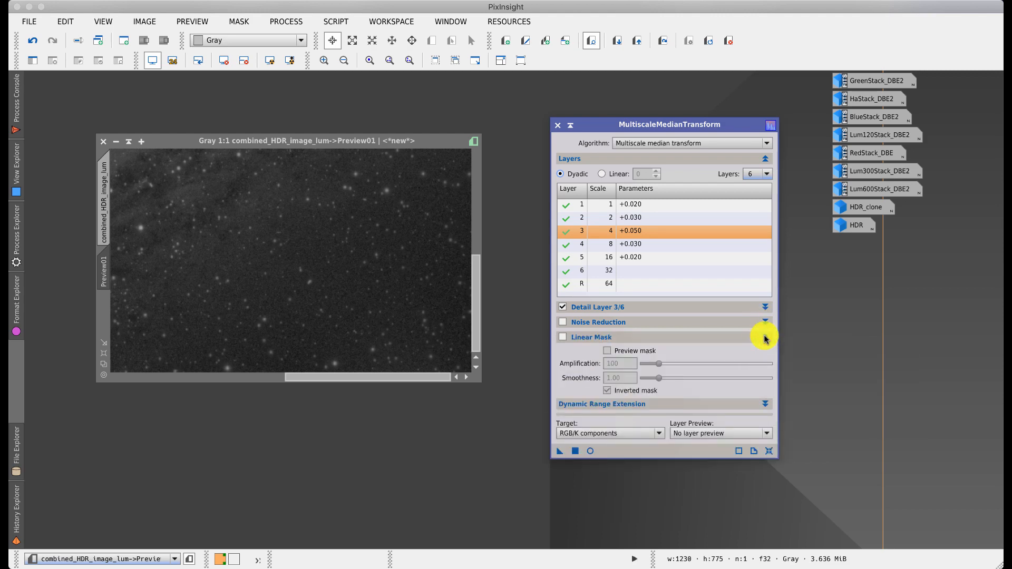
{"action": "mouse_move", "coordinate": [601, 344]}
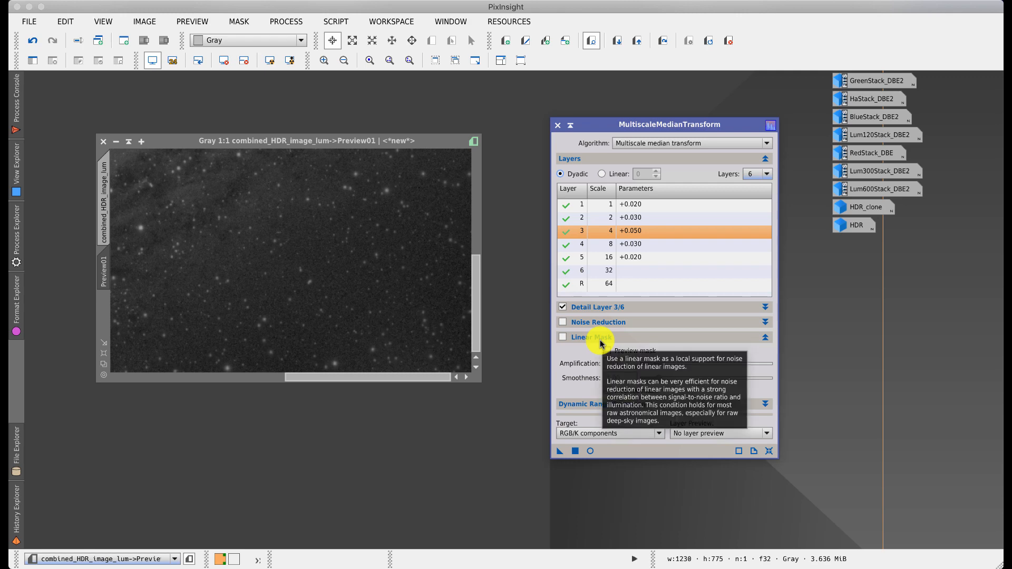
{"action": "left_click", "coordinate": [563, 342]}
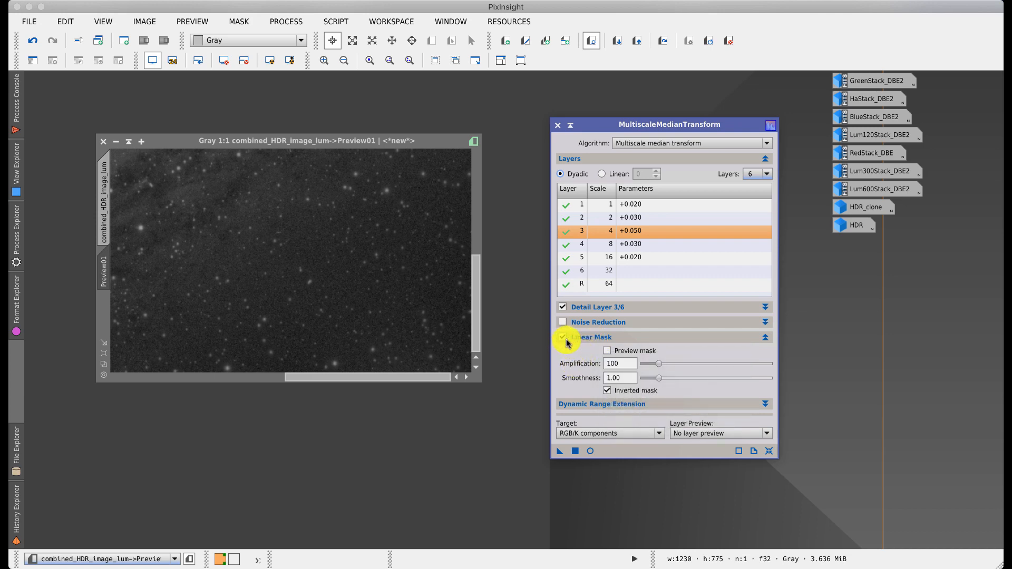
{"action": "left_click", "coordinate": [601, 390]}
{"action": "left_click", "coordinate": [599, 350]}
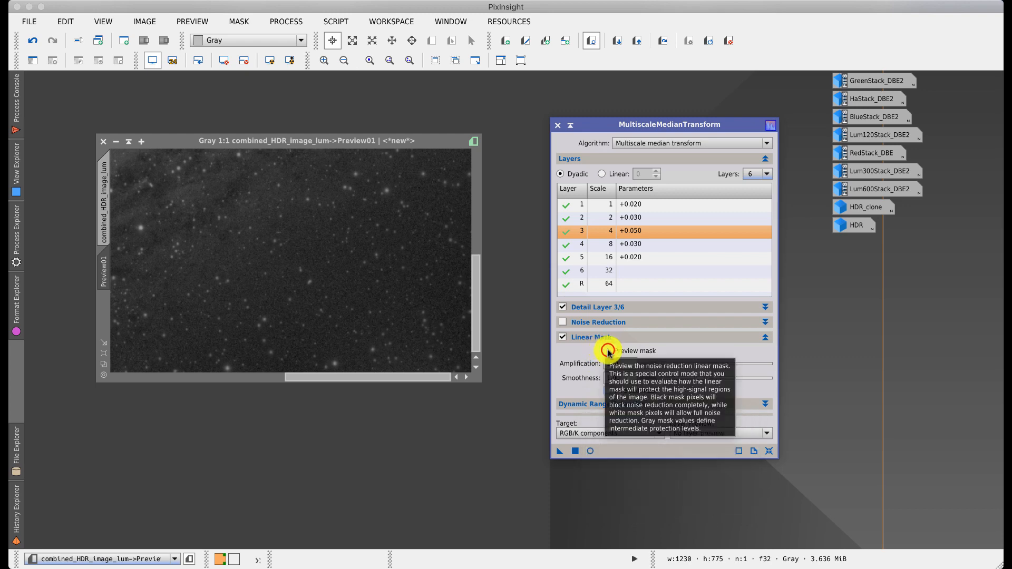
{"action": "left_click", "coordinate": [588, 451]}
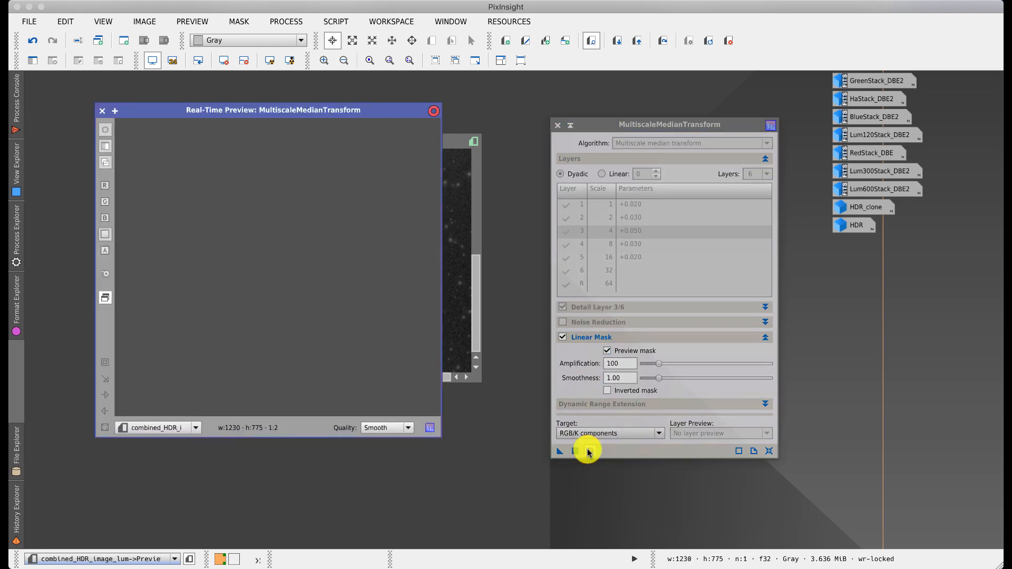
Step: Reduce the linear mask's amplification to 3
{"action": "left_click_drag", "start_coordinate": [657, 365], "coordinate": [647, 367]}
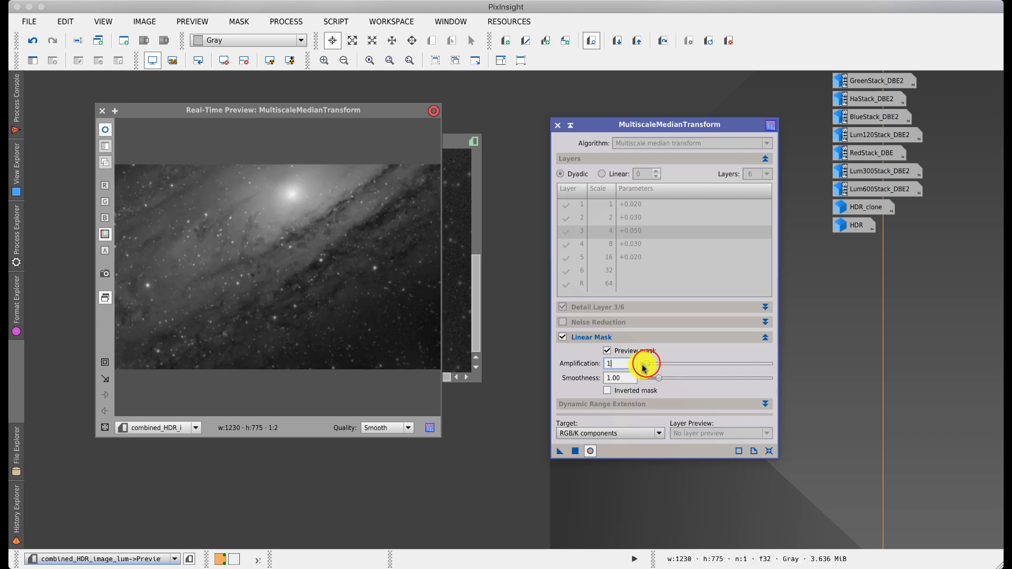
{"action": "type", "text": "10"}
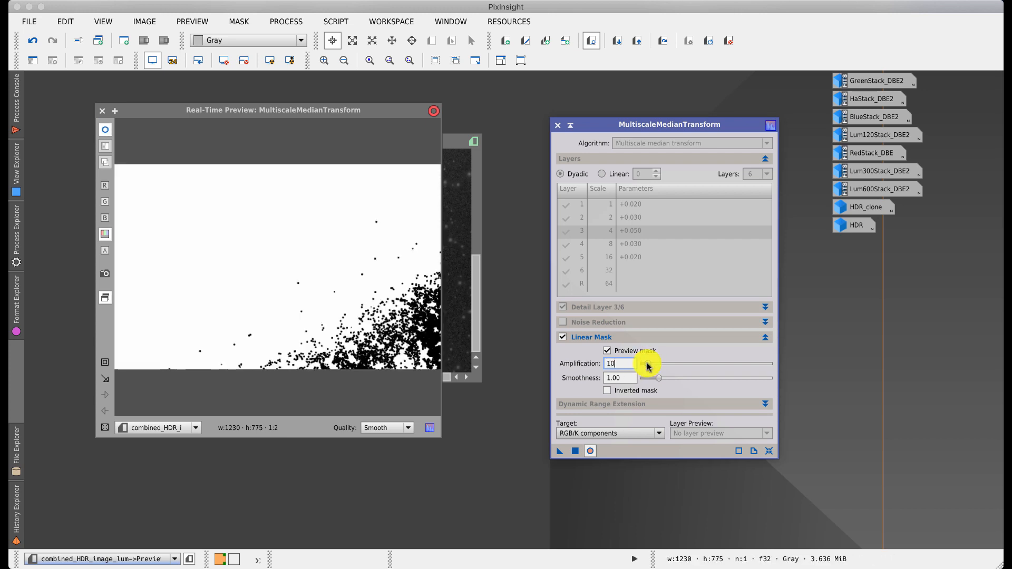
{"action": "double_click", "coordinate": [618, 365]}
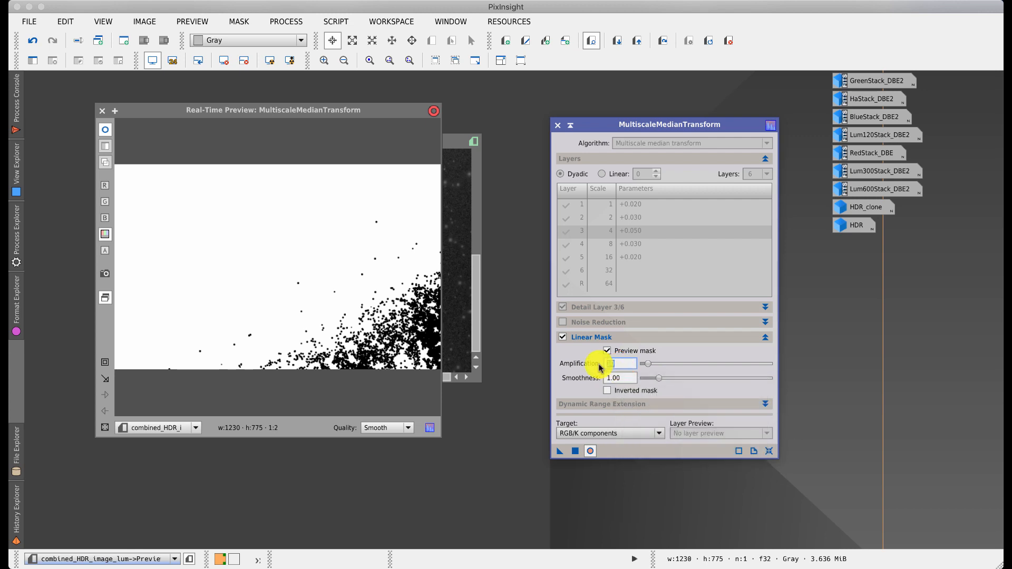
{"action": "type", "text": "3"}
{"action": "left_click", "coordinate": [620, 367]}
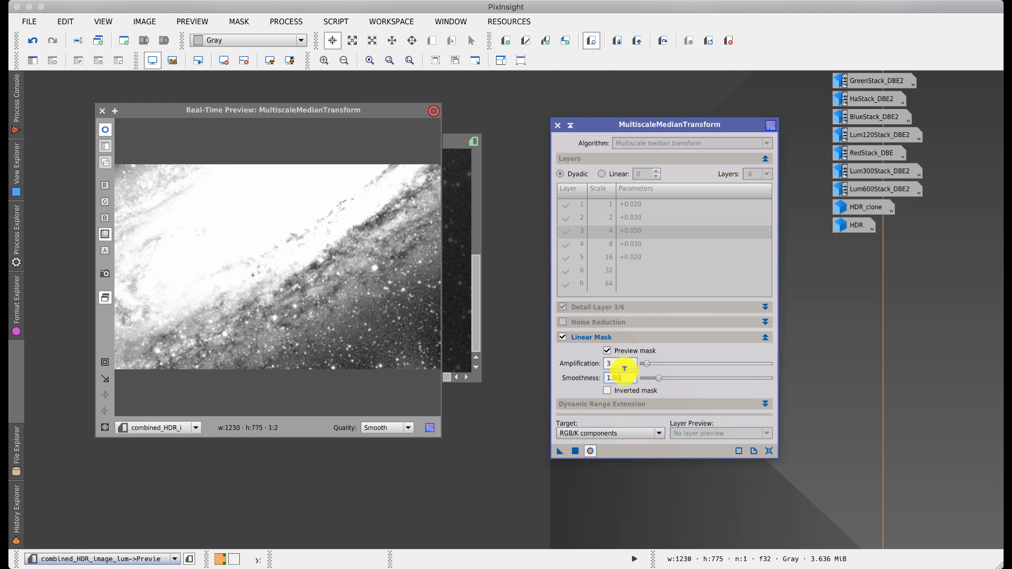
Step: Raise the linear mask's smoothness to 2.80 and reduce its amplification to 2
{"action": "left_click_drag", "start_coordinate": [659, 378], "coordinate": [667, 379]}
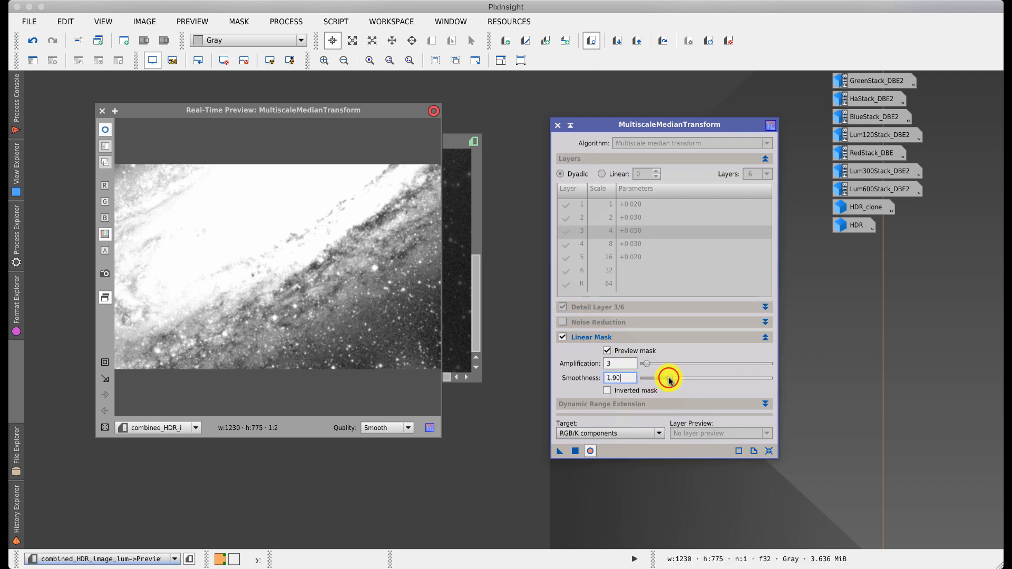
{"action": "left_click_drag", "start_coordinate": [669, 378], "coordinate": [680, 380]}
{"action": "left_click", "coordinate": [615, 357]}
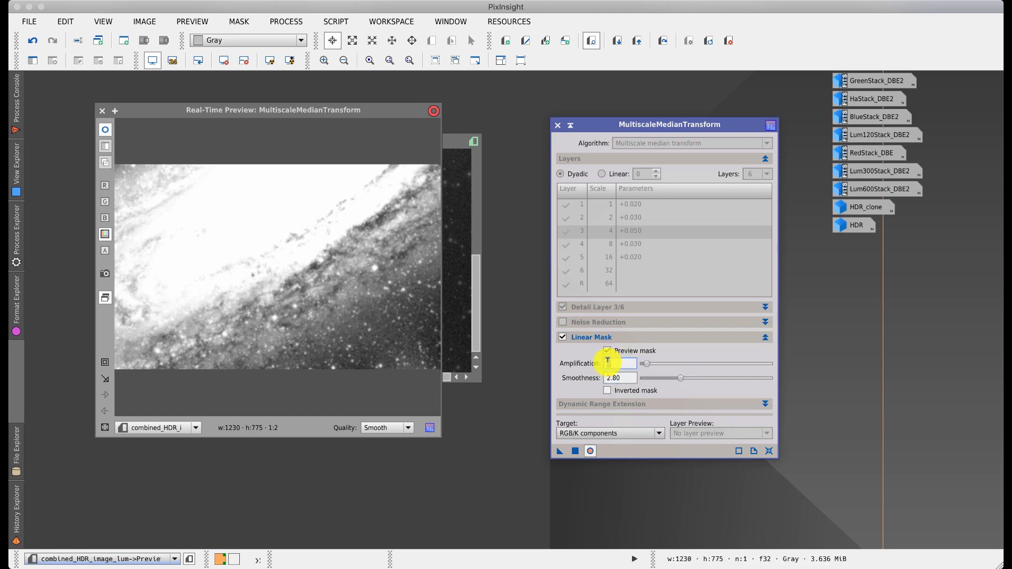
{"action": "left_click", "coordinate": [625, 377]}
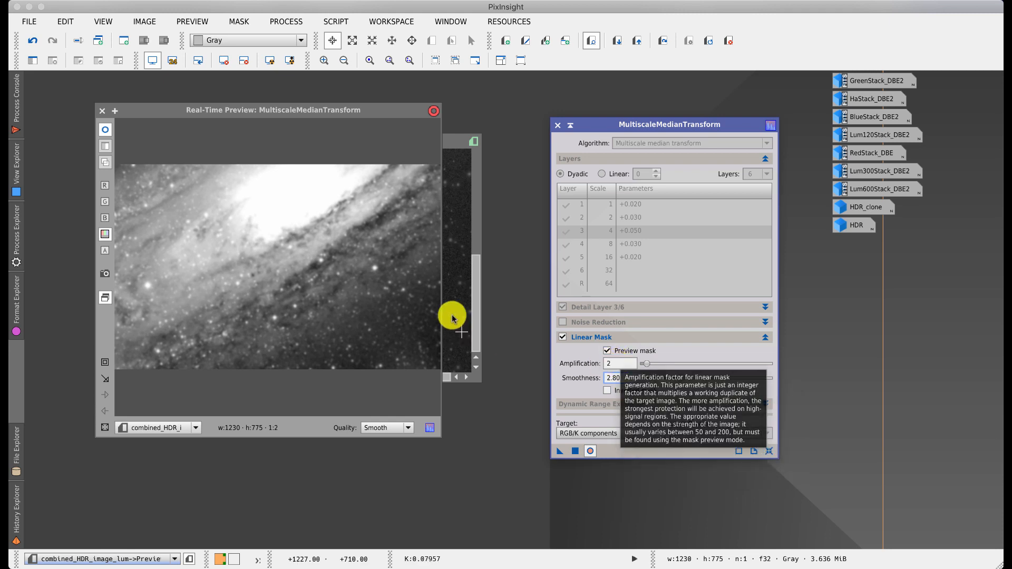
Step: Check the mask in inverted form, restore the non-inverted mask and set its amplification to 1
{"action": "left_click", "coordinate": [608, 391]}
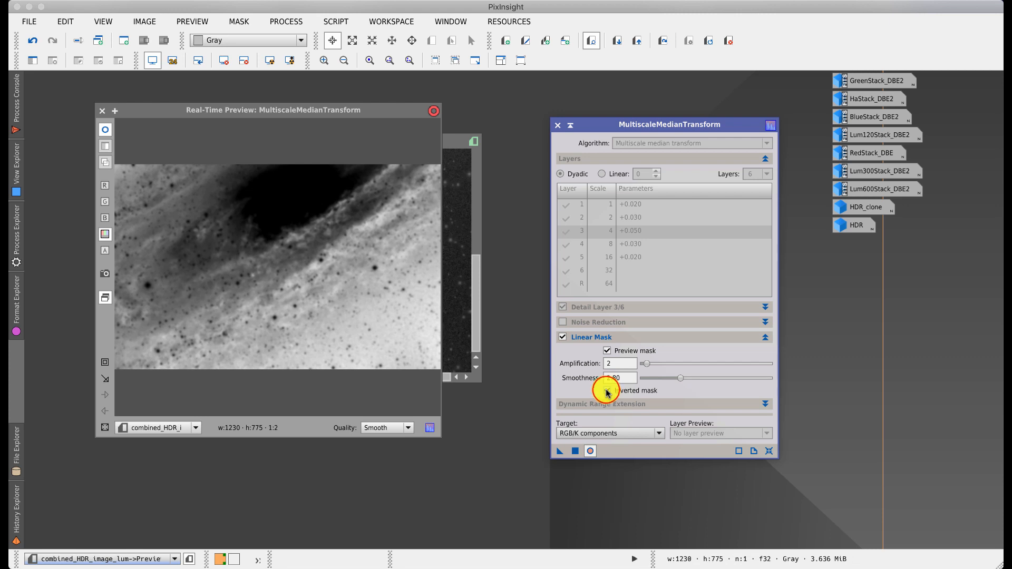
{"action": "left_click", "coordinate": [606, 392]}
{"action": "mouse_move", "coordinate": [617, 362]}
{"action": "left_mouse_down"}
{"action": "mouse_move", "coordinate": [583, 363]}
{"action": "mouse_move", "coordinate": [601, 365]}
{"action": "left_mouse_up"}
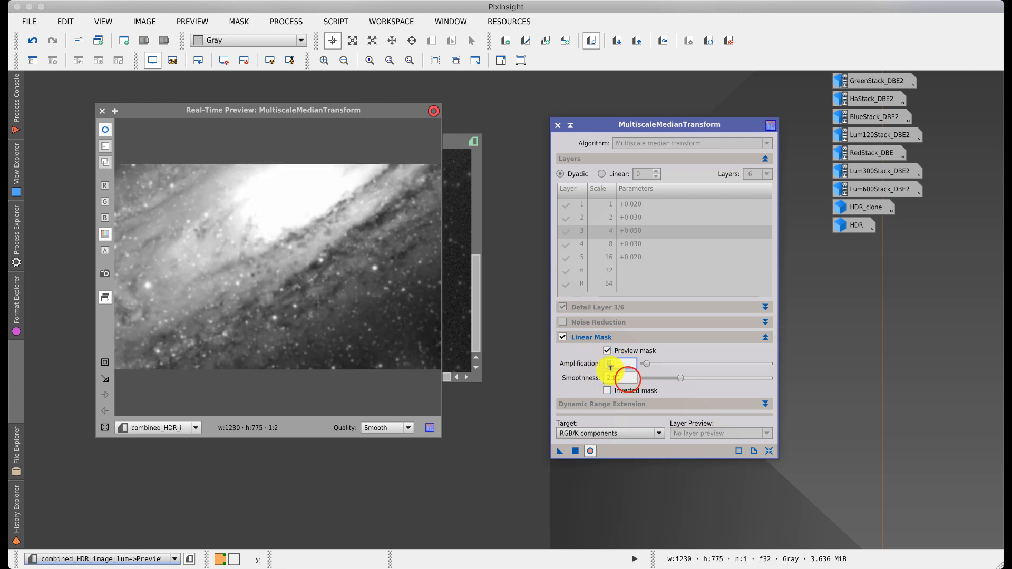
{"action": "left_click", "coordinate": [628, 377]}
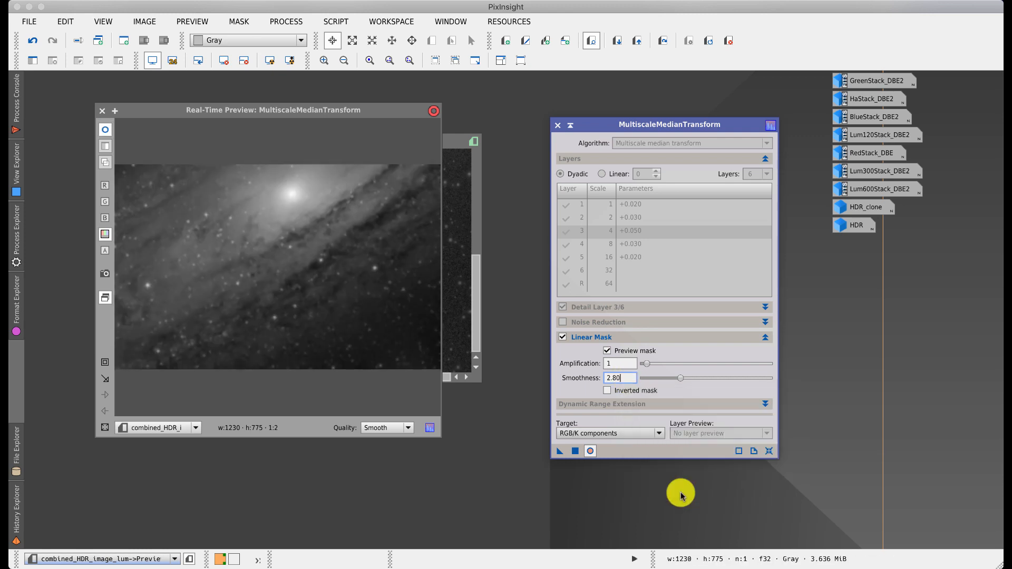
Step: Turn off the mask preview, close the real-time preview and apply the masked MultiscaleMedianTransform to Preview01
{"action": "left_click", "coordinate": [609, 351]}
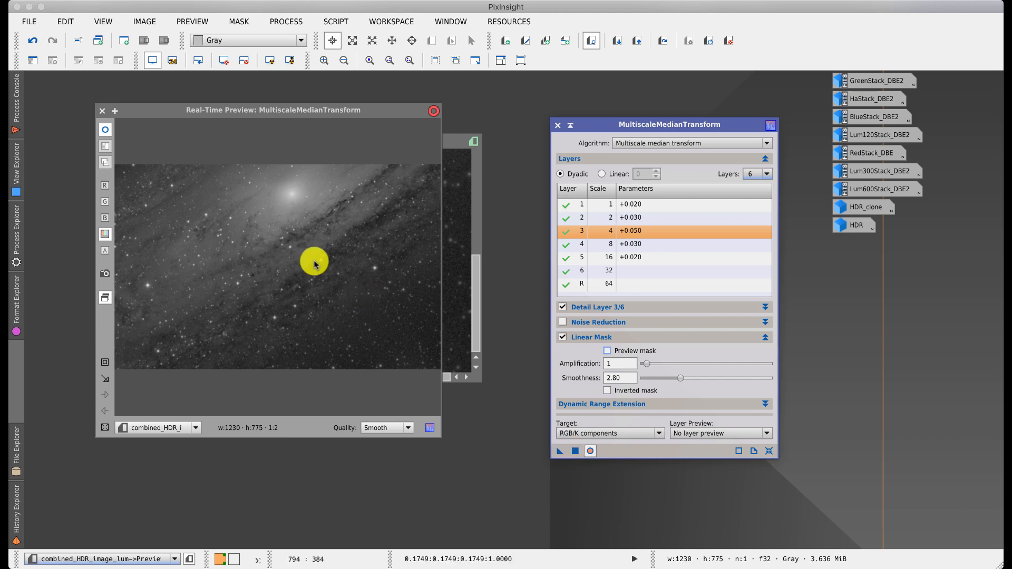
{"action": "left_click", "coordinate": [105, 129]}
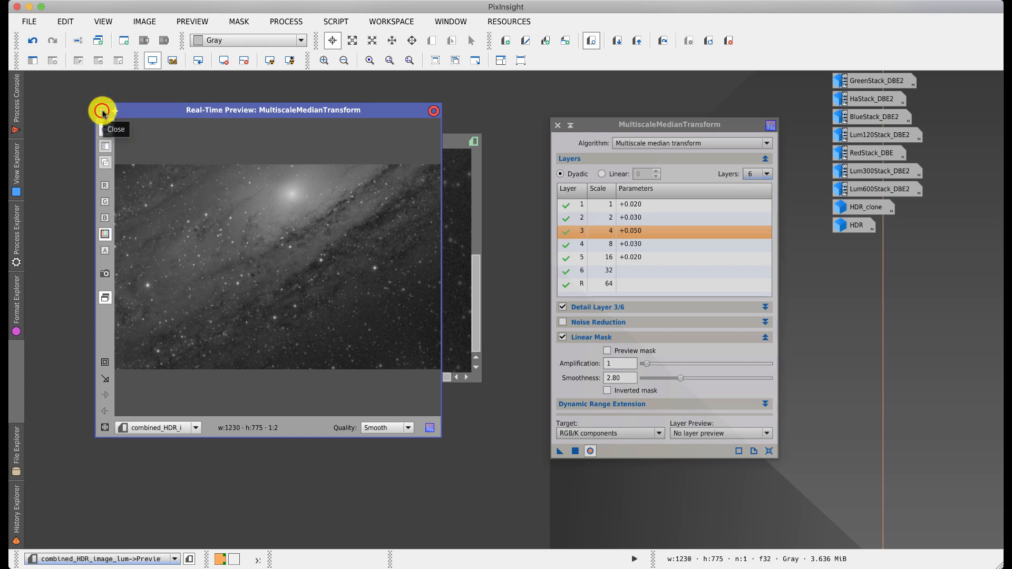
{"action": "left_click", "coordinate": [102, 112]}
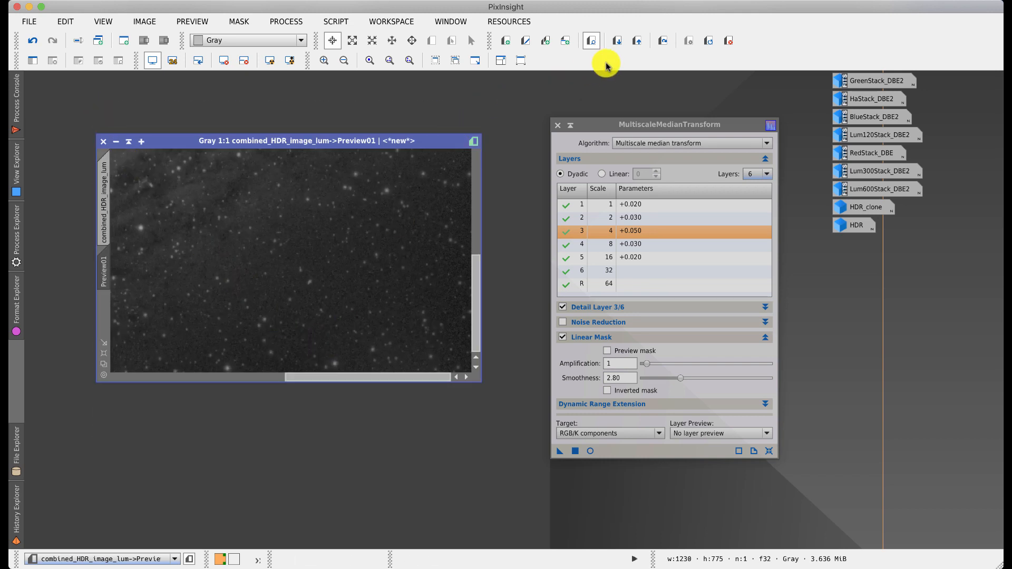
{"action": "left_click", "coordinate": [707, 41]}
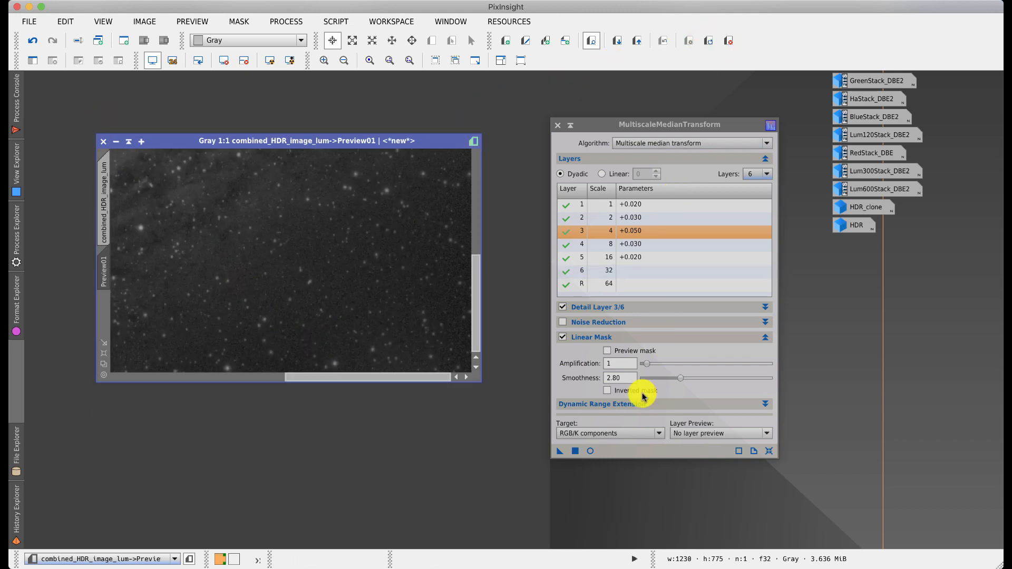
{"action": "left_click_drag", "start_coordinate": [559, 450], "coordinate": [396, 313]}
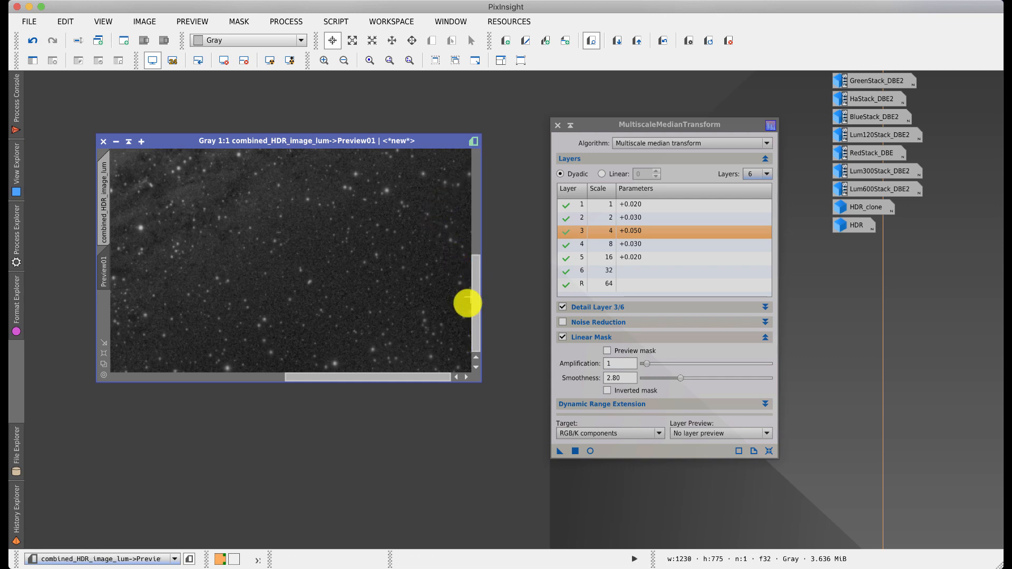
Step: Compare Preview01 before and after the masked transform, around the galaxy core, the dust lanes and the dark lower-right corner
{"action": "mouse_move", "coordinate": [476, 303]}
{"action": "left_mouse_down"}
{"action": "mouse_move", "coordinate": [479, 215]}
{"action": "mouse_move", "coordinate": [479, 317]}
{"action": "left_mouse_up"}
{"action": "left_click_drag", "start_coordinate": [361, 377], "coordinate": [402, 376]}
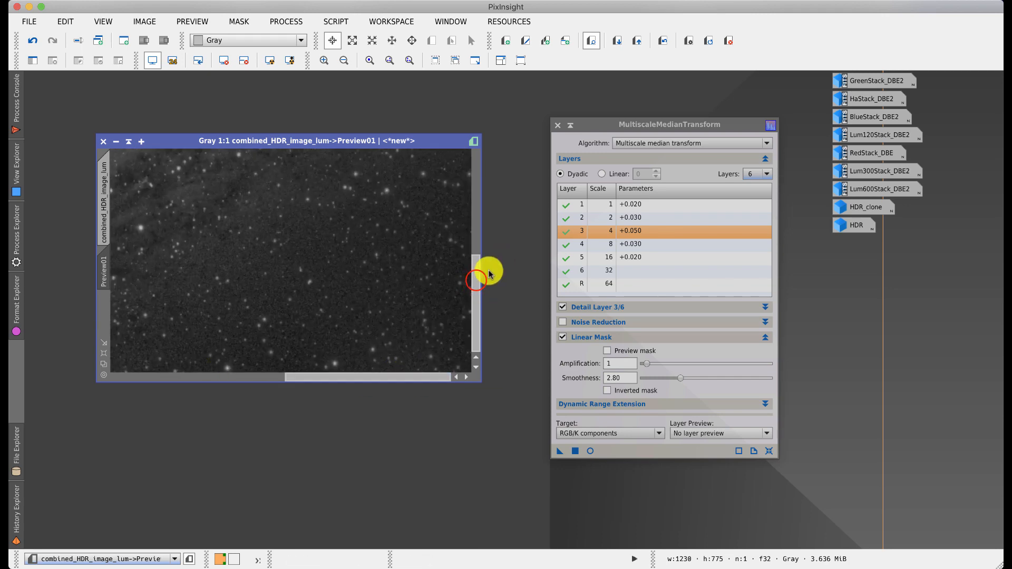
{"action": "left_click_drag", "start_coordinate": [476, 279], "coordinate": [477, 188]}
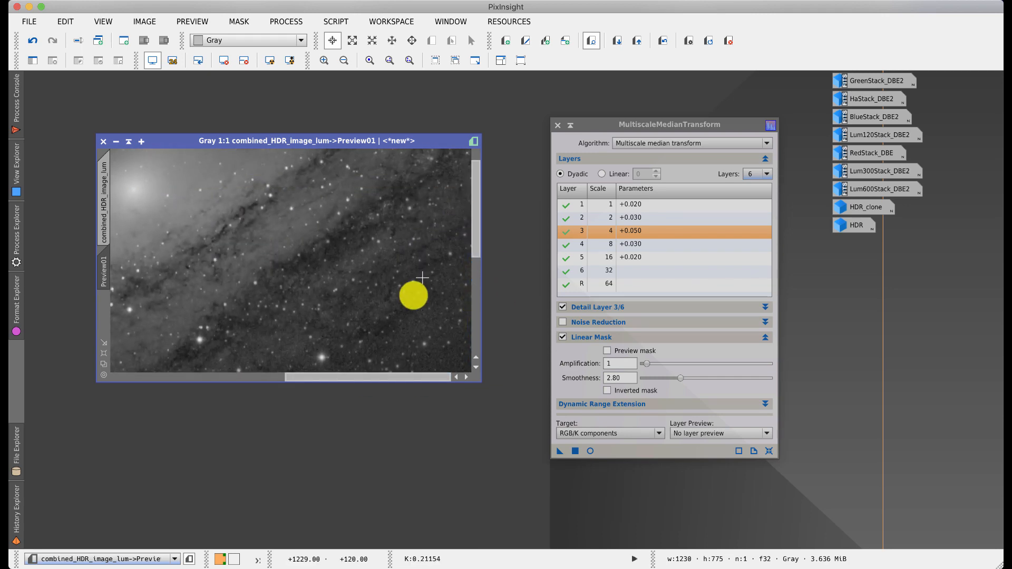
{"action": "left_click_drag", "start_coordinate": [380, 377], "coordinate": [267, 373]}
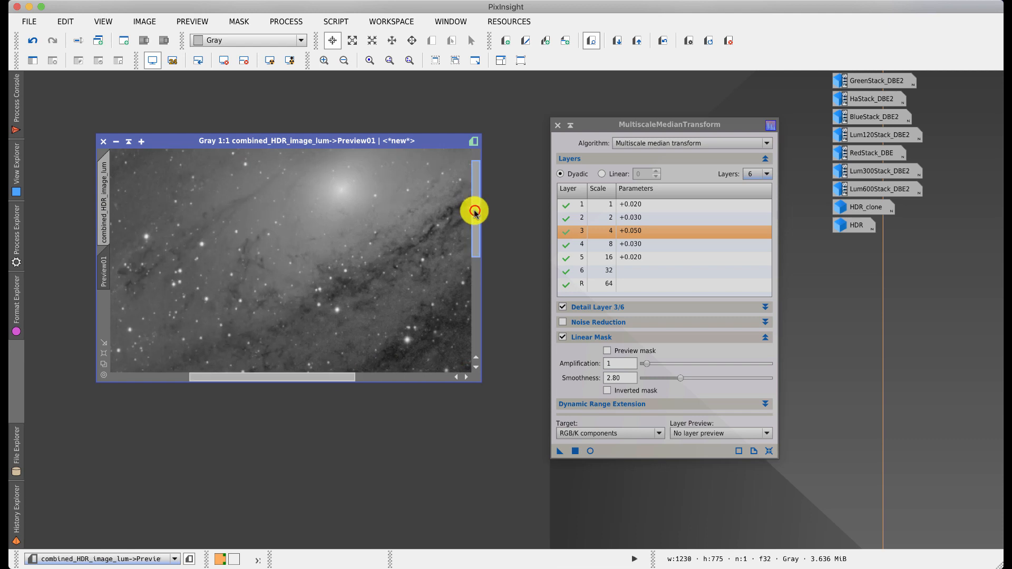
{"action": "left_click_drag", "start_coordinate": [475, 211], "coordinate": [469, 346]}
{"action": "left_click", "coordinate": [398, 377]}
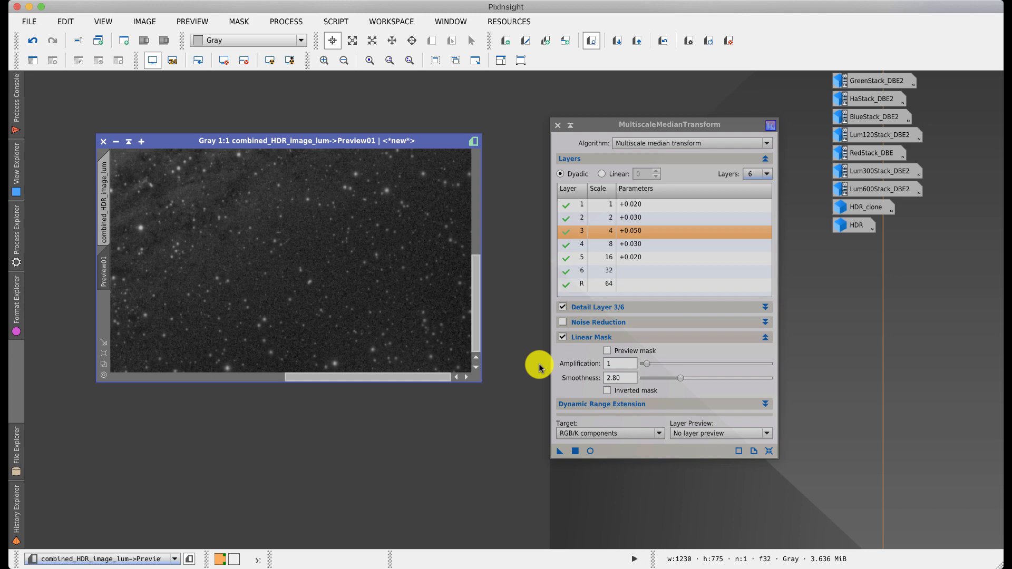
Step: Return to the full combined_HDR_image_lum view and open HistogramTransformation beside it
{"action": "left_click", "coordinate": [105, 182]}
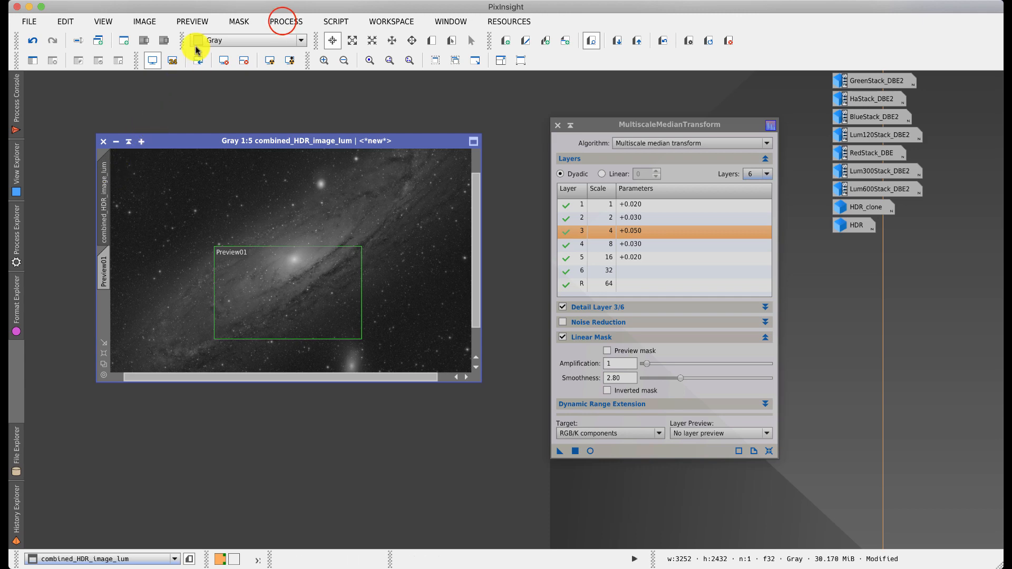
{"action": "left_click", "coordinate": [282, 22]}
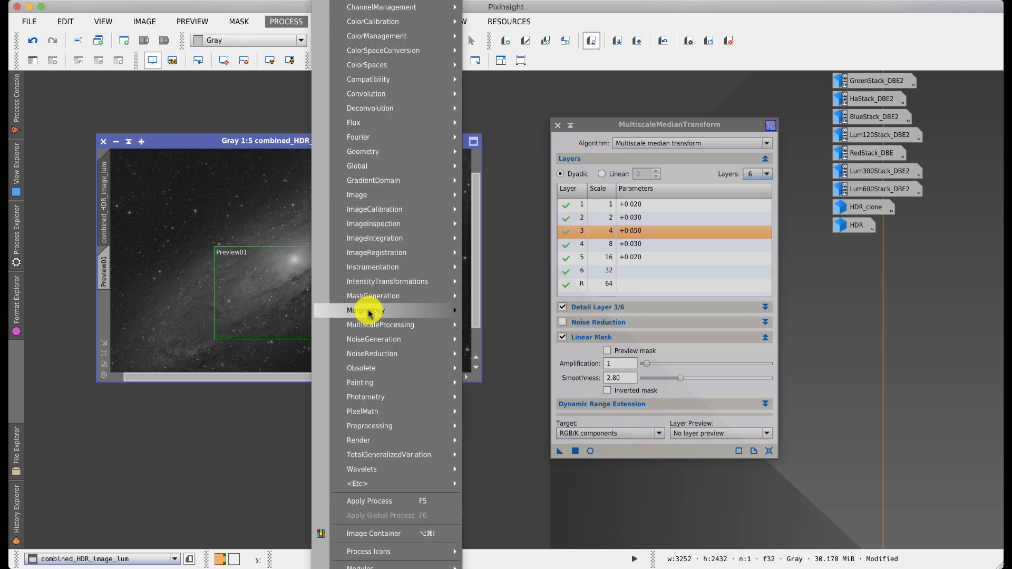
{"action": "mouse_move", "coordinate": [379, 282]}
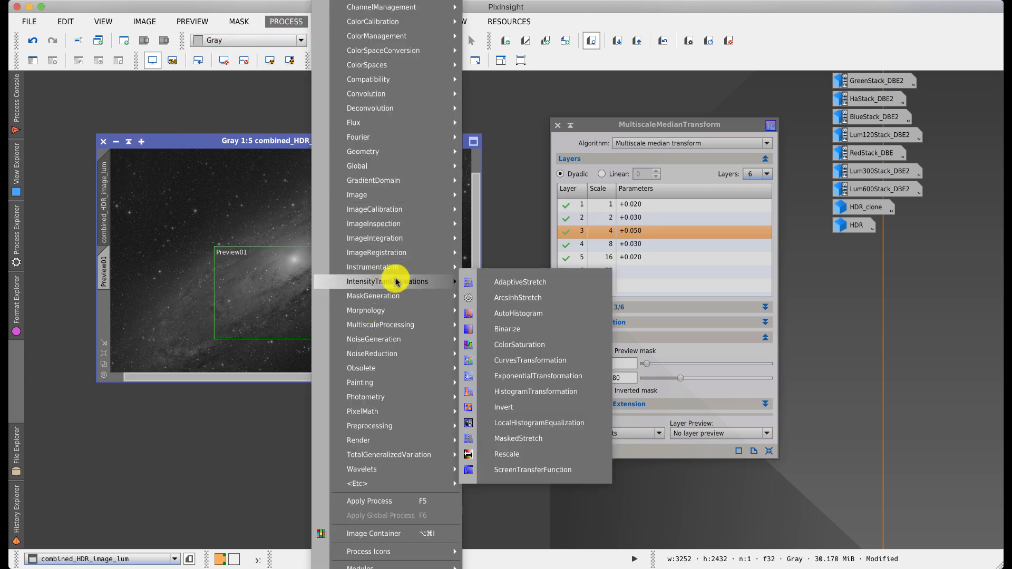
{"action": "left_click", "coordinate": [548, 391]}
{"action": "left_click", "coordinate": [698, 165]}
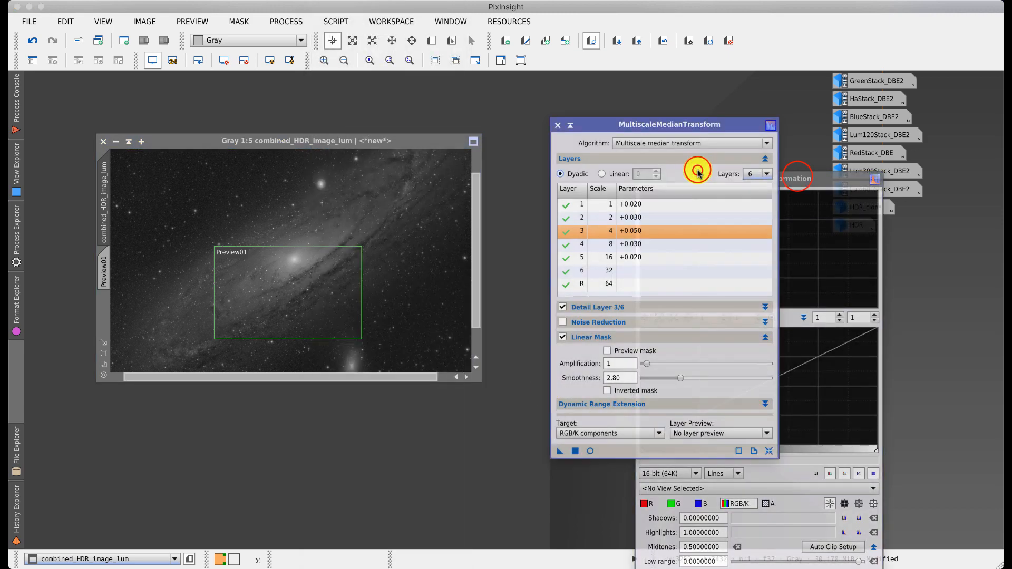
{"action": "left_click_drag", "start_coordinate": [796, 177], "coordinate": [707, 92]}
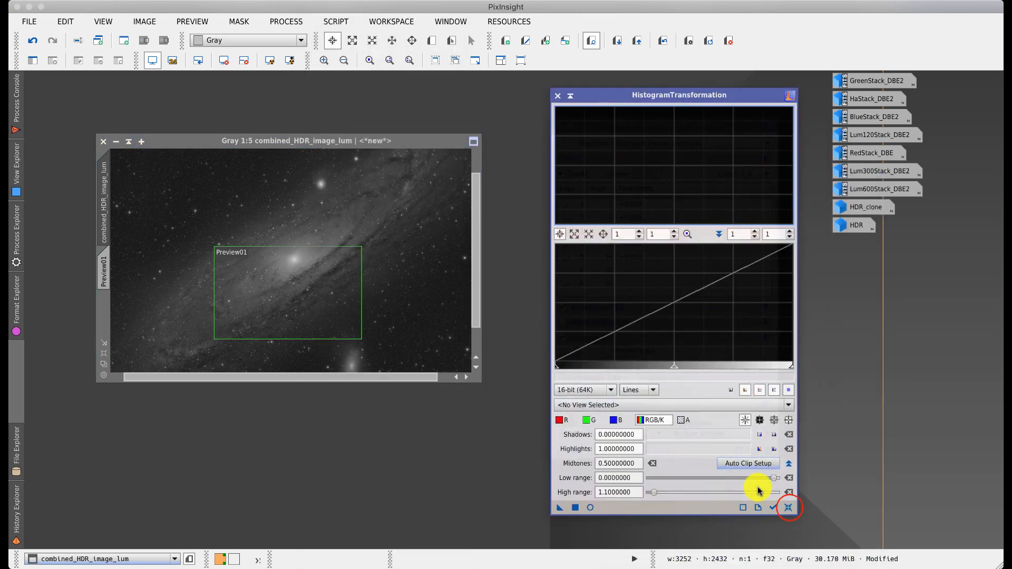
Step: Expand the dynamic range of combined_HDR_image_lum with a low range of -0.05 and a high range of 1.1
{"action": "left_click", "coordinate": [604, 493]}
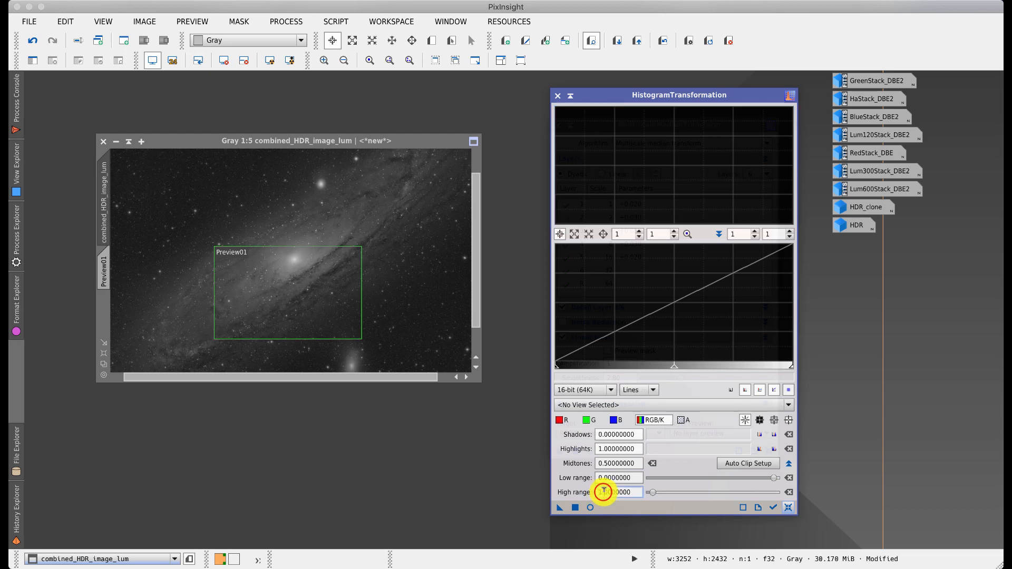
{"action": "left_click", "coordinate": [611, 477]}
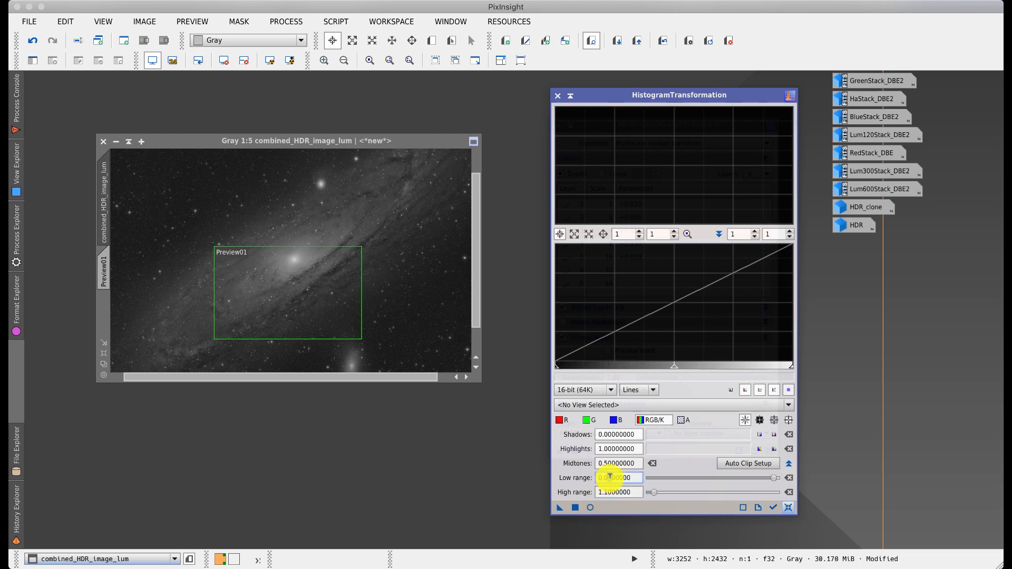
{"action": "type", "text": "5"}
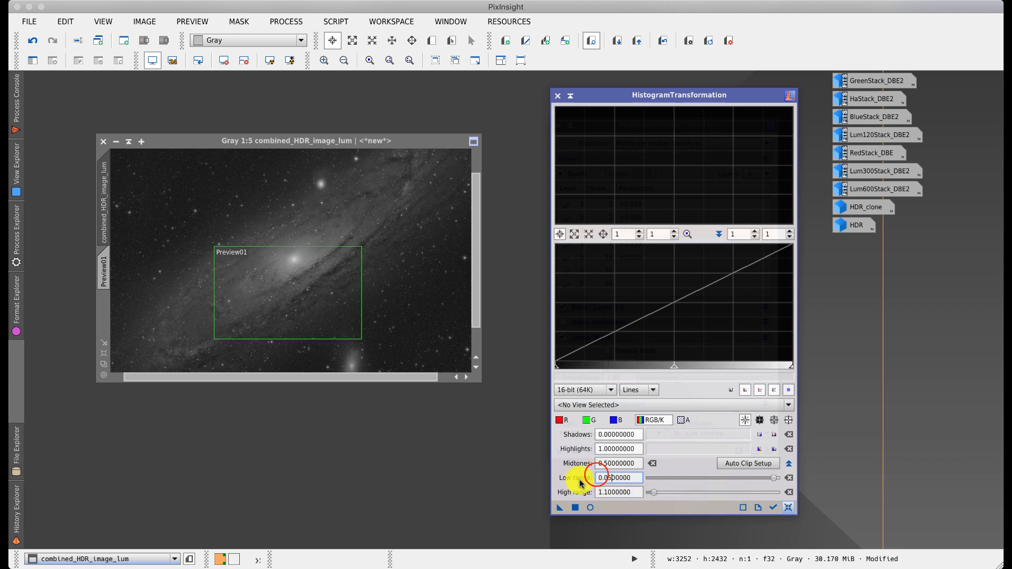
{"action": "left_click", "coordinate": [596, 475]}
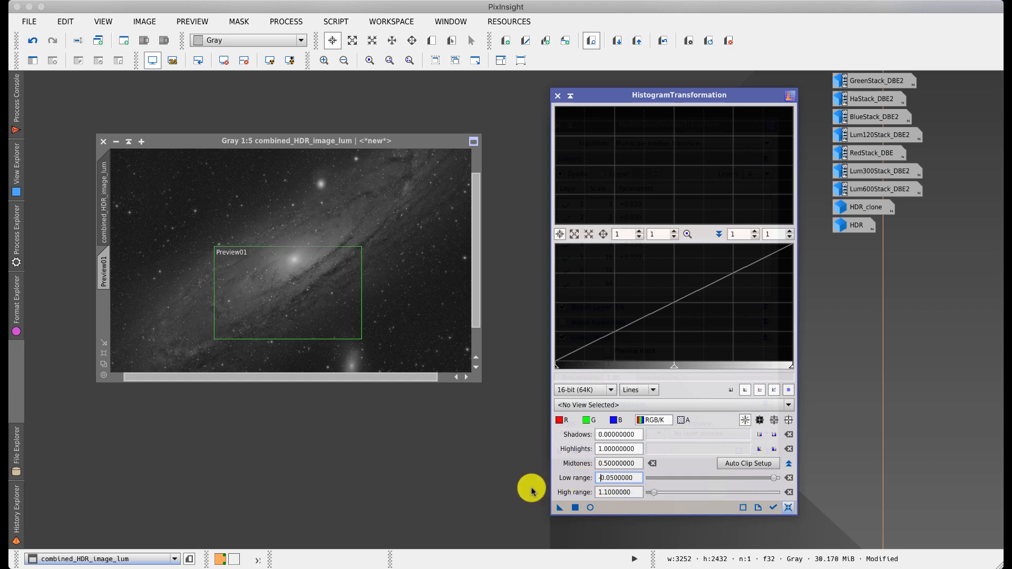
{"action": "type", "text": "-"}
{"action": "left_click", "coordinate": [559, 509]}
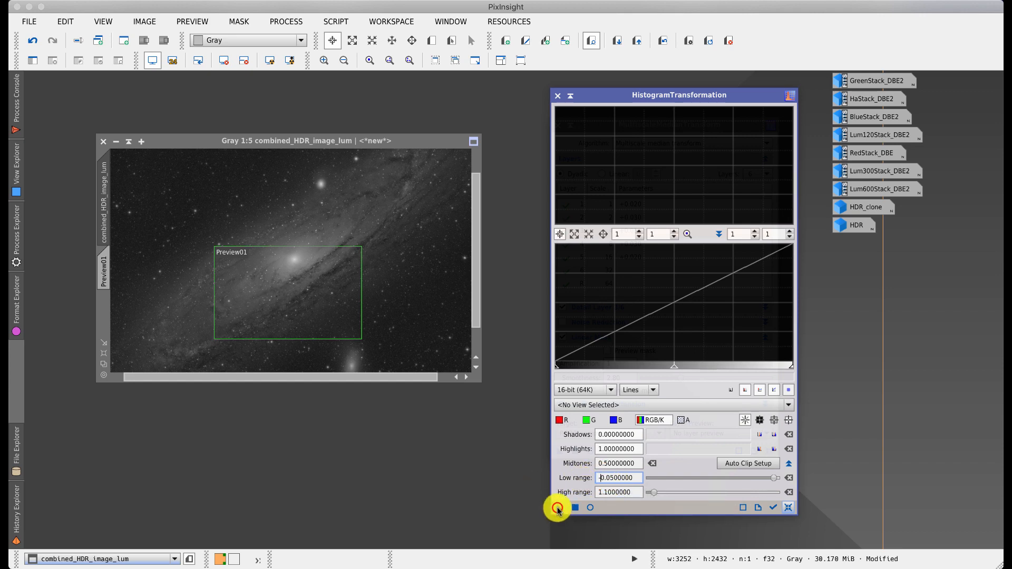
{"action": "left_click_drag", "start_coordinate": [558, 510], "coordinate": [430, 307]}
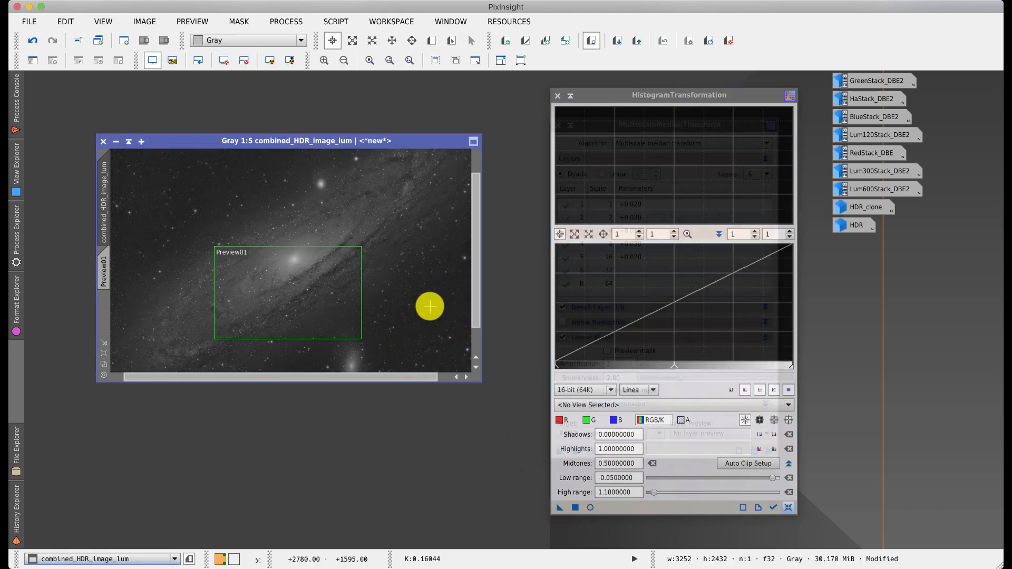
Step: Duplicate the full luminance image, collapse MultiscaleMedianTransform and bring HistogramTransformation back up for the clone
{"action": "left_click", "coordinate": [570, 95]}
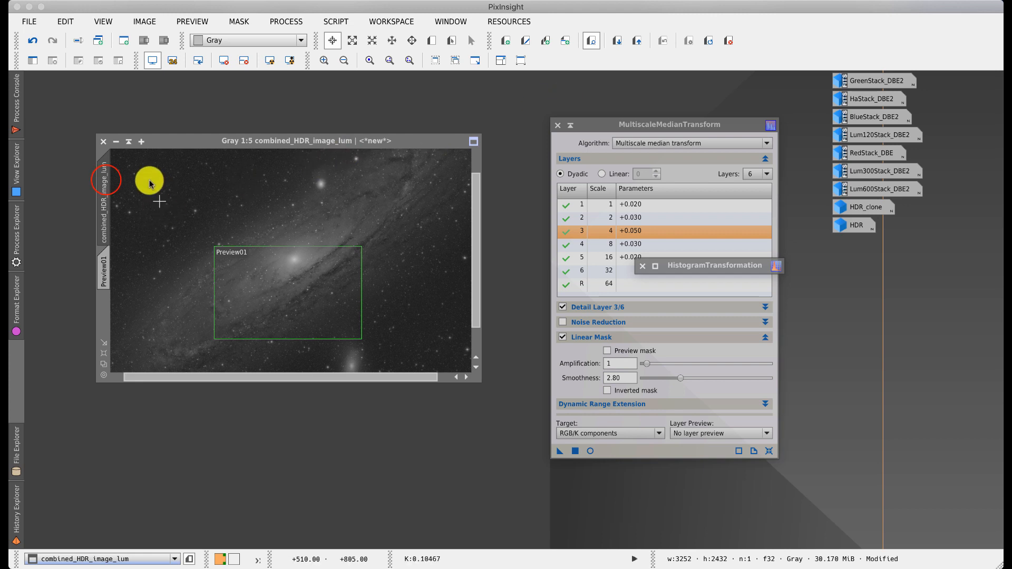
{"action": "left_click", "coordinate": [106, 180]}
{"action": "left_click_drag", "start_coordinate": [106, 180], "coordinate": [71, 188]}
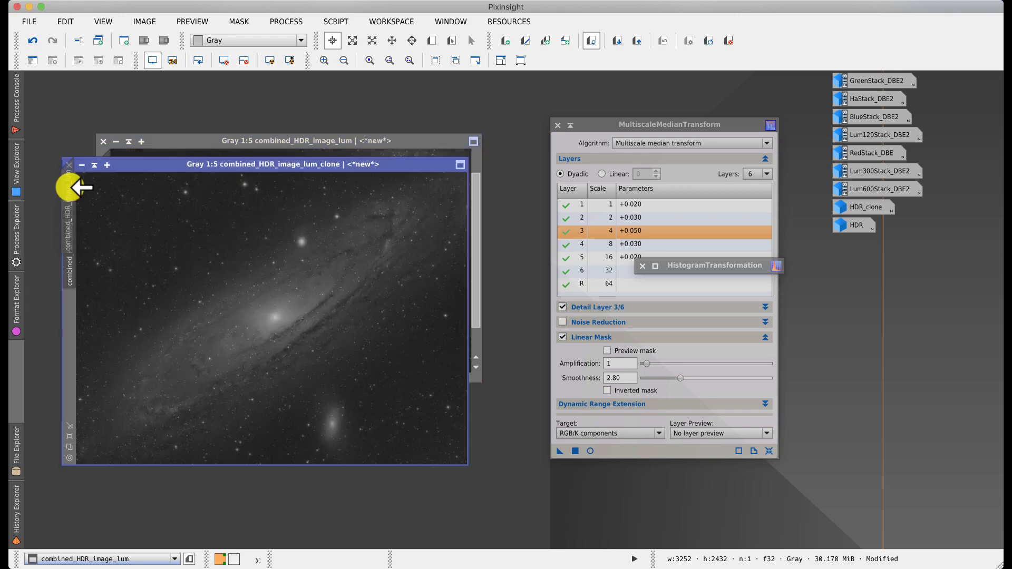
{"action": "left_click", "coordinate": [571, 125]}
{"action": "double_click", "coordinate": [678, 264]}
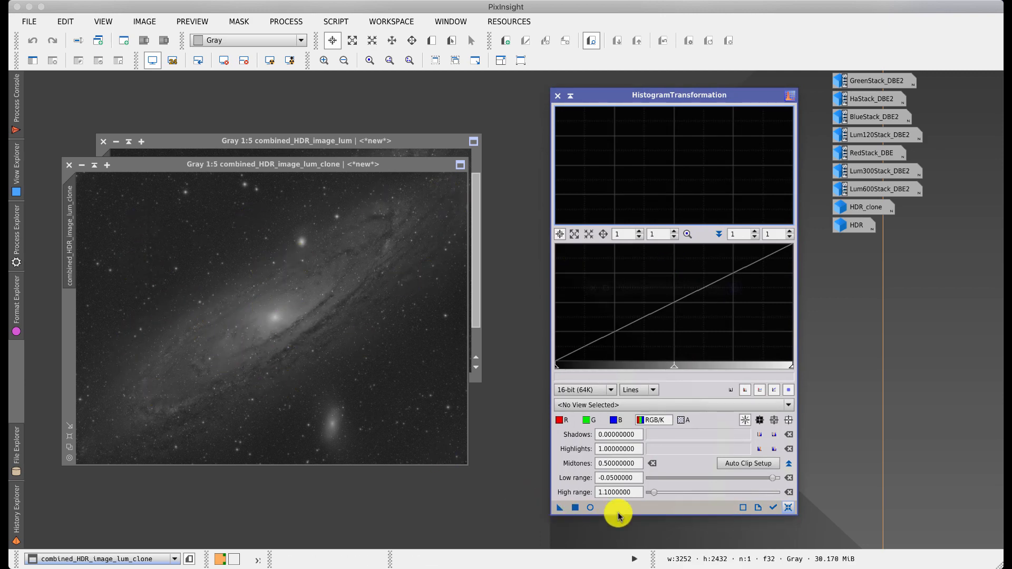
Step: With real-time preview and view tracking on, set the clone's histogram shadows to about 0.177 and midtones to about 0.089
{"action": "left_click", "coordinate": [589, 507]}
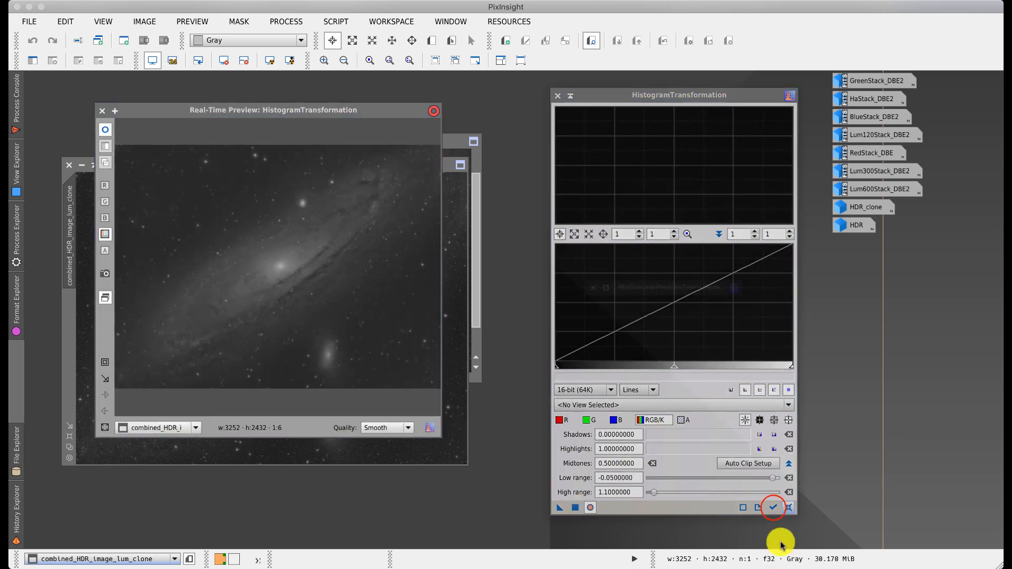
{"action": "left_click", "coordinate": [771, 507]}
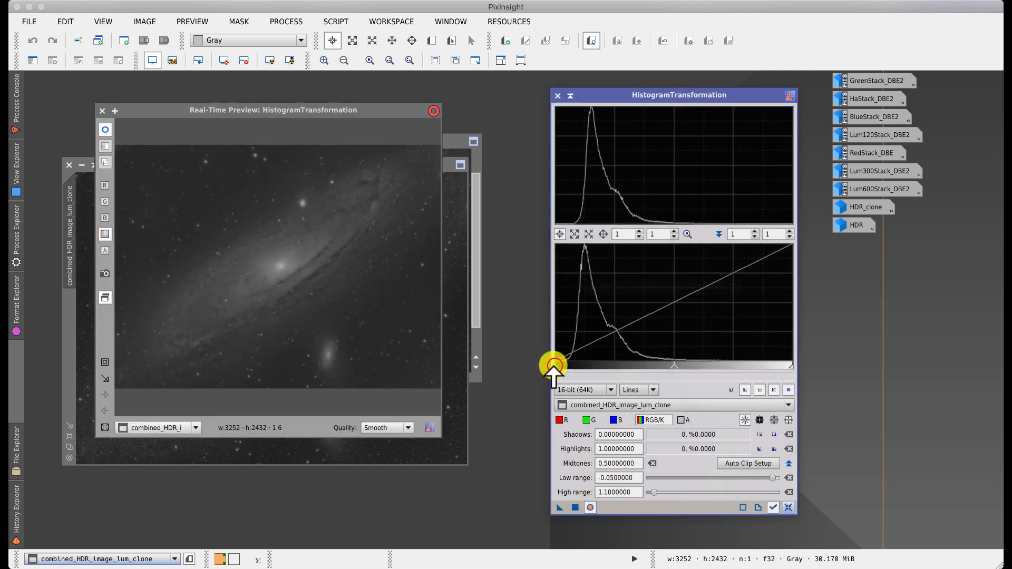
{"action": "left_click_drag", "start_coordinate": [557, 365], "coordinate": [591, 366]}
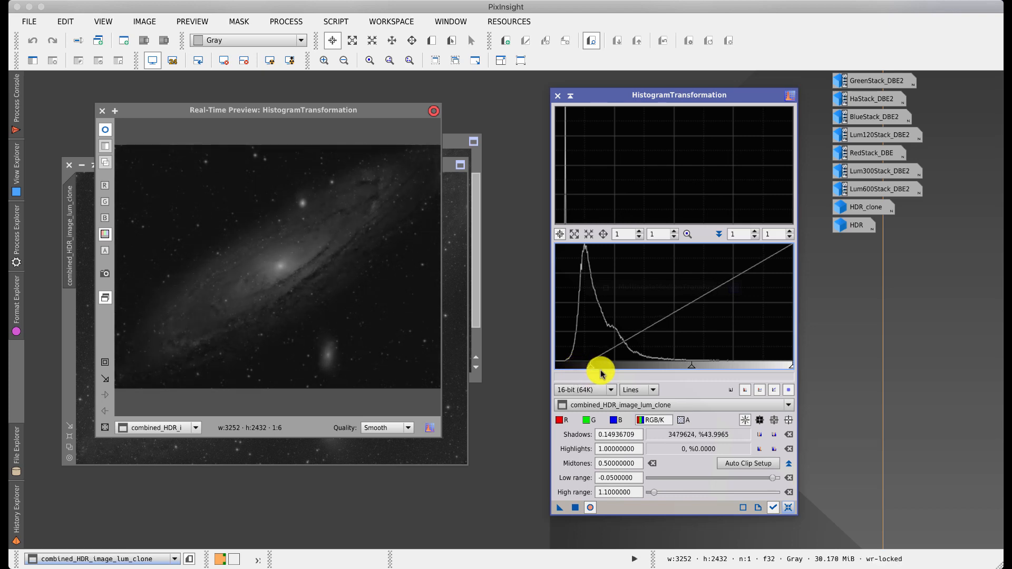
{"action": "left_click_drag", "start_coordinate": [692, 366], "coordinate": [596, 365]}
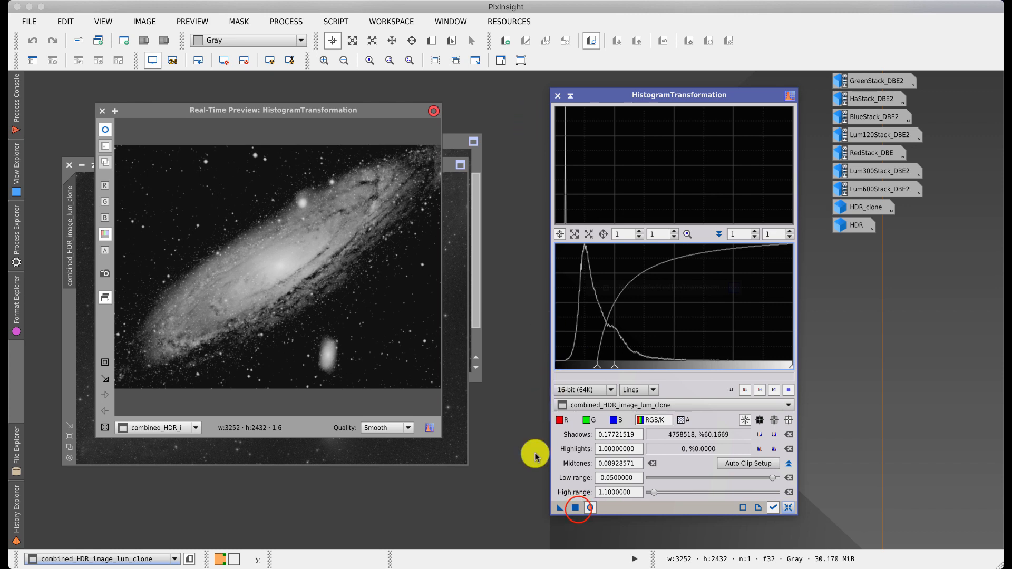
Step: Apply the histogram stretch to combined_HDR_image_lum_clone and close the real-time preview
{"action": "left_click_drag", "start_coordinate": [560, 507], "coordinate": [578, 511]}
{"action": "left_click", "coordinate": [577, 509]}
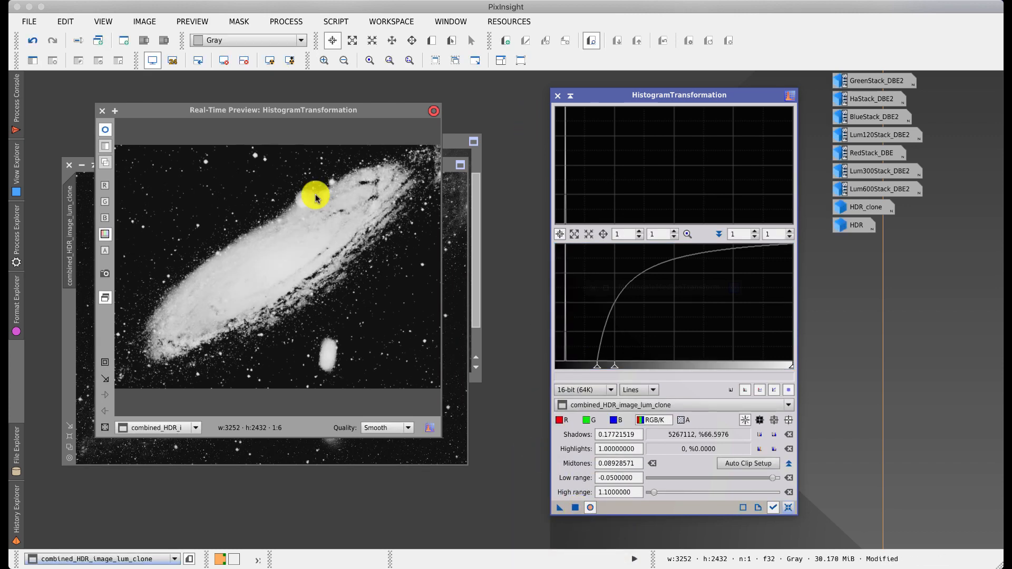
{"action": "left_click", "coordinate": [101, 111]}
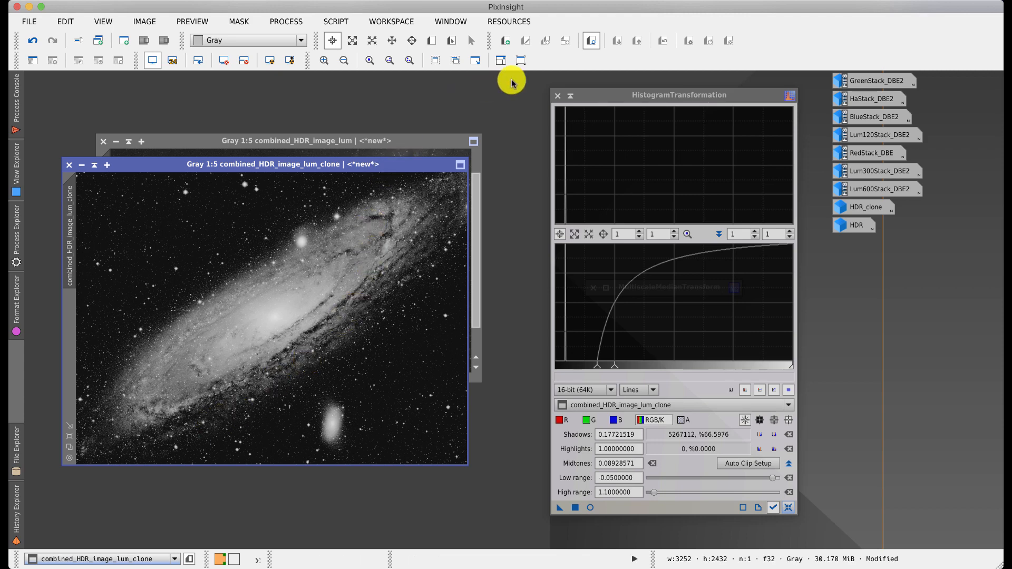
Step: Blur combined_HDR_image_lum_clone with a parametric Convolution using a StdDev of 4.00
{"action": "left_click", "coordinate": [287, 24]}
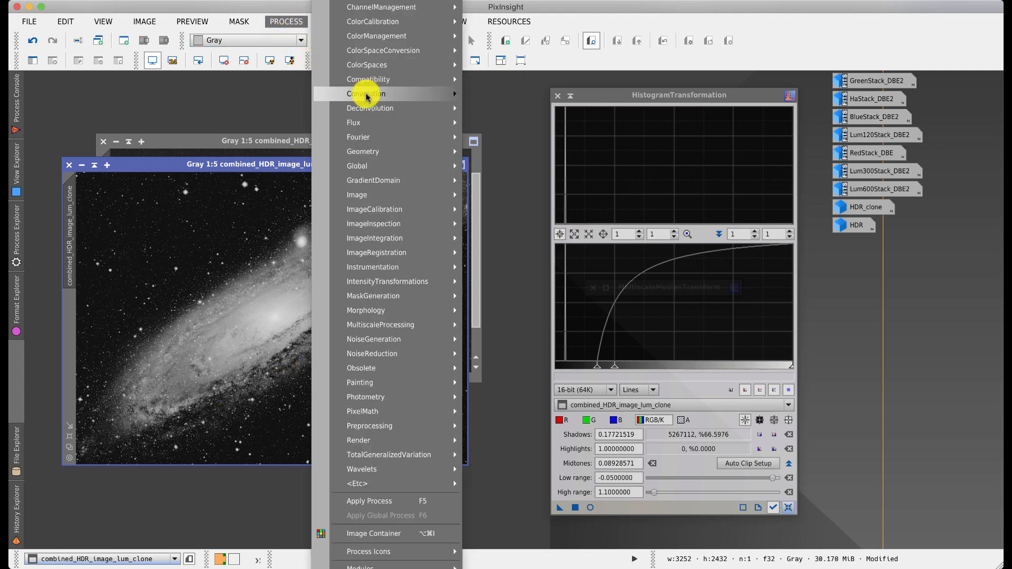
{"action": "mouse_move", "coordinate": [368, 95]}
{"action": "left_click", "coordinate": [490, 98]}
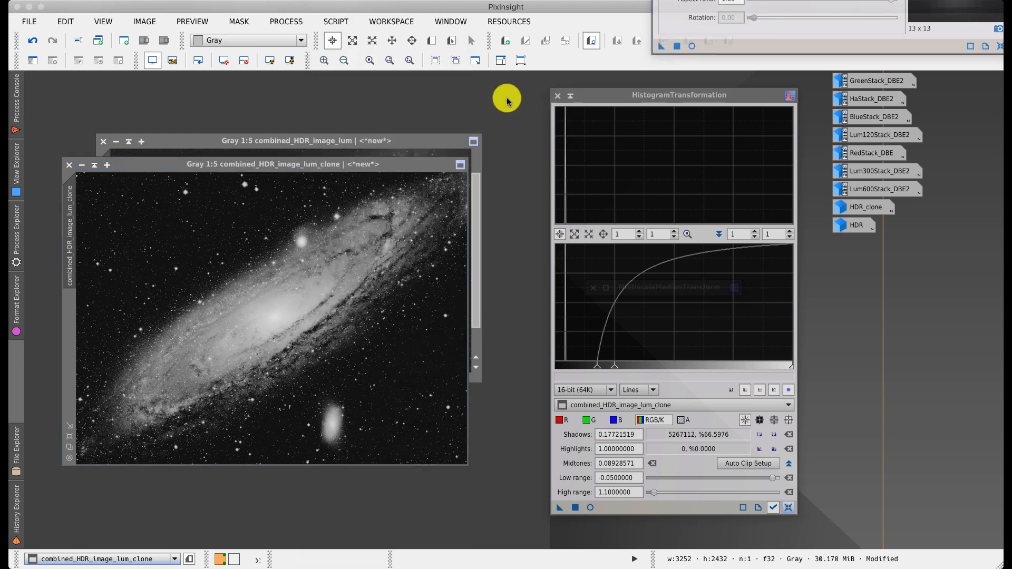
{"action": "left_click_drag", "start_coordinate": [757, 0], "coordinate": [655, 209]}
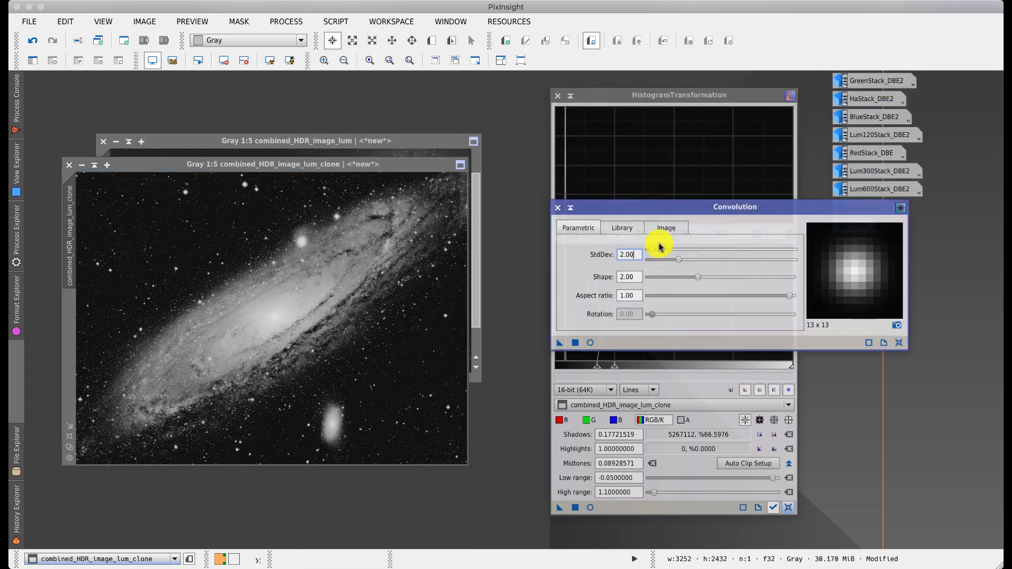
{"action": "left_click_drag", "start_coordinate": [679, 259], "coordinate": [677, 259]}
{"action": "left_click_drag", "start_coordinate": [688, 259], "coordinate": [707, 260]}
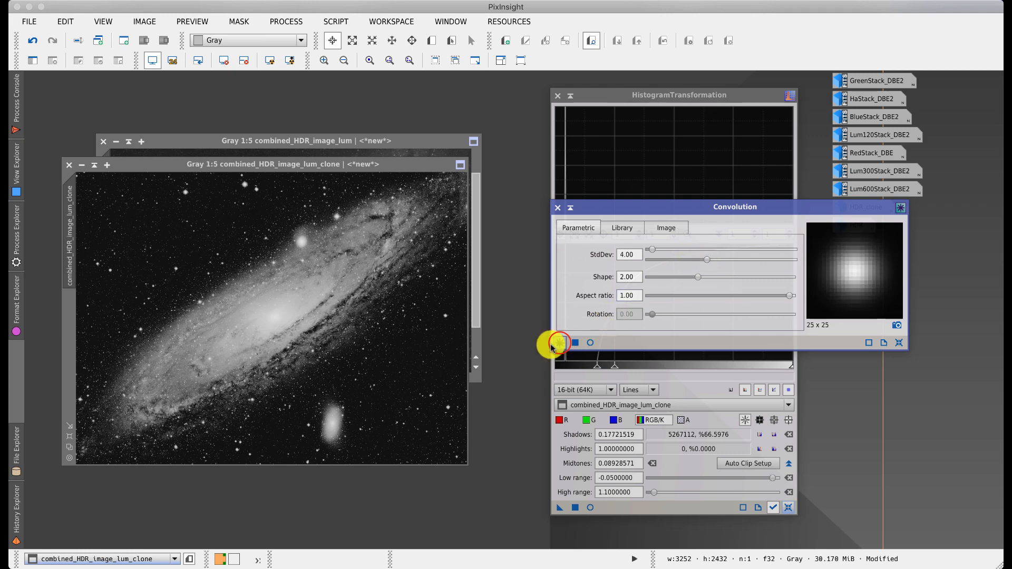
{"action": "left_click_drag", "start_coordinate": [563, 345], "coordinate": [388, 352]}
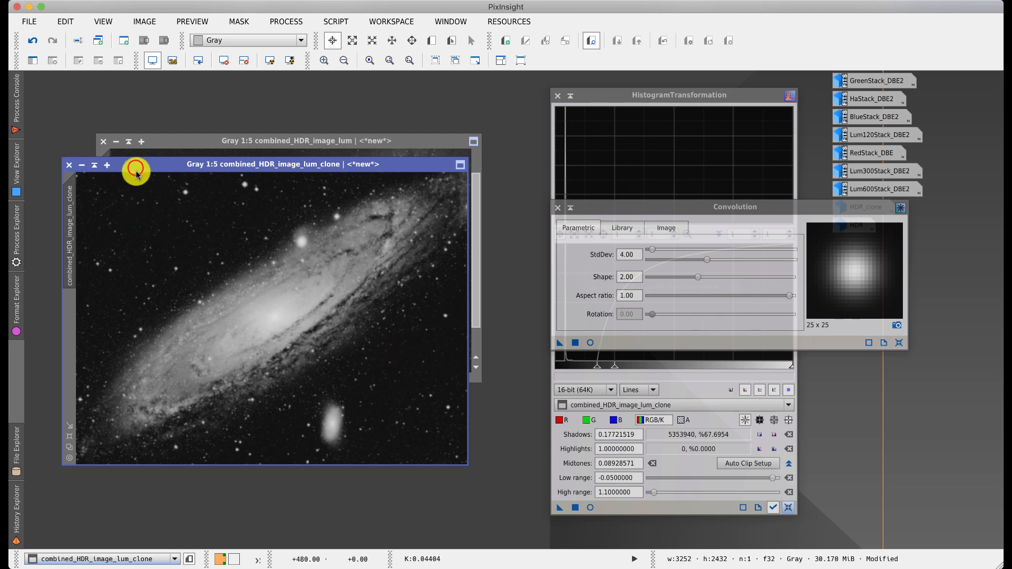
Step: Move the blurred clone clear of the original luminance image and rename it lumMask
{"action": "left_click_drag", "start_coordinate": [136, 165], "coordinate": [244, 156]}
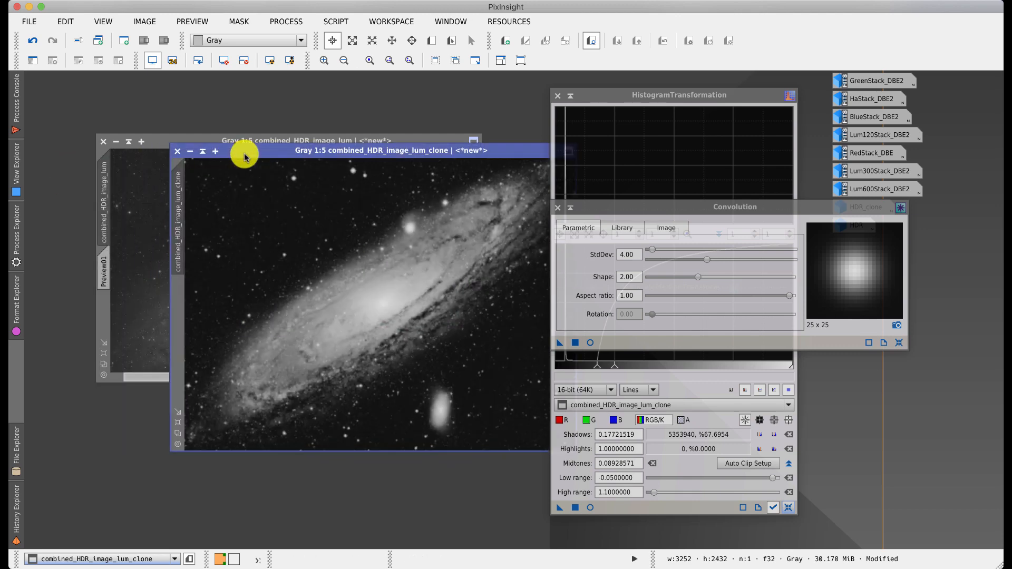
{"action": "left_click", "coordinate": [78, 41]}
{"action": "type", "text": "lu"}
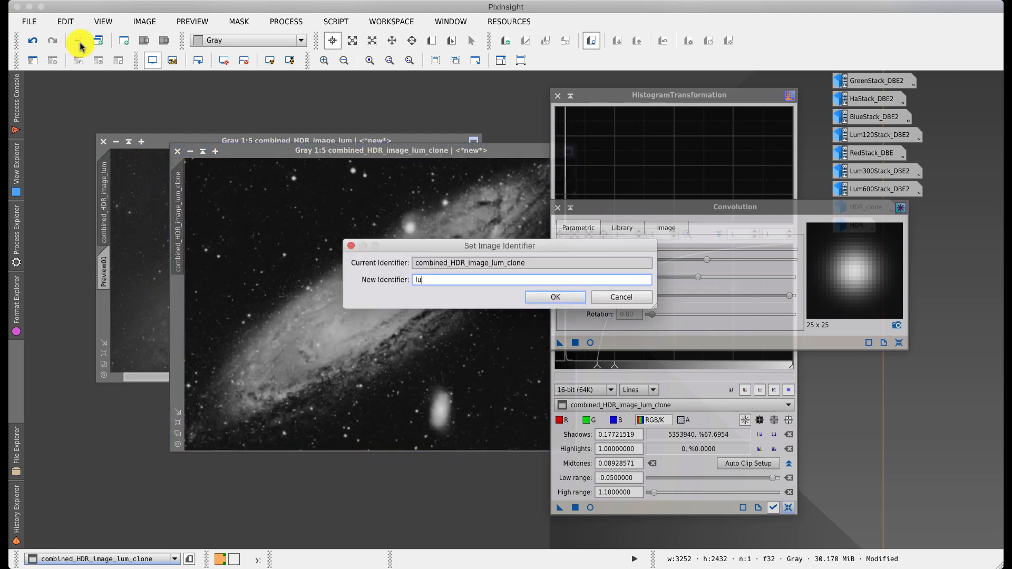
{"action": "type", "text": "mMask"}
{"action": "key", "text": "Return"}
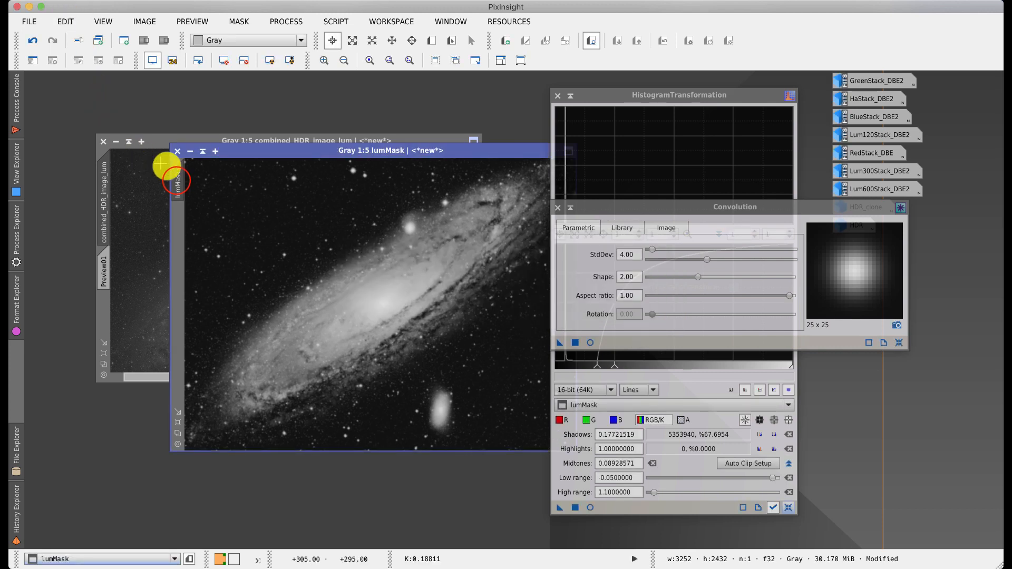
Step: Apply lumMask as the mask of combined_HDR_image_lum, iconize lumMask and park its icon beside the other image icons
{"action": "left_click_drag", "start_coordinate": [179, 181], "coordinate": [100, 316]}
{"action": "left_click", "coordinate": [193, 153]}
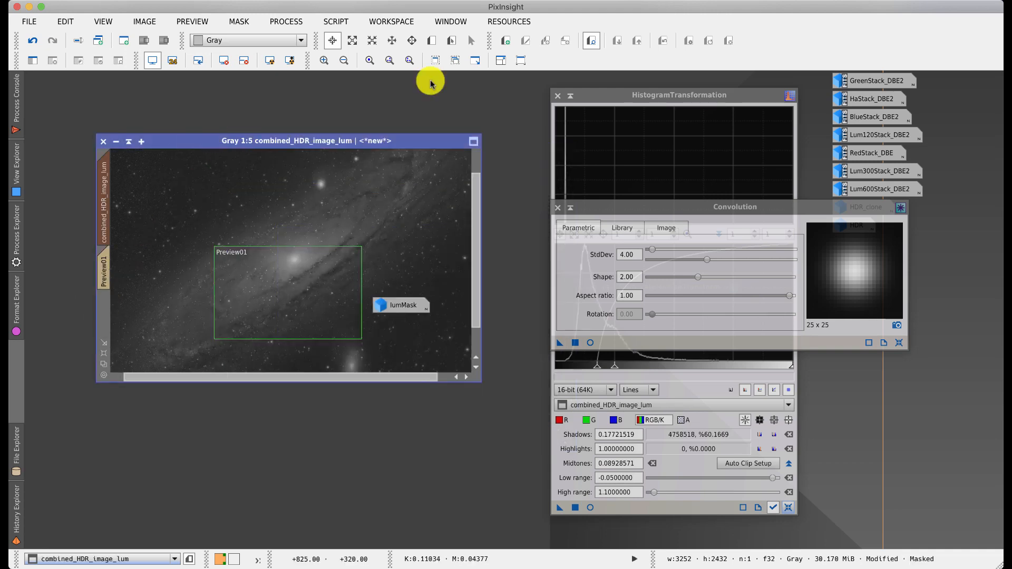
{"action": "left_click_drag", "start_coordinate": [422, 308], "coordinate": [946, 258]}
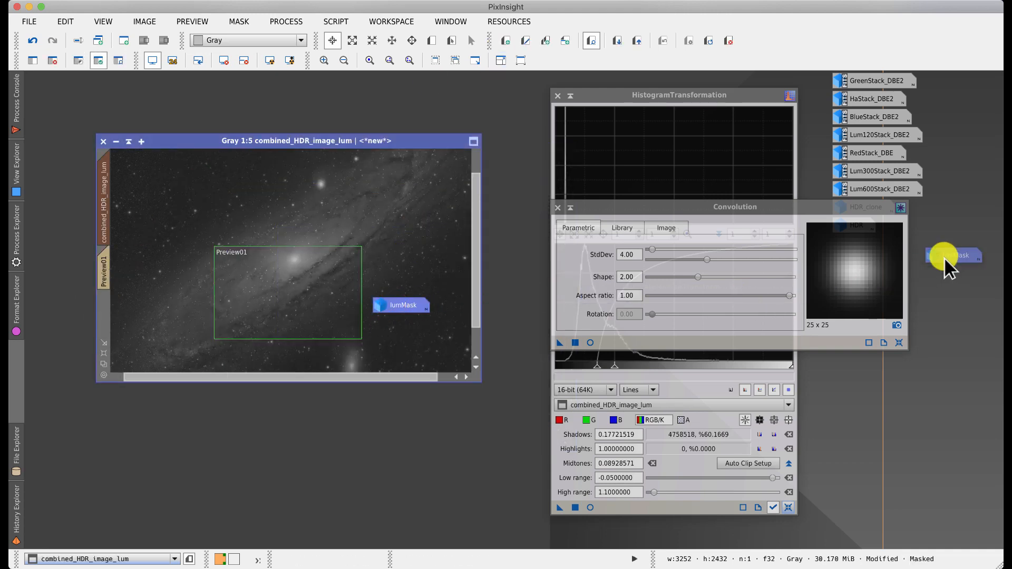
Step: Collapse the Convolution window and move HistogramTransformation slightly closer to the luminance image
{"action": "left_click", "coordinate": [570, 212]}
{"action": "left_click", "coordinate": [570, 212]}
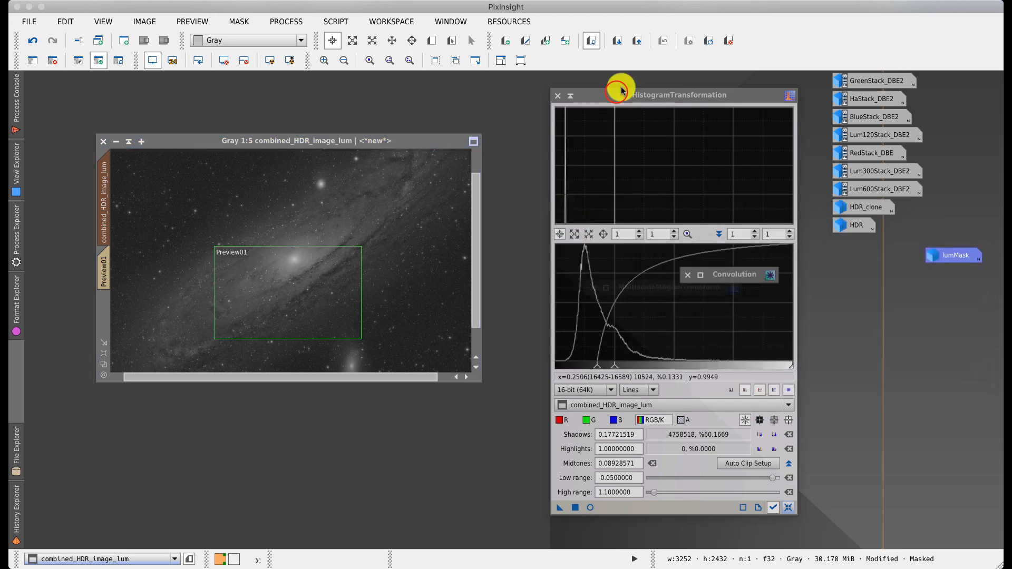
{"action": "left_click_drag", "start_coordinate": [614, 91], "coordinate": [579, 100]}
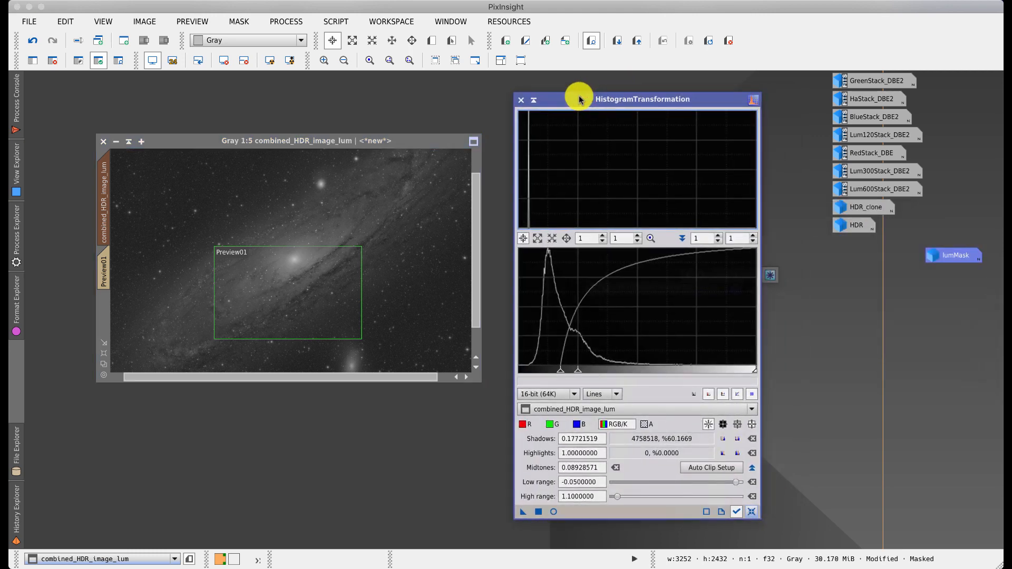
Step: Restore lumMask from its icon to examine the blurred mask, and iconize it again
{"action": "left_click", "coordinate": [960, 255]}
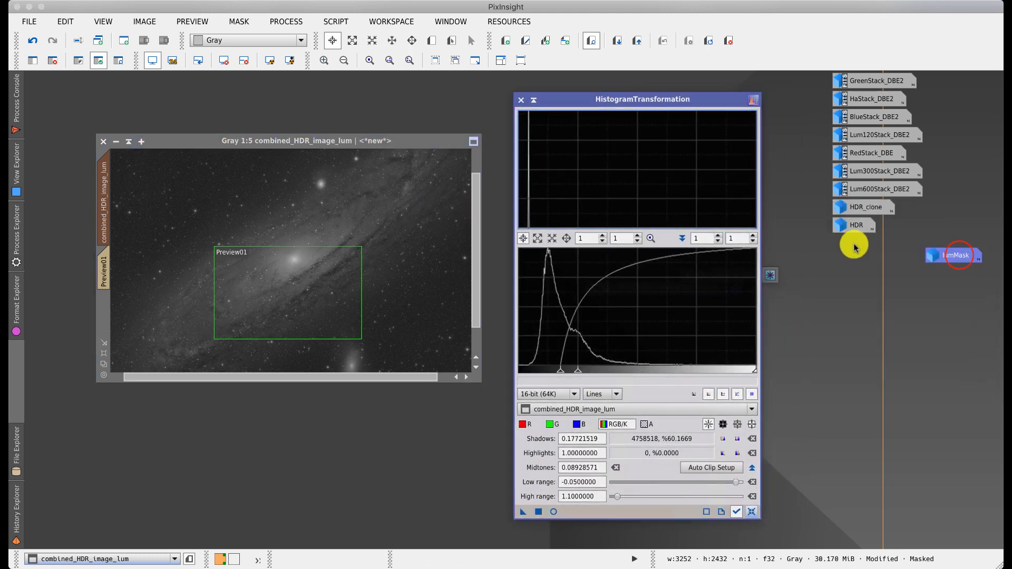
{"action": "double_click", "coordinate": [959, 257]}
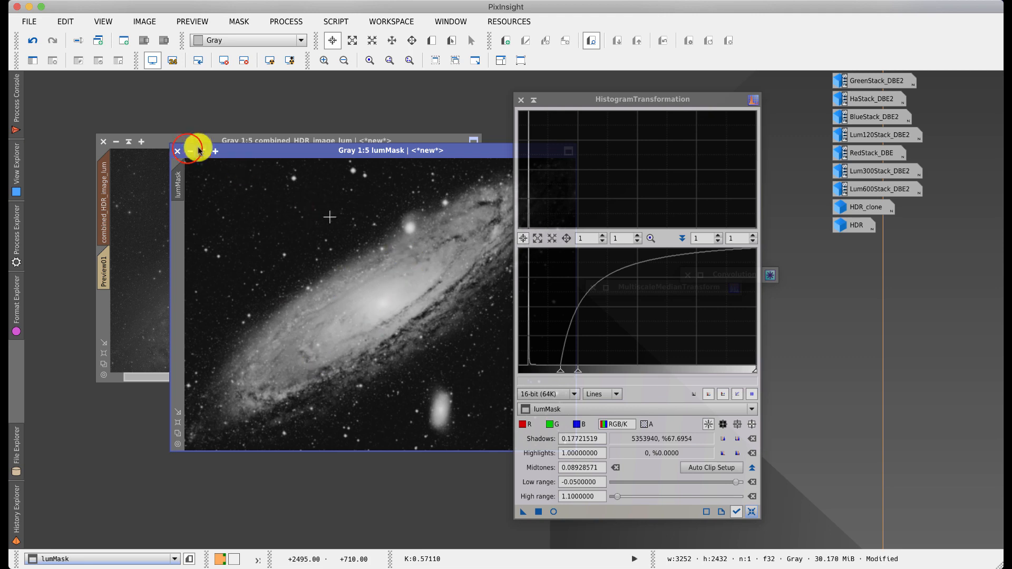
{"action": "left_click", "coordinate": [189, 151]}
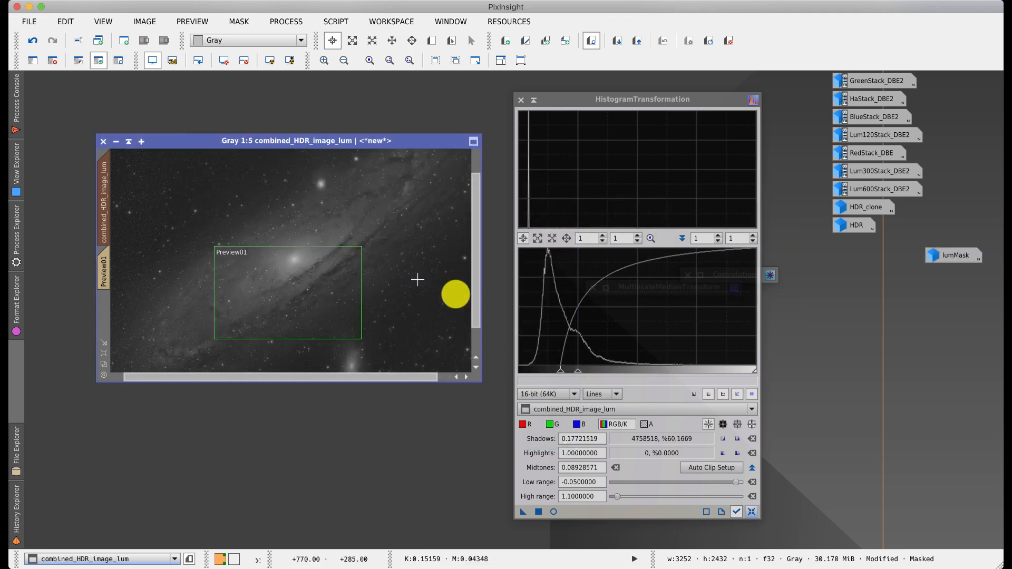
Step: Swap HistogramTransformation for MultiscaleMedianTransform, turn off its linear mask and apply it to the masked combined_HDR_image_lum
{"action": "left_click_drag", "start_coordinate": [533, 100], "coordinate": [586, 182]}
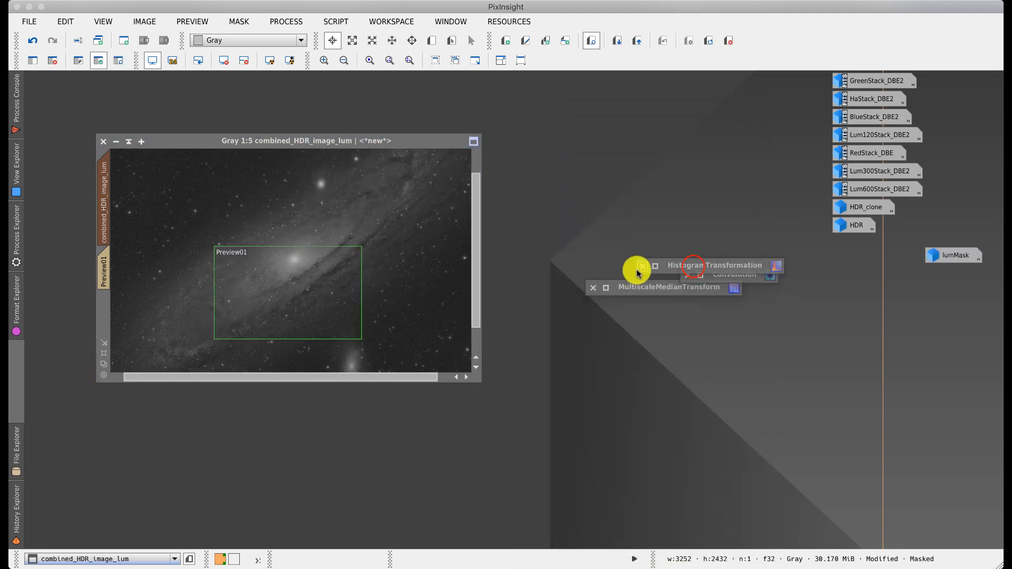
{"action": "left_click_drag", "start_coordinate": [692, 269], "coordinate": [707, 216]}
{"action": "double_click", "coordinate": [656, 289]}
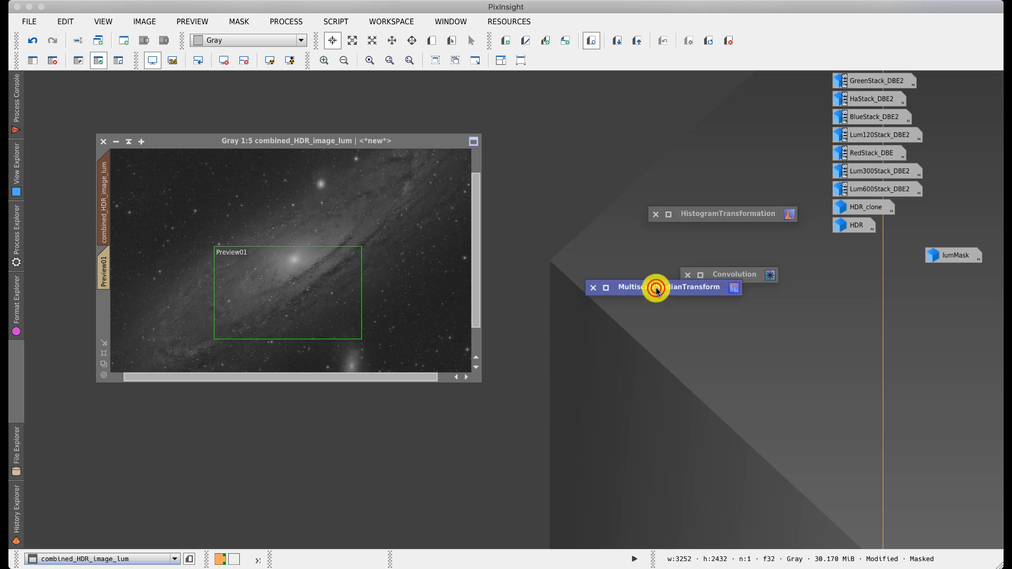
{"action": "left_click_drag", "start_coordinate": [589, 128], "coordinate": [583, 120]}
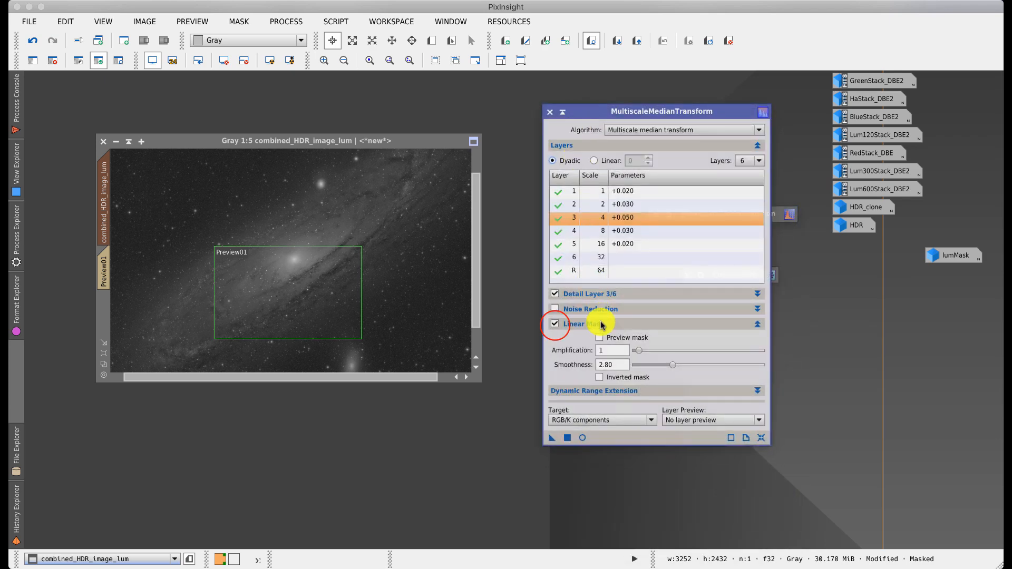
{"action": "left_click", "coordinate": [556, 325]}
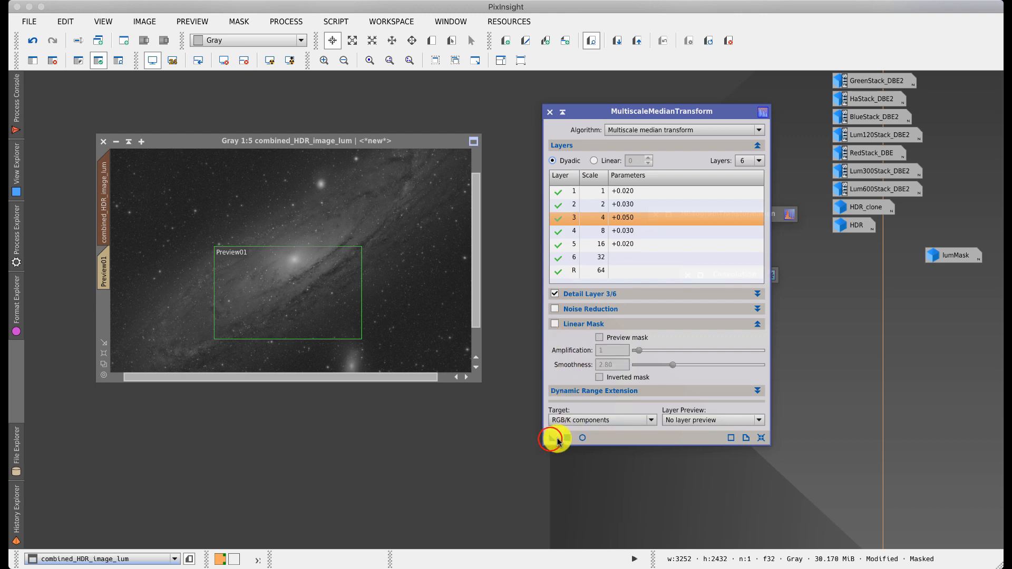
{"action": "left_click_drag", "start_coordinate": [551, 439], "coordinate": [442, 325]}
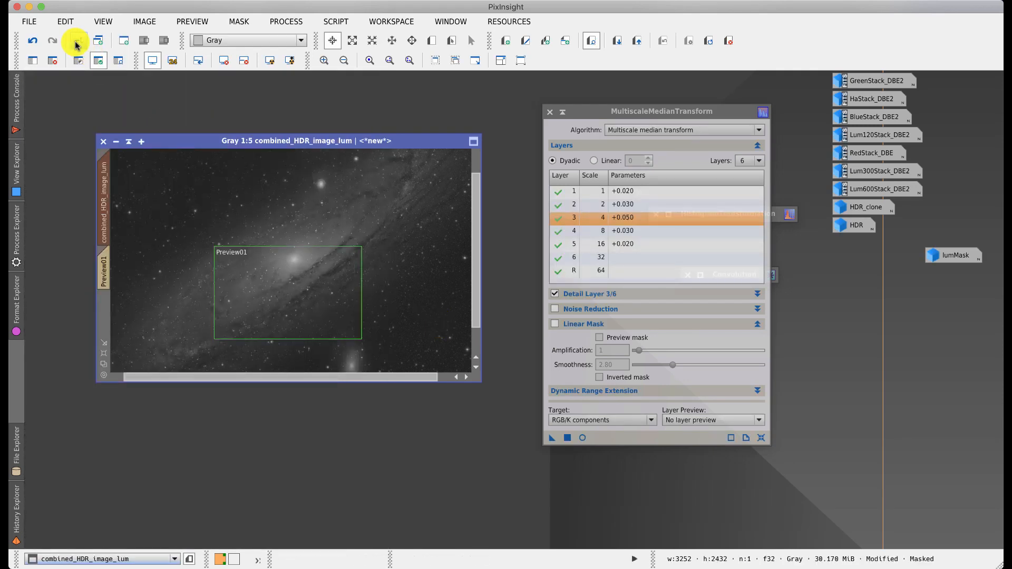
Step: Compare combined_HDR_image_lum before and after the sharpening at 1:2 zoom, on the galaxy core and the background stars
{"action": "left_click", "coordinate": [32, 40]}
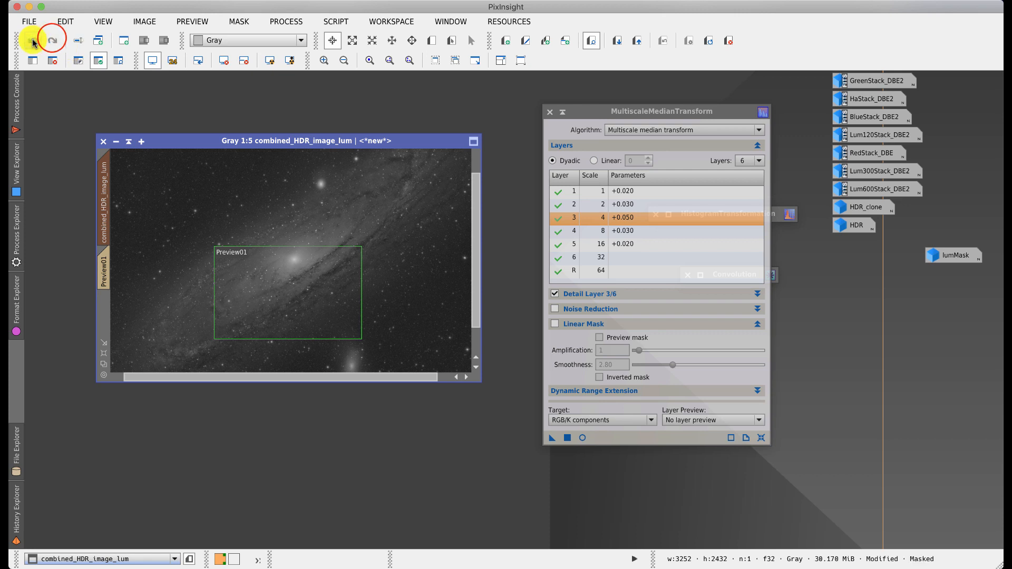
{"action": "left_click", "coordinate": [51, 40]}
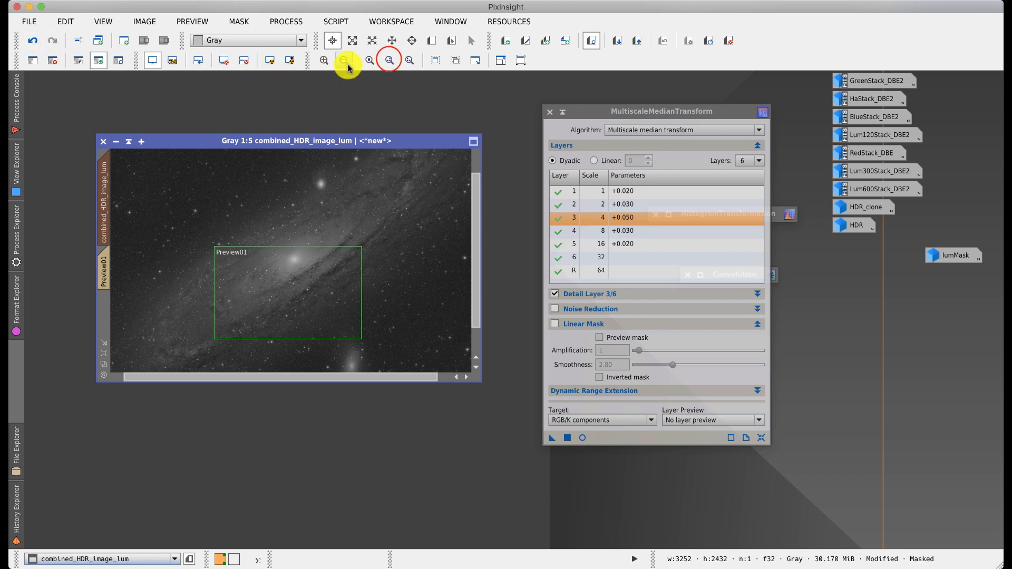
{"action": "left_click", "coordinate": [388, 60]}
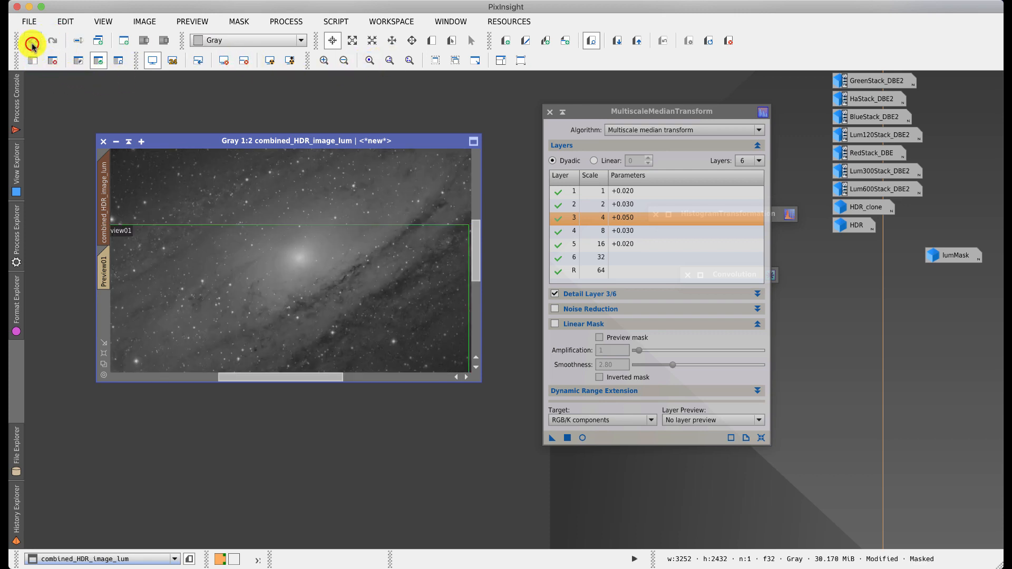
{"action": "left_click", "coordinate": [55, 42]}
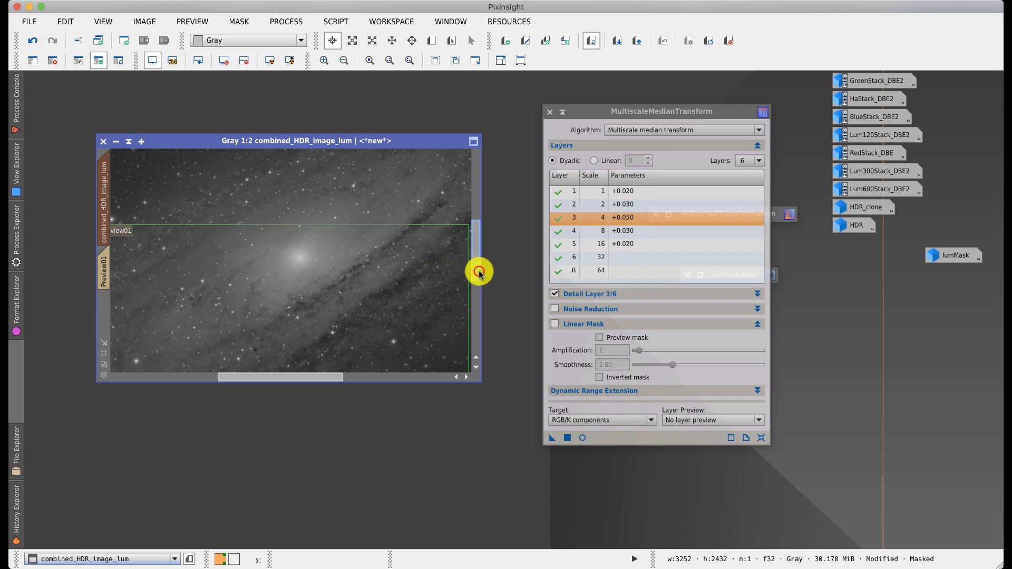
{"action": "left_click_drag", "start_coordinate": [479, 272], "coordinate": [479, 345]}
{"action": "left_click_drag", "start_coordinate": [330, 378], "coordinate": [468, 380]}
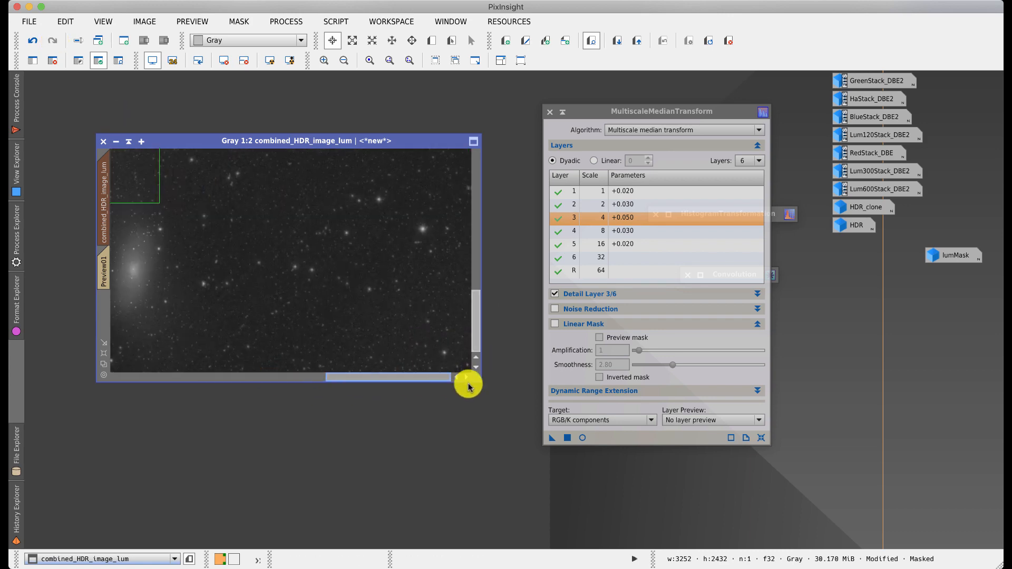
{"action": "left_click", "coordinate": [36, 40]}
{"action": "left_click", "coordinate": [53, 41]}
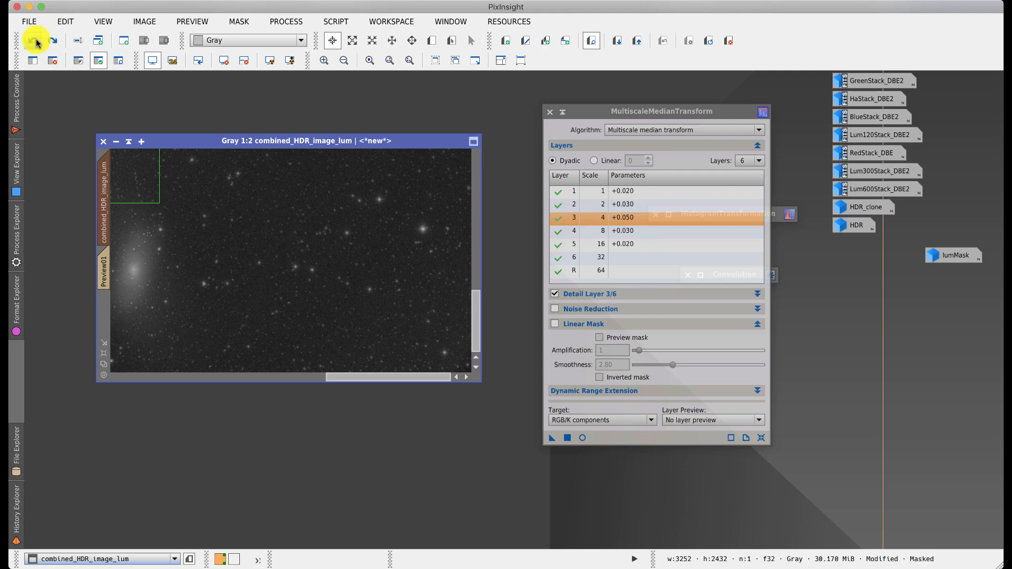
{"action": "mouse_move", "coordinate": [112, 173]}
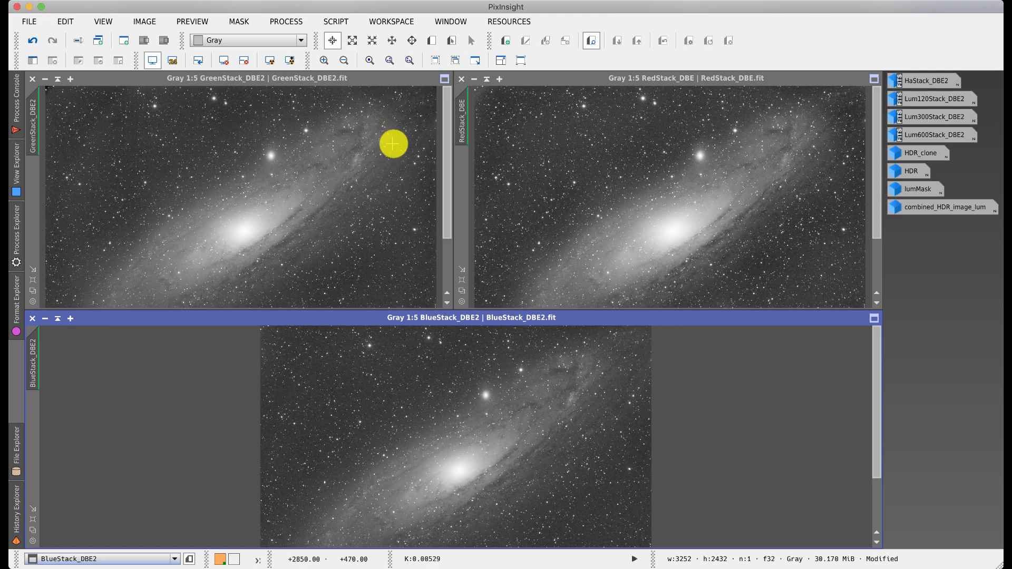
Step: Open ChannelCombination in RGB color space and assign RedStack_DBE as the red channel source
{"action": "left_click", "coordinate": [287, 22]}
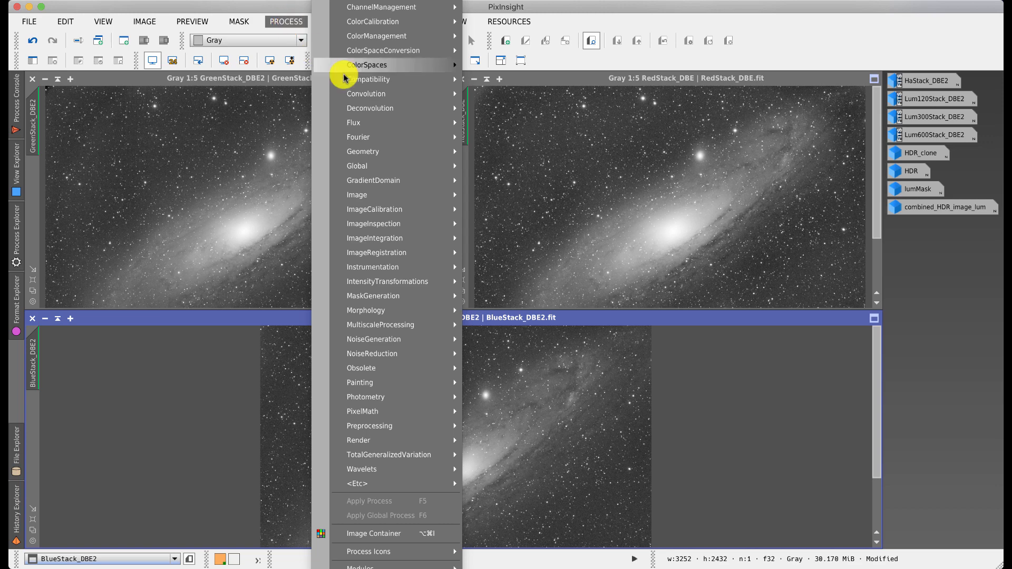
{"action": "mouse_move", "coordinate": [363, 68]}
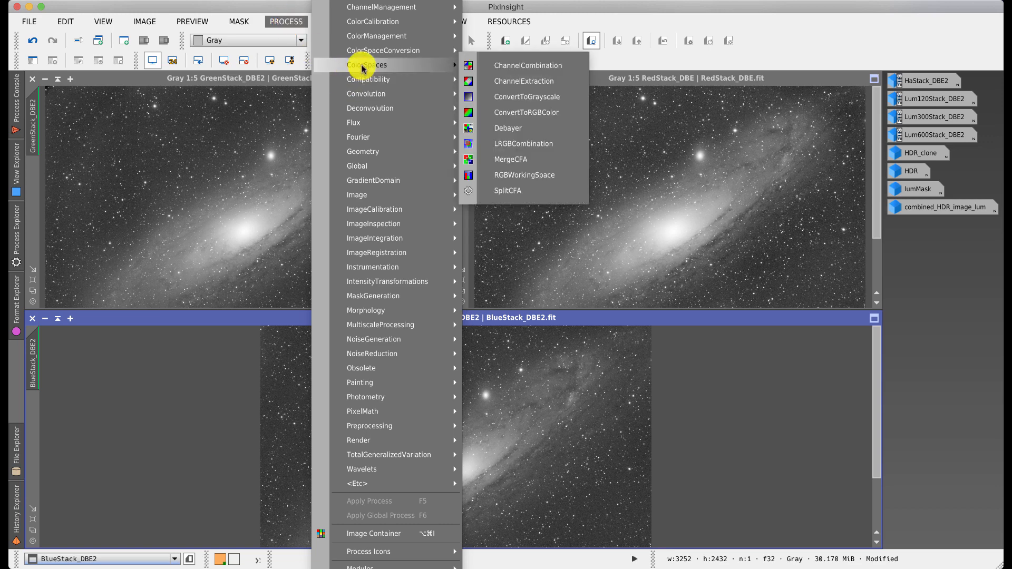
{"action": "left_click", "coordinate": [525, 67]}
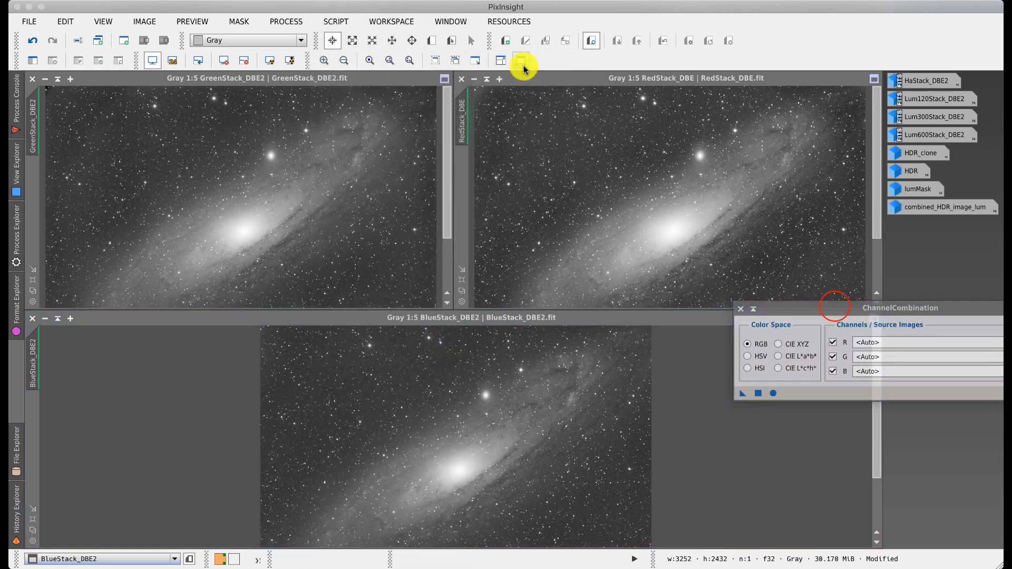
{"action": "left_click_drag", "start_coordinate": [838, 298], "coordinate": [776, 348]}
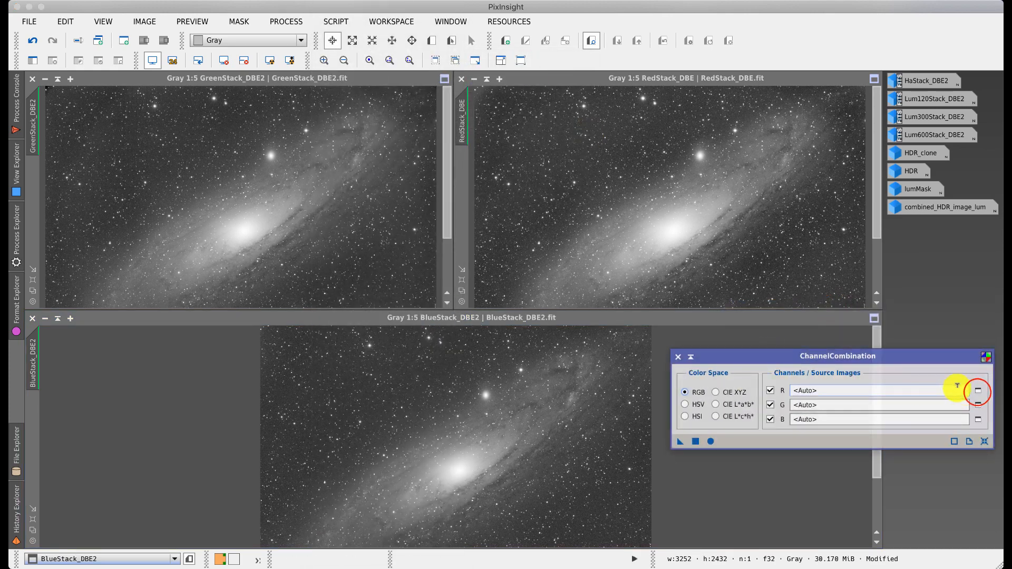
{"action": "left_click", "coordinate": [978, 393]}
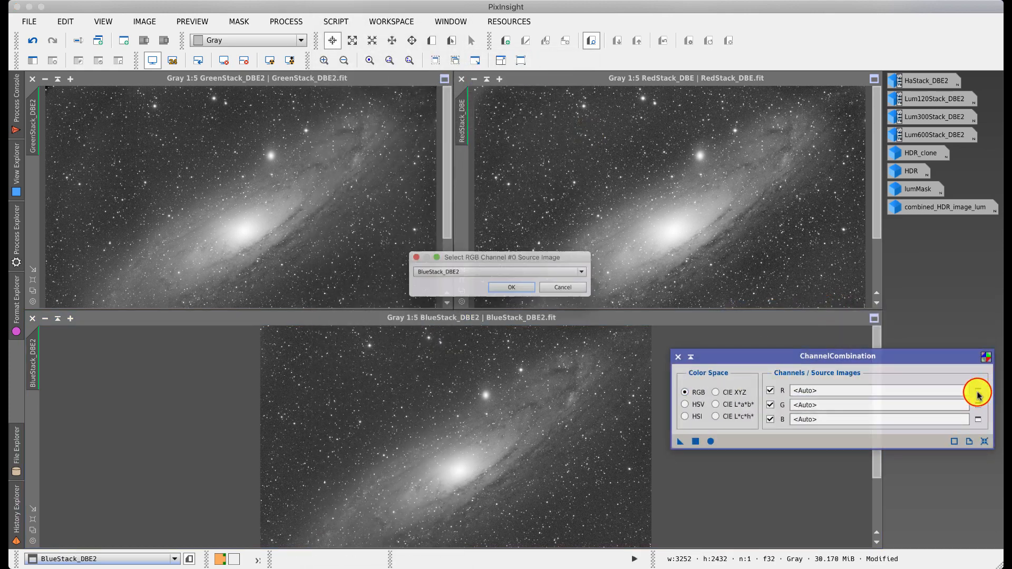
{"action": "left_click", "coordinate": [467, 272]}
{"action": "left_click", "coordinate": [436, 345]}
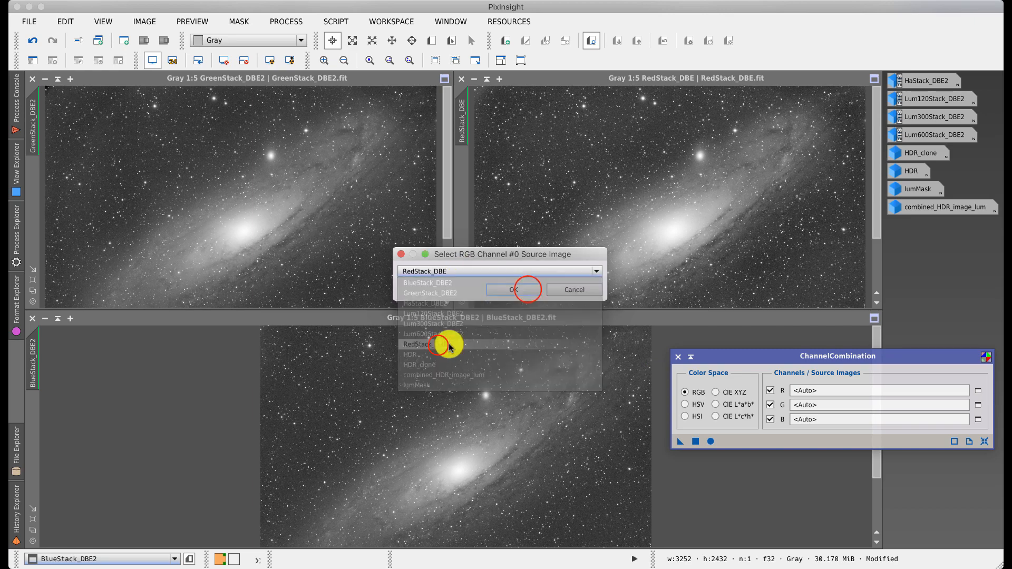
{"action": "left_click", "coordinate": [527, 291]}
Step: Assign GreenStack_DBE2 as the green channel source and BlueStack_DBE2 as the blue channel source in ChannelCombination
{"action": "left_click", "coordinate": [978, 405]}
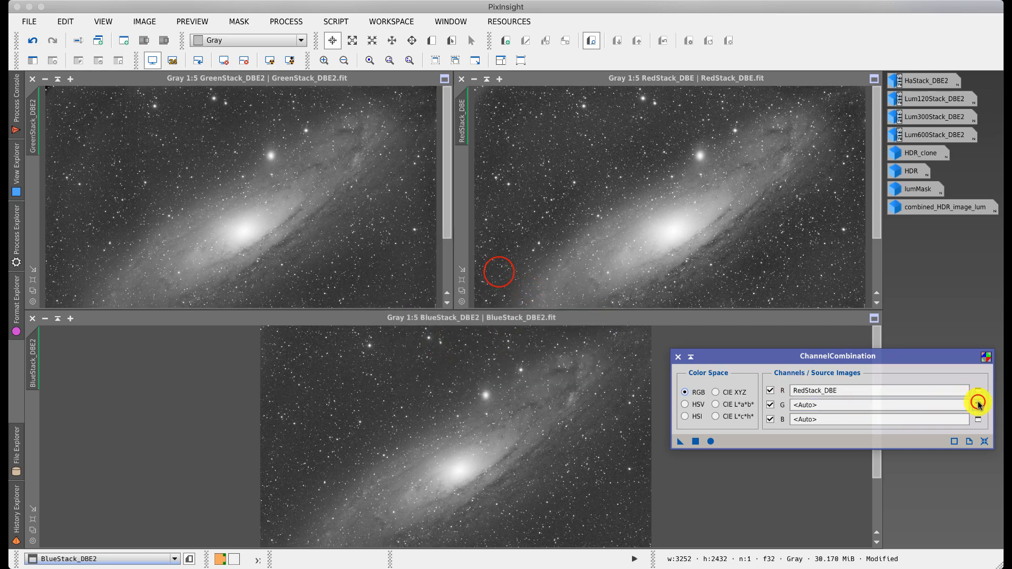
{"action": "left_click", "coordinate": [496, 271]}
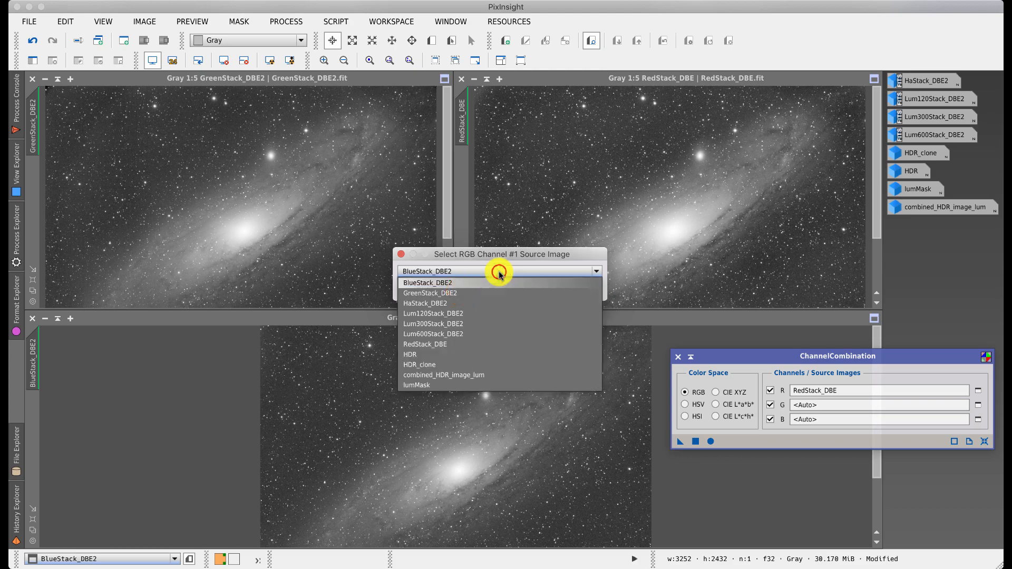
{"action": "left_click", "coordinate": [463, 290]}
{"action": "left_click", "coordinate": [519, 289]}
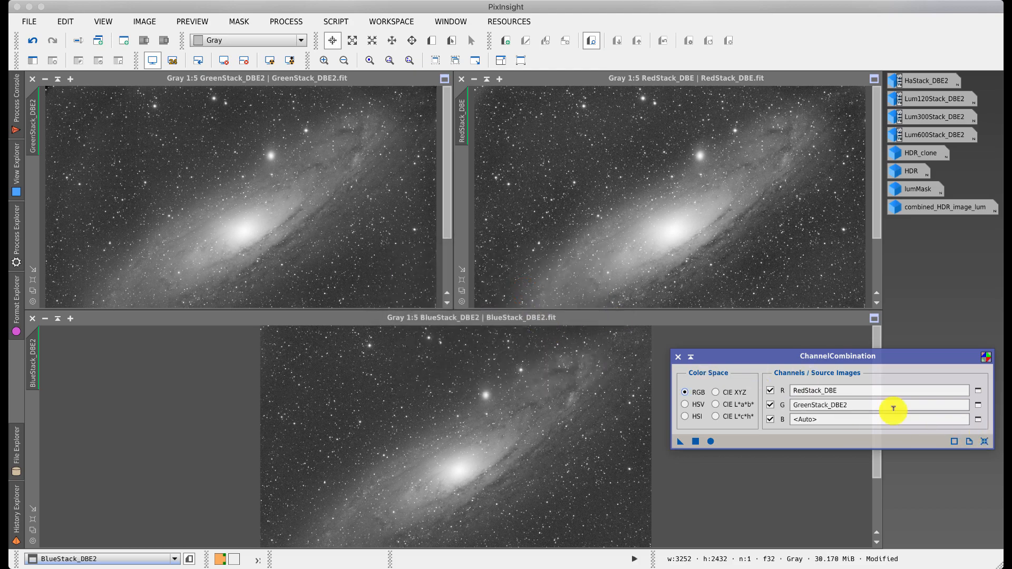
{"action": "left_click", "coordinate": [976, 420]}
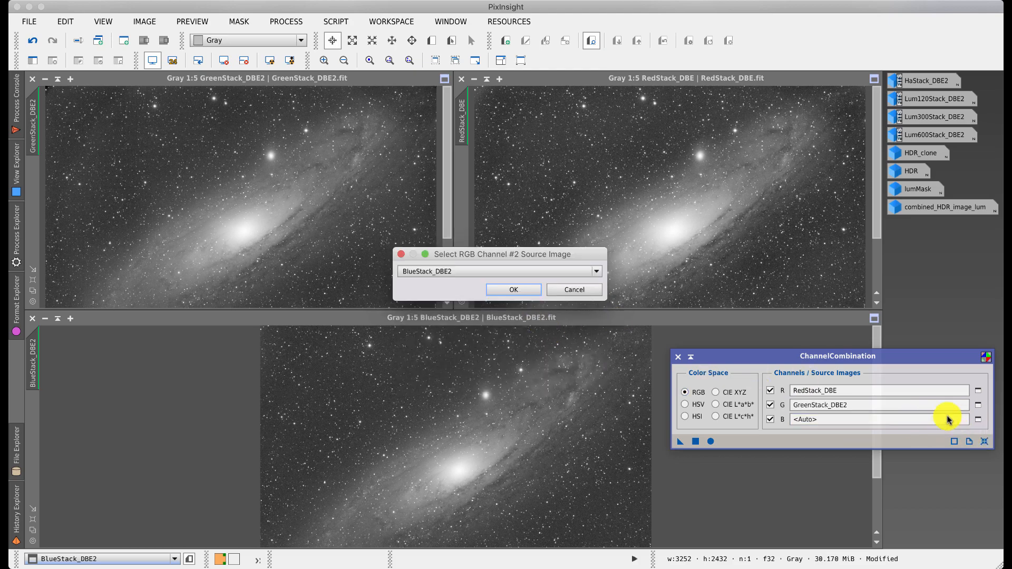
{"action": "left_click", "coordinate": [500, 290]}
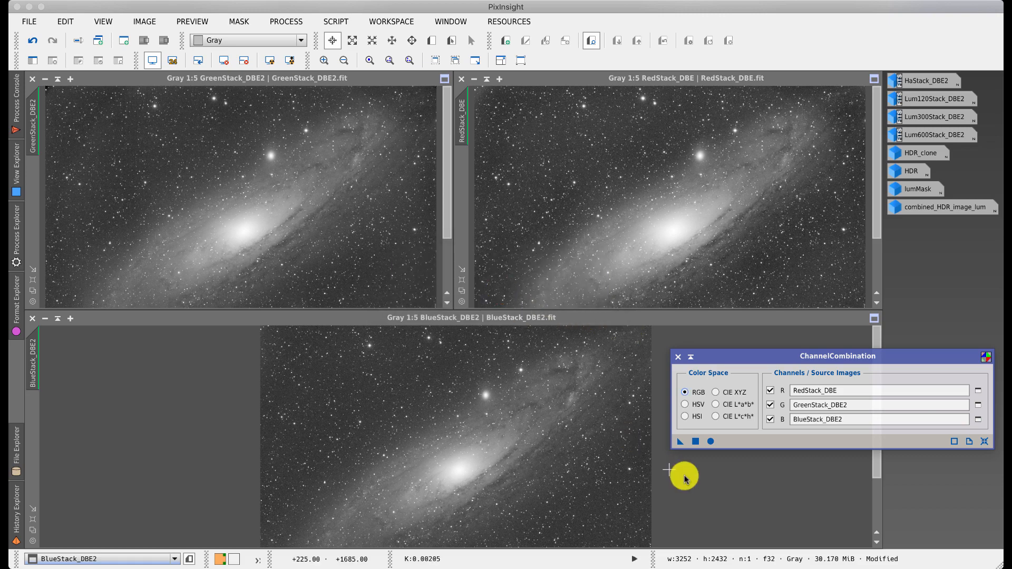
Step: Try combining the three unfitted stacks into a new RGB image, auto-stretch its display to check the colour, and close it
{"action": "left_click", "coordinate": [697, 441]}
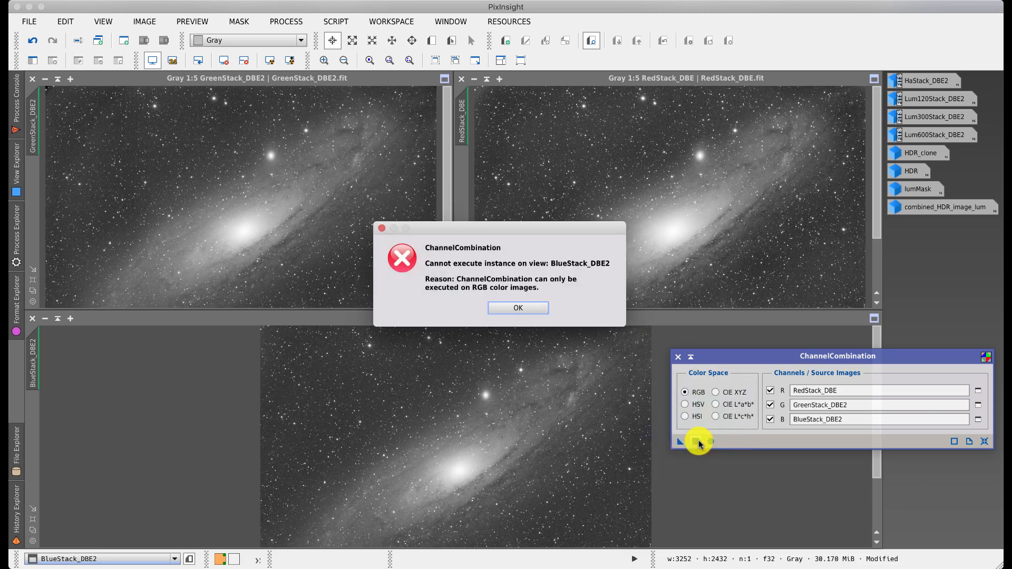
{"action": "left_click", "coordinate": [519, 306]}
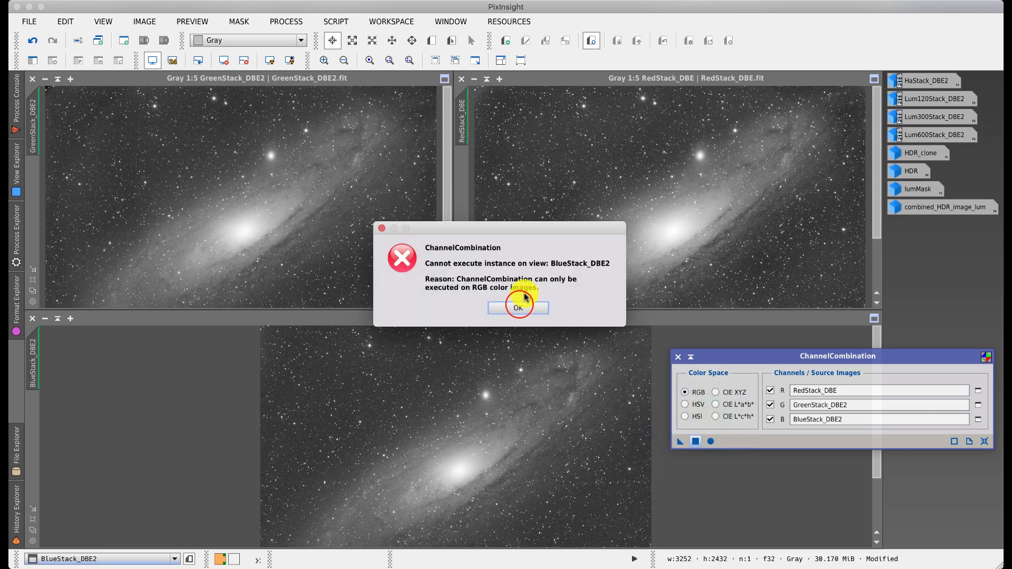
{"action": "left_click", "coordinate": [711, 442]}
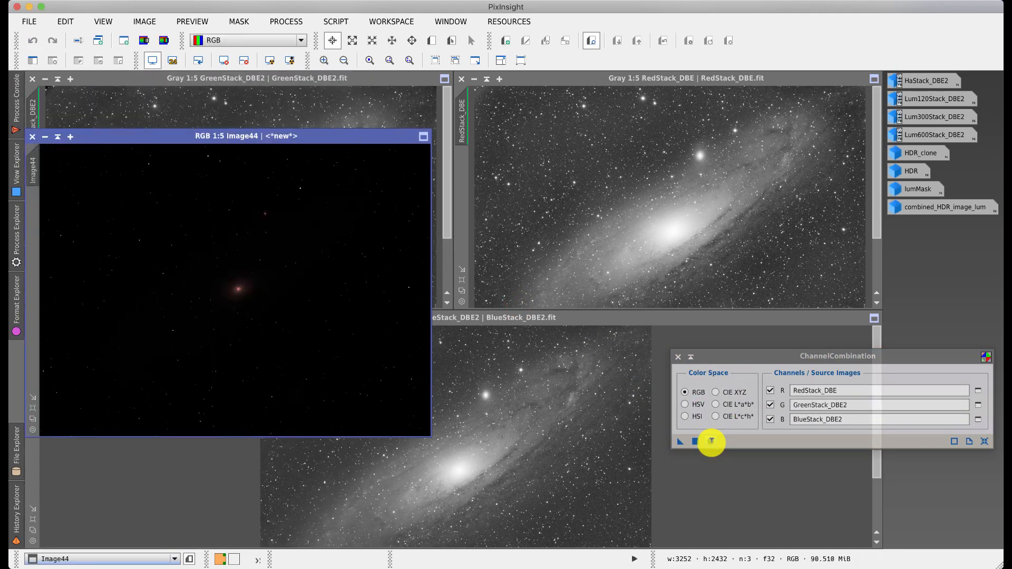
{"action": "left_click", "coordinate": [271, 61]}
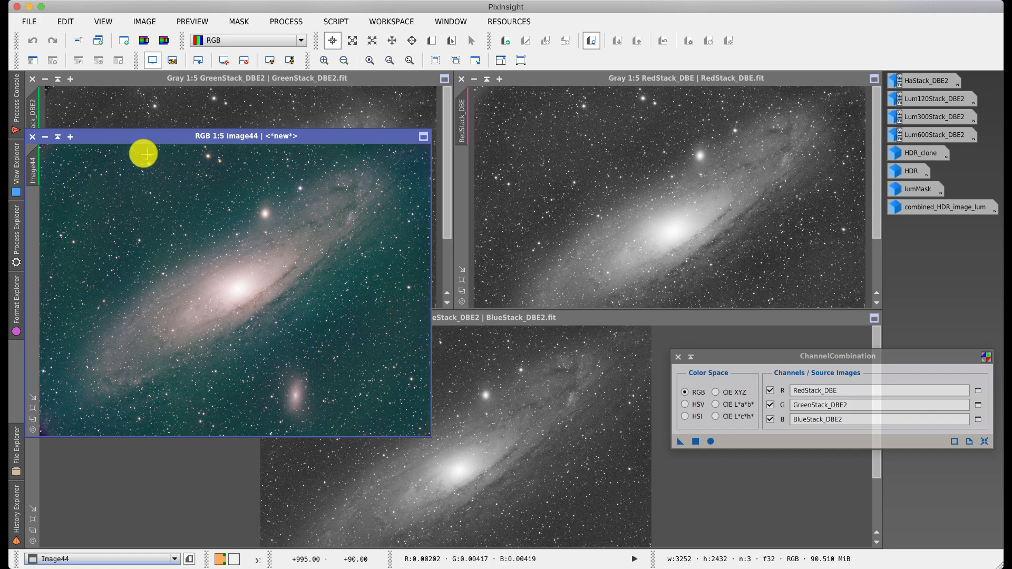
{"action": "left_click", "coordinate": [32, 137]}
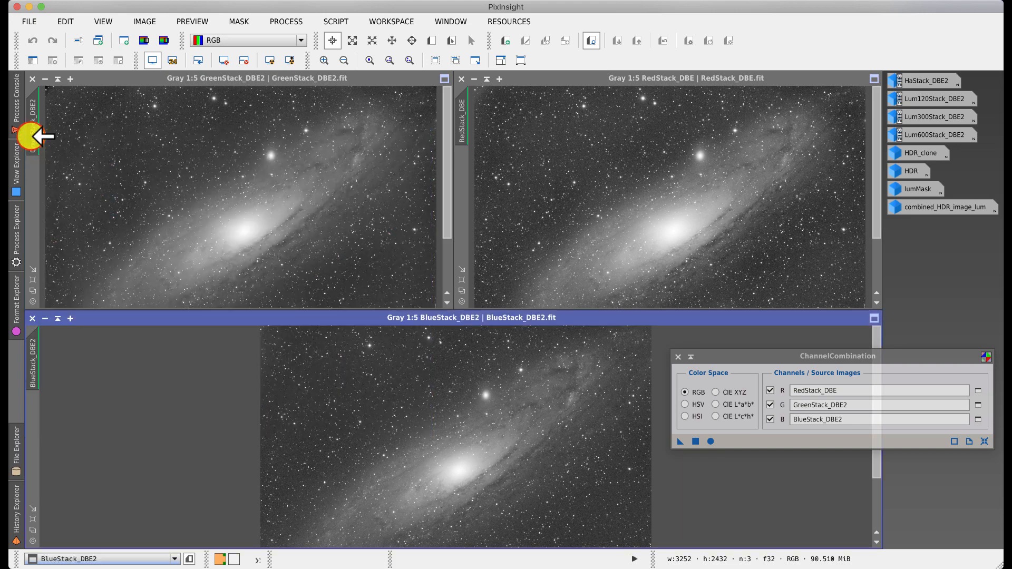
Step: Open LinearFit and set RedStack_DBE as the reference image
{"action": "left_click", "coordinate": [290, 22]}
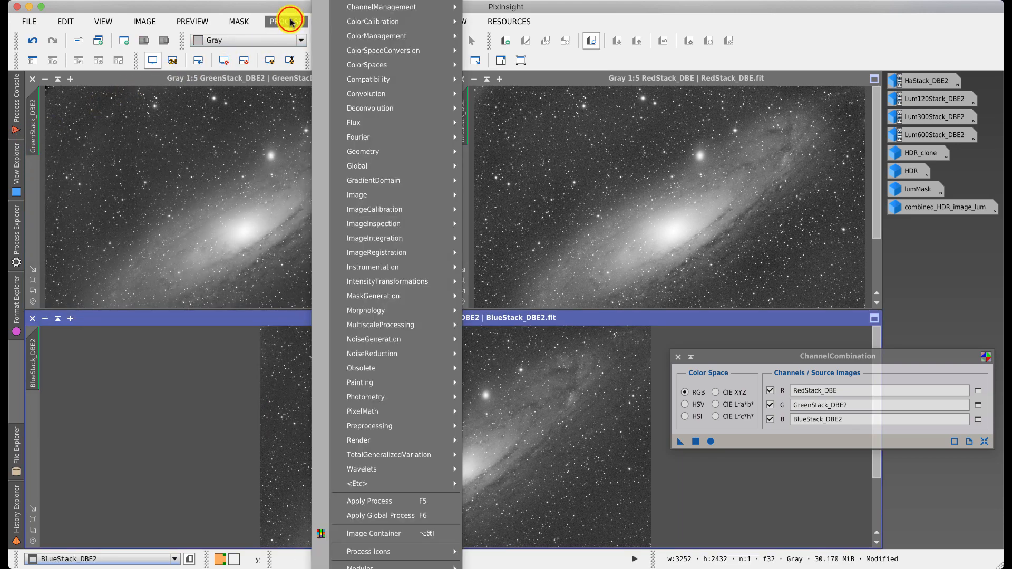
{"action": "mouse_move", "coordinate": [365, 66]}
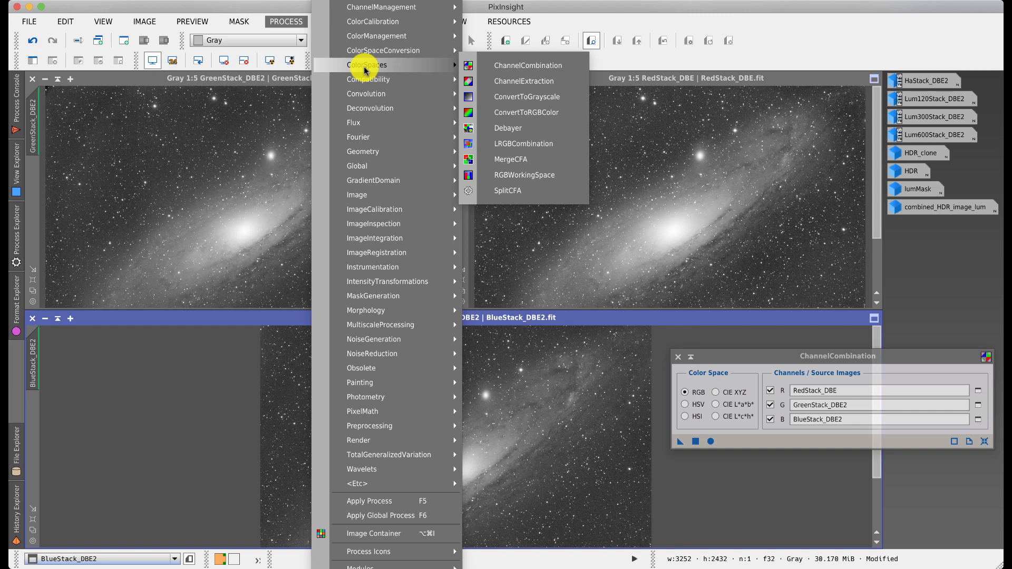
{"action": "mouse_move", "coordinate": [371, 38]}
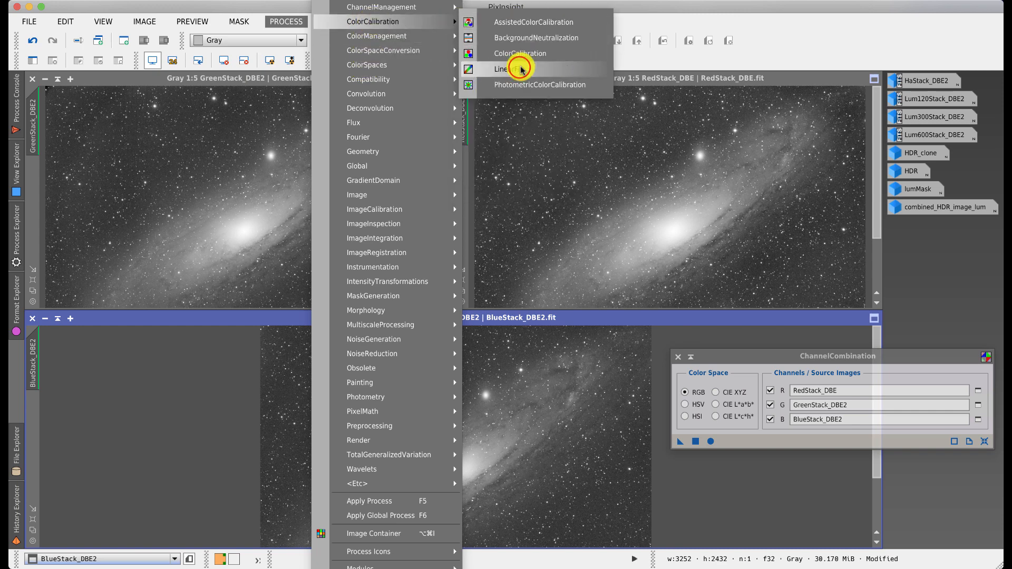
{"action": "left_click", "coordinate": [522, 69]}
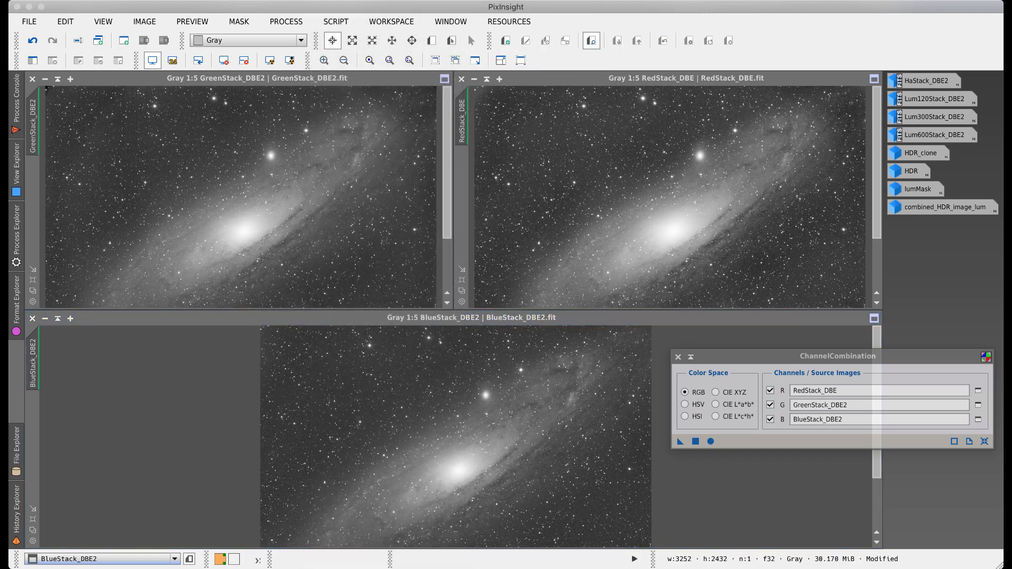
{"action": "left_click_drag", "start_coordinate": [705, 267], "coordinate": [776, 252]}
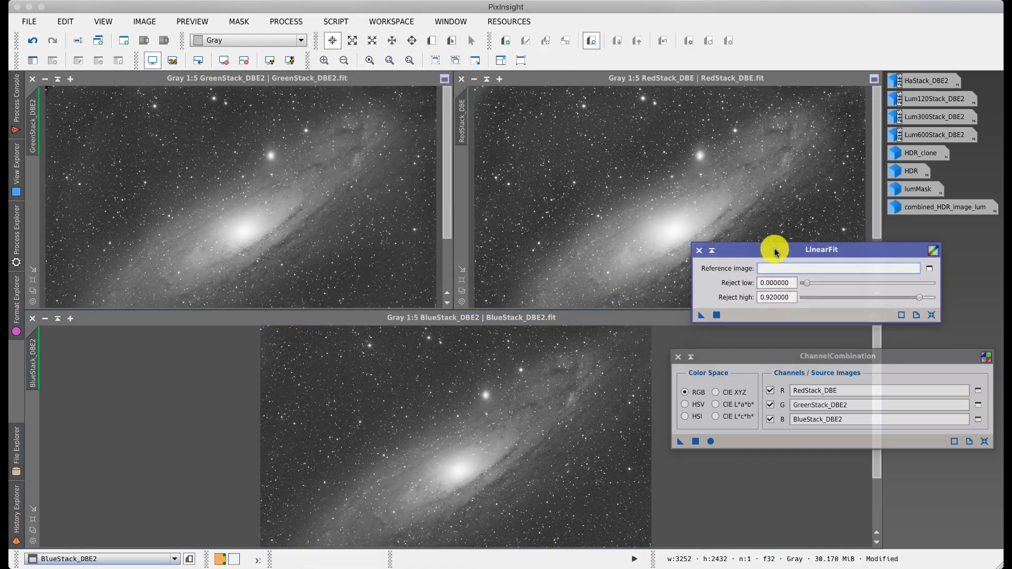
{"action": "left_click", "coordinate": [930, 268]}
{"action": "left_click", "coordinate": [473, 257]}
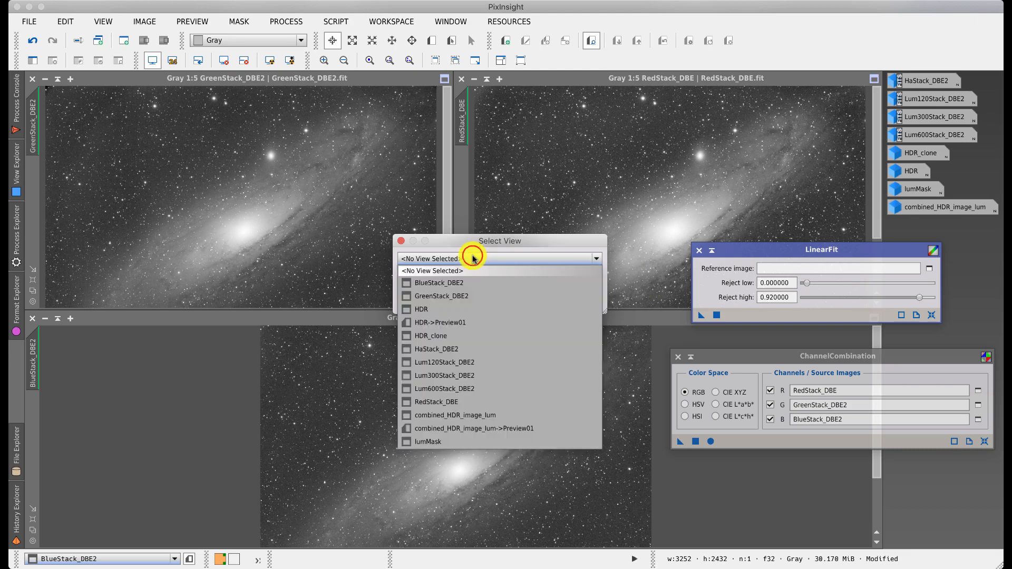
{"action": "left_click", "coordinate": [451, 402]}
{"action": "left_click", "coordinate": [507, 302]}
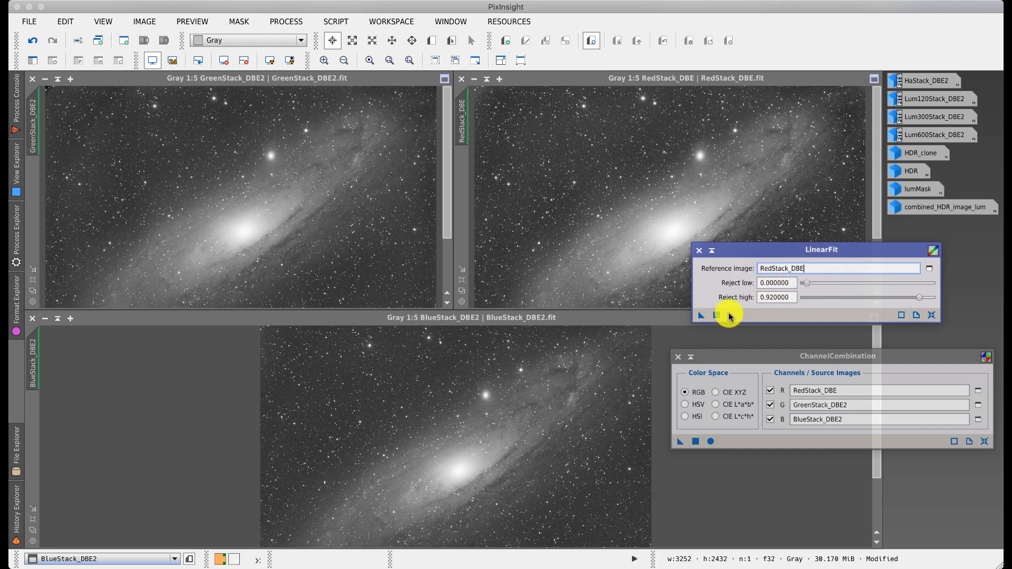
Step: Apply LinearFit to BlueStack_DBE2 and GreenStack_DBE2, and auto-stretch the display of both images again
{"action": "left_click", "coordinate": [702, 317]}
{"action": "left_click_drag", "start_coordinate": [701, 316], "coordinate": [536, 427]}
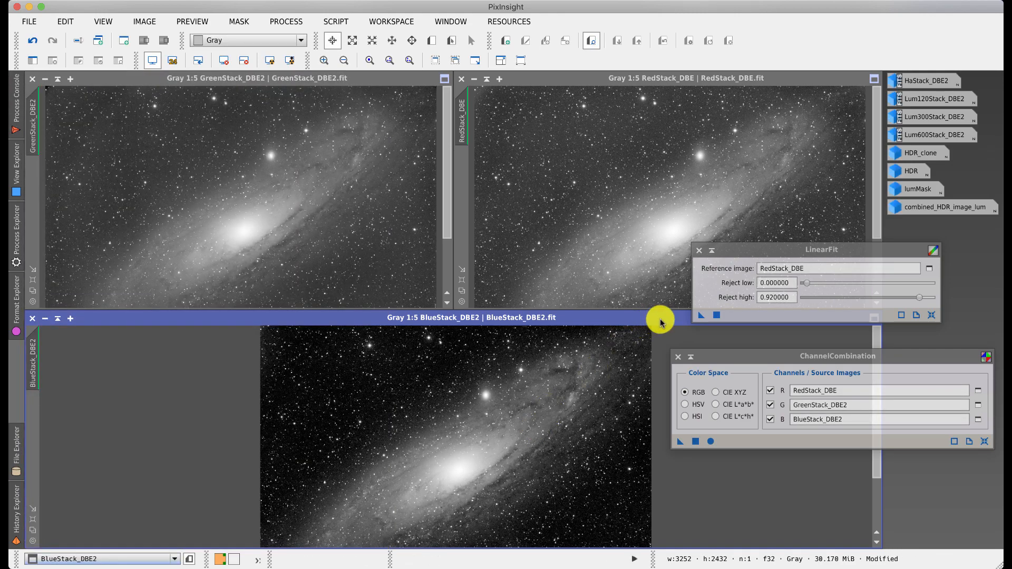
{"action": "left_click_drag", "start_coordinate": [701, 318], "coordinate": [360, 195]}
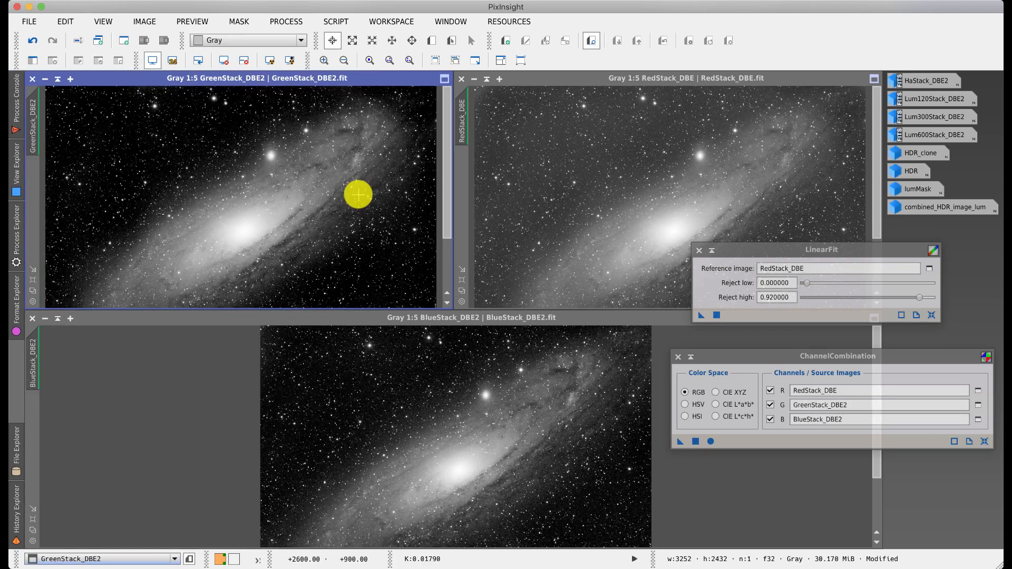
{"action": "left_click", "coordinate": [270, 60]}
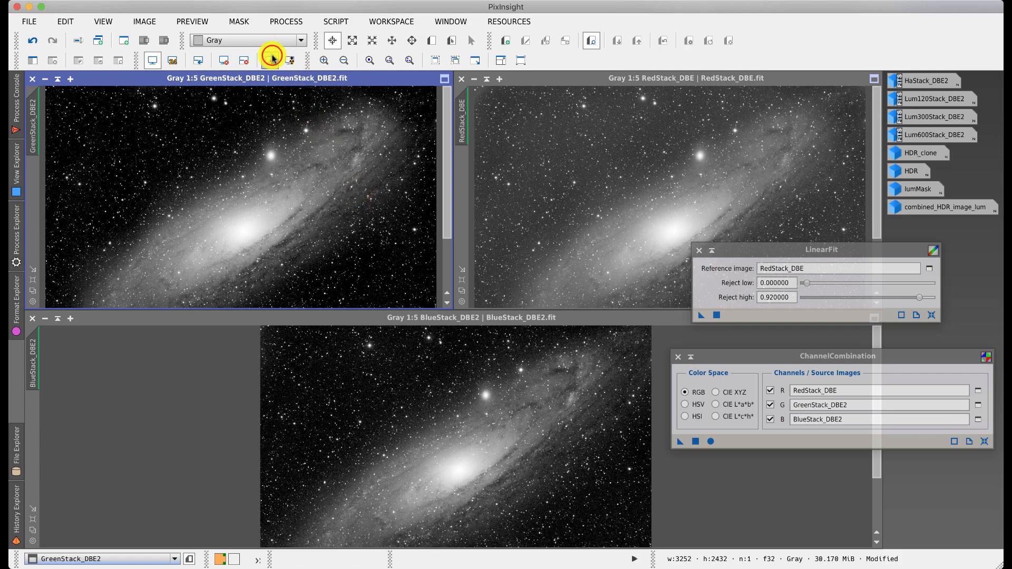
{"action": "left_click", "coordinate": [316, 321]}
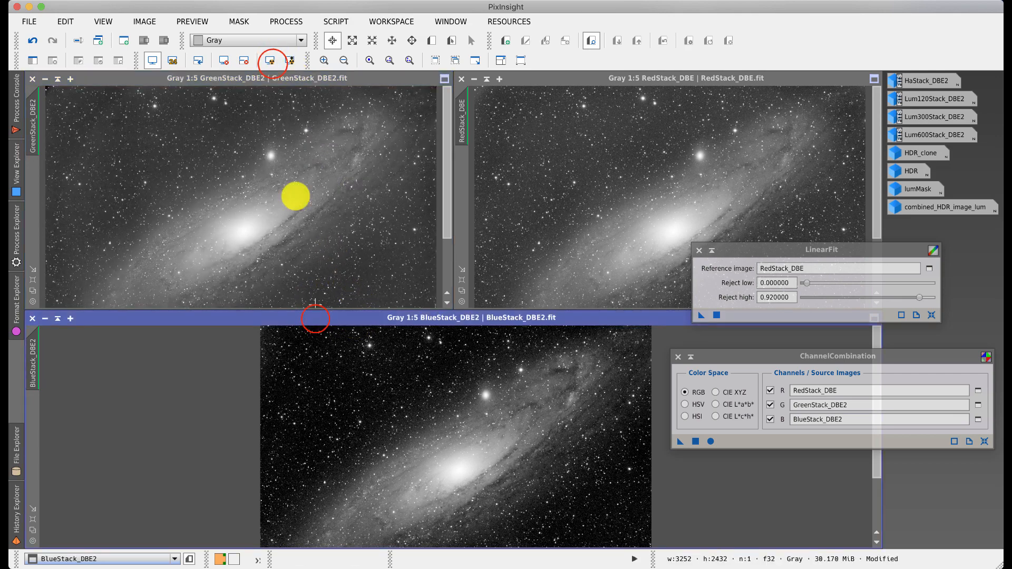
{"action": "left_click", "coordinate": [271, 61]}
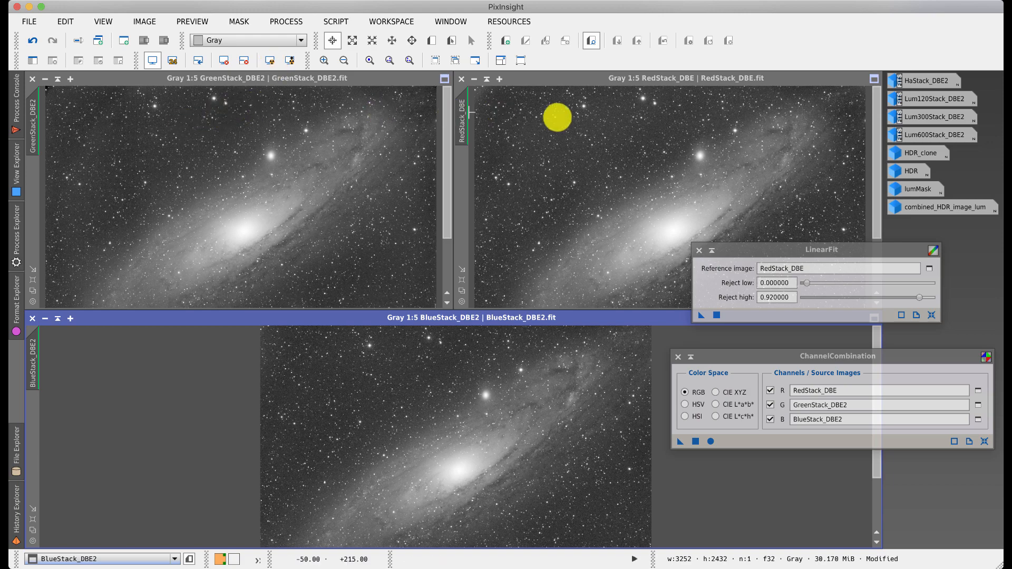
Step: Combine the three linear-fitted channels into a new RGB image and auto-stretch its display
{"action": "left_click", "coordinate": [711, 442]}
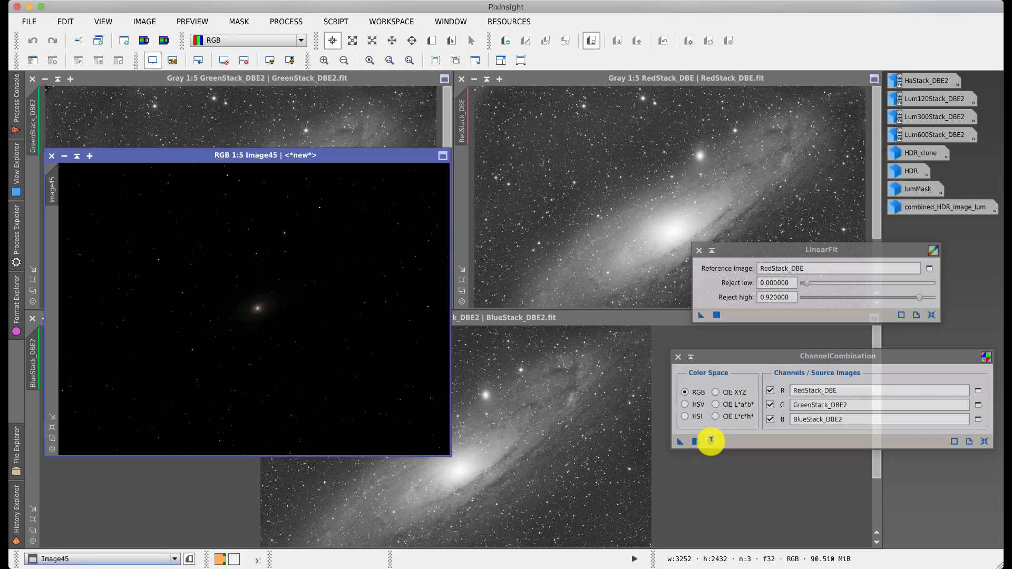
{"action": "left_click", "coordinate": [270, 60]}
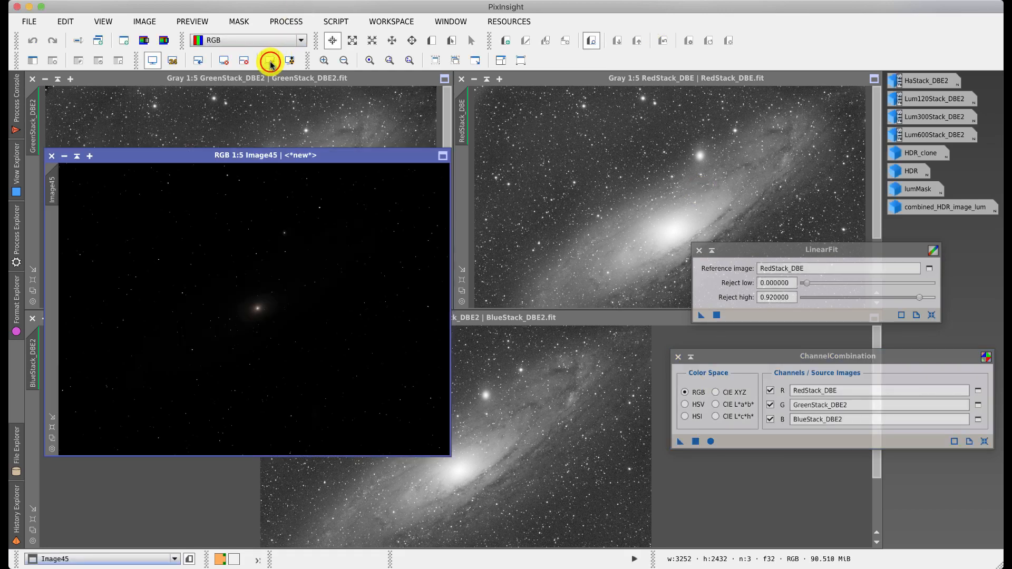
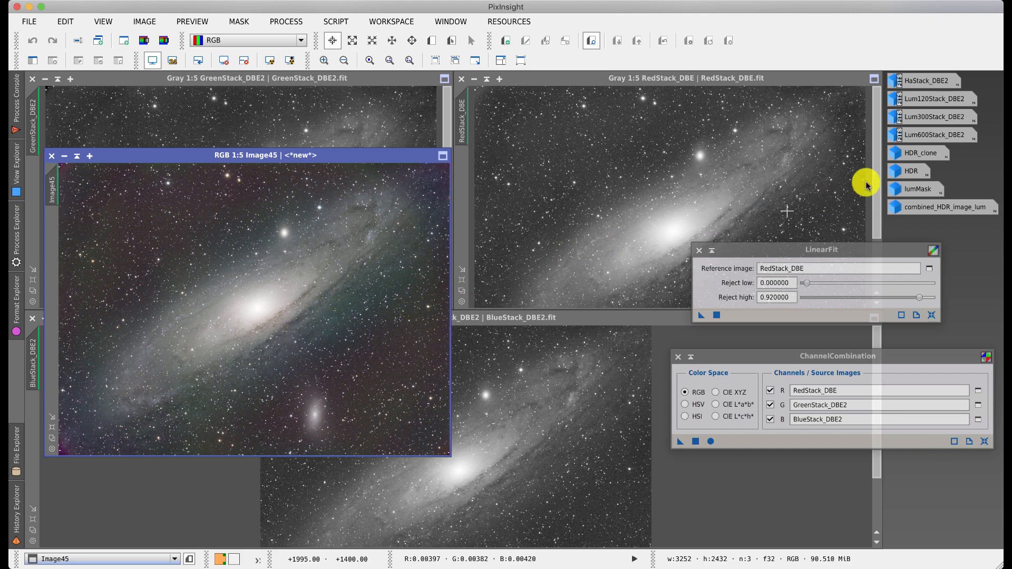
Step: Restore lumMask, apply it as a mask to the new RGB image, iconize it again and invert the mask to protect the galaxy
{"action": "left_click", "coordinate": [929, 191]}
{"action": "double_click", "coordinate": [929, 191]}
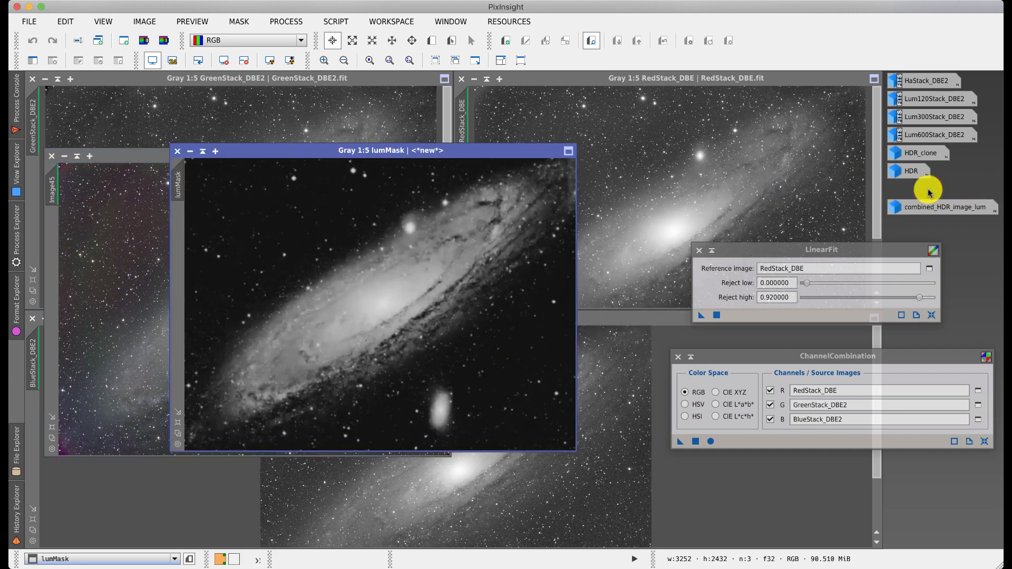
{"action": "left_click_drag", "start_coordinate": [244, 152], "coordinate": [365, 169]}
{"action": "left_click_drag", "start_coordinate": [307, 201], "coordinate": [53, 267]}
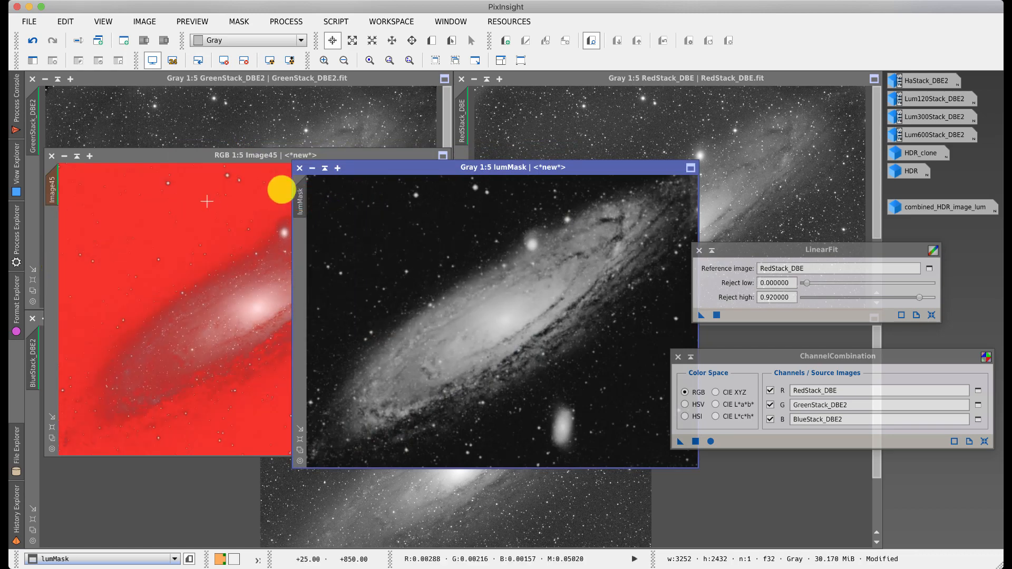
{"action": "left_click", "coordinate": [312, 168]}
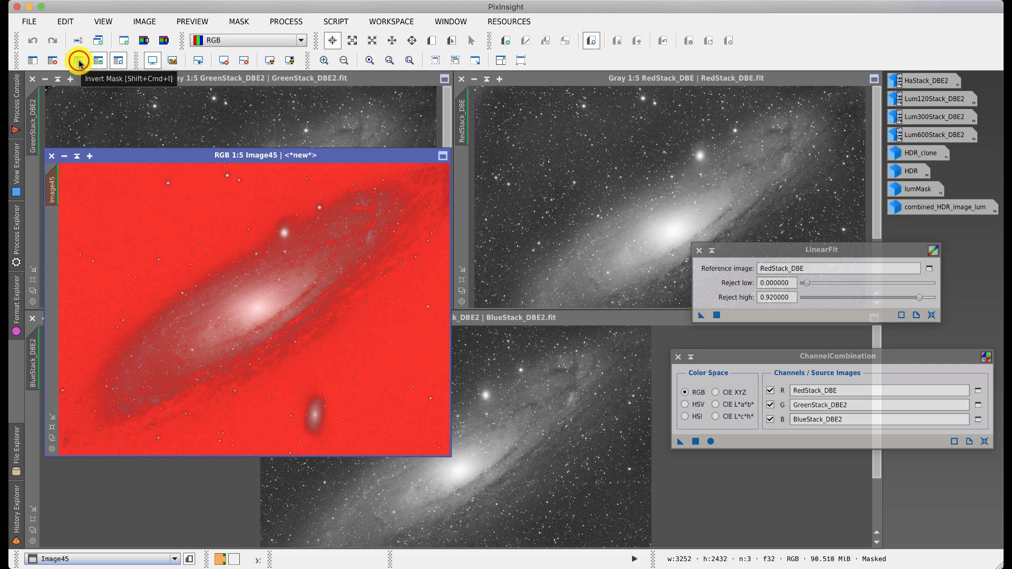
{"action": "left_click", "coordinate": [78, 61]}
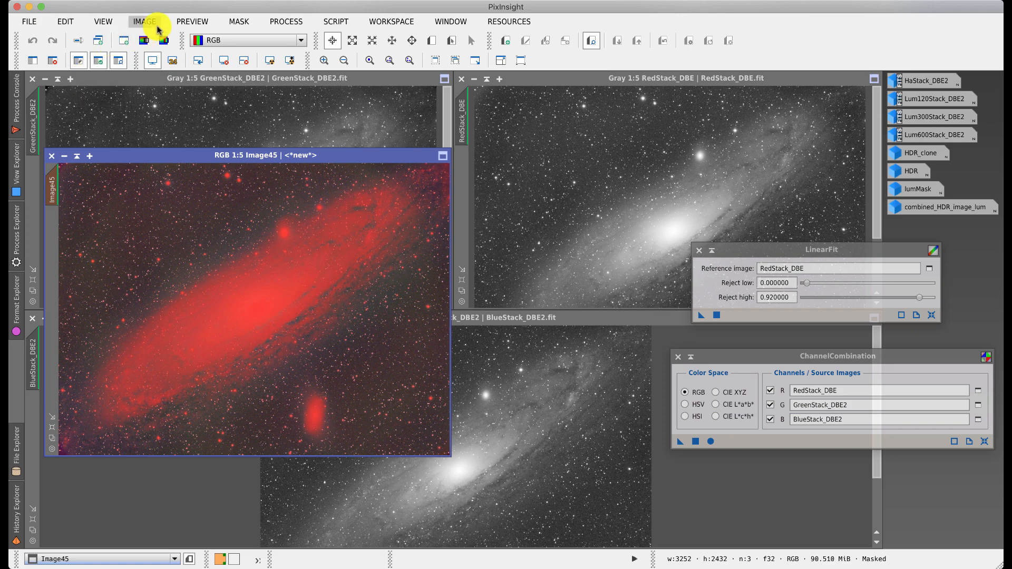
Step: Reduce the background saturation of the masked RGB image with a CurvesTransformation saturation curve point at input 0.55263, output 0.23421
{"action": "left_click", "coordinate": [283, 21]}
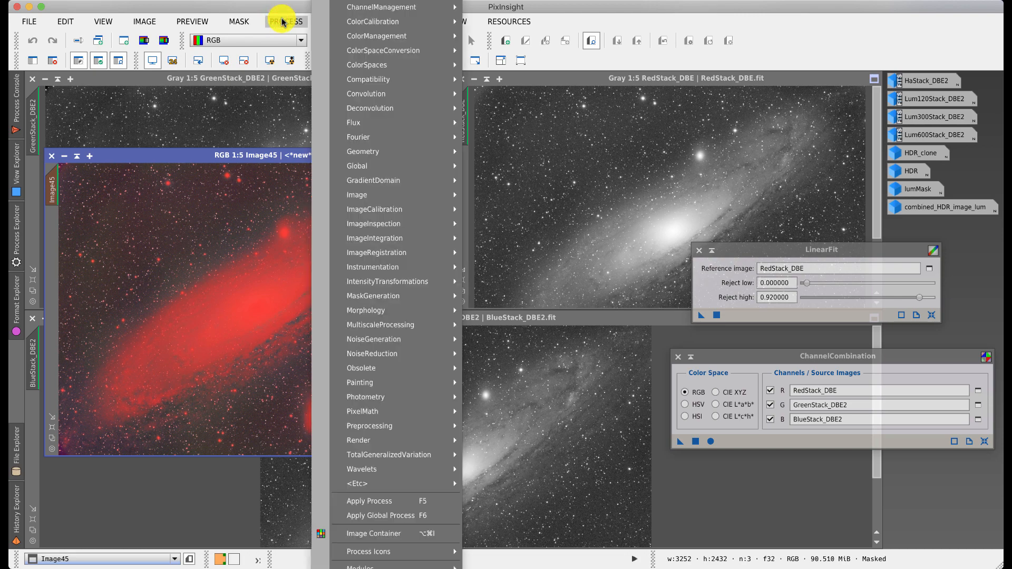
{"action": "mouse_move", "coordinate": [396, 283]}
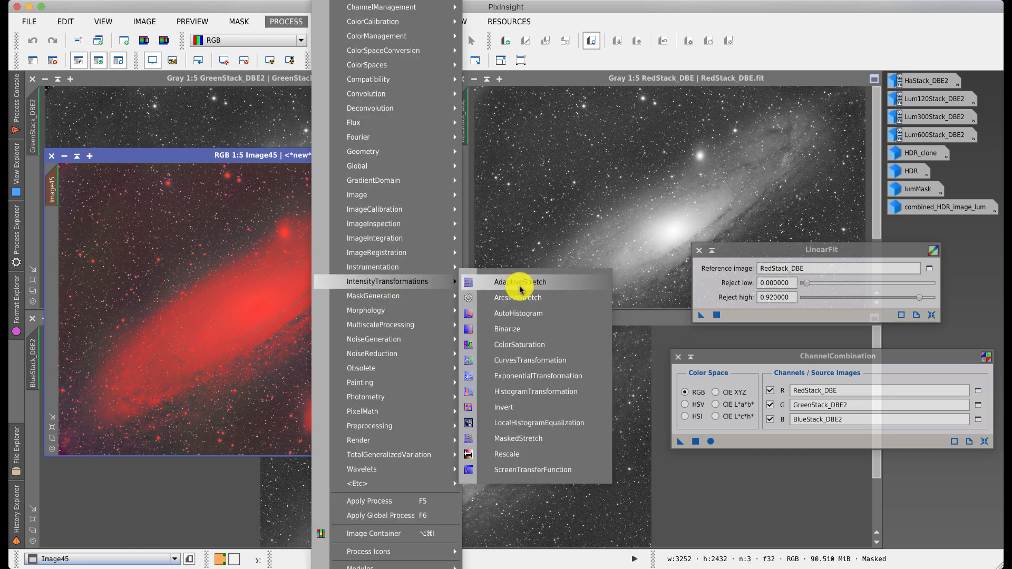
{"action": "left_click", "coordinate": [529, 361]}
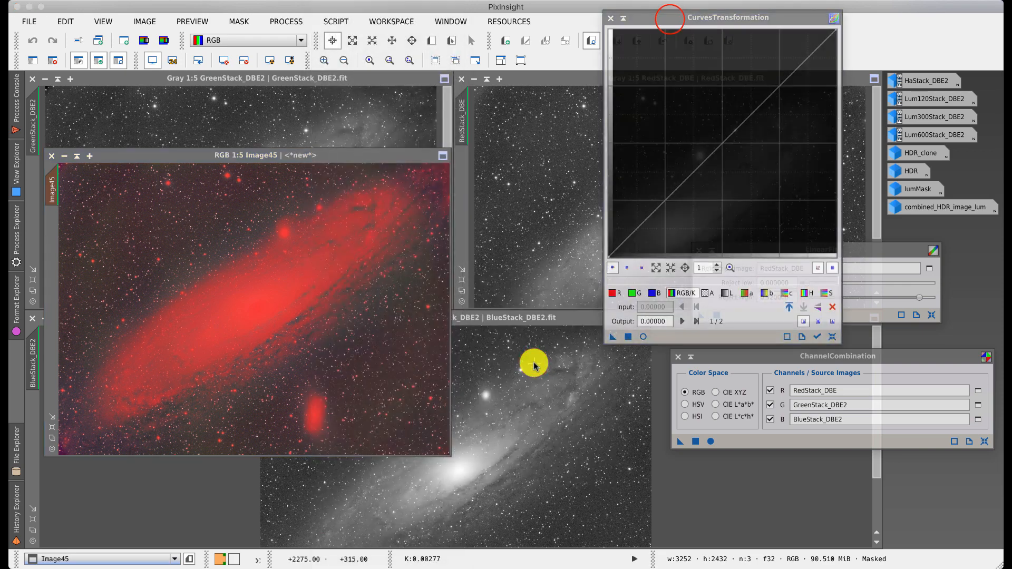
{"action": "left_click", "coordinate": [667, 26]}
{"action": "left_click_drag", "start_coordinate": [668, 26], "coordinate": [556, 195]}
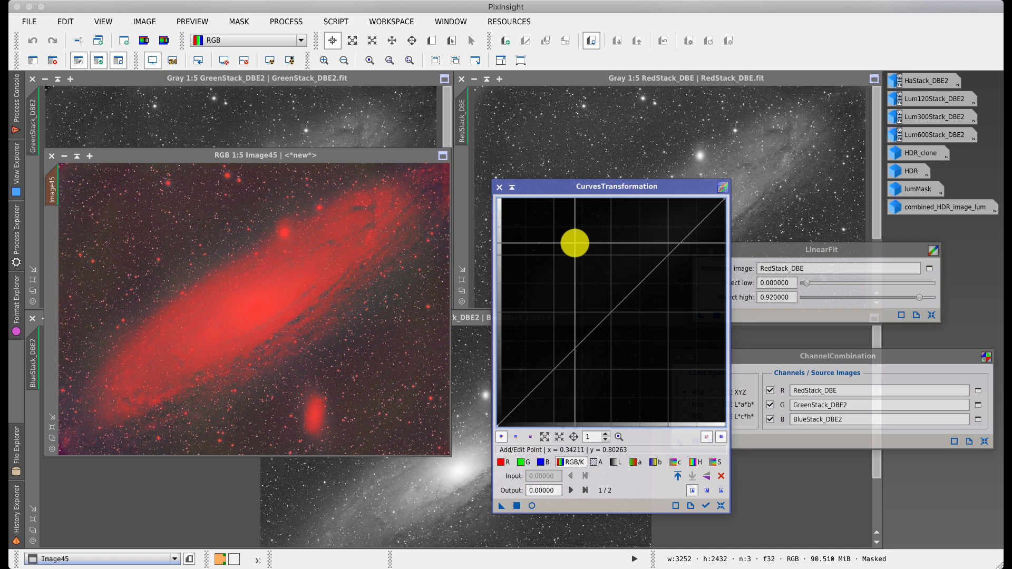
{"action": "left_click", "coordinate": [714, 462]}
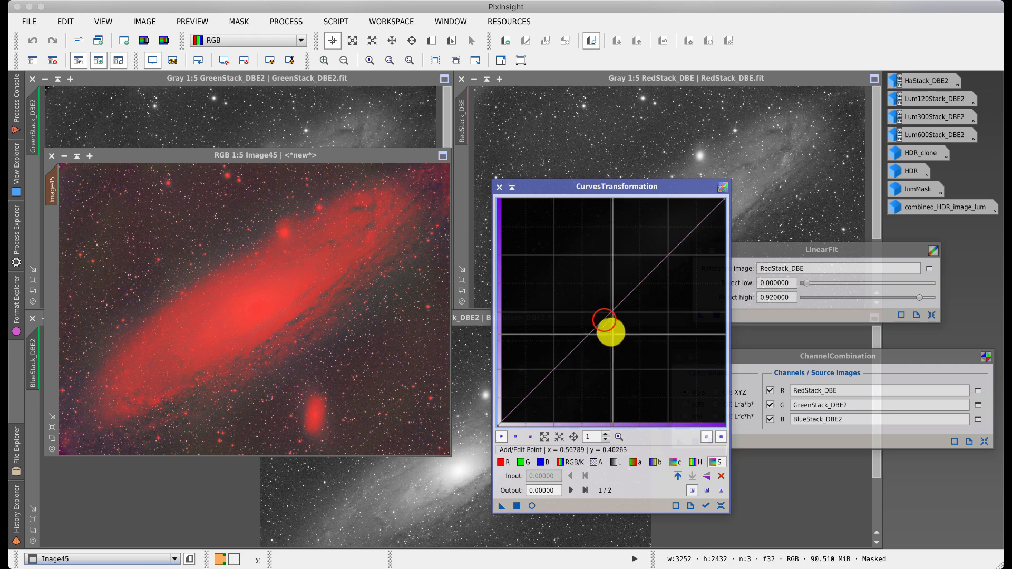
{"action": "left_click_drag", "start_coordinate": [604, 320], "coordinate": [623, 372]}
{"action": "left_click", "coordinate": [517, 505]}
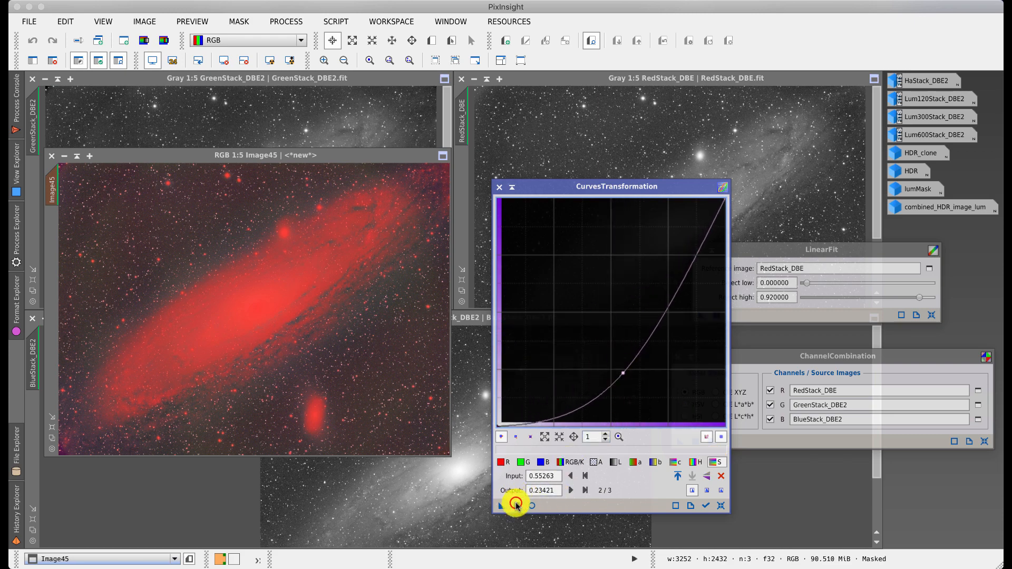
Step: Close CurvesTransformation, remove the mask from the RGB image and undo its background saturation reduction after comparing both versions
{"action": "left_click", "coordinate": [494, 184]}
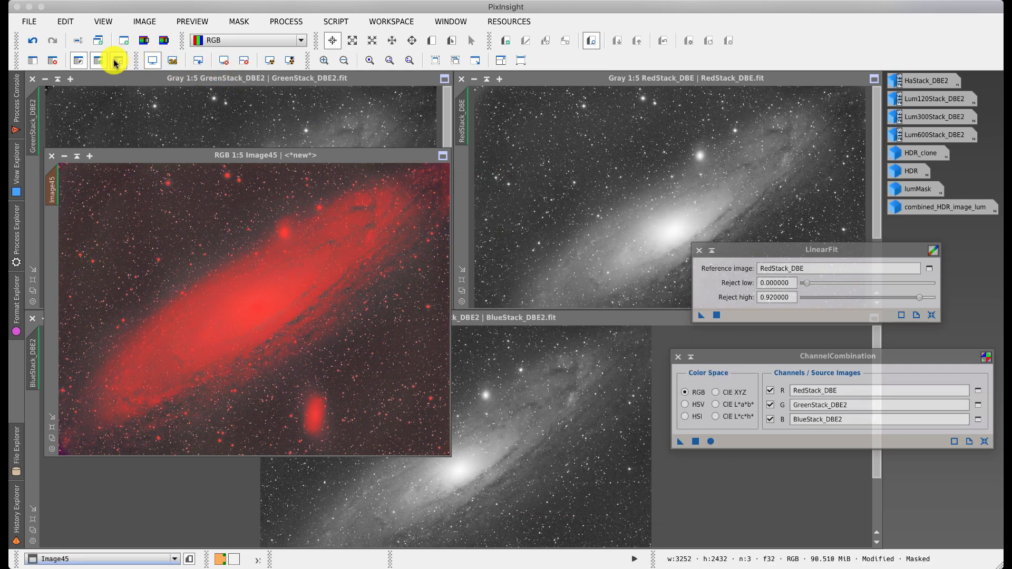
{"action": "left_click", "coordinate": [52, 60]}
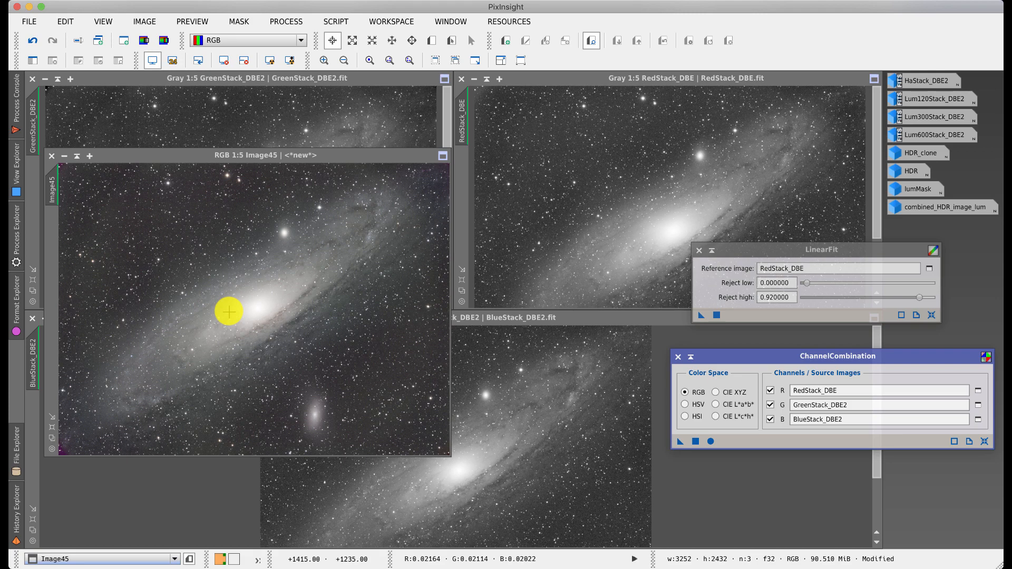
{"action": "left_click", "coordinate": [30, 45]}
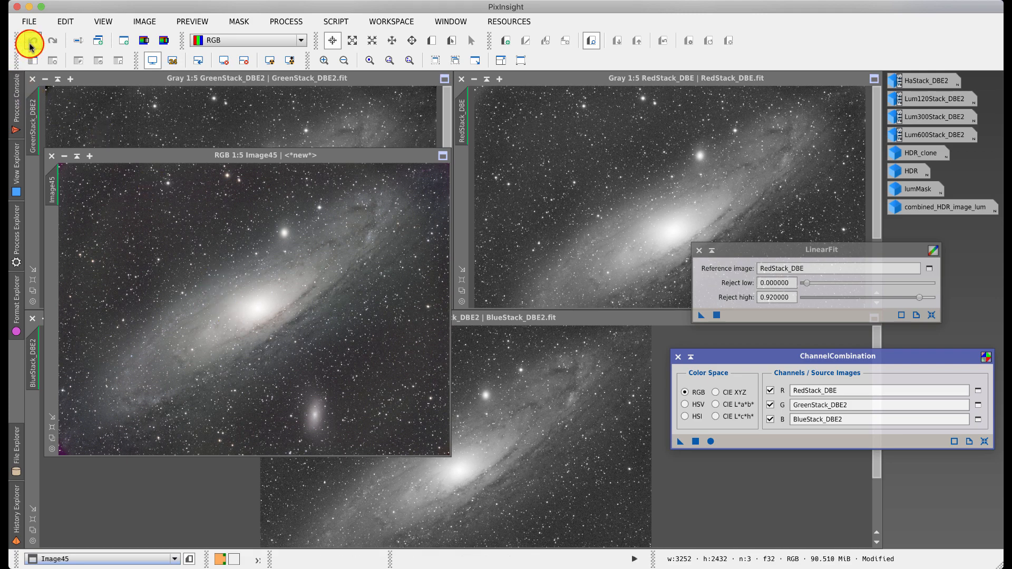
{"action": "left_click", "coordinate": [66, 63]}
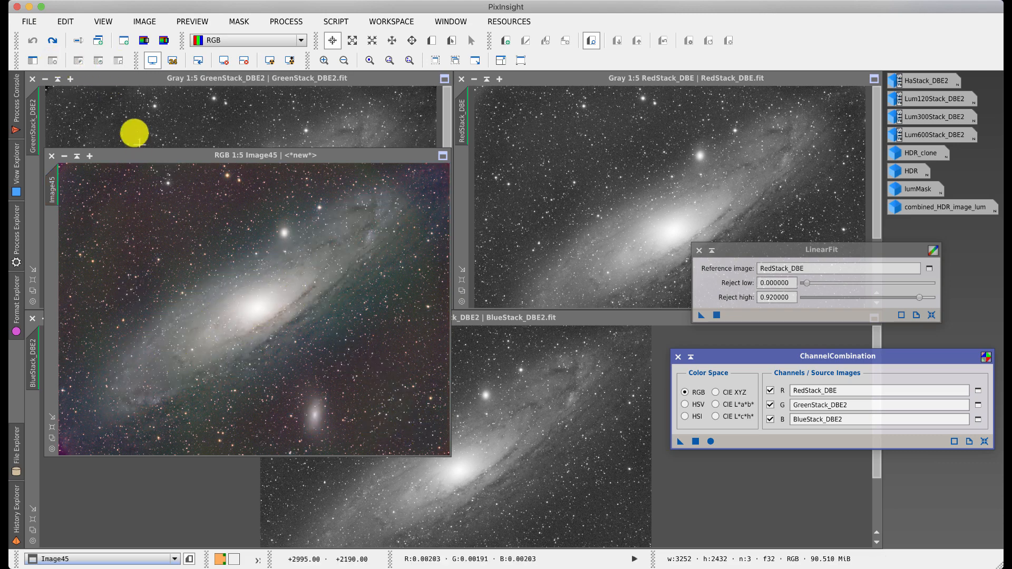
{"action": "left_click", "coordinate": [52, 40]}
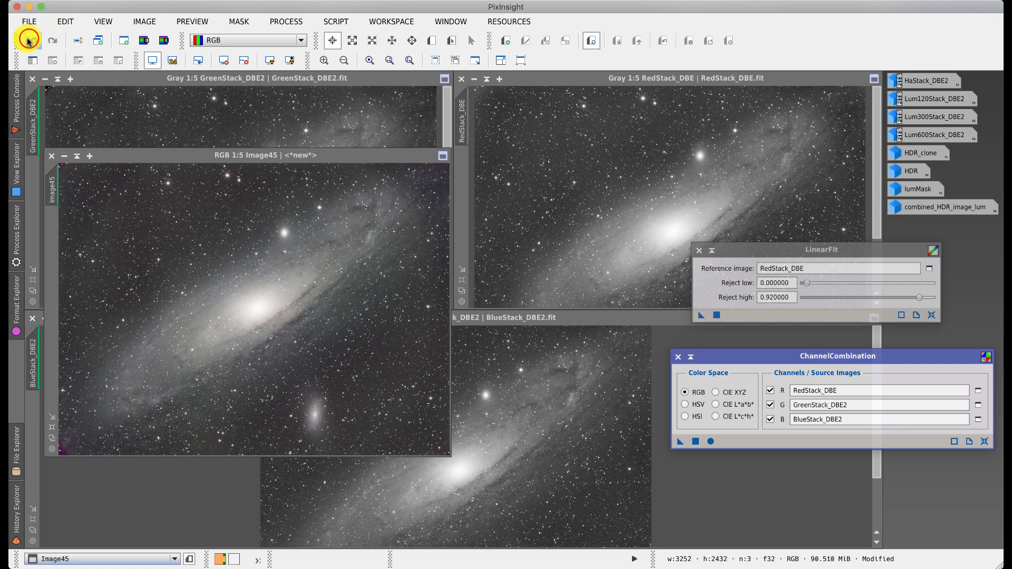
{"action": "left_click", "coordinate": [31, 41]}
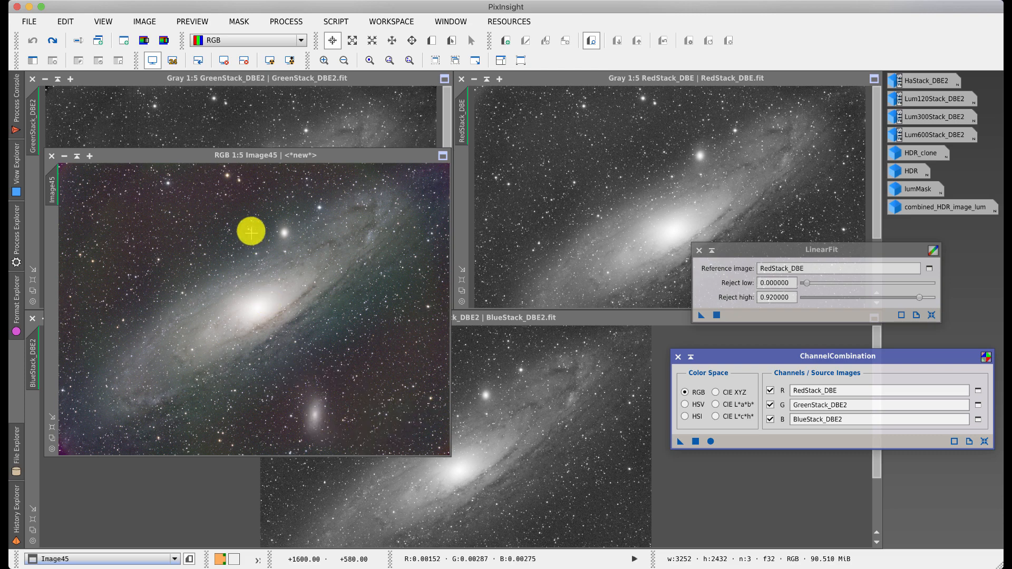
Step: Apply SCNR to the RGB image to remove green with Average Neutral protection, amount 1.00 and lightness preserved, and collapse its window
{"action": "left_click", "coordinate": [282, 21]}
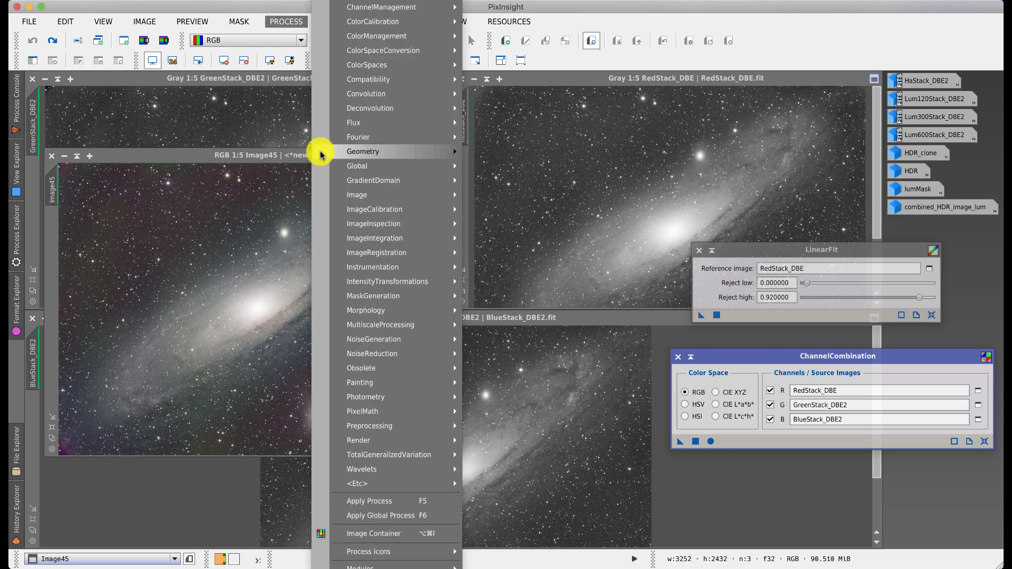
{"action": "mouse_move", "coordinate": [360, 385]}
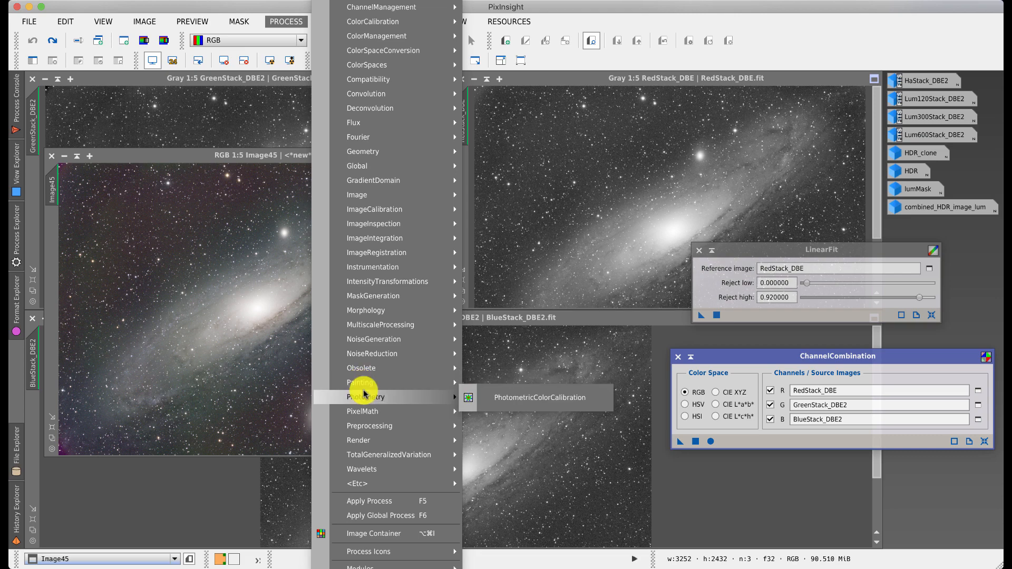
{"action": "mouse_move", "coordinate": [376, 426]}
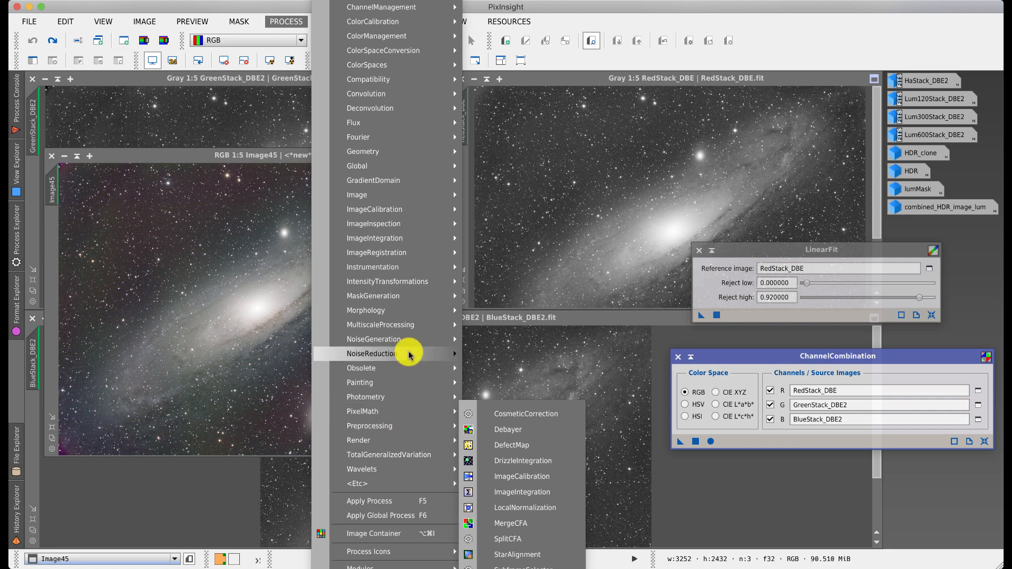
{"action": "mouse_move", "coordinate": [409, 352]}
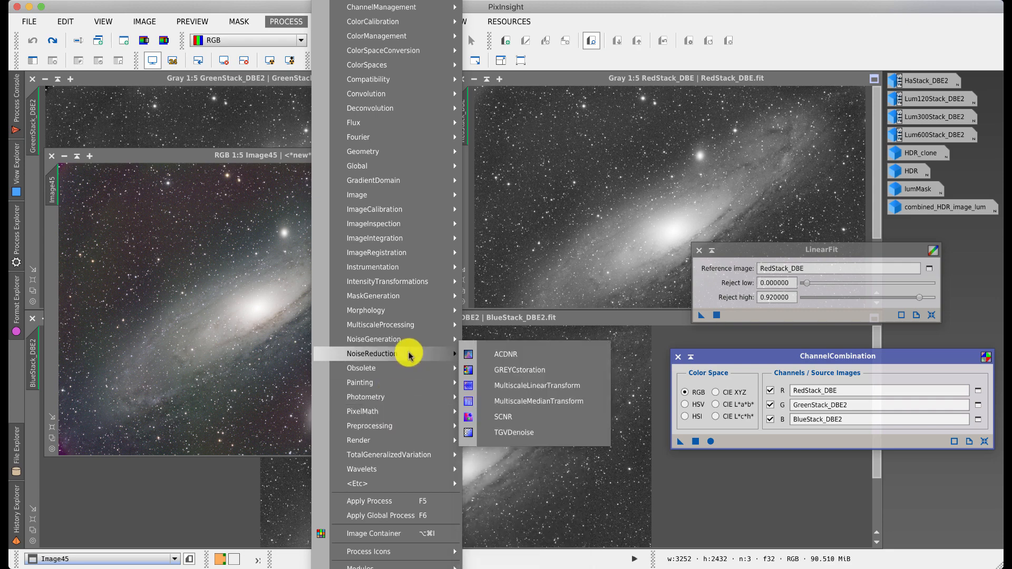
{"action": "left_click", "coordinate": [503, 417]}
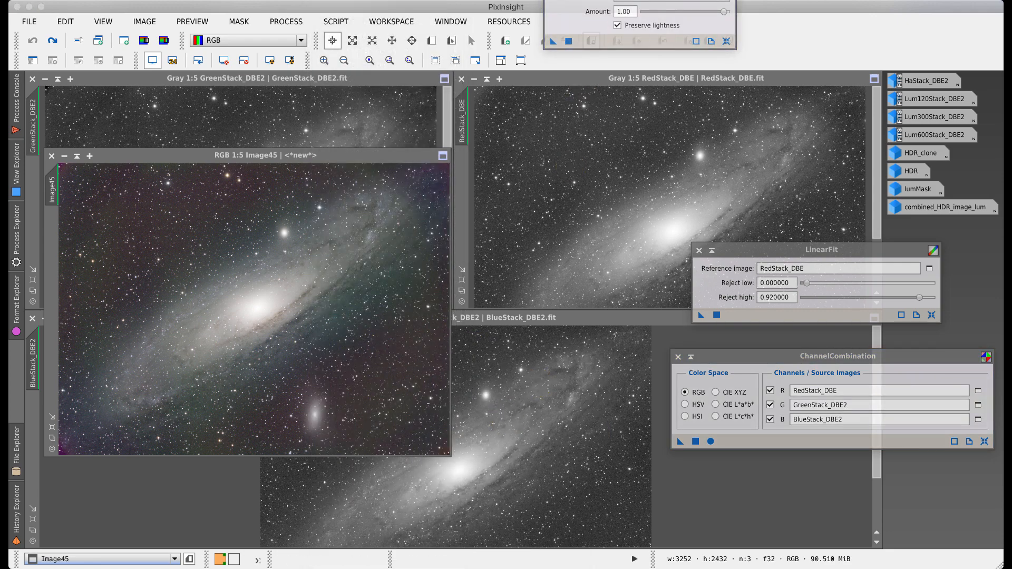
{"action": "left_click_drag", "start_coordinate": [593, 2], "coordinate": [549, 254]}
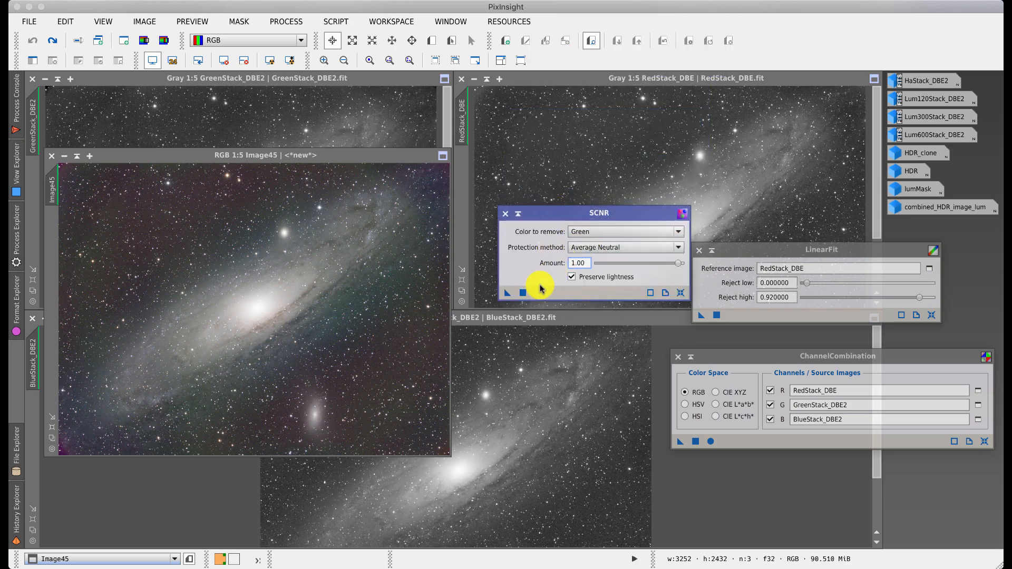
{"action": "left_click_drag", "start_coordinate": [508, 296], "coordinate": [430, 323]}
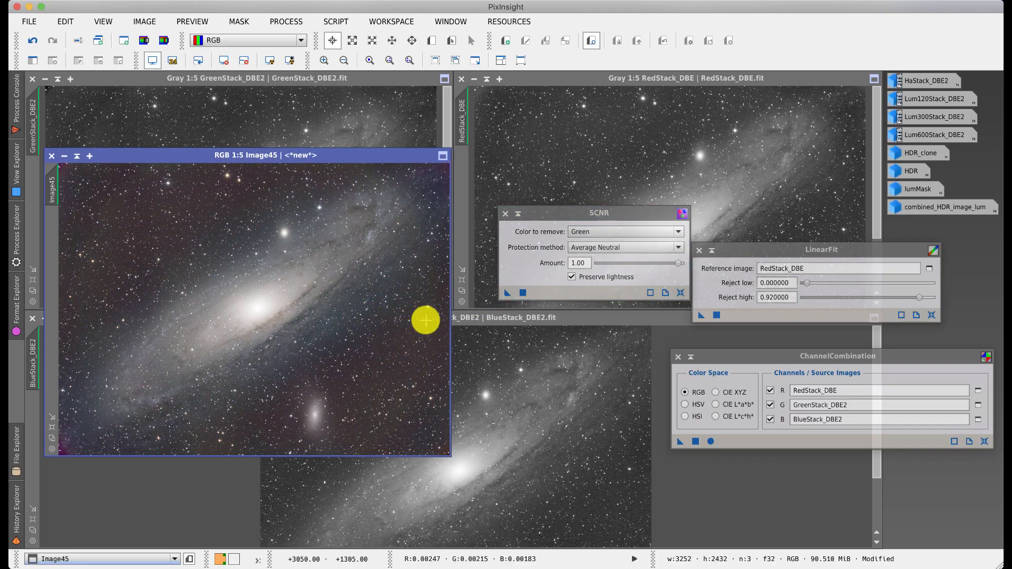
{"action": "left_click", "coordinate": [519, 217]}
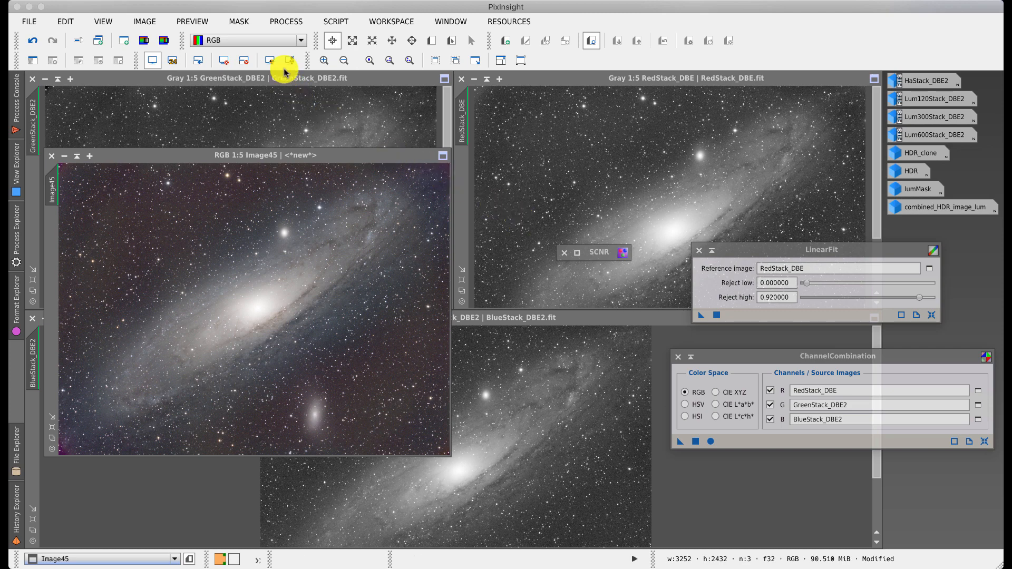
Step: Start DynamicBackgroundExtraction and make the green-corrected RGB image its target
{"action": "left_click", "coordinate": [279, 24]}
{"action": "left_click", "coordinate": [280, 24]}
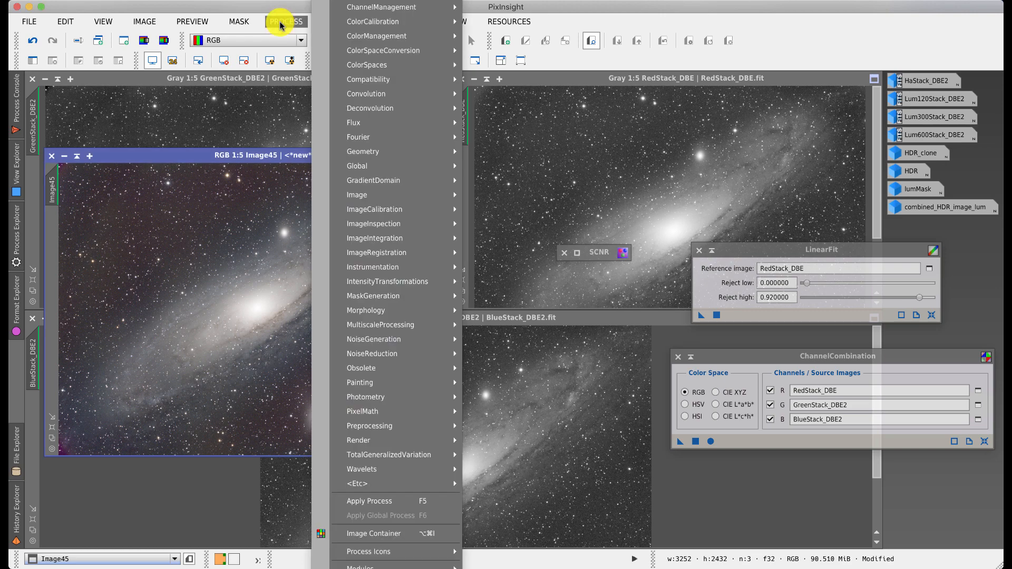
{"action": "mouse_move", "coordinate": [390, 3]}
{"action": "left_click", "coordinate": [527, 9]}
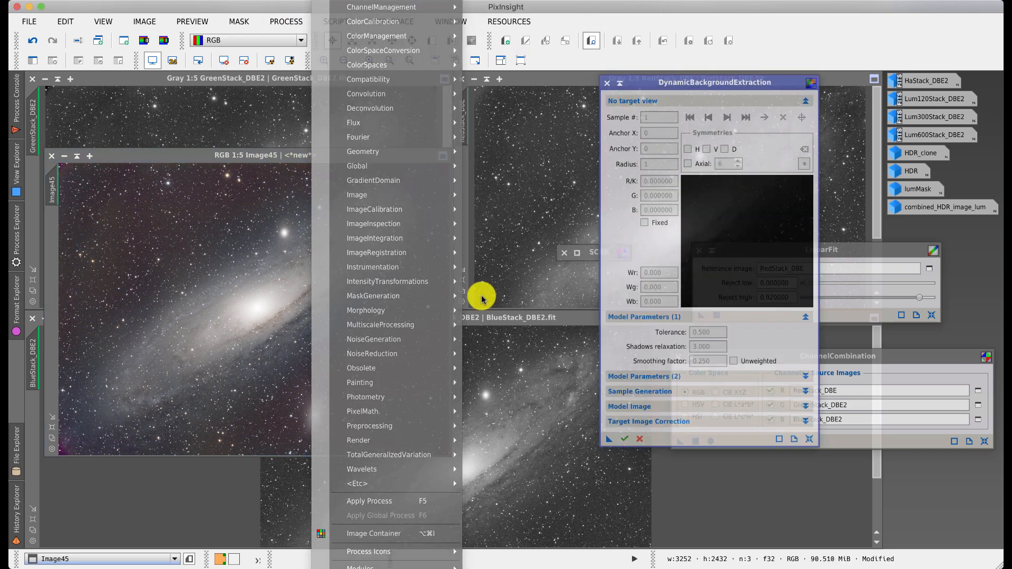
{"action": "left_click_drag", "start_coordinate": [647, 83], "coordinate": [515, 169]}
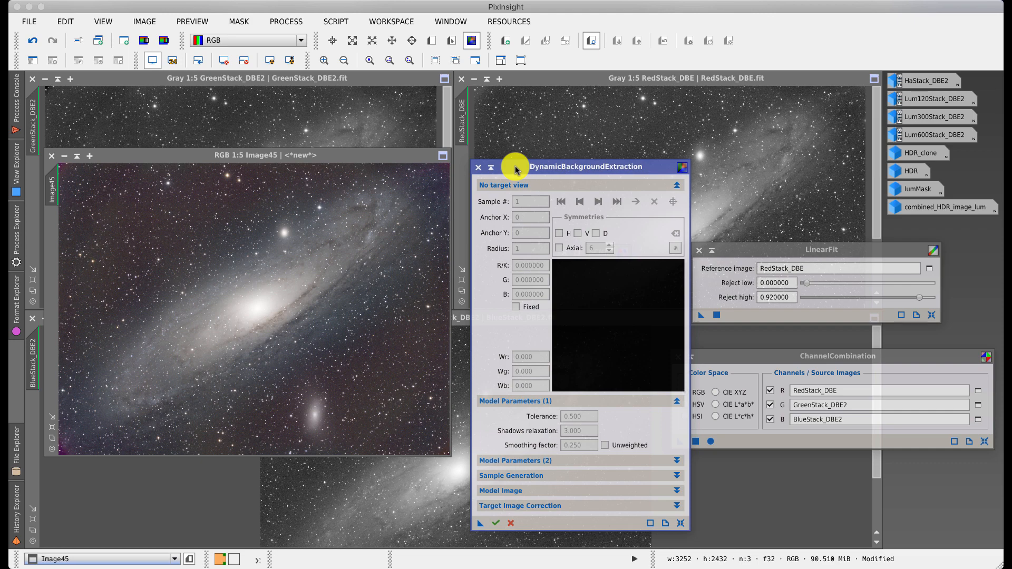
{"action": "left_click_drag", "start_coordinate": [517, 168], "coordinate": [542, 115]}
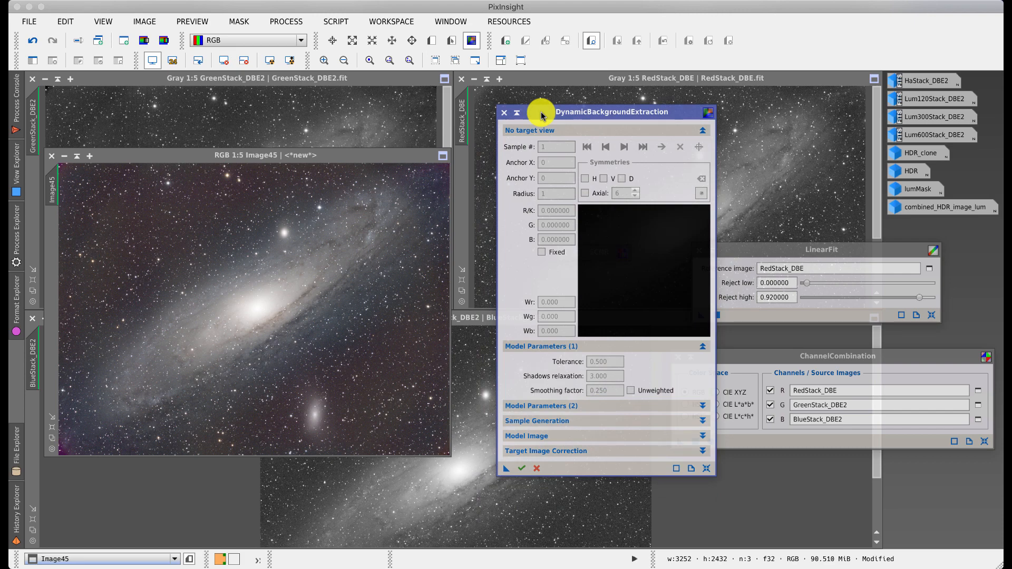
{"action": "left_click", "coordinate": [75, 179]}
Step: Place eleven background samples in the dark sky around the galaxy, near the image corners and edges and away from bright stars
{"action": "left_click", "coordinate": [77, 180]}
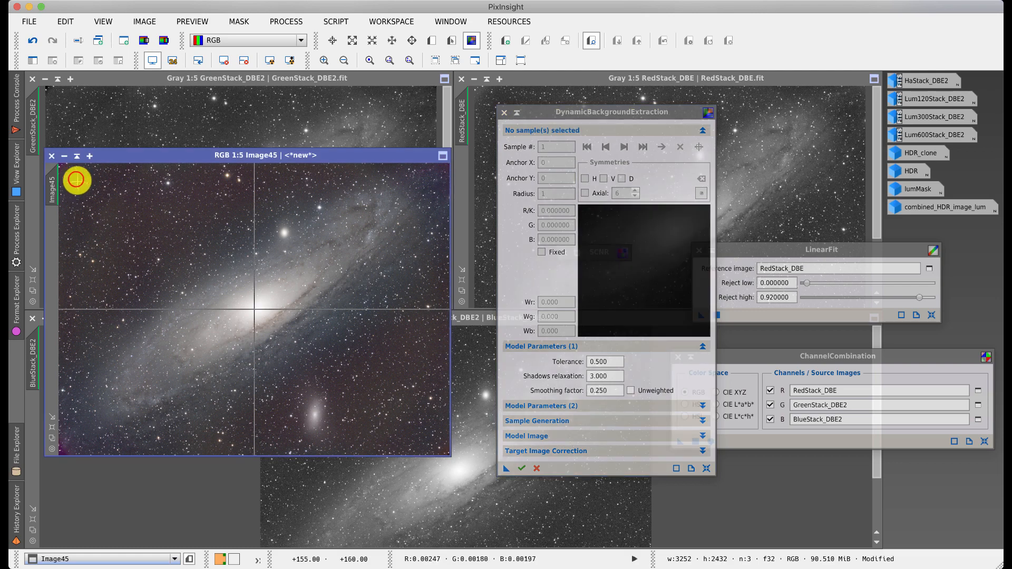
{"action": "left_click", "coordinate": [141, 231]}
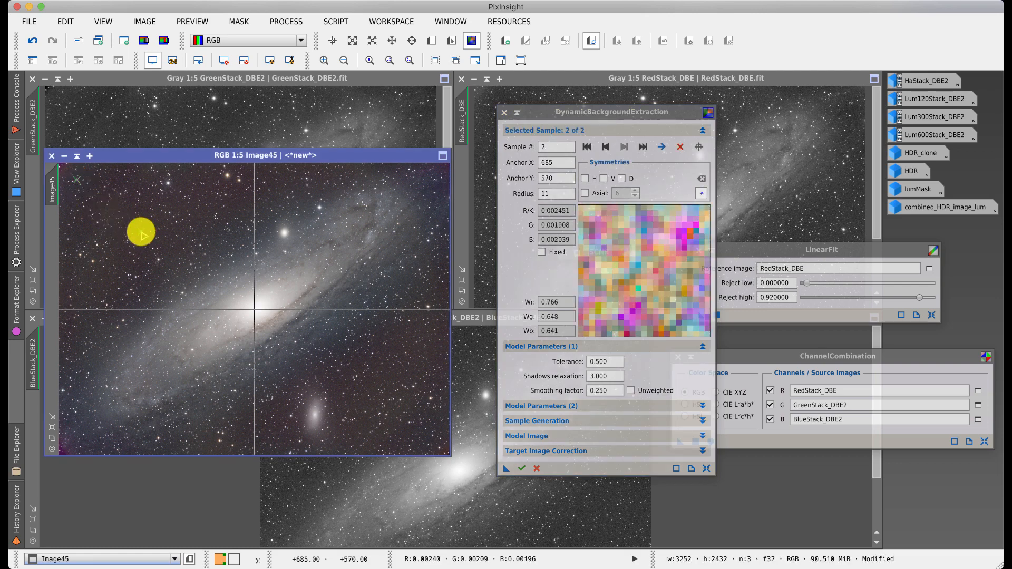
{"action": "left_click", "coordinate": [430, 348]}
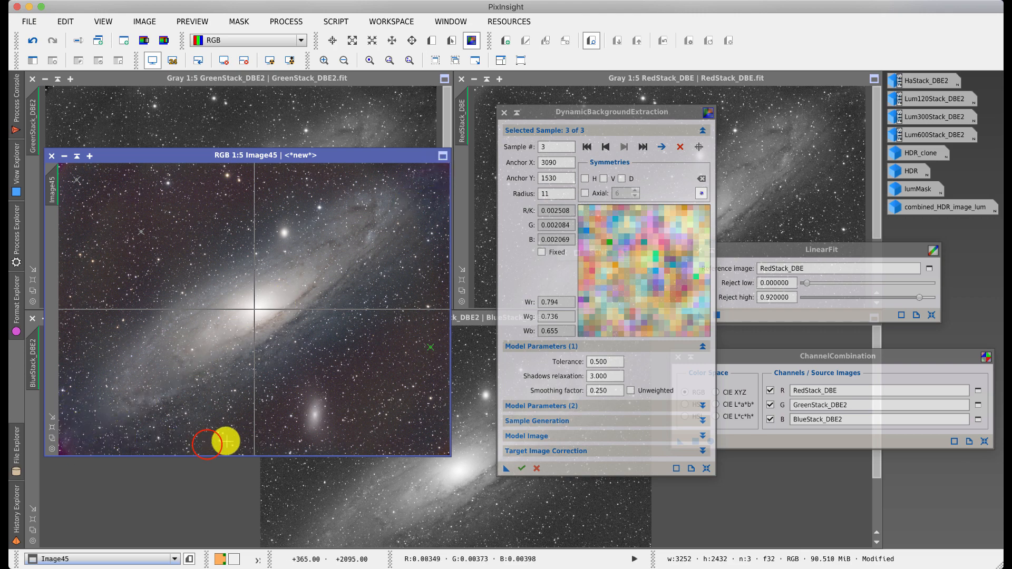
{"action": "left_click", "coordinate": [207, 444]}
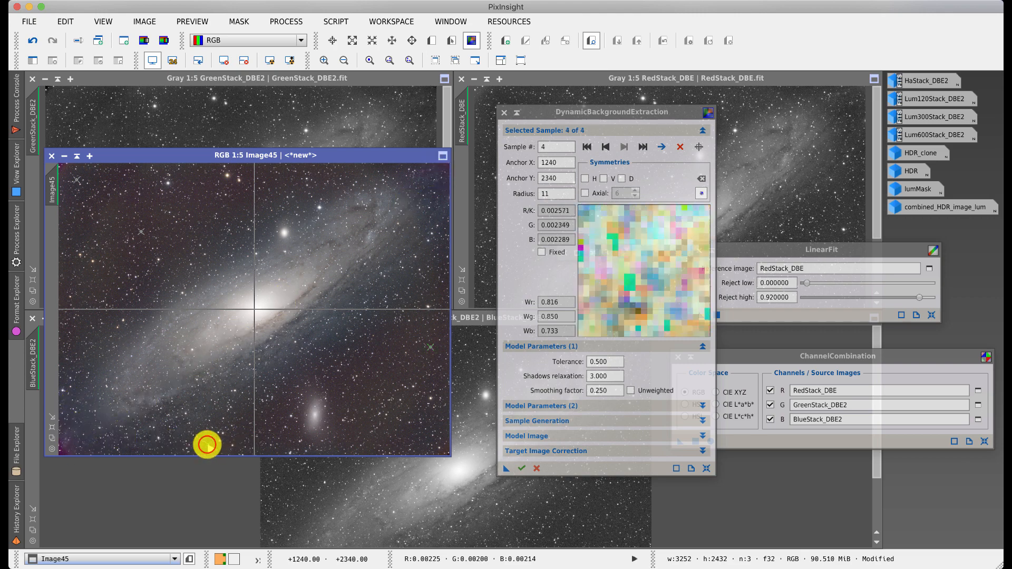
{"action": "left_click", "coordinate": [431, 445]}
{"action": "left_click", "coordinate": [394, 376]}
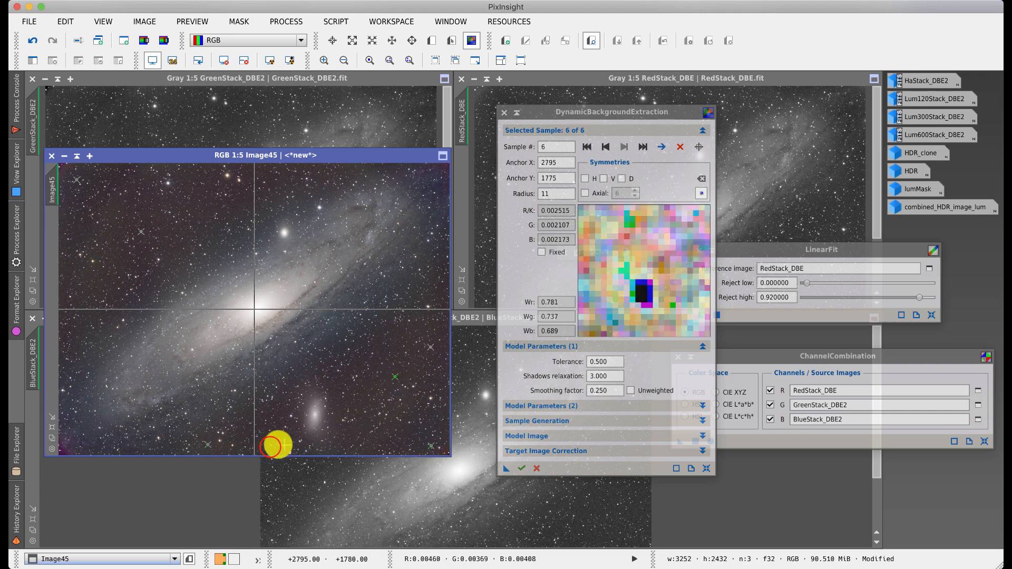
{"action": "left_click", "coordinate": [270, 447]}
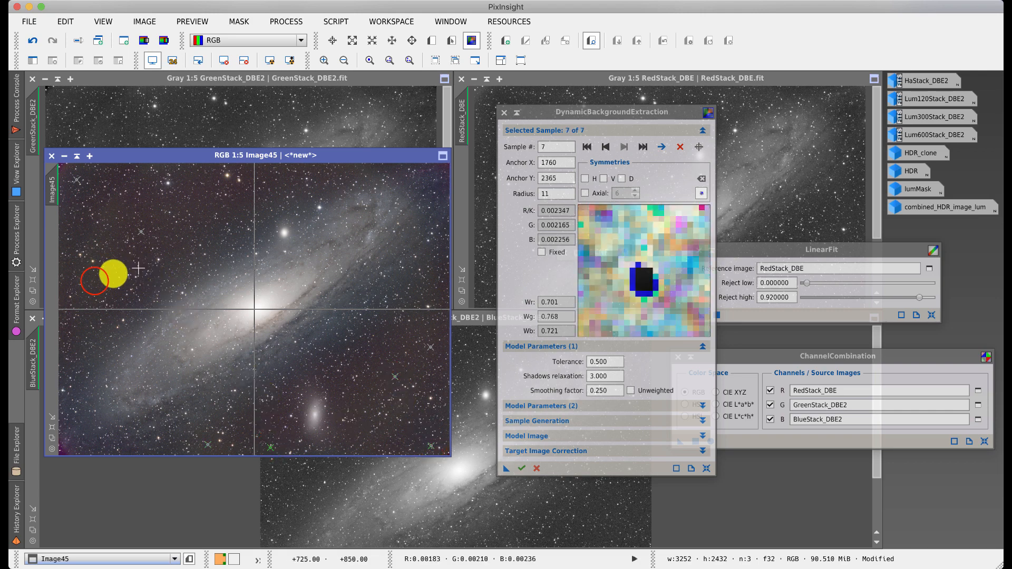
{"action": "left_click", "coordinate": [94, 282]}
{"action": "left_click", "coordinate": [184, 180]}
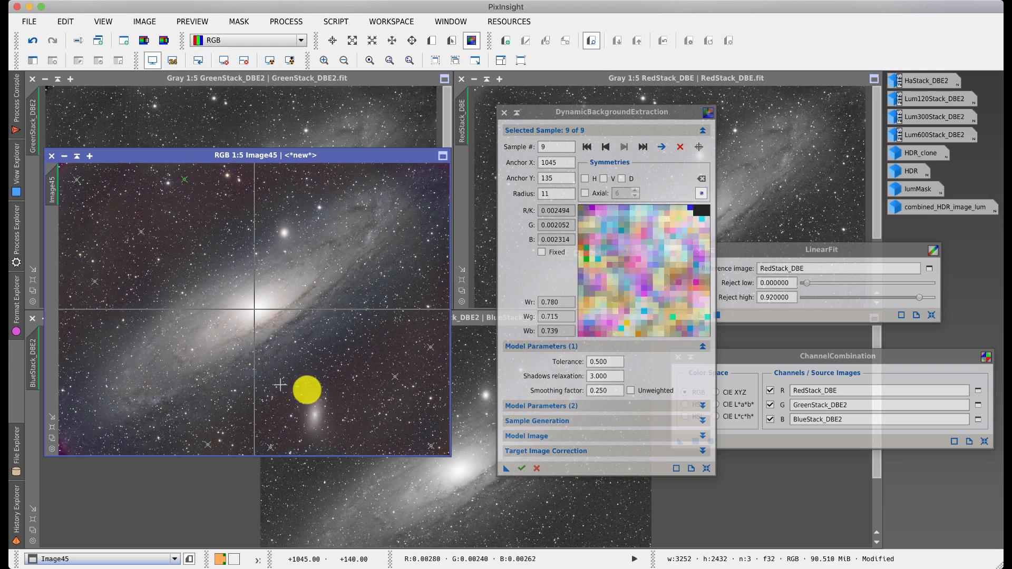
{"action": "left_click", "coordinate": [439, 289]}
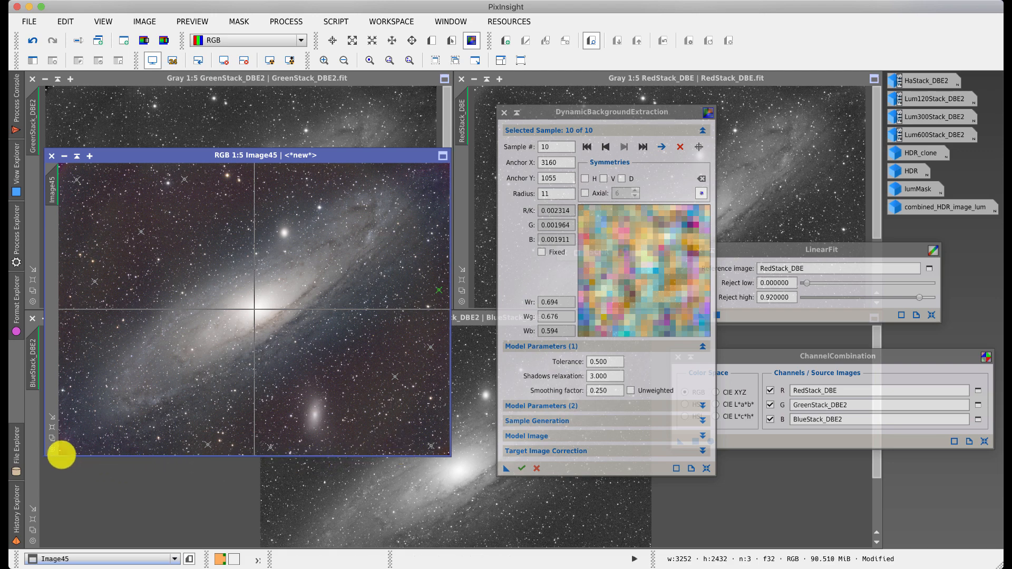
{"action": "left_click", "coordinate": [106, 450]}
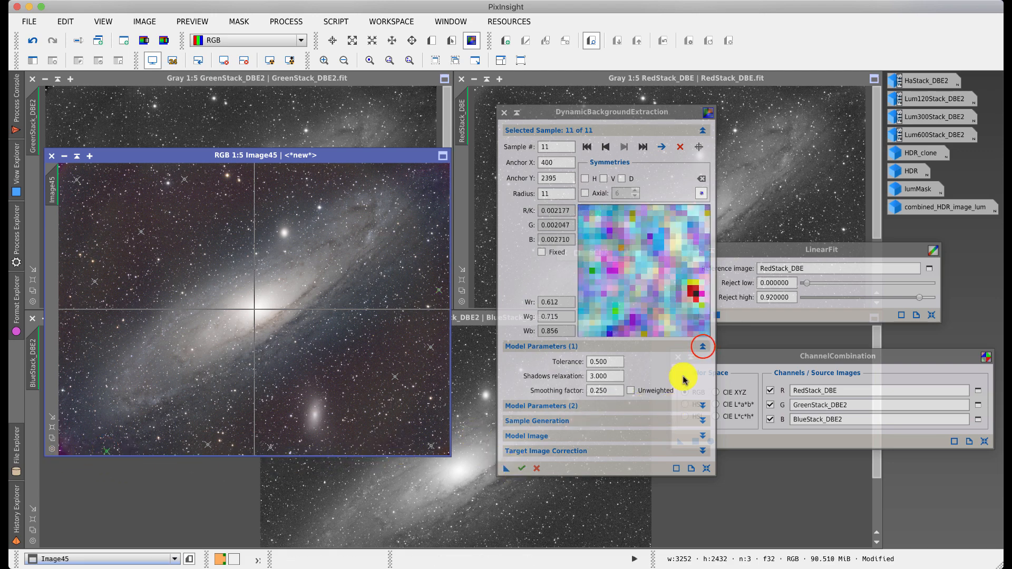
Step: Generate the background model without correcting the image, auto-stretch its display to inspect the gradient and close the model image
{"action": "left_click", "coordinate": [703, 346]}
{"action": "left_click", "coordinate": [697, 390]}
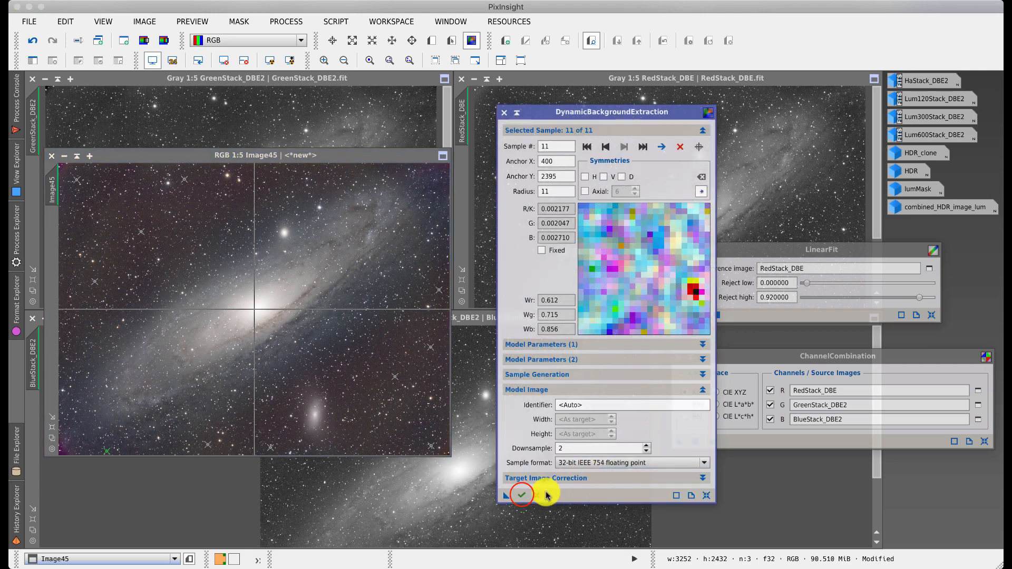
{"action": "left_click", "coordinate": [522, 495]}
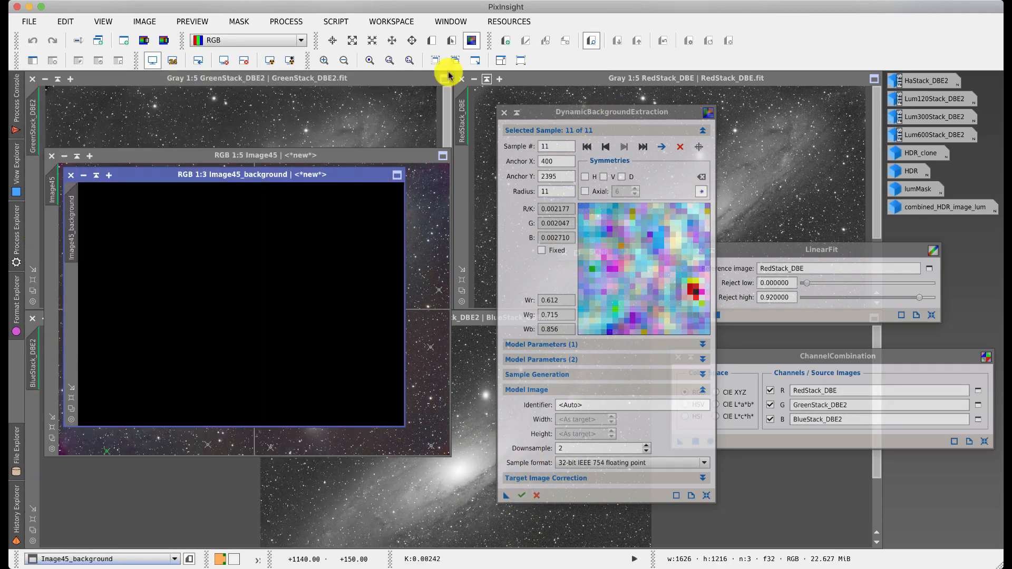
{"action": "left_click", "coordinate": [270, 60]}
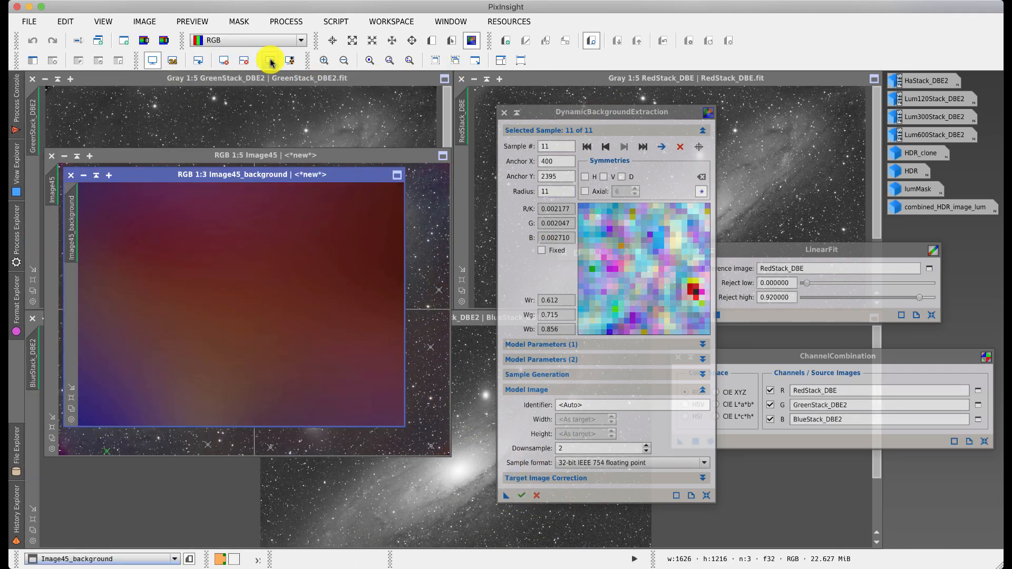
{"action": "left_click", "coordinate": [72, 175]}
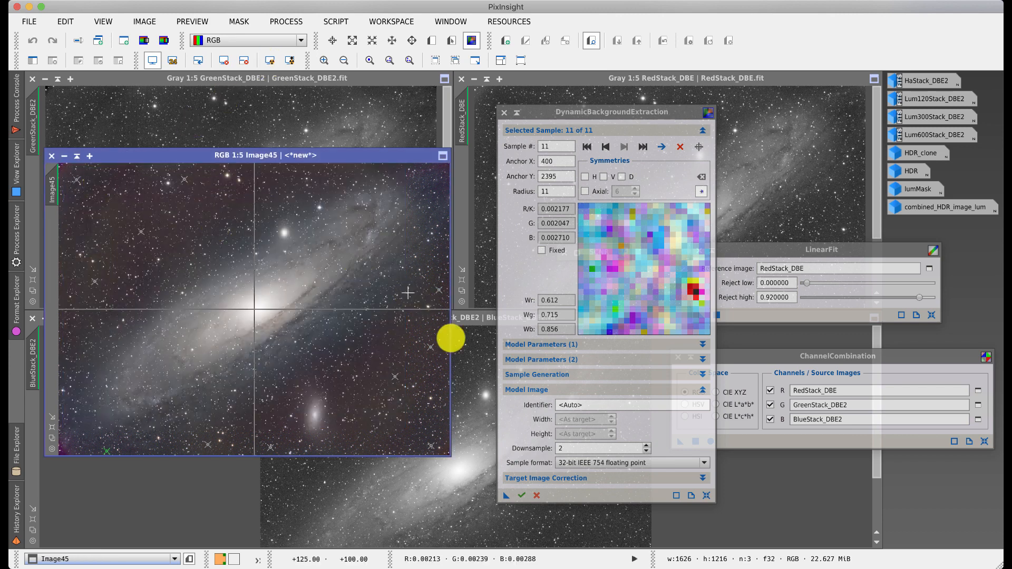
Step: Set the target image correction to Subtraction with the background model discarded and the target image replaced, and run the extraction
{"action": "left_click", "coordinate": [702, 390]}
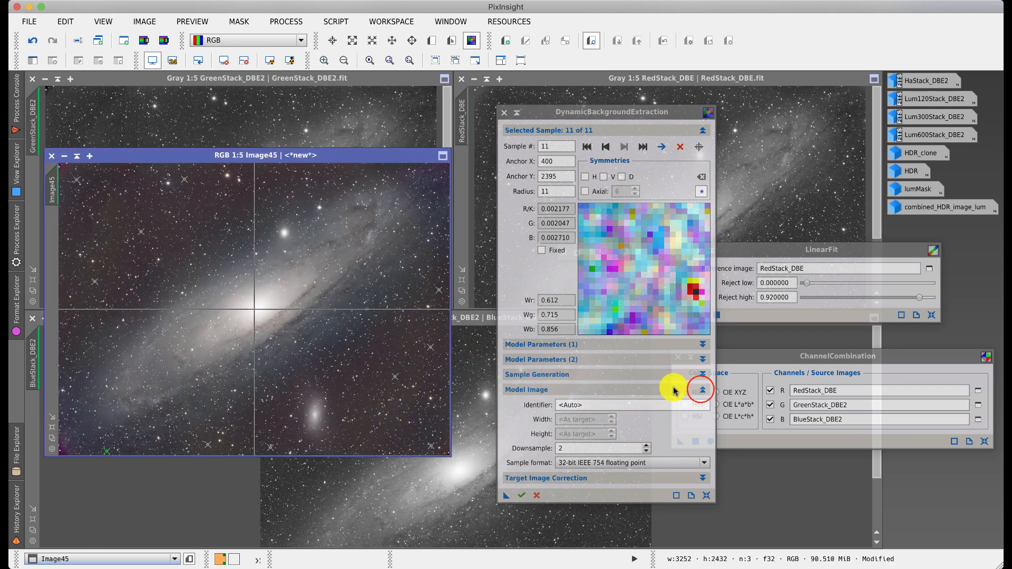
{"action": "left_click", "coordinate": [703, 405]}
{"action": "left_click", "coordinate": [607, 420]}
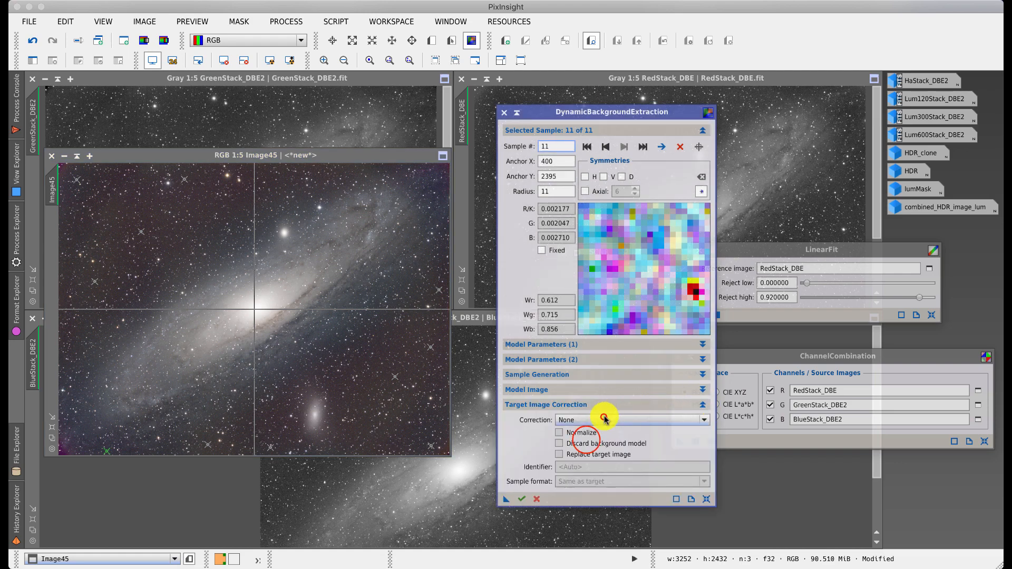
{"action": "left_click", "coordinate": [559, 455]}
{"action": "left_click", "coordinate": [558, 444]}
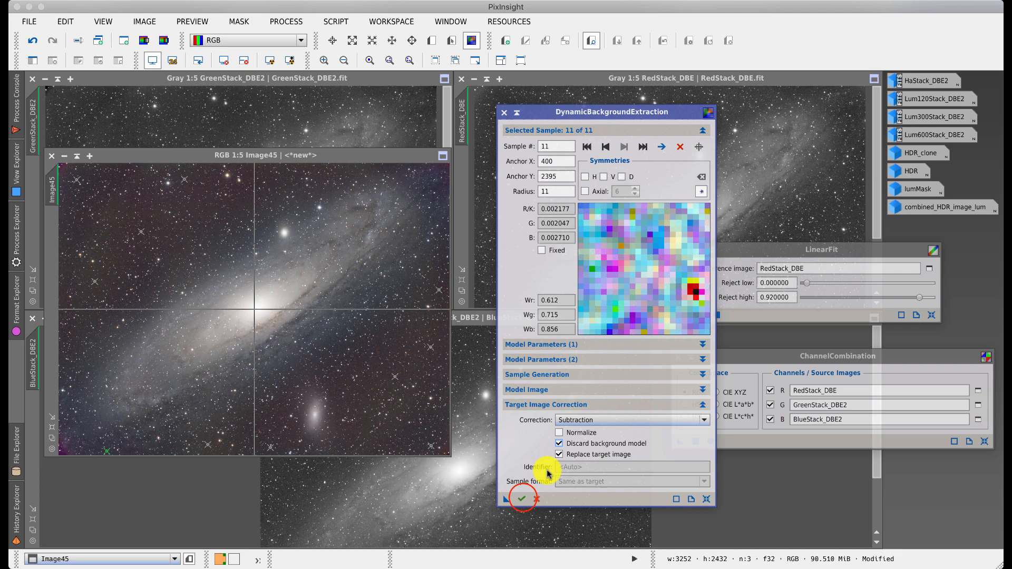
{"action": "left_click", "coordinate": [522, 498]}
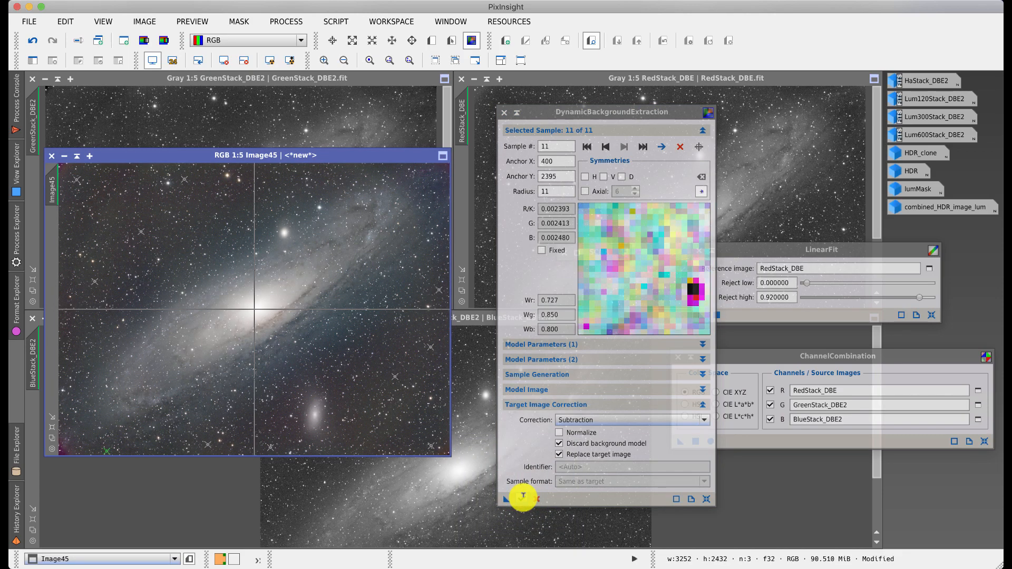
Step: Close DynamicBackgroundExtraction and remove the screen stretch from the RGB image to show its linear data
{"action": "left_click", "coordinate": [504, 113]}
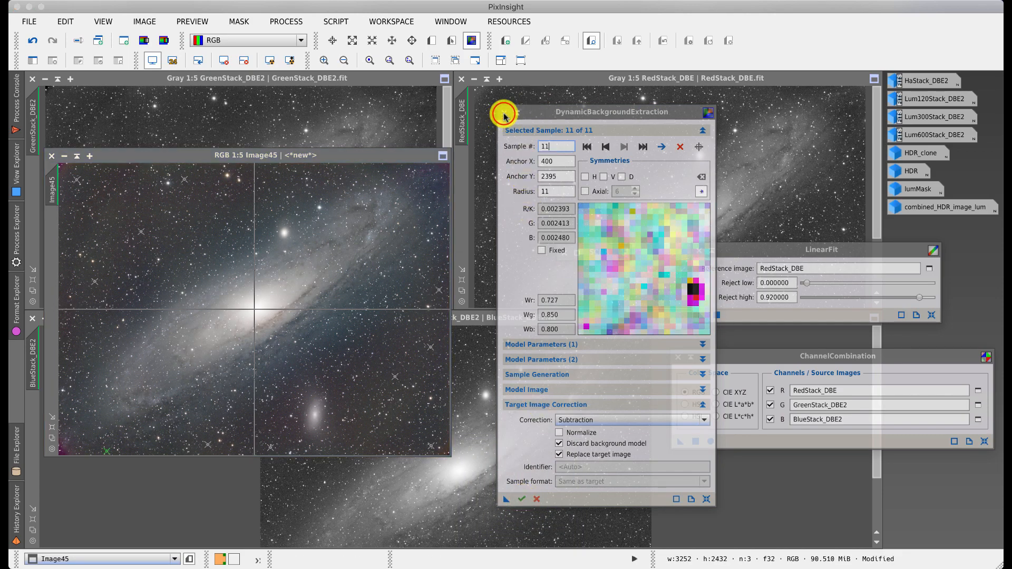
{"action": "left_click", "coordinate": [554, 295]}
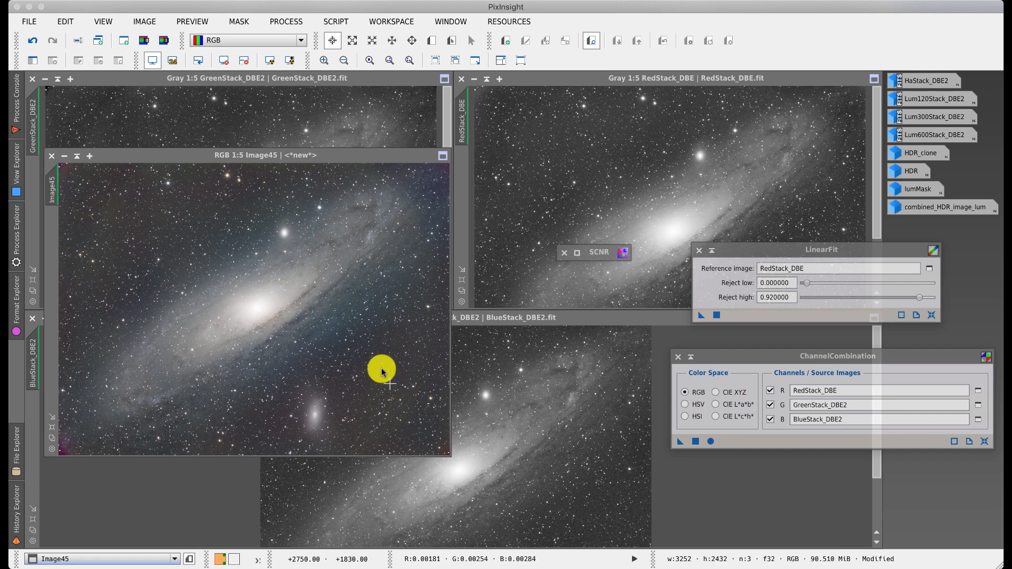
{"action": "left_click", "coordinate": [227, 61]}
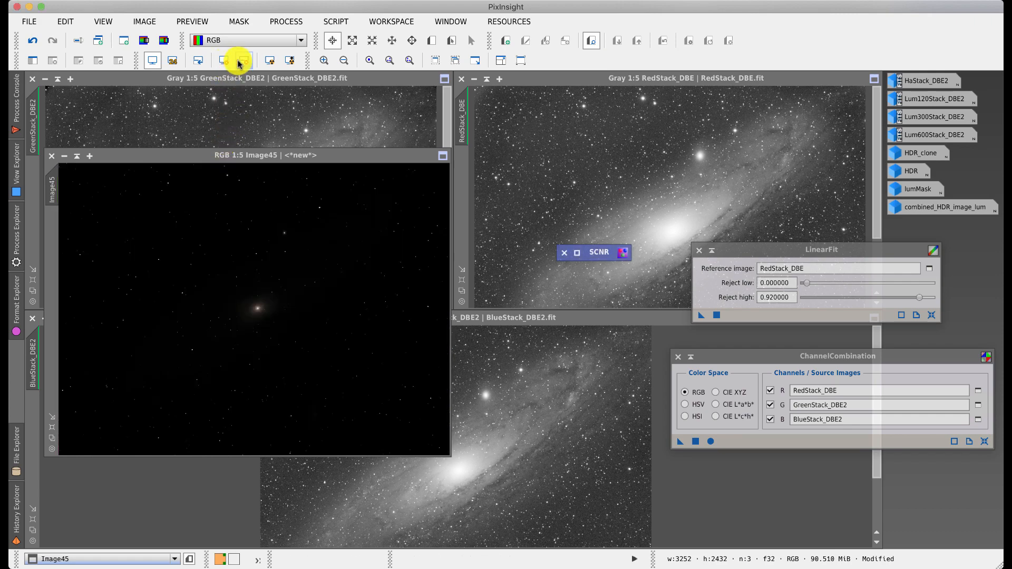
Step: Reset HistogramTransformation and apply a first stretch to the RGB image with the combined RGB/K midtones at 0.08354430
{"action": "left_click", "coordinate": [283, 22]}
{"action": "mouse_move", "coordinate": [407, 282]}
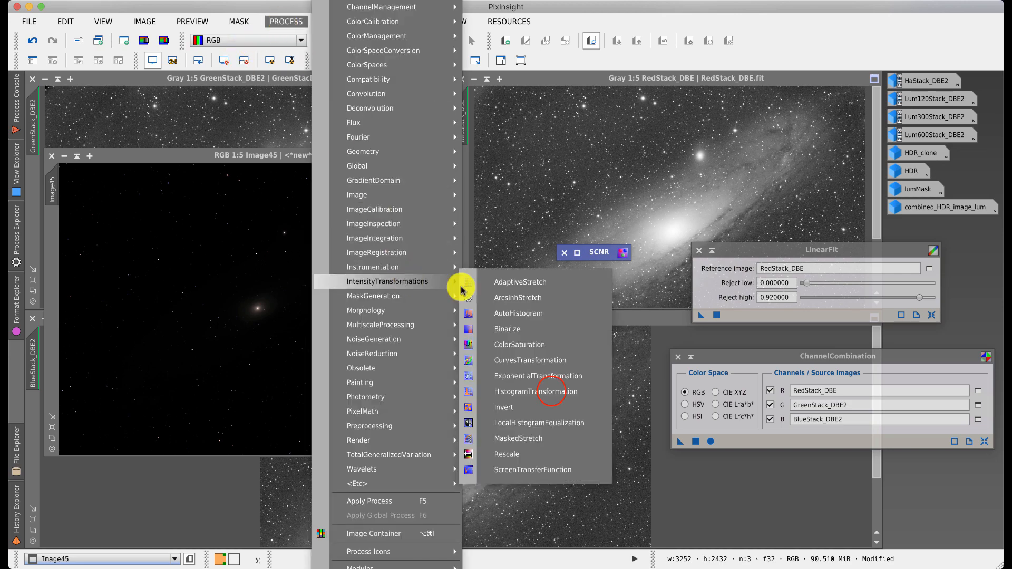
{"action": "left_click", "coordinate": [552, 391]}
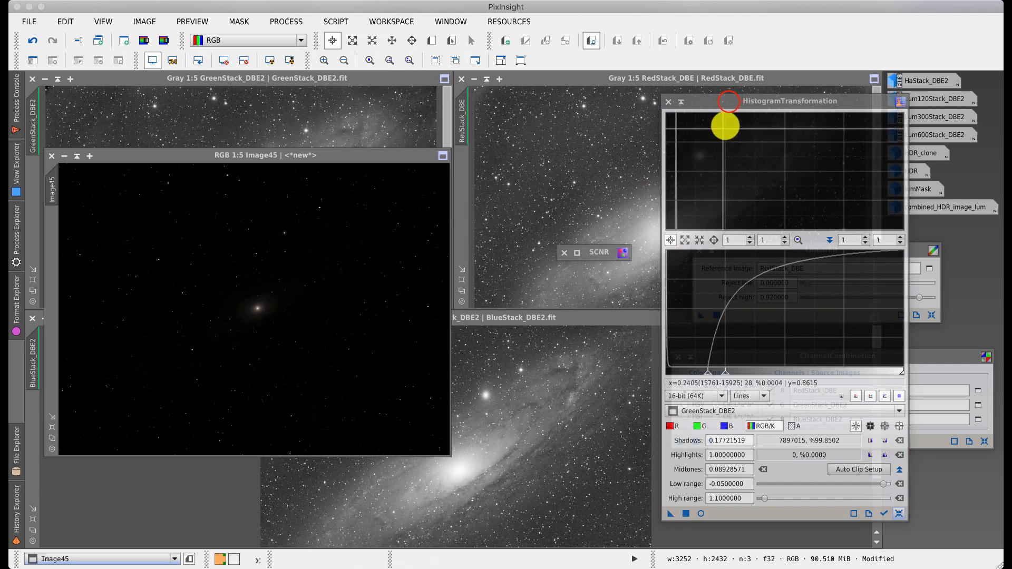
{"action": "left_click_drag", "start_coordinate": [727, 102], "coordinate": [623, 110]}
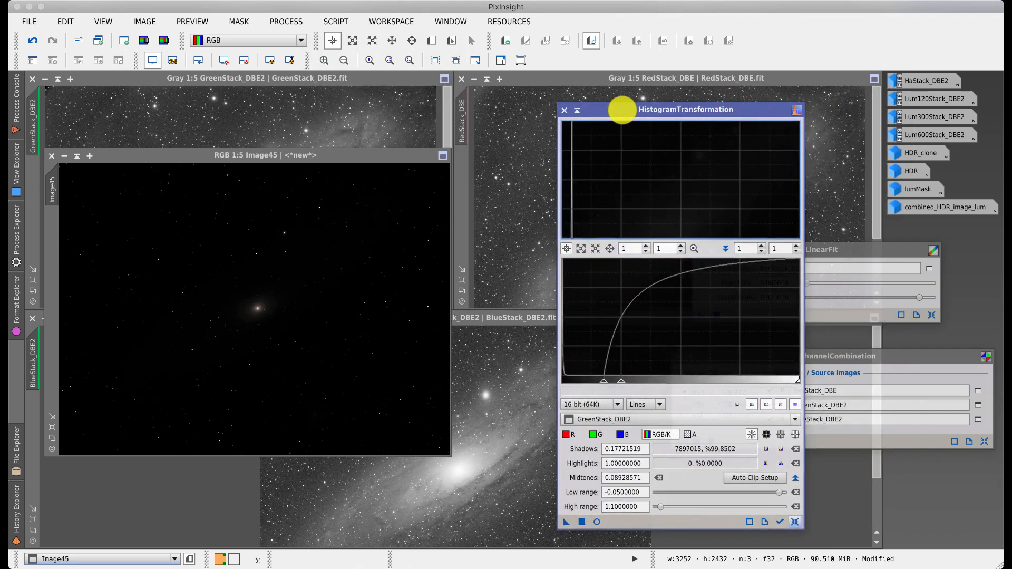
{"action": "left_click", "coordinate": [795, 522]}
{"action": "left_click", "coordinate": [679, 379]}
{"action": "left_click_drag", "start_coordinate": [679, 379], "coordinate": [580, 380]}
{"action": "left_click", "coordinate": [581, 522]}
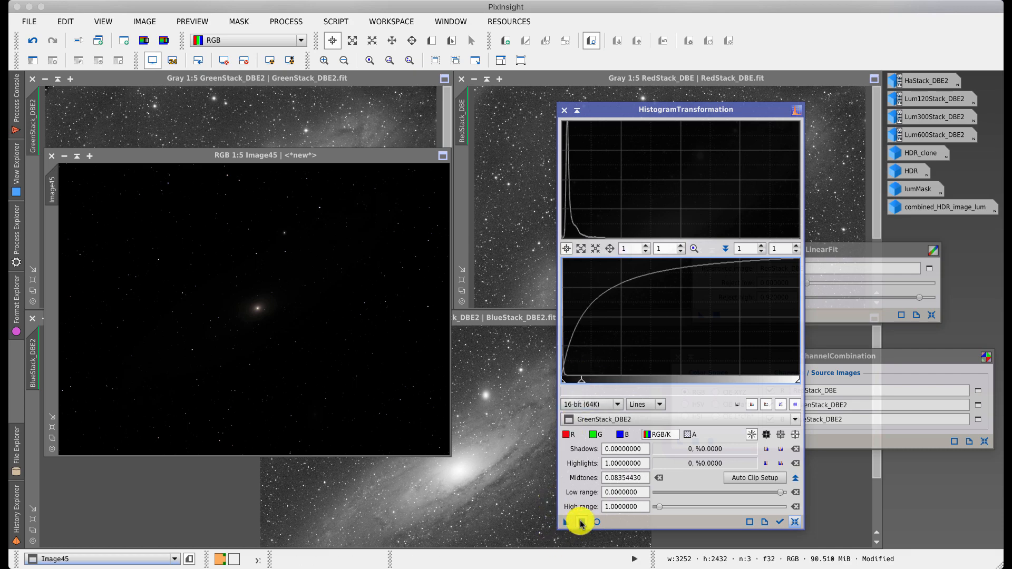
{"action": "left_click", "coordinate": [582, 522]}
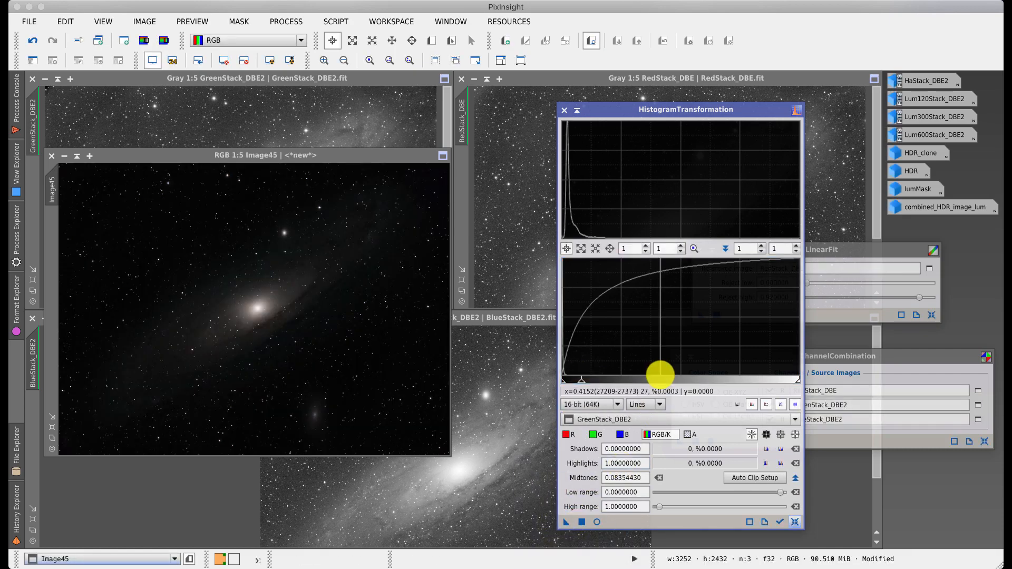
Step: Stretch the RGB image a second time with midtones at 0.22784810 using a real-time preview, and close the preview and HistogramTransformation
{"action": "left_click", "coordinate": [596, 521]}
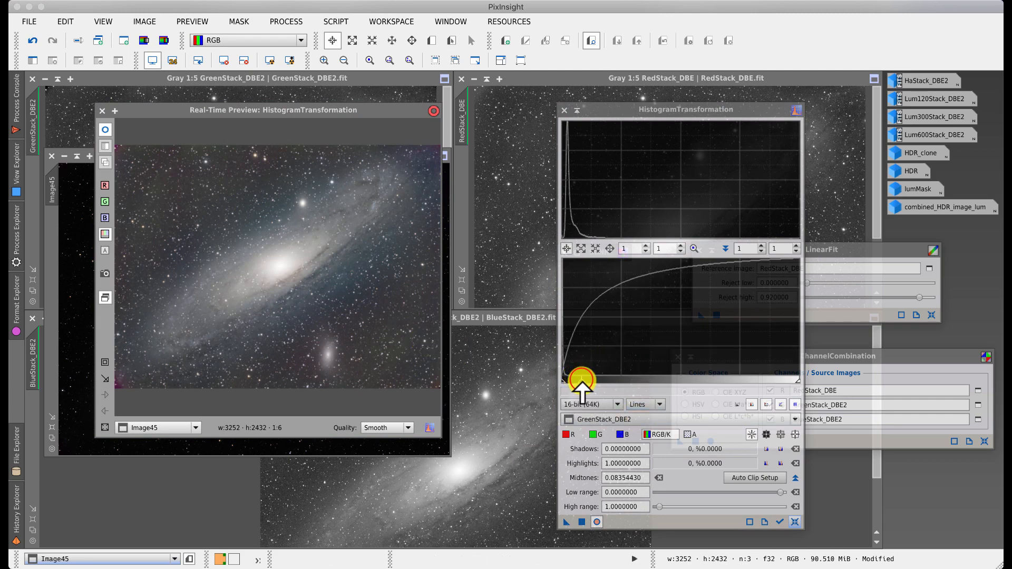
{"action": "left_click_drag", "start_coordinate": [581, 380], "coordinate": [616, 380]}
{"action": "left_click", "coordinate": [581, 522]}
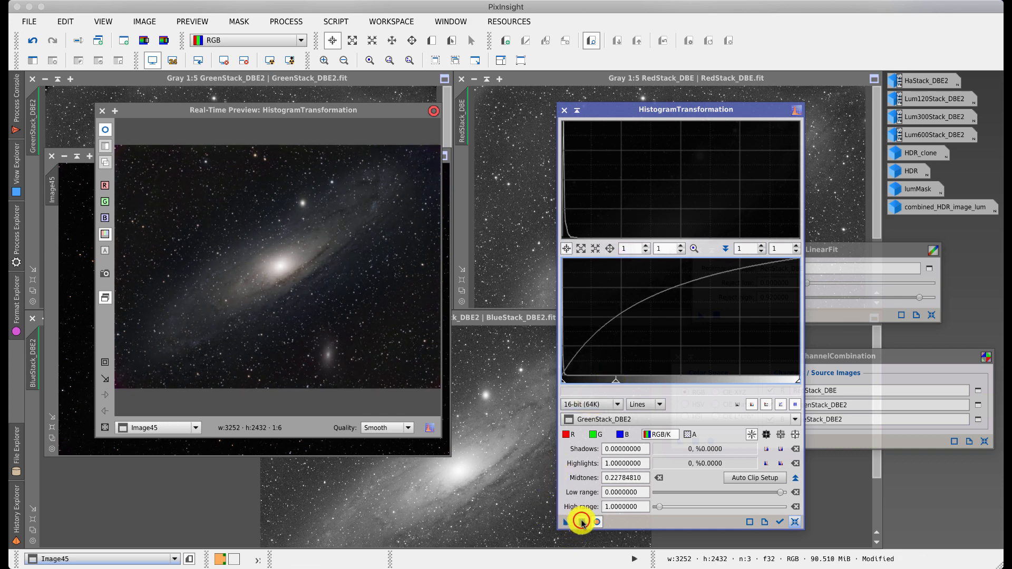
{"action": "left_click", "coordinate": [101, 111]}
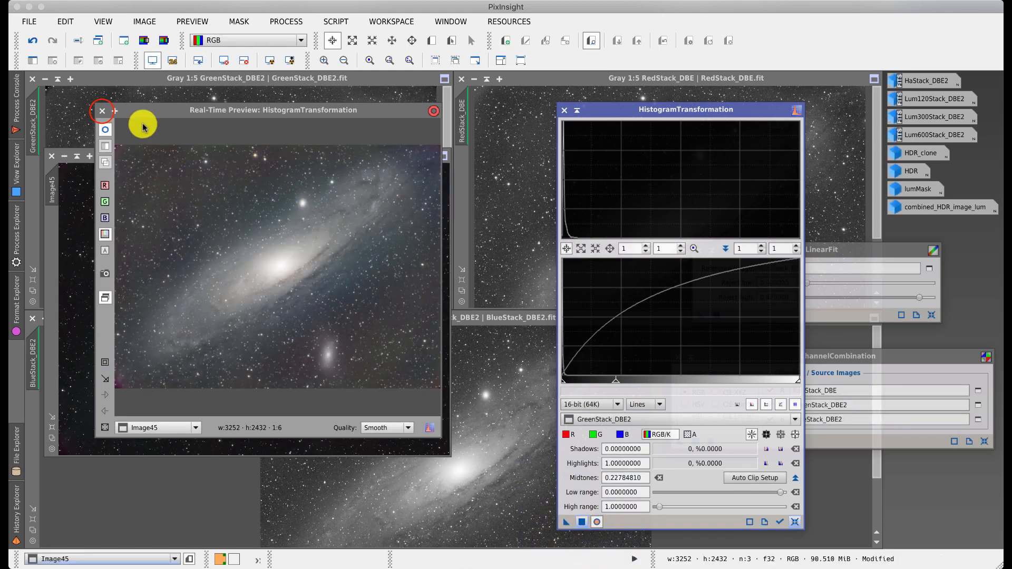
{"action": "left_click", "coordinate": [102, 111]}
{"action": "left_click", "coordinate": [123, 154]}
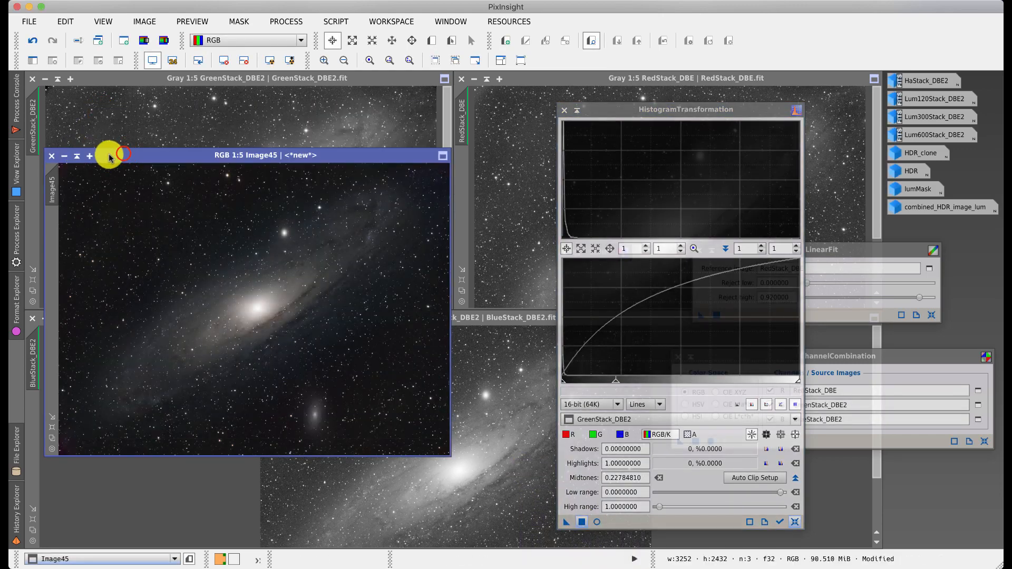
{"action": "left_click_drag", "start_coordinate": [111, 157], "coordinate": [175, 138]}
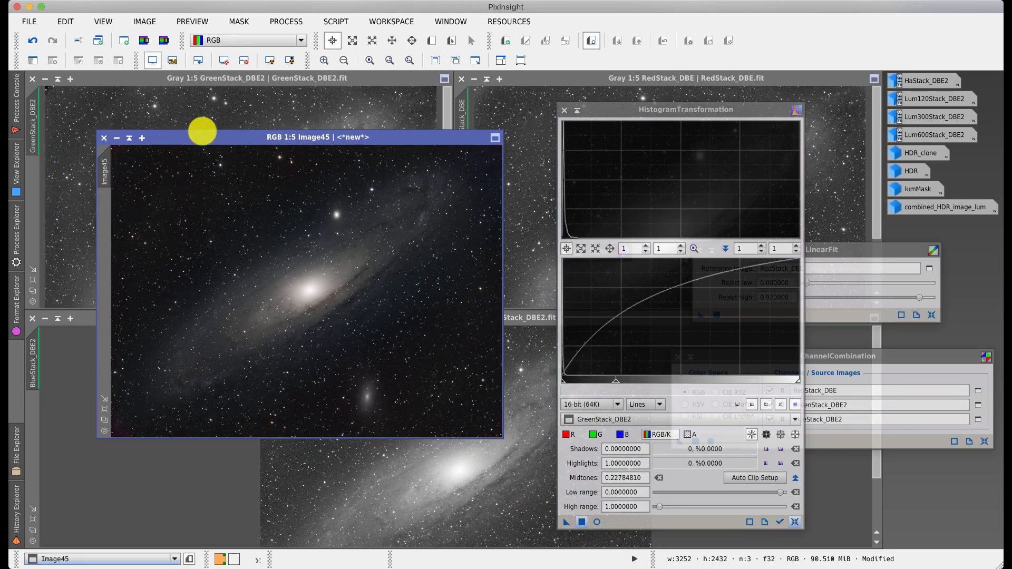
{"action": "left_click", "coordinate": [564, 110]}
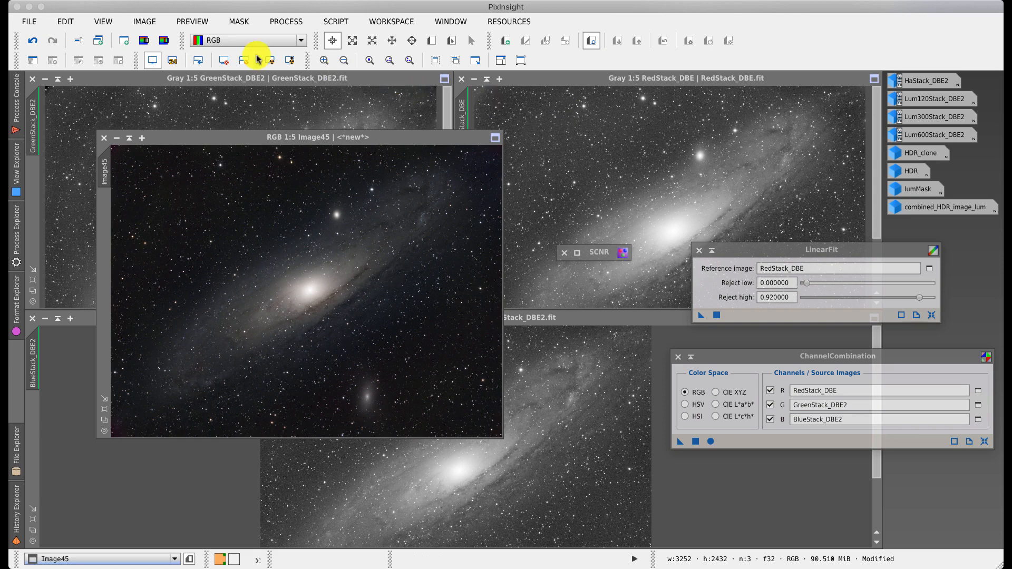
Step: Open CurvesTransformation and reset its saturation curve to a straight line
{"action": "left_click", "coordinate": [285, 20]}
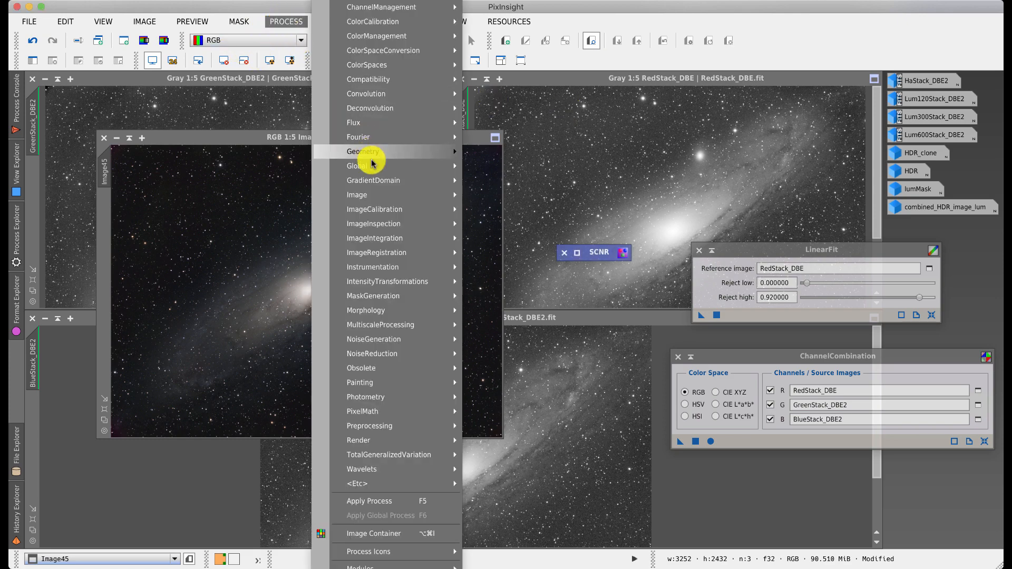
{"action": "mouse_move", "coordinate": [378, 229]}
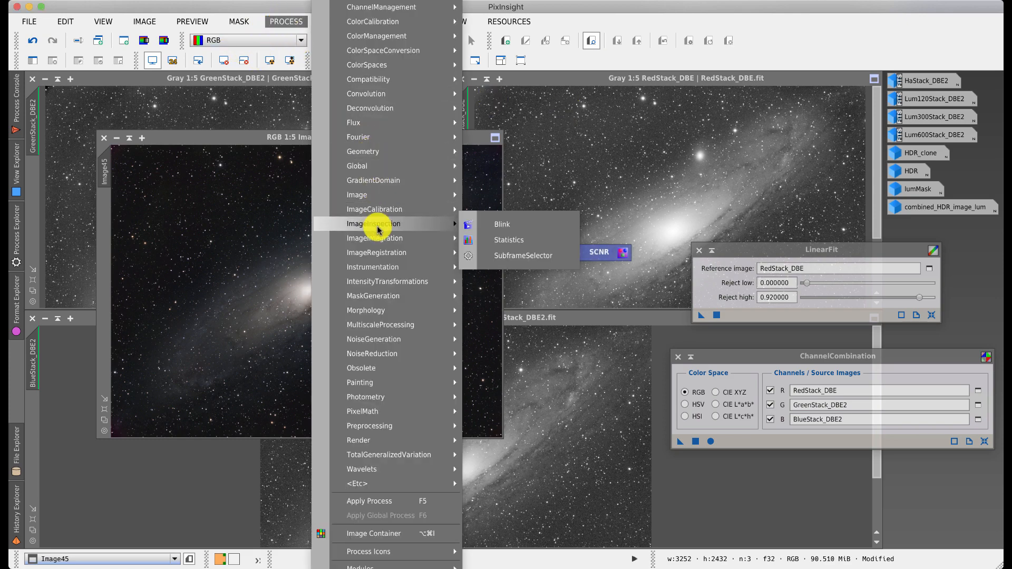
{"action": "mouse_move", "coordinate": [388, 282]}
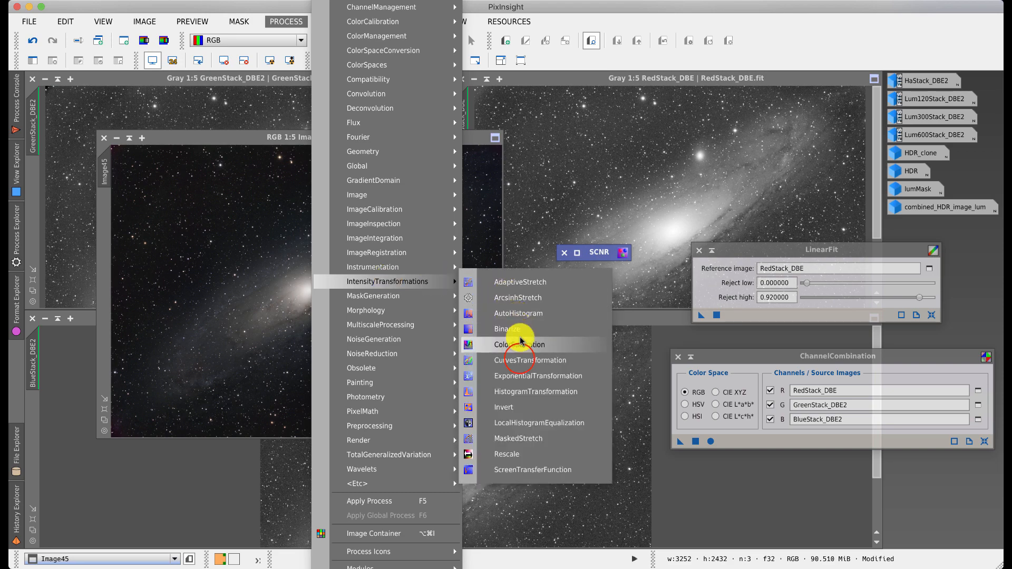
{"action": "left_click", "coordinate": [519, 360]}
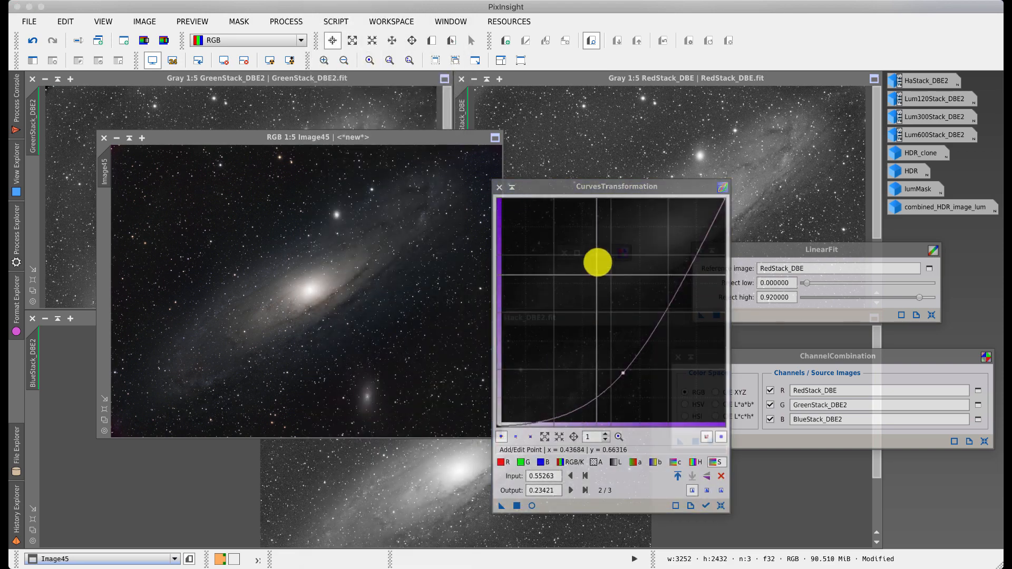
{"action": "left_click_drag", "start_coordinate": [719, 506], "coordinate": [722, 508]}
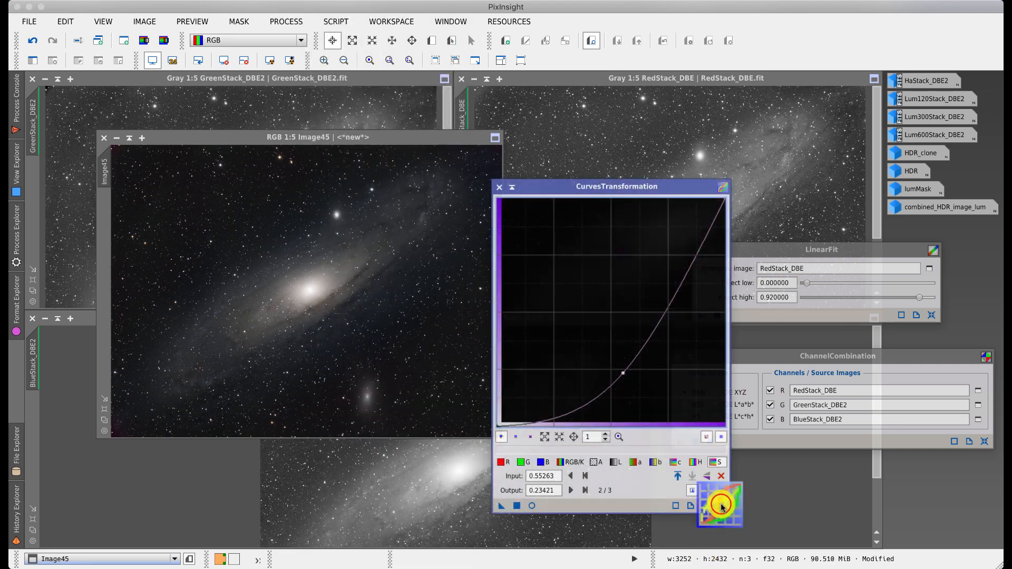
{"action": "left_click", "coordinate": [721, 506]}
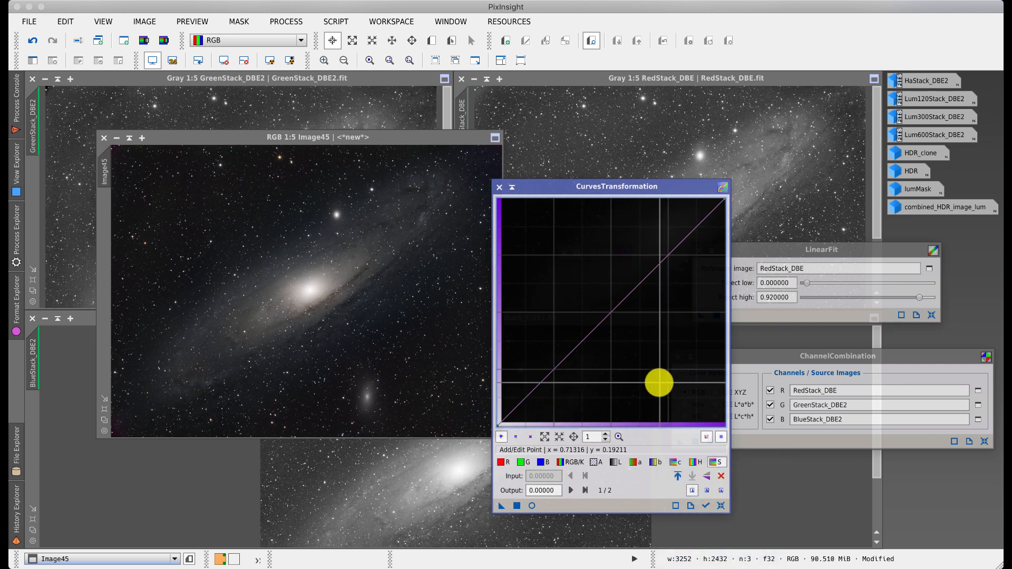
Step: Preview a saturation boost on the unmasked RGB image with a curve point at input 0.33947, output 0.55263, and close the preview unapplied
{"action": "left_click", "coordinate": [533, 508]}
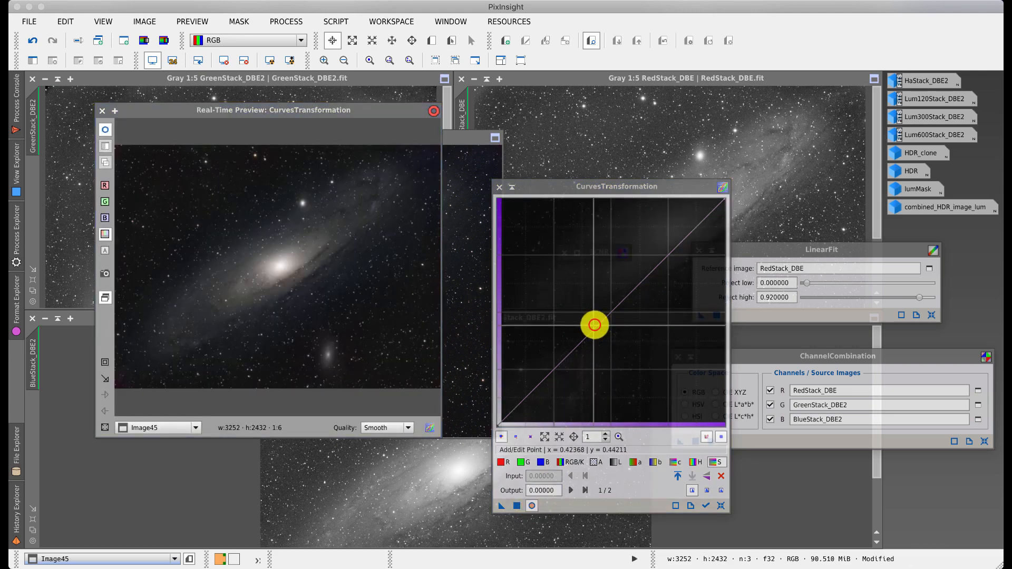
{"action": "left_click_drag", "start_coordinate": [595, 324], "coordinate": [574, 301]}
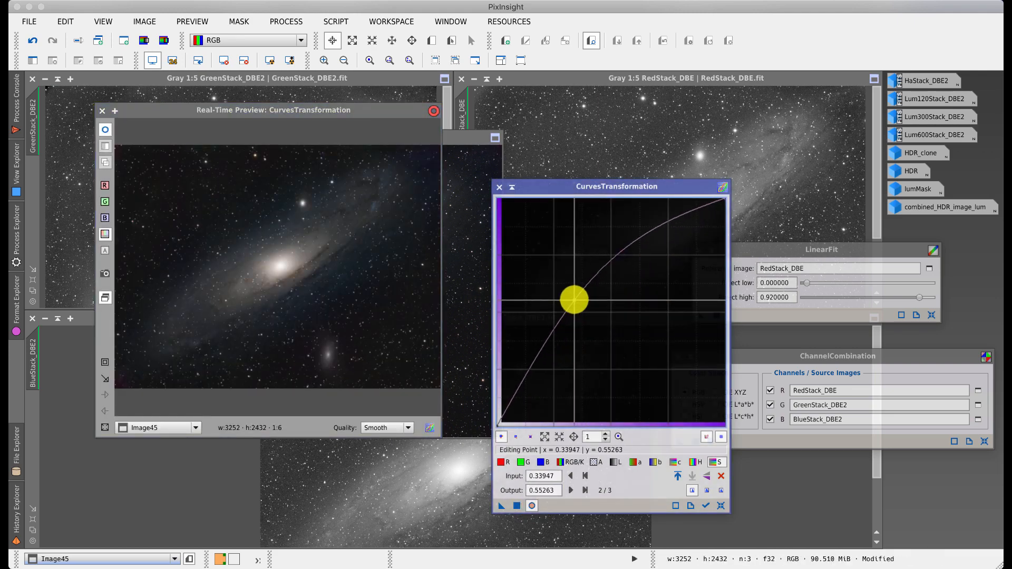
{"action": "left_click", "coordinate": [550, 185]}
{"action": "left_click_drag", "start_coordinate": [567, 185], "coordinate": [577, 183]}
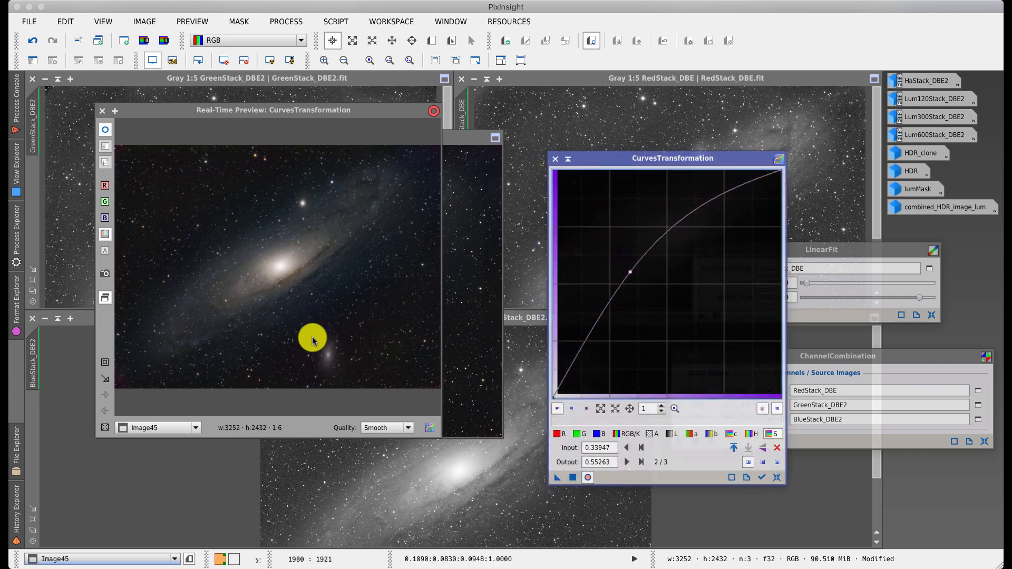
{"action": "left_click", "coordinate": [103, 112]}
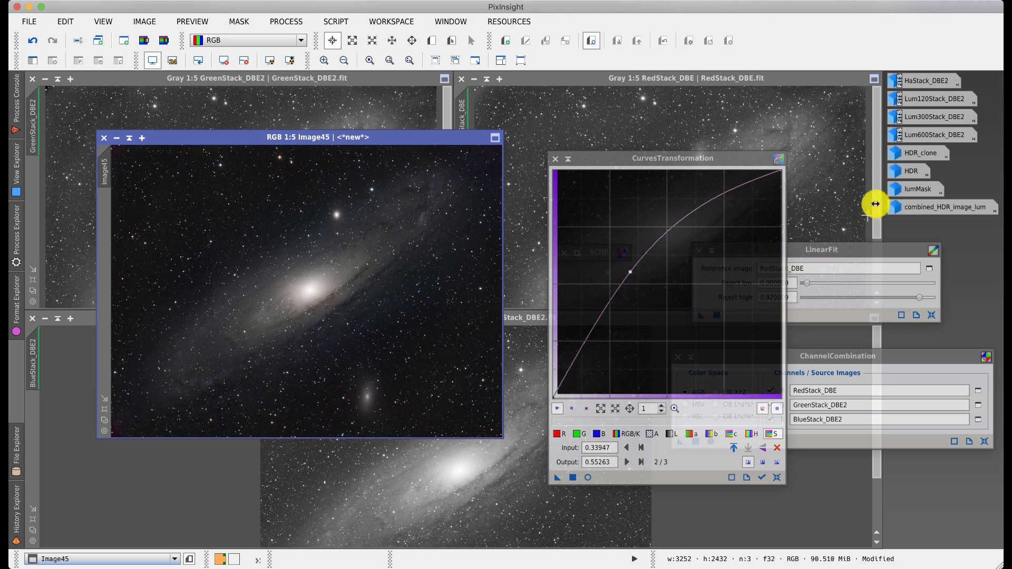
Step: Apply lumMask as the mask of the RGB image, minimise the mask image and hide the red mask overlay
{"action": "double_click", "coordinate": [916, 189]}
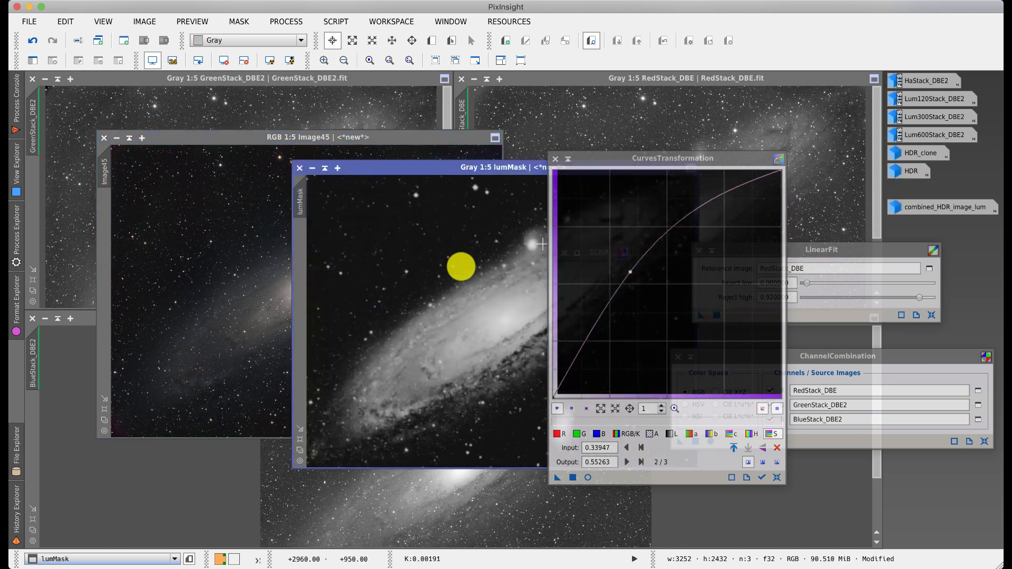
{"action": "left_click_drag", "start_coordinate": [297, 193], "coordinate": [241, 211]}
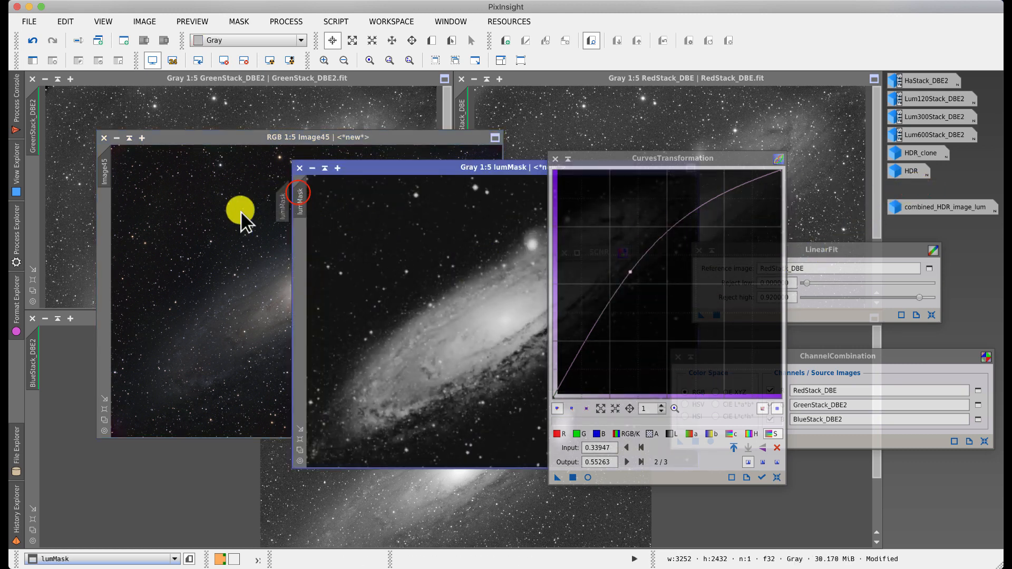
{"action": "left_click_drag", "start_coordinate": [110, 251], "coordinate": [106, 250]}
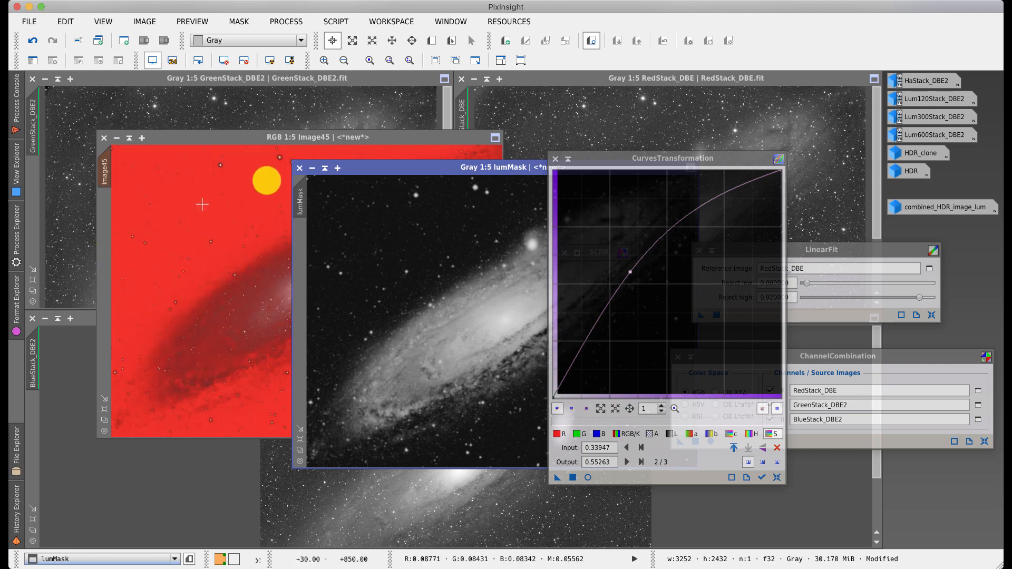
{"action": "left_click", "coordinate": [312, 169]}
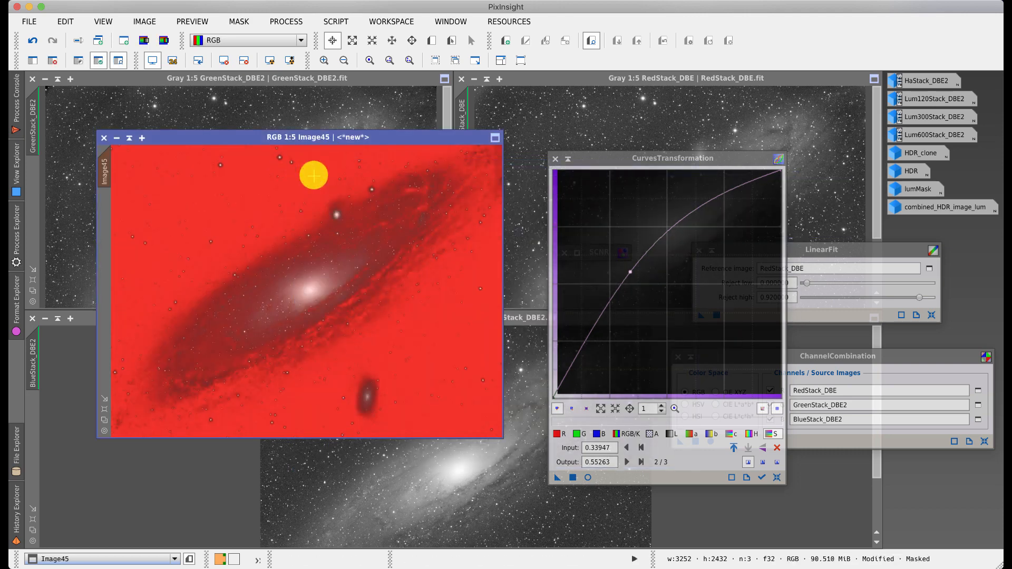
{"action": "left_click", "coordinate": [118, 62]}
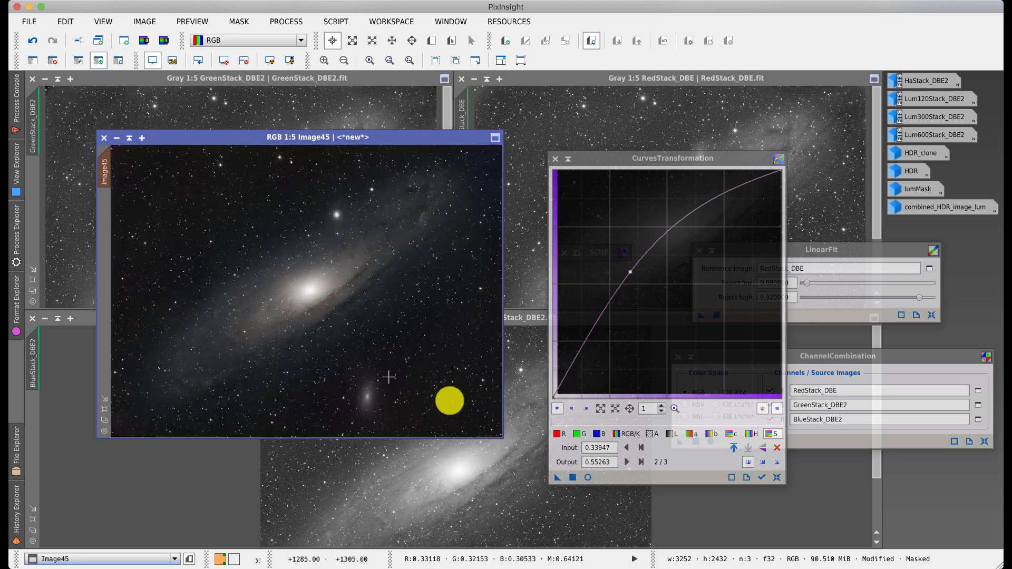
Step: Move the saturation curve point to input 0.12895, output 0.25526 using the real-time preview, apply it to the masked RGB image and close the preview
{"action": "left_click", "coordinate": [586, 477]}
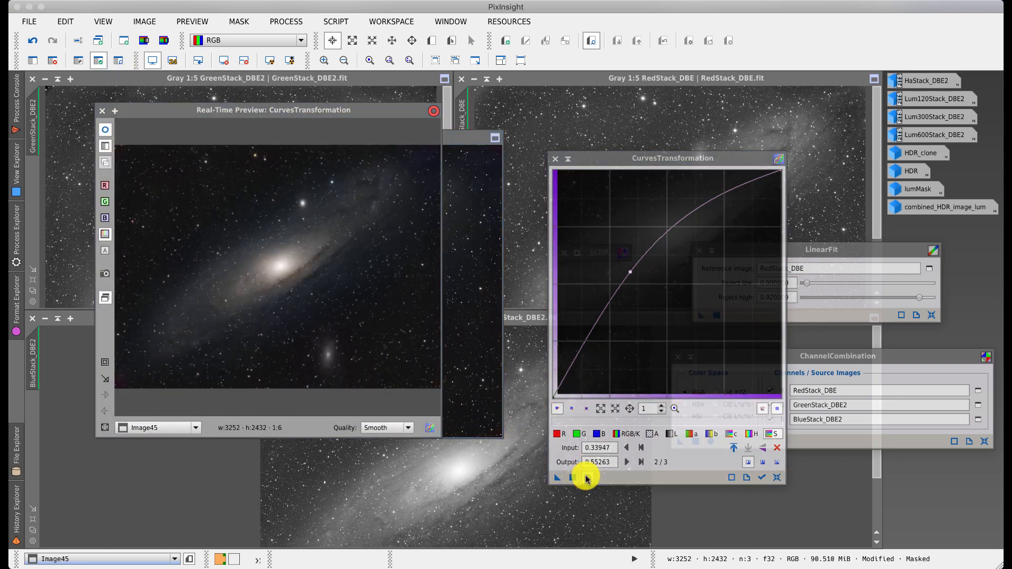
{"action": "left_click_drag", "start_coordinate": [630, 268], "coordinate": [573, 290]}
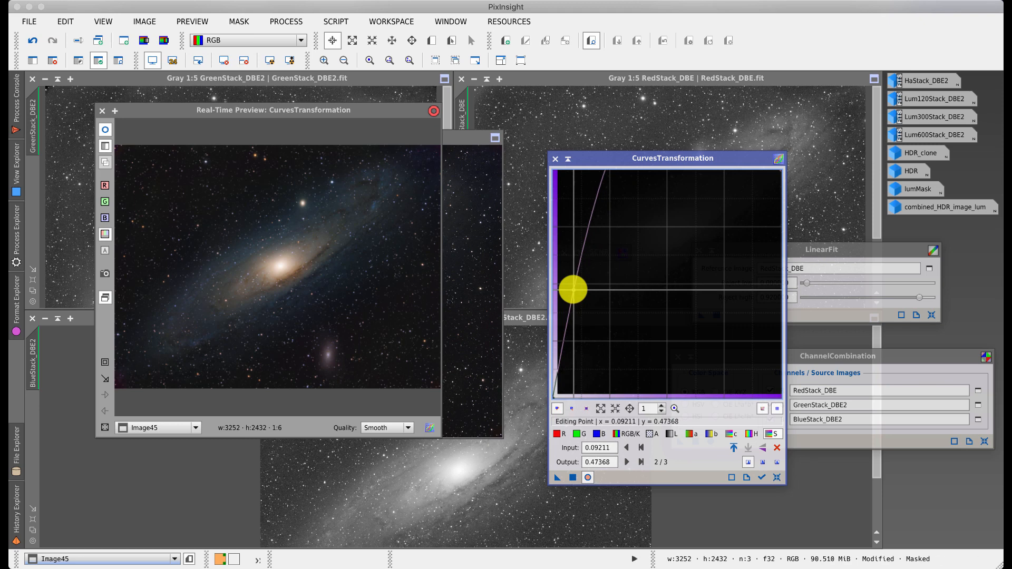
{"action": "left_click_drag", "start_coordinate": [573, 290], "coordinate": [582, 340]}
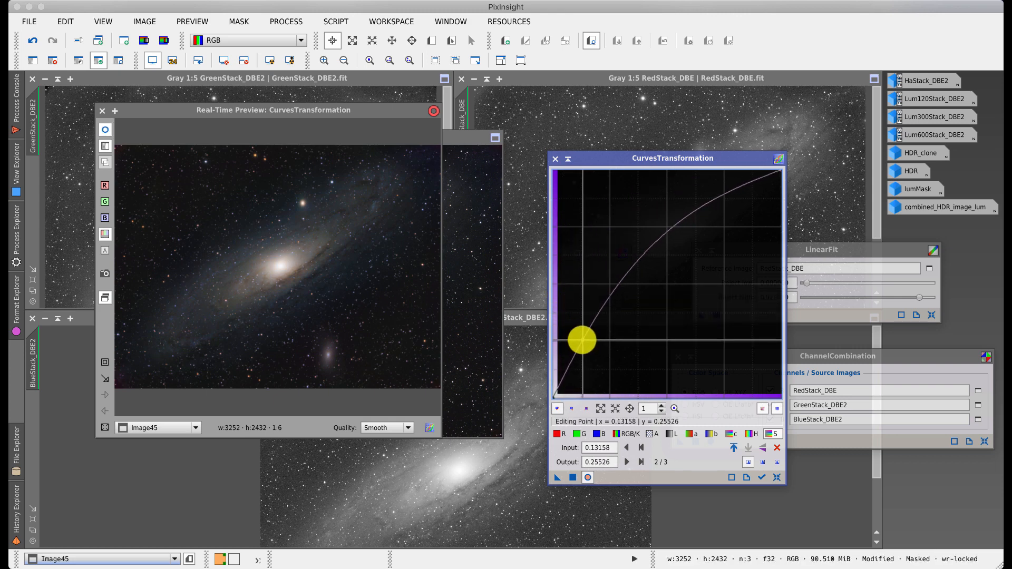
{"action": "left_click_drag", "start_coordinate": [572, 477], "coordinate": [576, 477]}
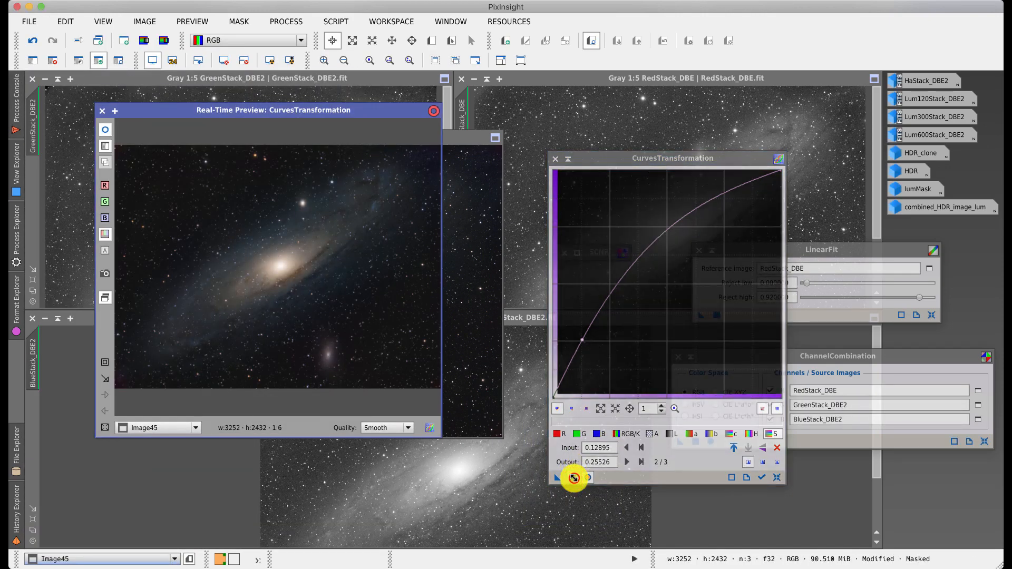
{"action": "left_click", "coordinate": [574, 478]}
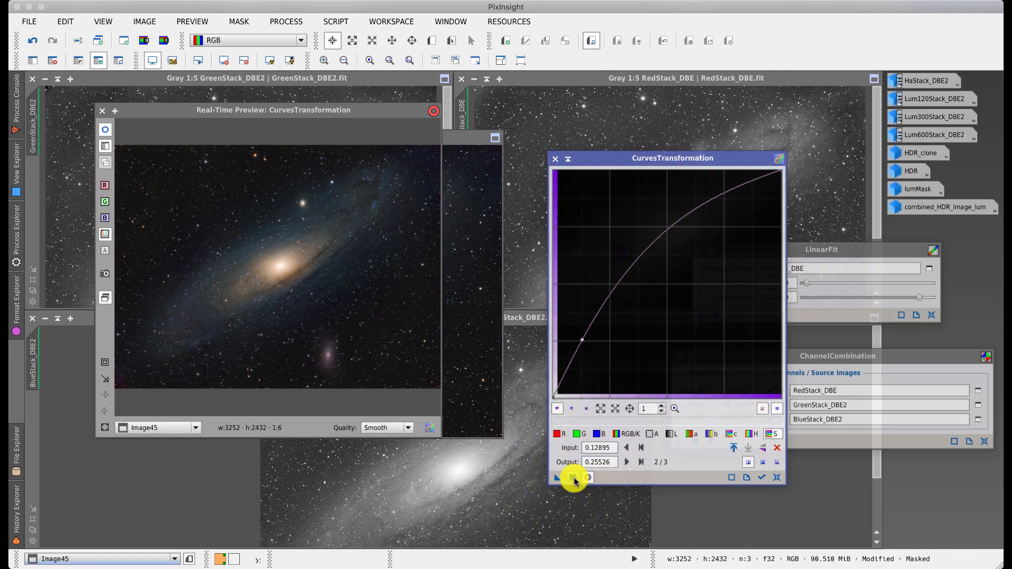
{"action": "left_click", "coordinate": [103, 111]}
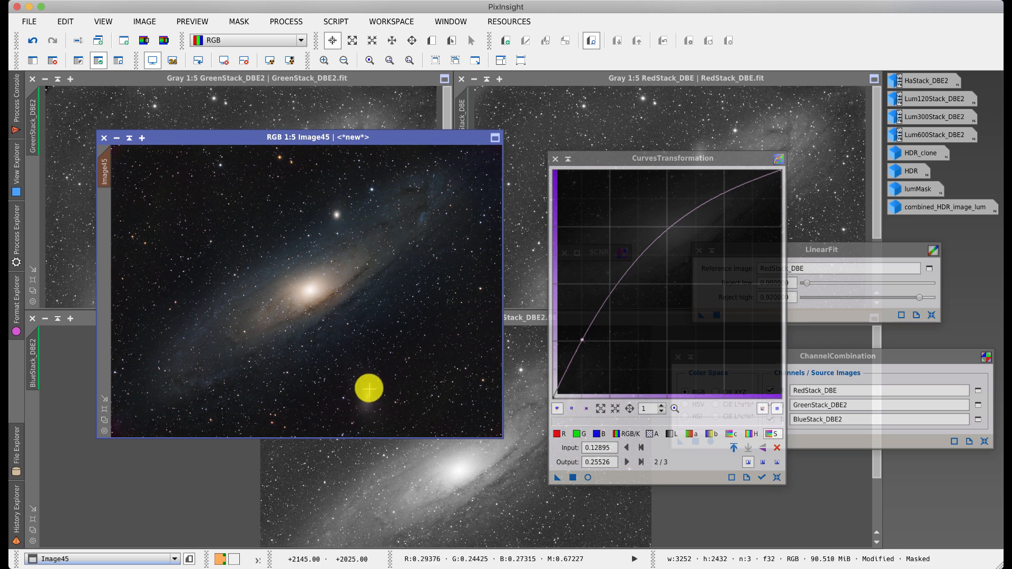
Step: Remove the luminance mask from the RGB image and open LRGBCombination in place of CurvesTransformation
{"action": "left_click", "coordinate": [52, 60]}
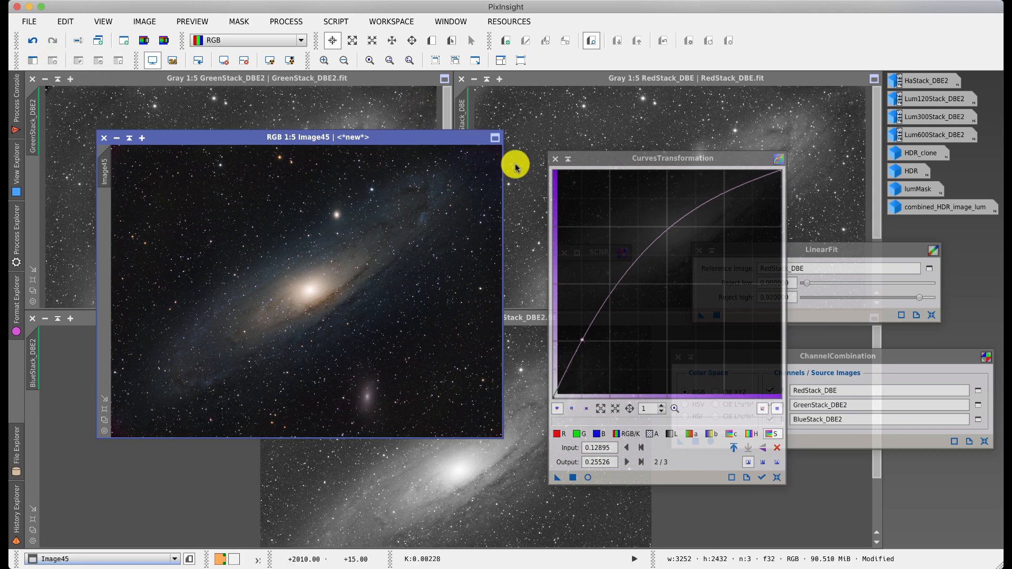
{"action": "left_click", "coordinate": [555, 159]}
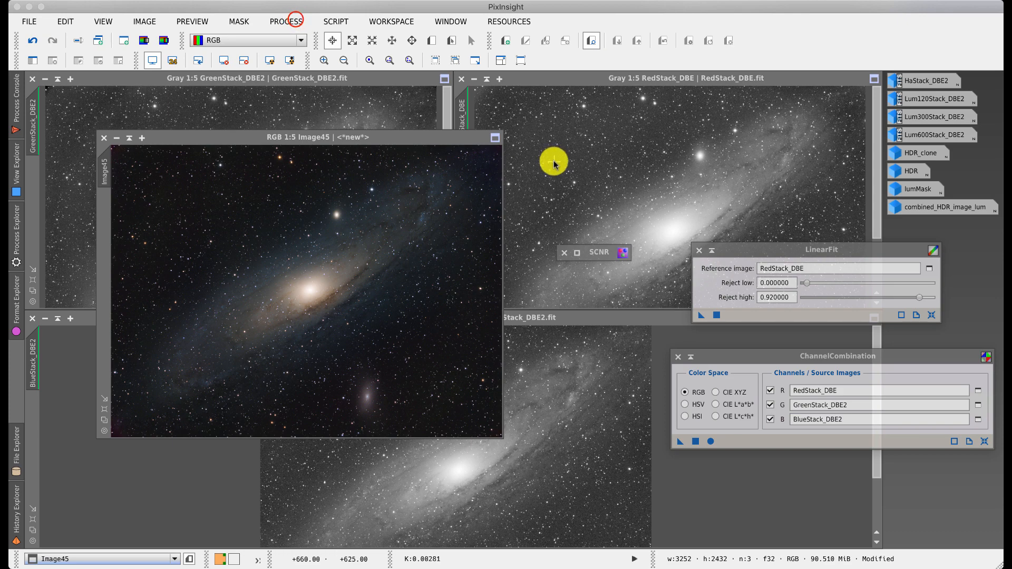
{"action": "left_click", "coordinate": [294, 22]}
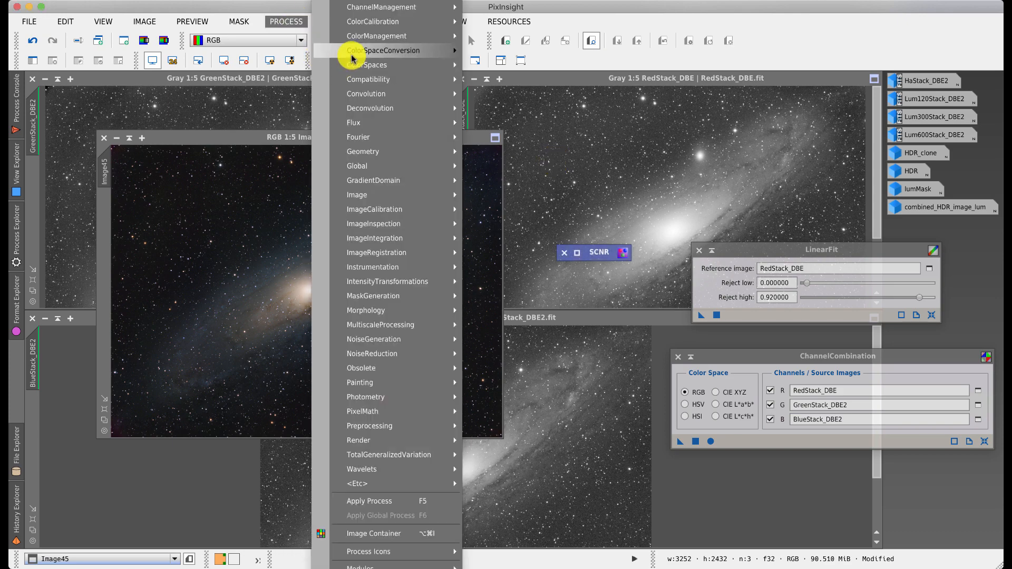
{"action": "mouse_move", "coordinate": [352, 55]}
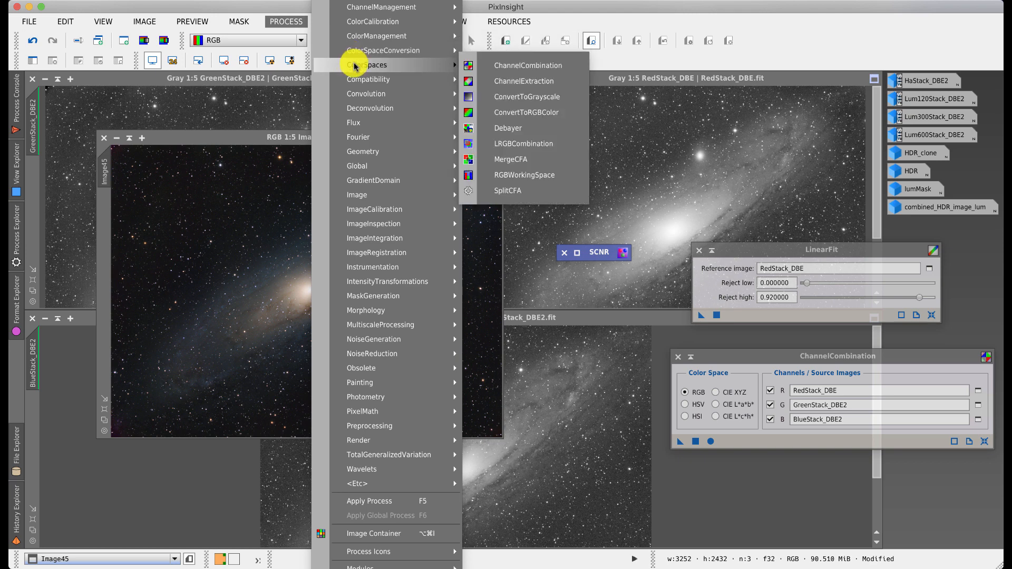
{"action": "left_click", "coordinate": [525, 142]}
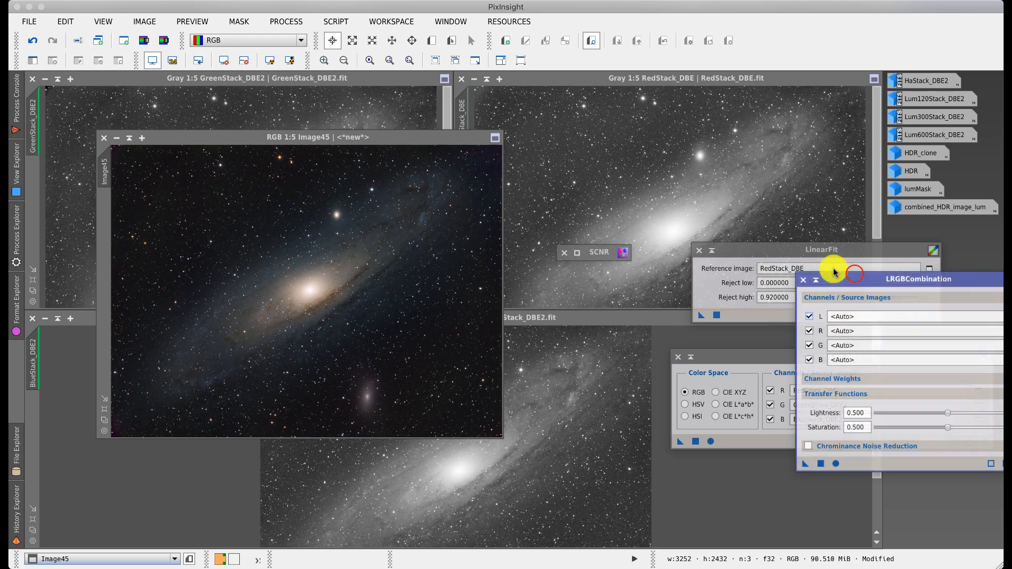
{"action": "left_click_drag", "start_coordinate": [848, 271], "coordinate": [669, 190]}
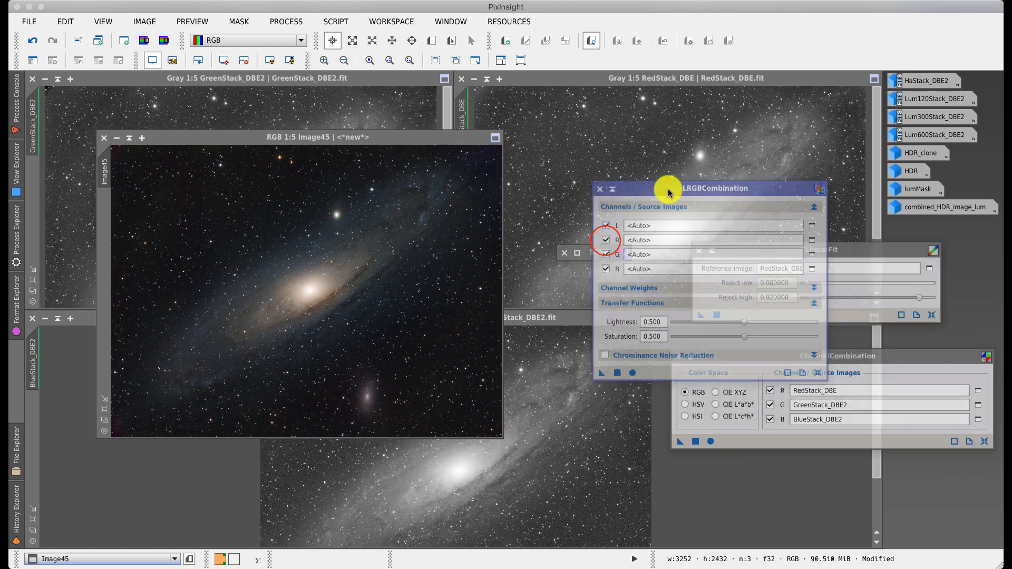
Step: Apply LRGBCombination to the RGB image with only the L channel enabled, combined_HDR_image_lum as its source and chrominance noise reduction on
{"action": "left_click", "coordinate": [607, 240]}
{"action": "left_click", "coordinate": [607, 255]}
{"action": "left_click", "coordinate": [606, 254]}
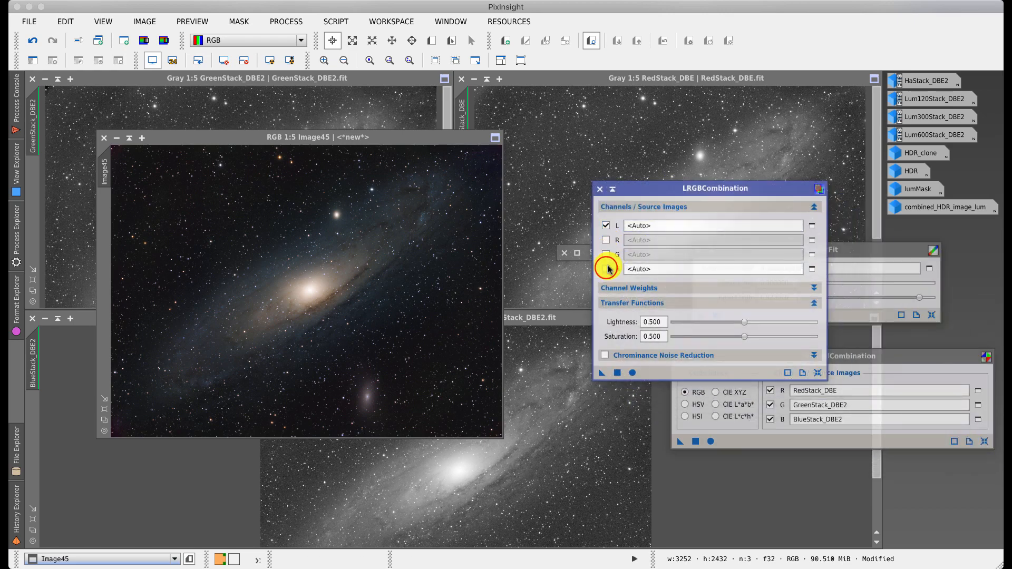
{"action": "left_click", "coordinate": [607, 269]}
{"action": "left_click", "coordinate": [812, 226]}
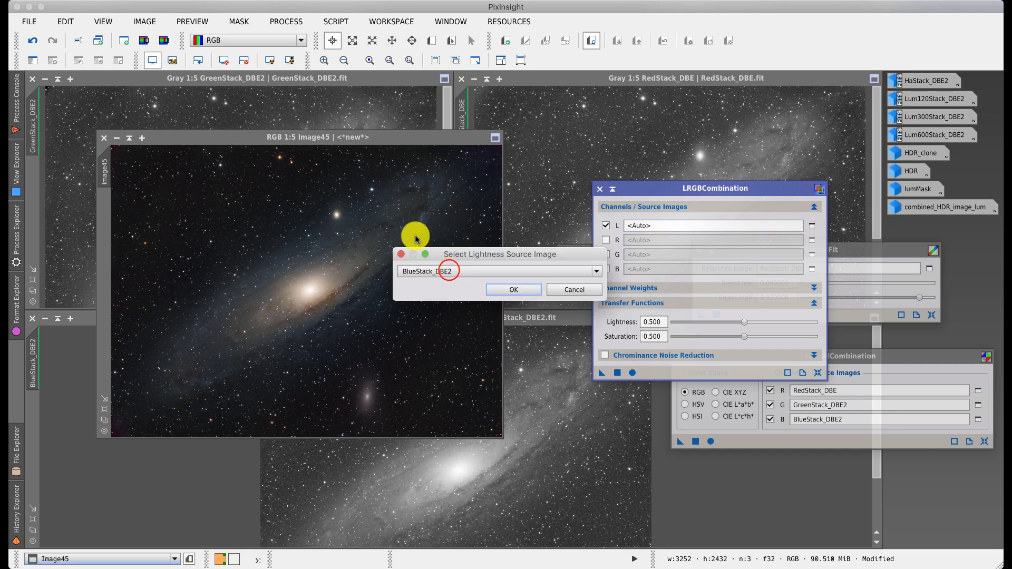
{"action": "left_click", "coordinate": [449, 272]}
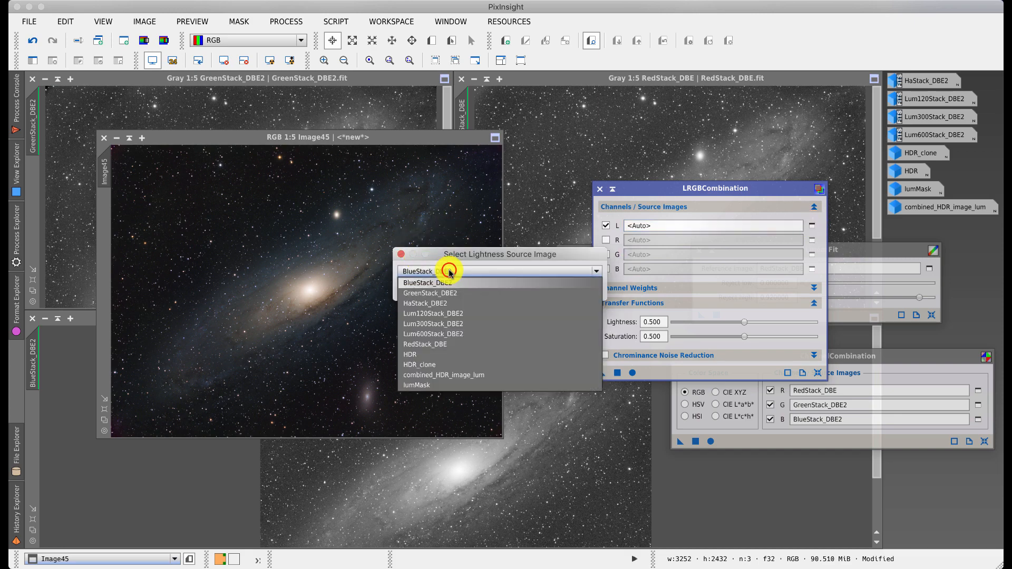
{"action": "left_click", "coordinate": [463, 374]}
{"action": "left_click", "coordinate": [525, 292]}
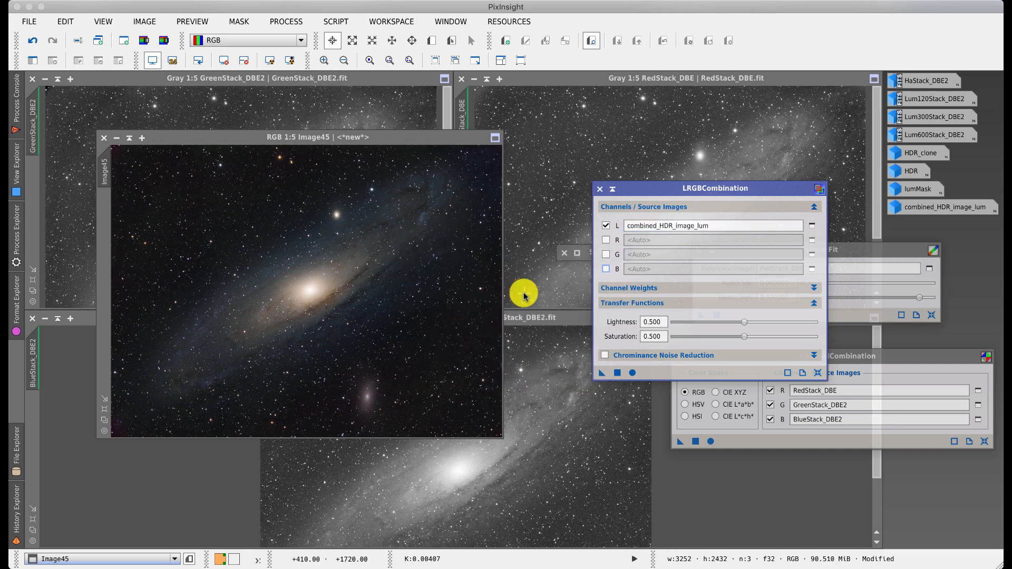
{"action": "left_click", "coordinate": [604, 355]}
{"action": "left_click_drag", "start_coordinate": [602, 375], "coordinate": [422, 359]}
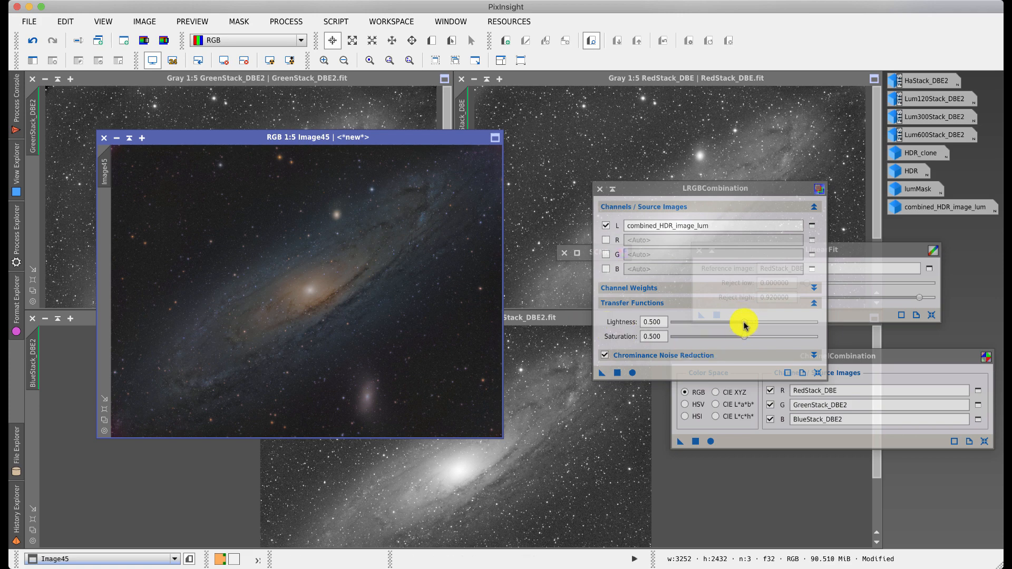
Step: Set Lightness to 0.430, undo the first combination, reapply LRGBCombination to the RGB image and close the process
{"action": "left_click_drag", "start_coordinate": [744, 326], "coordinate": [743, 325]}
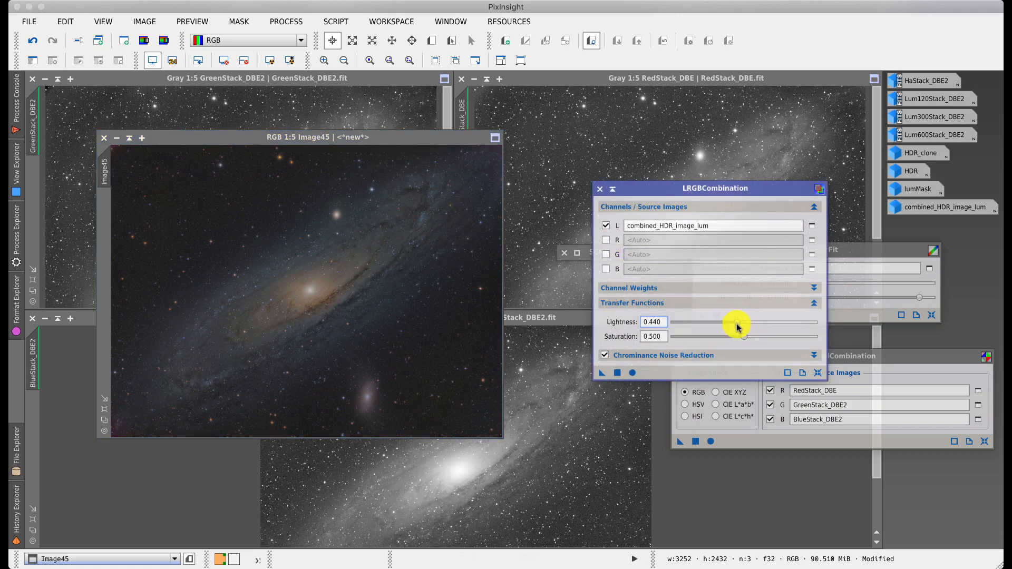
{"action": "left_click", "coordinate": [33, 40]}
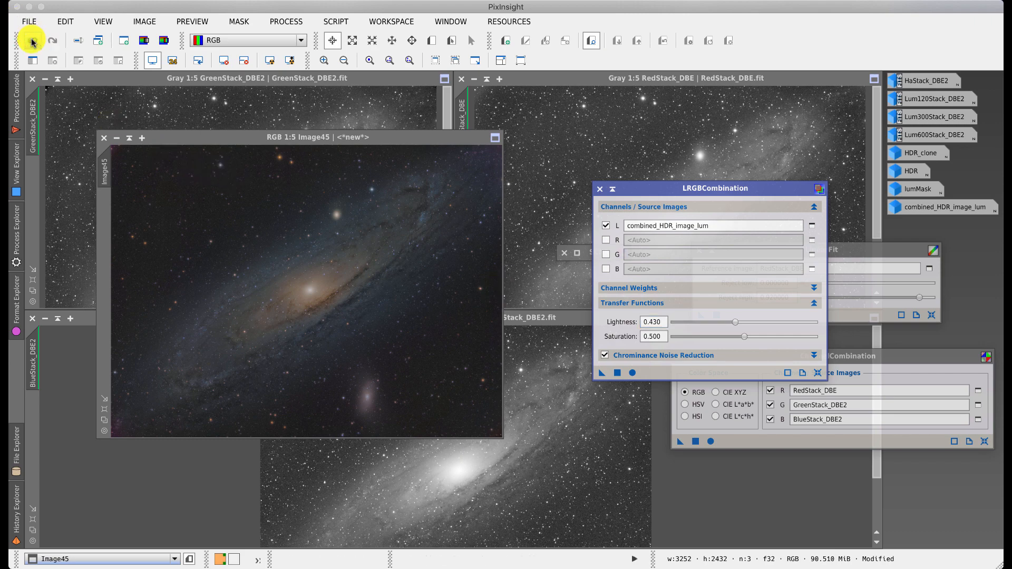
{"action": "left_click", "coordinate": [616, 374]}
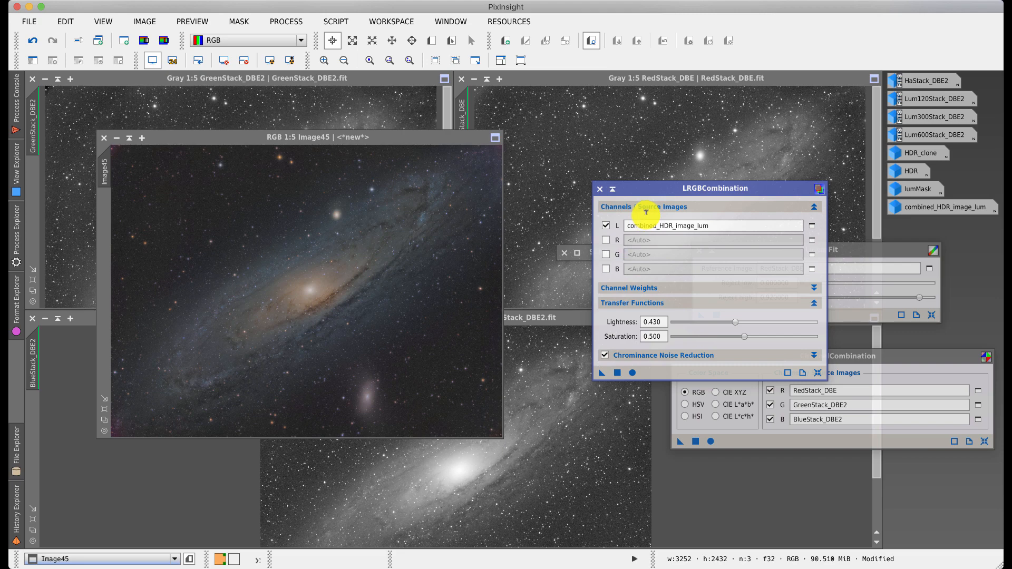
{"action": "left_click", "coordinate": [600, 189]}
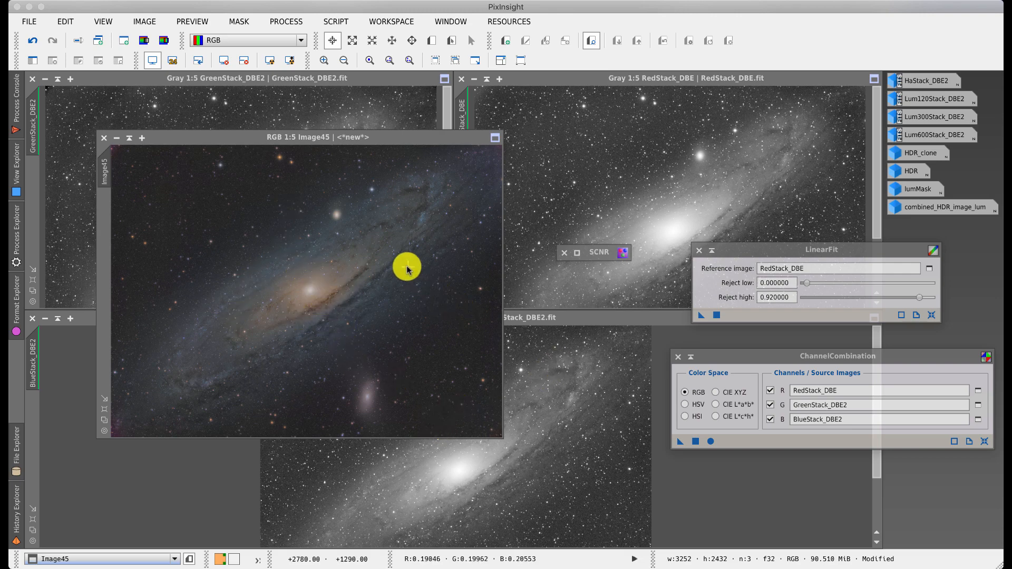
Step: Open HistogramTransformation, reset its settings and start its real-time preview on the RGB image
{"action": "left_click", "coordinate": [287, 22]}
{"action": "mouse_move", "coordinate": [395, 280]}
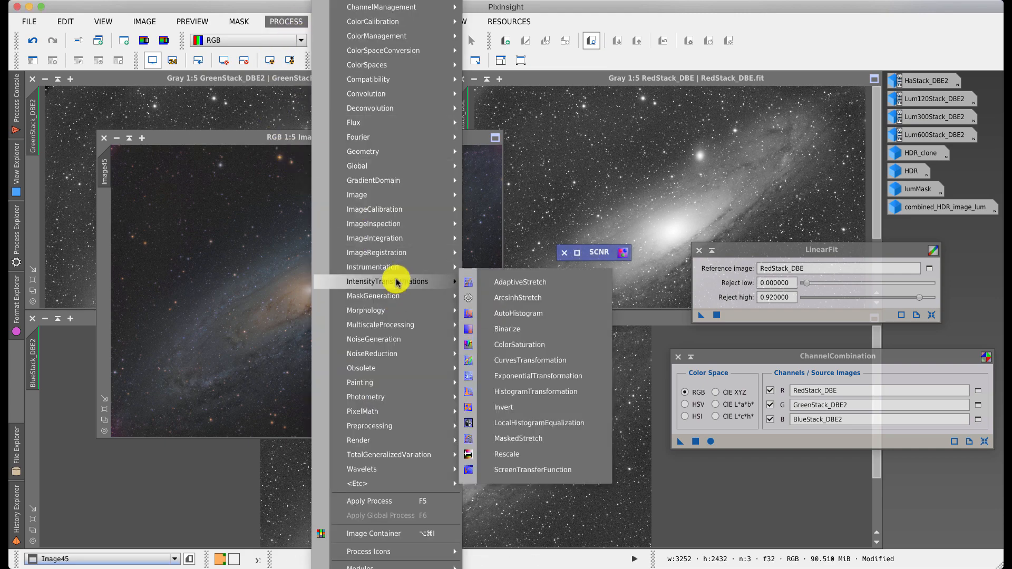
{"action": "left_click", "coordinate": [536, 393]}
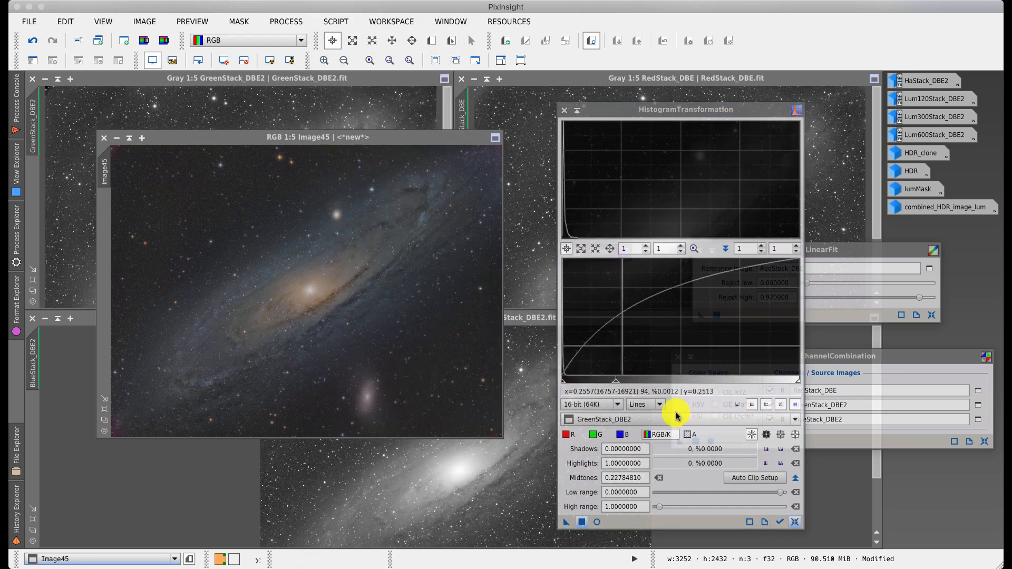
{"action": "left_click", "coordinate": [795, 522]}
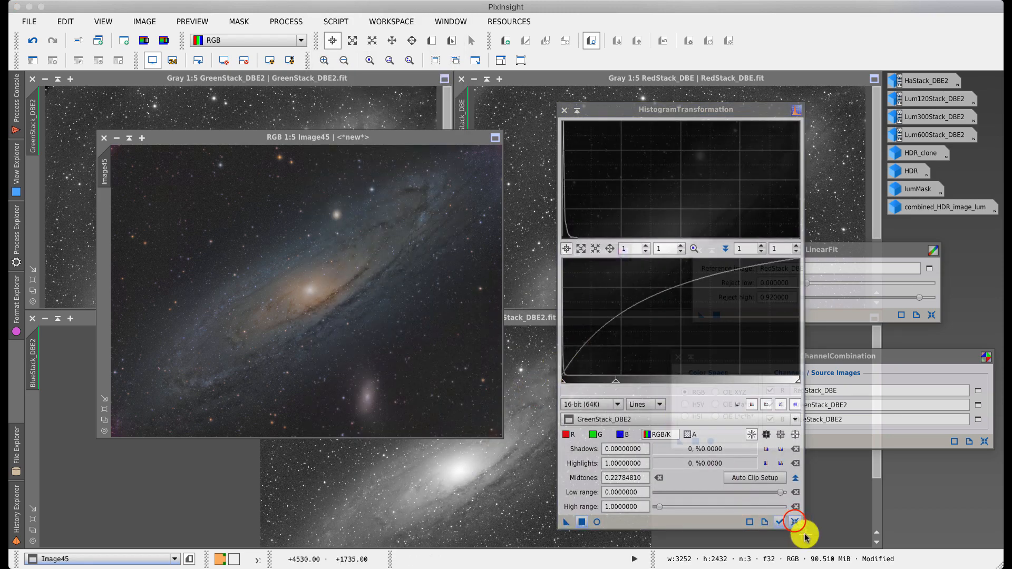
{"action": "left_click", "coordinate": [597, 522]}
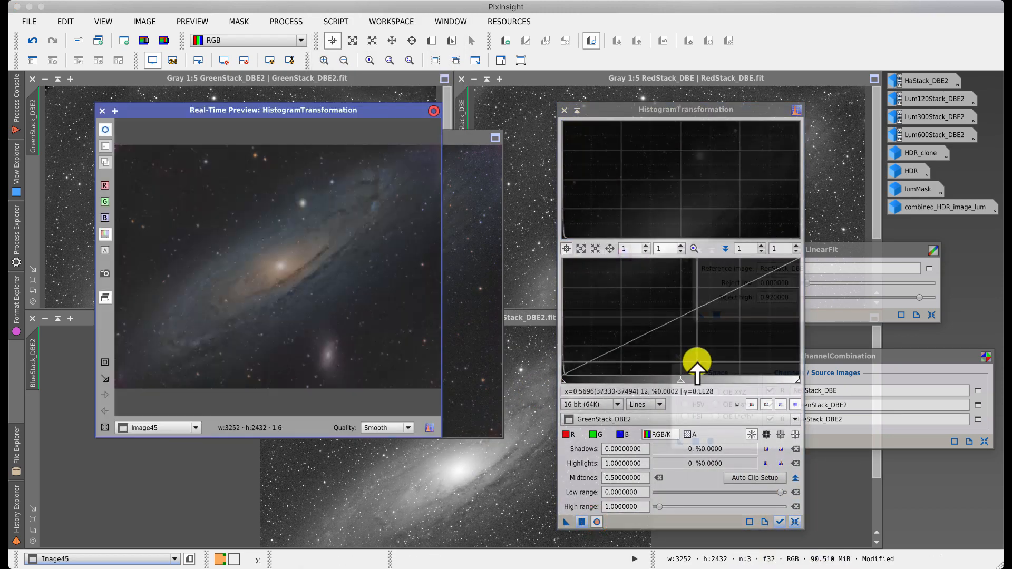
Step: Set histogram shadows to 0.09367089 and midtones to 0.36312849, apply the stretch to the RGB image and close the preview
{"action": "left_click", "coordinate": [680, 379]}
{"action": "left_click_drag", "start_coordinate": [679, 380], "coordinate": [641, 380]}
{"action": "left_click", "coordinate": [778, 522]}
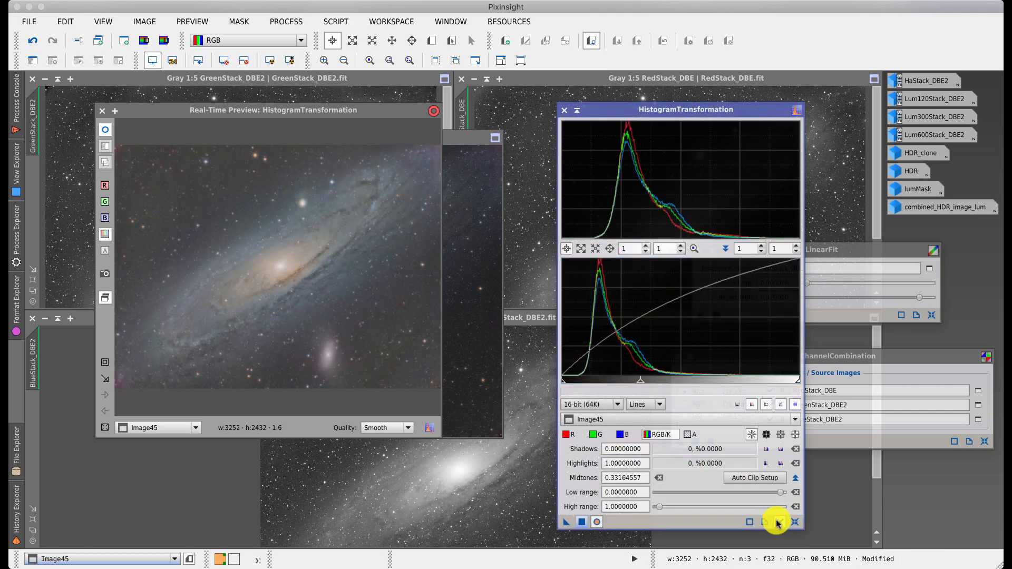
{"action": "left_click_drag", "start_coordinate": [563, 382], "coordinate": [584, 384]}
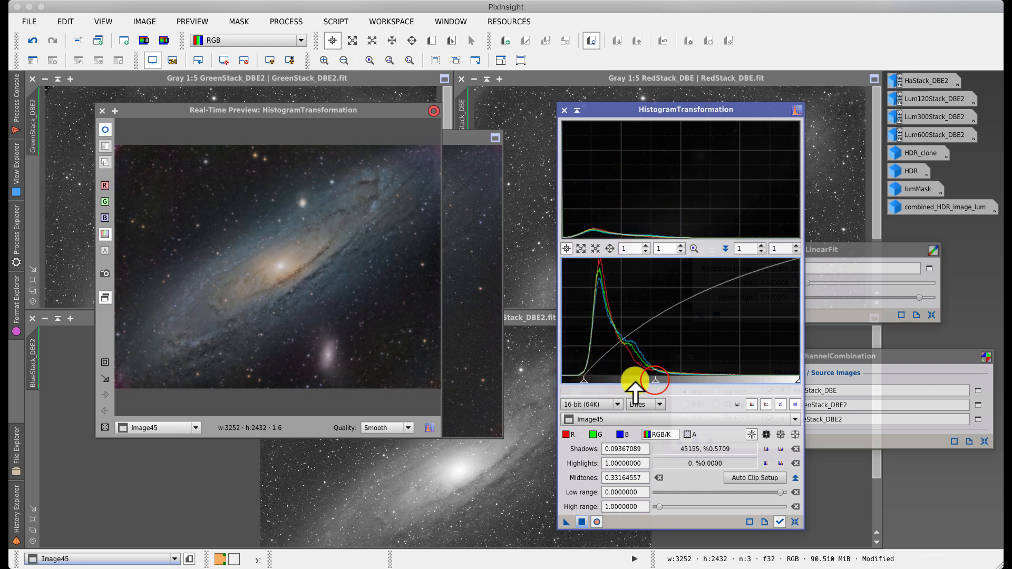
{"action": "left_click_drag", "start_coordinate": [655, 381], "coordinate": [662, 381]}
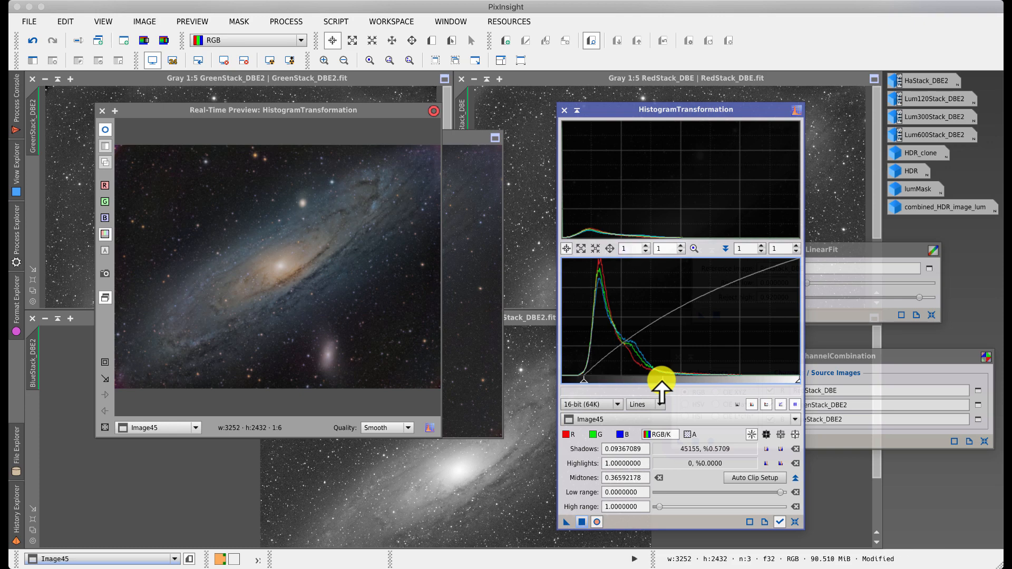
{"action": "left_click", "coordinate": [583, 522]}
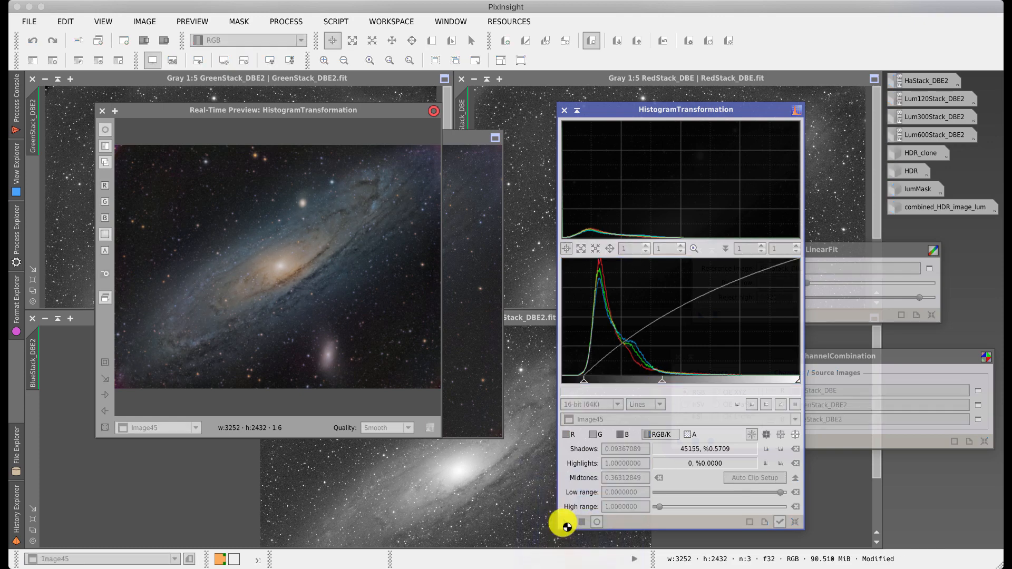
{"action": "left_click", "coordinate": [100, 111]}
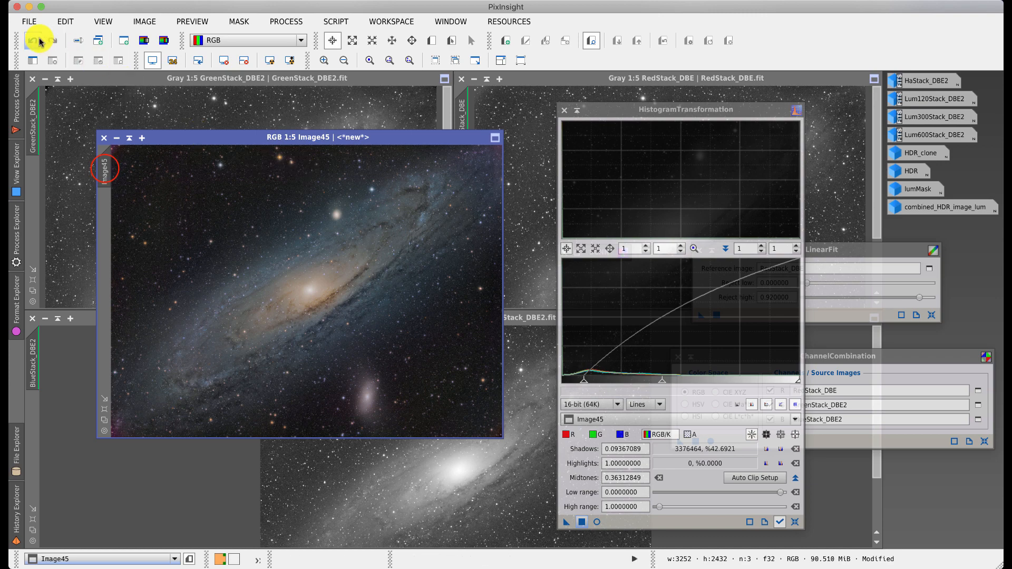
Step: Clone the stretched RGB image and undo the histogram stretch on the original
{"action": "left_click_drag", "start_coordinate": [92, 185], "coordinate": [66, 202]}
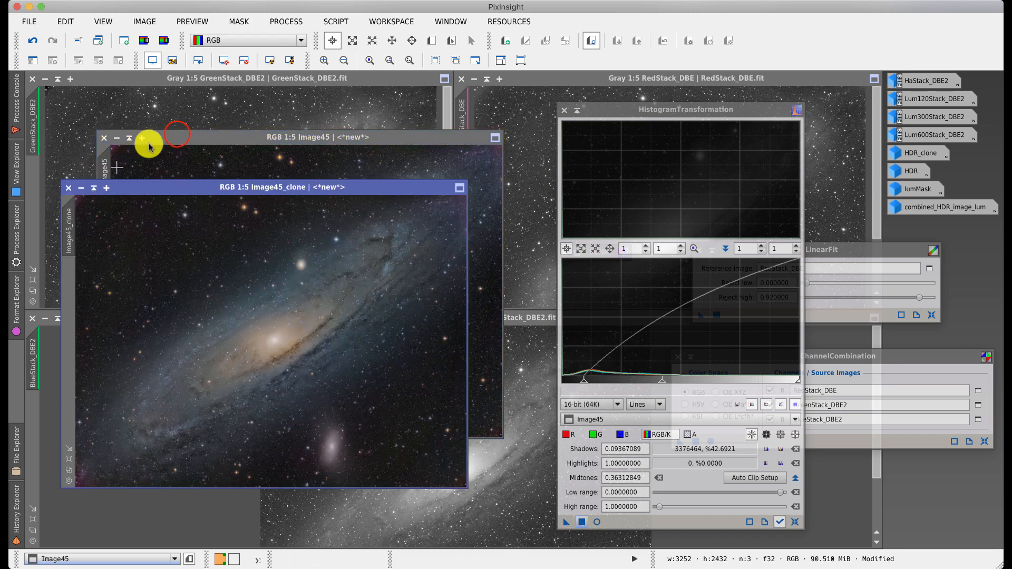
{"action": "left_click", "coordinate": [176, 133]}
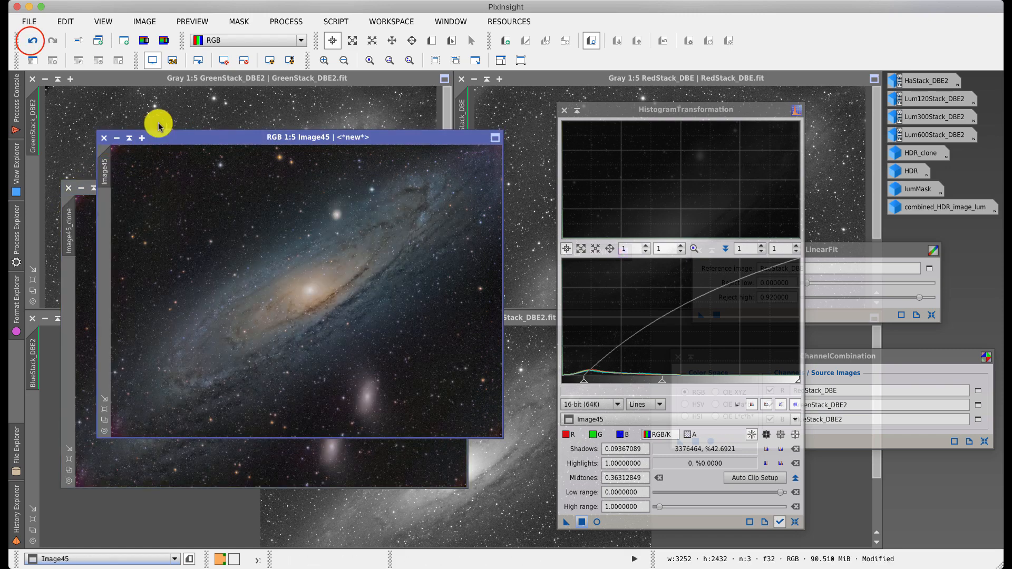
{"action": "left_click", "coordinate": [32, 42]}
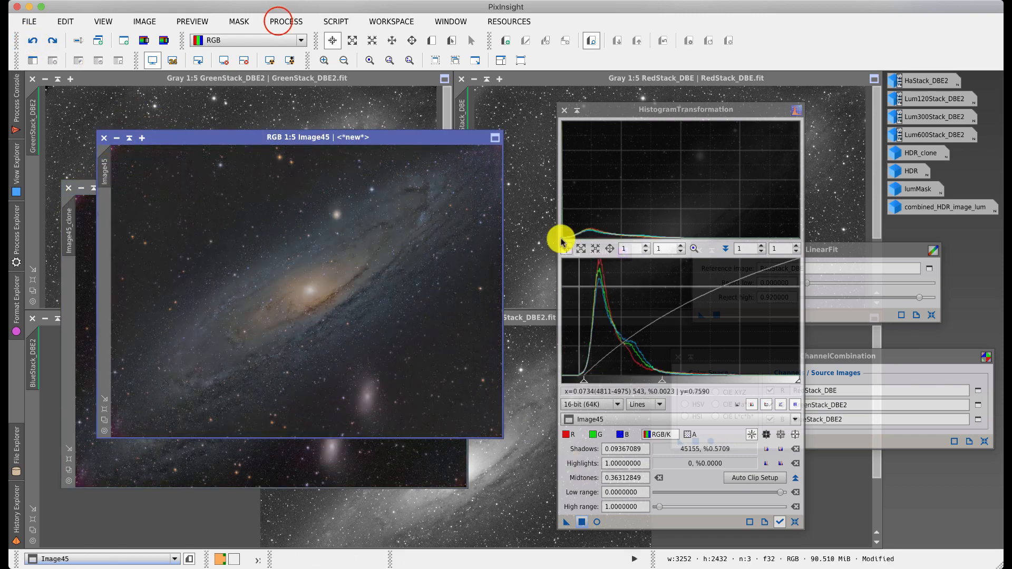
Step: Open CurvesTransformation, reset its curves and select the RGB/K curve for editing
{"action": "left_click", "coordinate": [278, 21]}
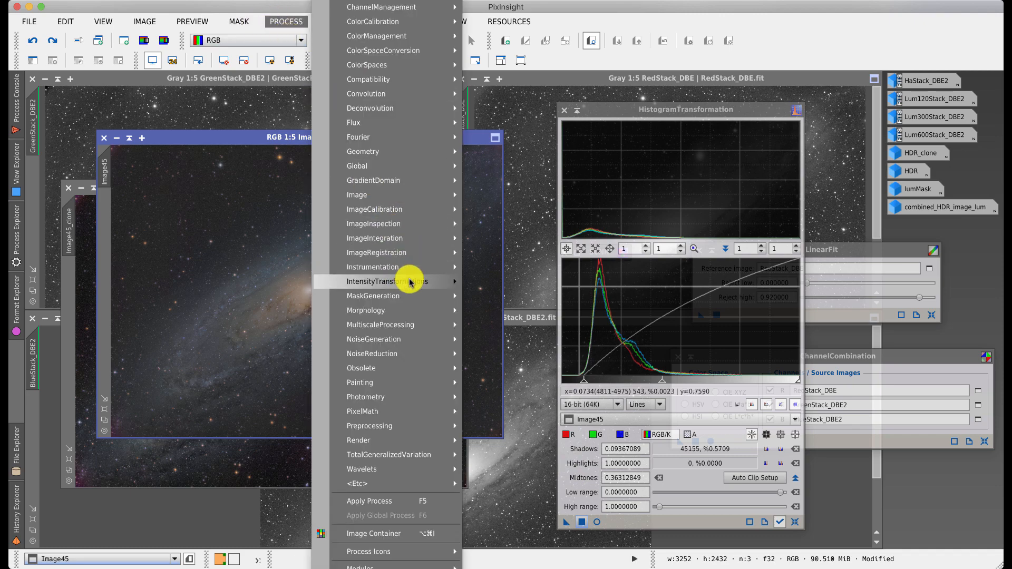
{"action": "mouse_move", "coordinate": [410, 282]}
{"action": "left_click", "coordinate": [534, 351]}
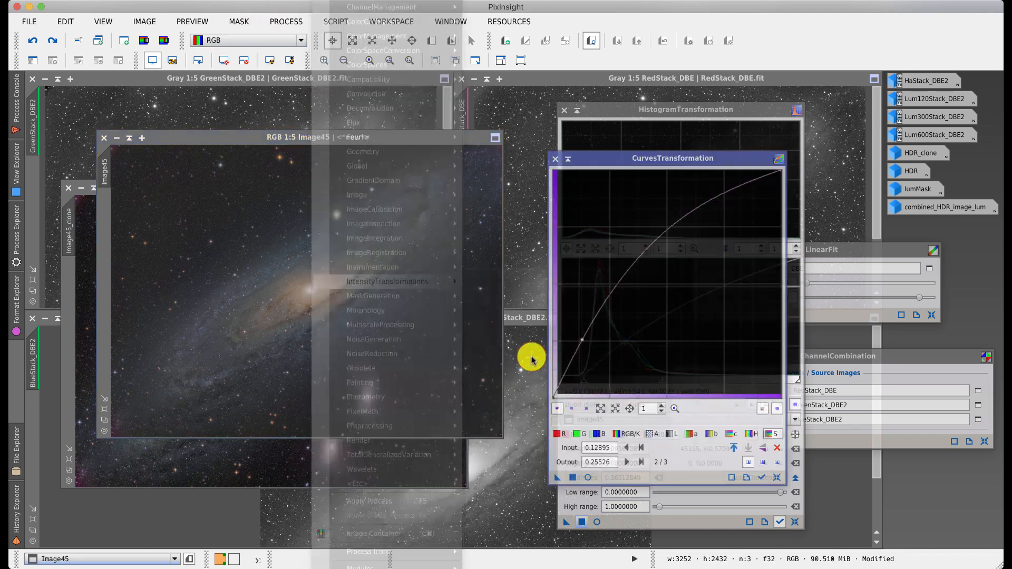
{"action": "left_click", "coordinate": [777, 477]}
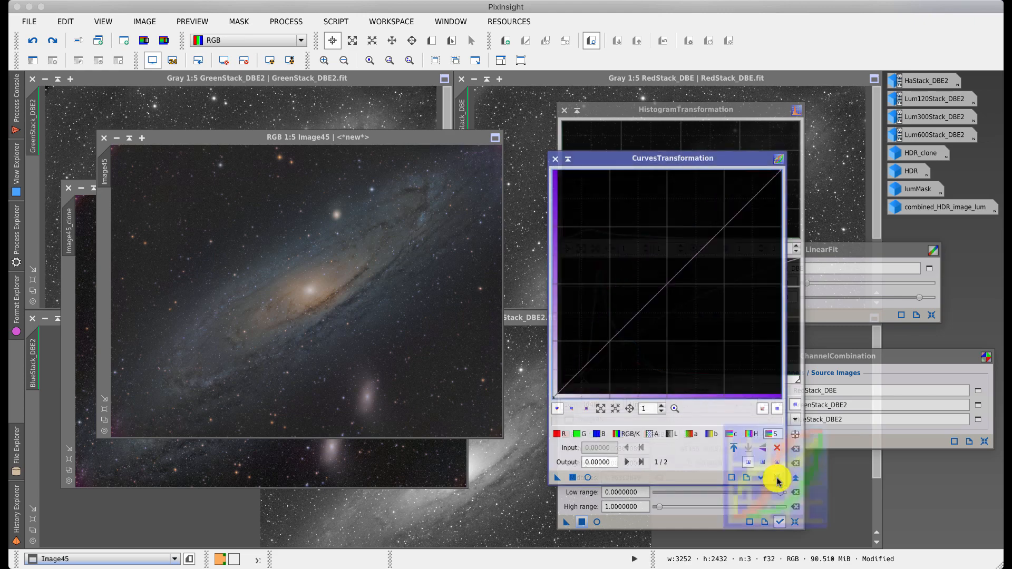
{"action": "left_click", "coordinate": [621, 435]}
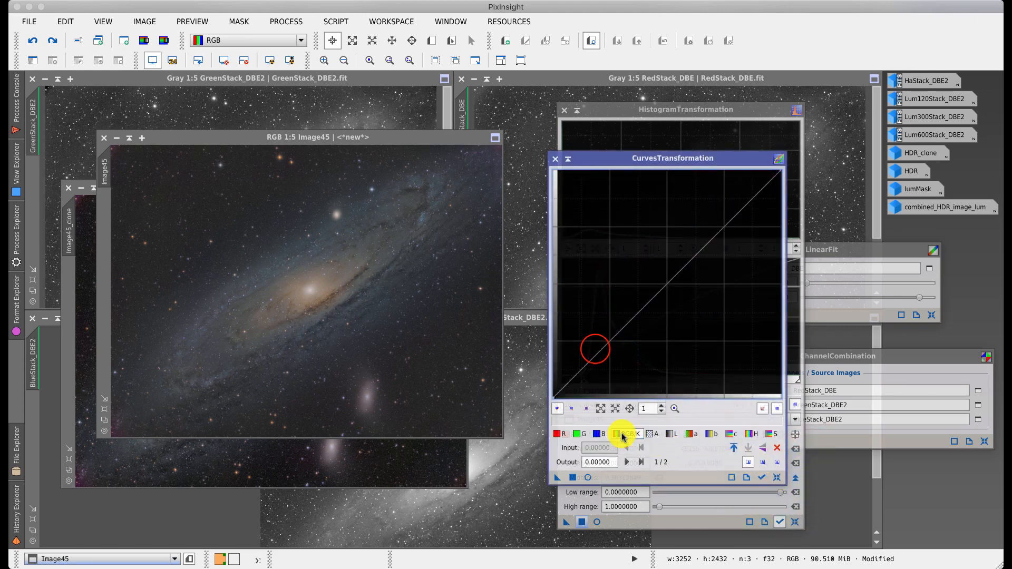
Step: Shape an RGB/K contrast S-curve with an upper point at input 0.72105, output 0.82368, and start the real-time preview
{"action": "left_click_drag", "start_coordinate": [595, 346], "coordinate": [583, 388]}
{"action": "left_click_drag", "start_coordinate": [735, 231], "coordinate": [716, 209]}
{"action": "left_click", "coordinate": [587, 478]}
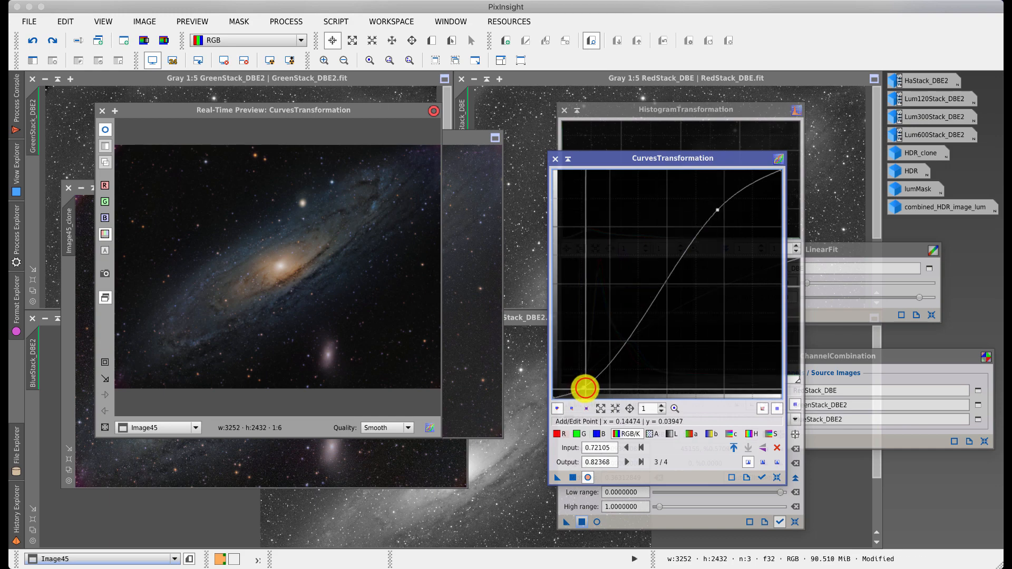
Step: Soften the S-curve by raising its lower point and moving the upper one to 0.73947, 0.79474; apply it to the RGB image
{"action": "left_click", "coordinate": [586, 388]}
{"action": "left_click_drag", "start_coordinate": [586, 388], "coordinate": [594, 371]}
{"action": "right_click", "coordinate": [584, 389]}
{"action": "left_click", "coordinate": [592, 381]}
{"action": "left_click_drag", "start_coordinate": [717, 209], "coordinate": [721, 216]}
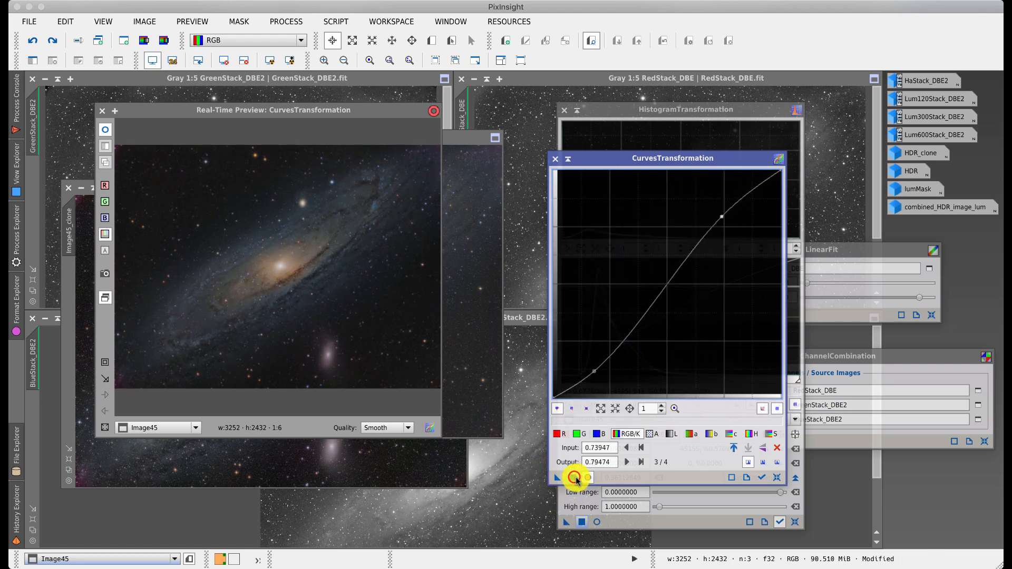
{"action": "left_click_drag", "start_coordinate": [558, 477], "coordinate": [573, 475]}
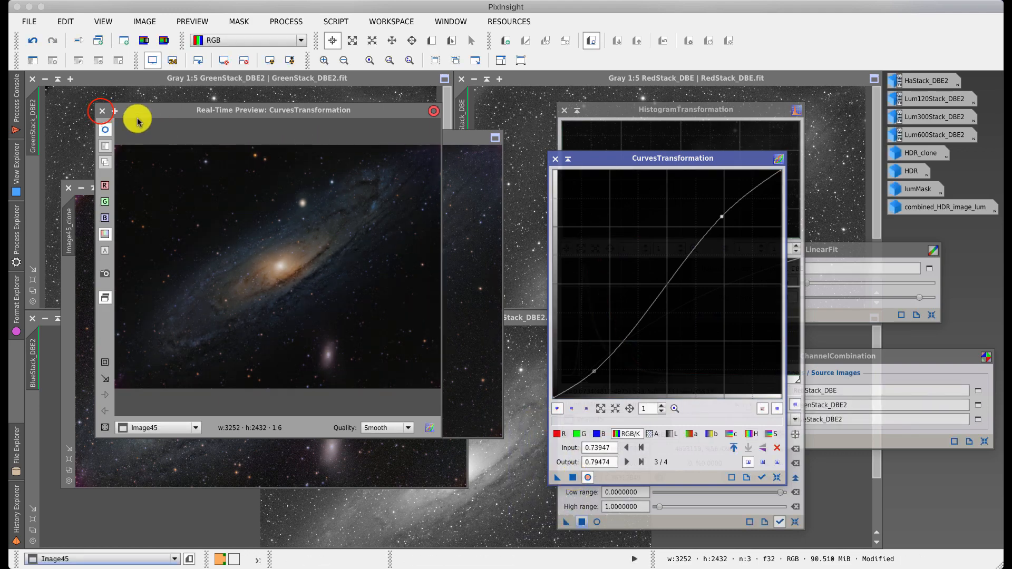
{"action": "left_click", "coordinate": [101, 112]}
Step: Place the RGB image beside its clone for comparison and close all open process windows, including LinearFit, ChannelCombination and SCNR
{"action": "left_click_drag", "start_coordinate": [201, 132], "coordinate": [464, 67]}
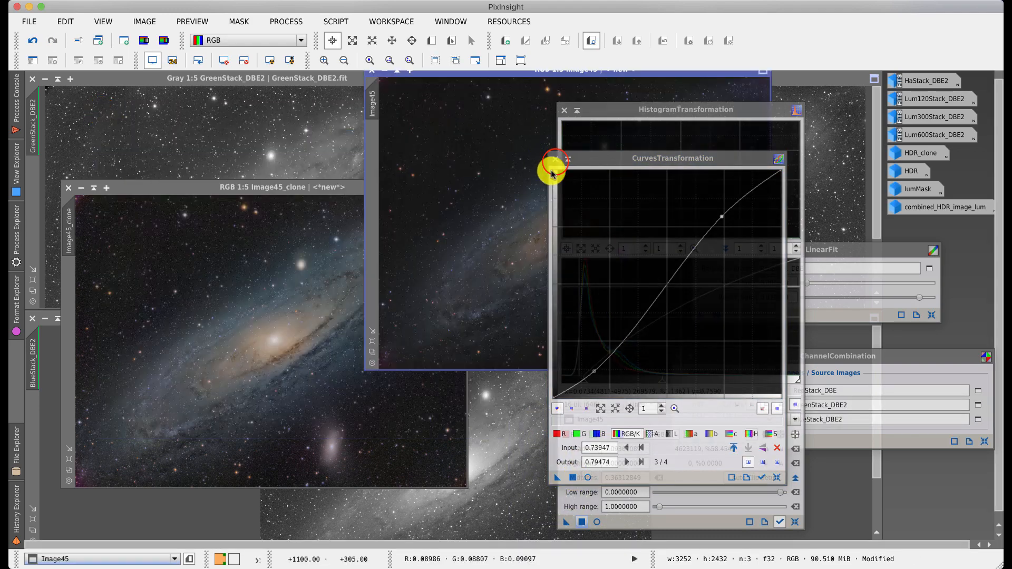
{"action": "left_click", "coordinate": [556, 162]}
{"action": "left_click", "coordinate": [564, 112]}
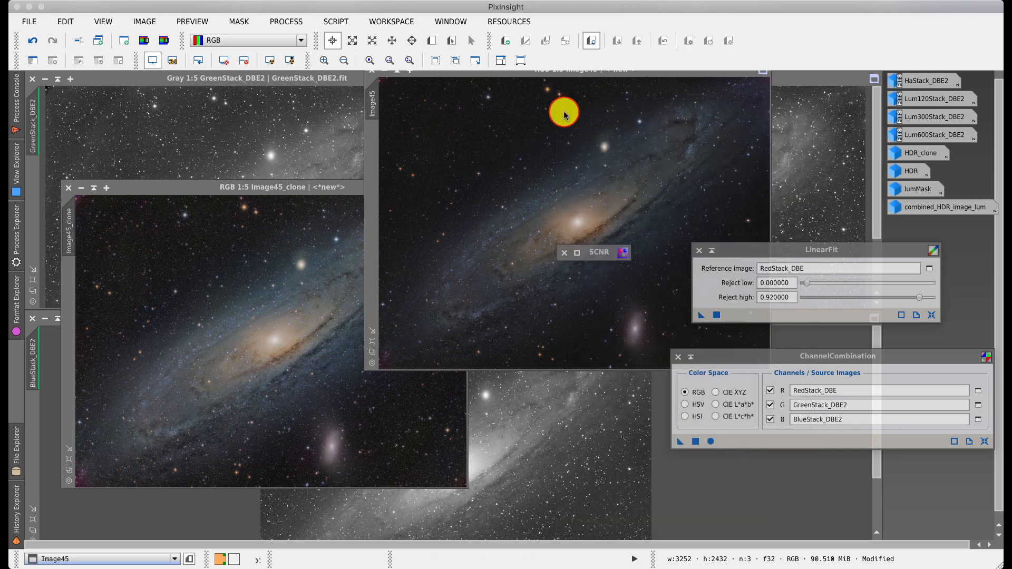
{"action": "left_click", "coordinate": [699, 250]}
{"action": "left_click", "coordinate": [678, 357]}
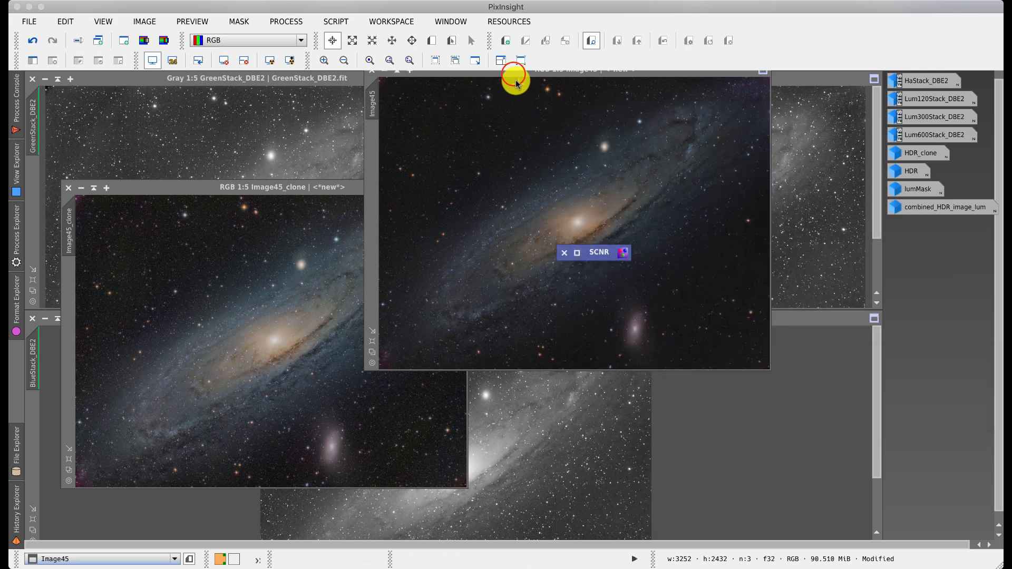
{"action": "left_click_drag", "start_coordinate": [515, 74], "coordinate": [586, 222]}
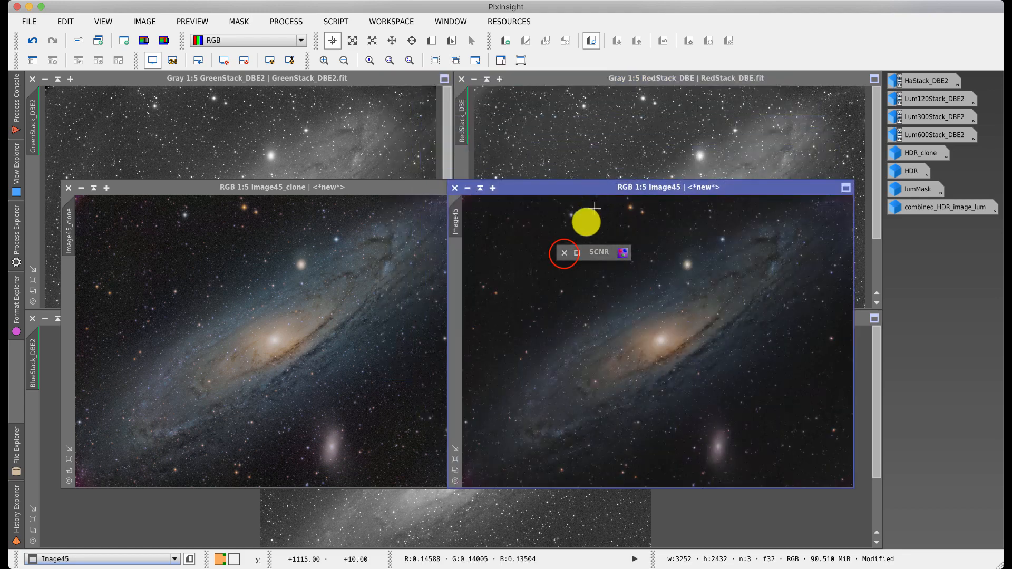
{"action": "left_click", "coordinate": [564, 253]}
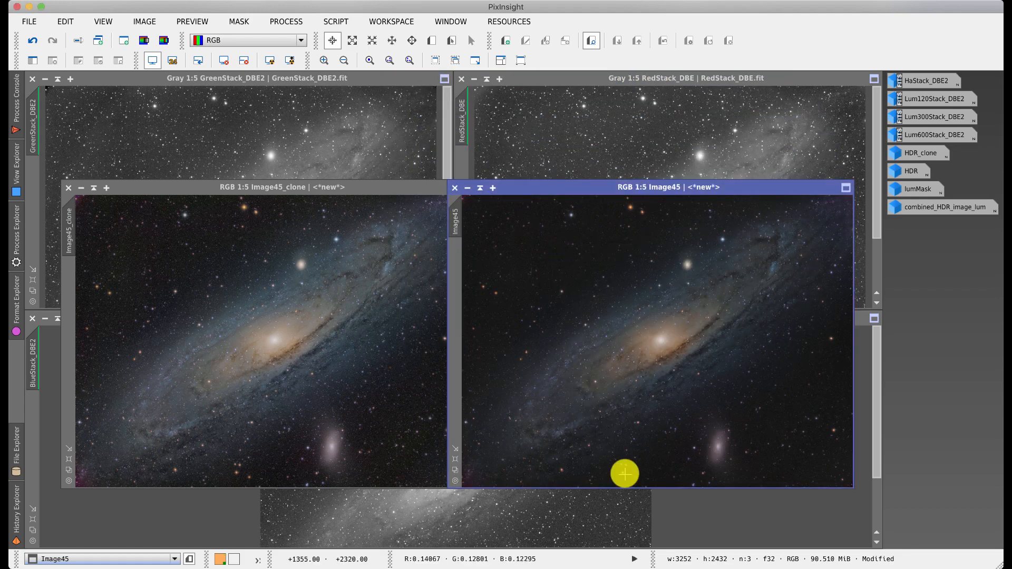